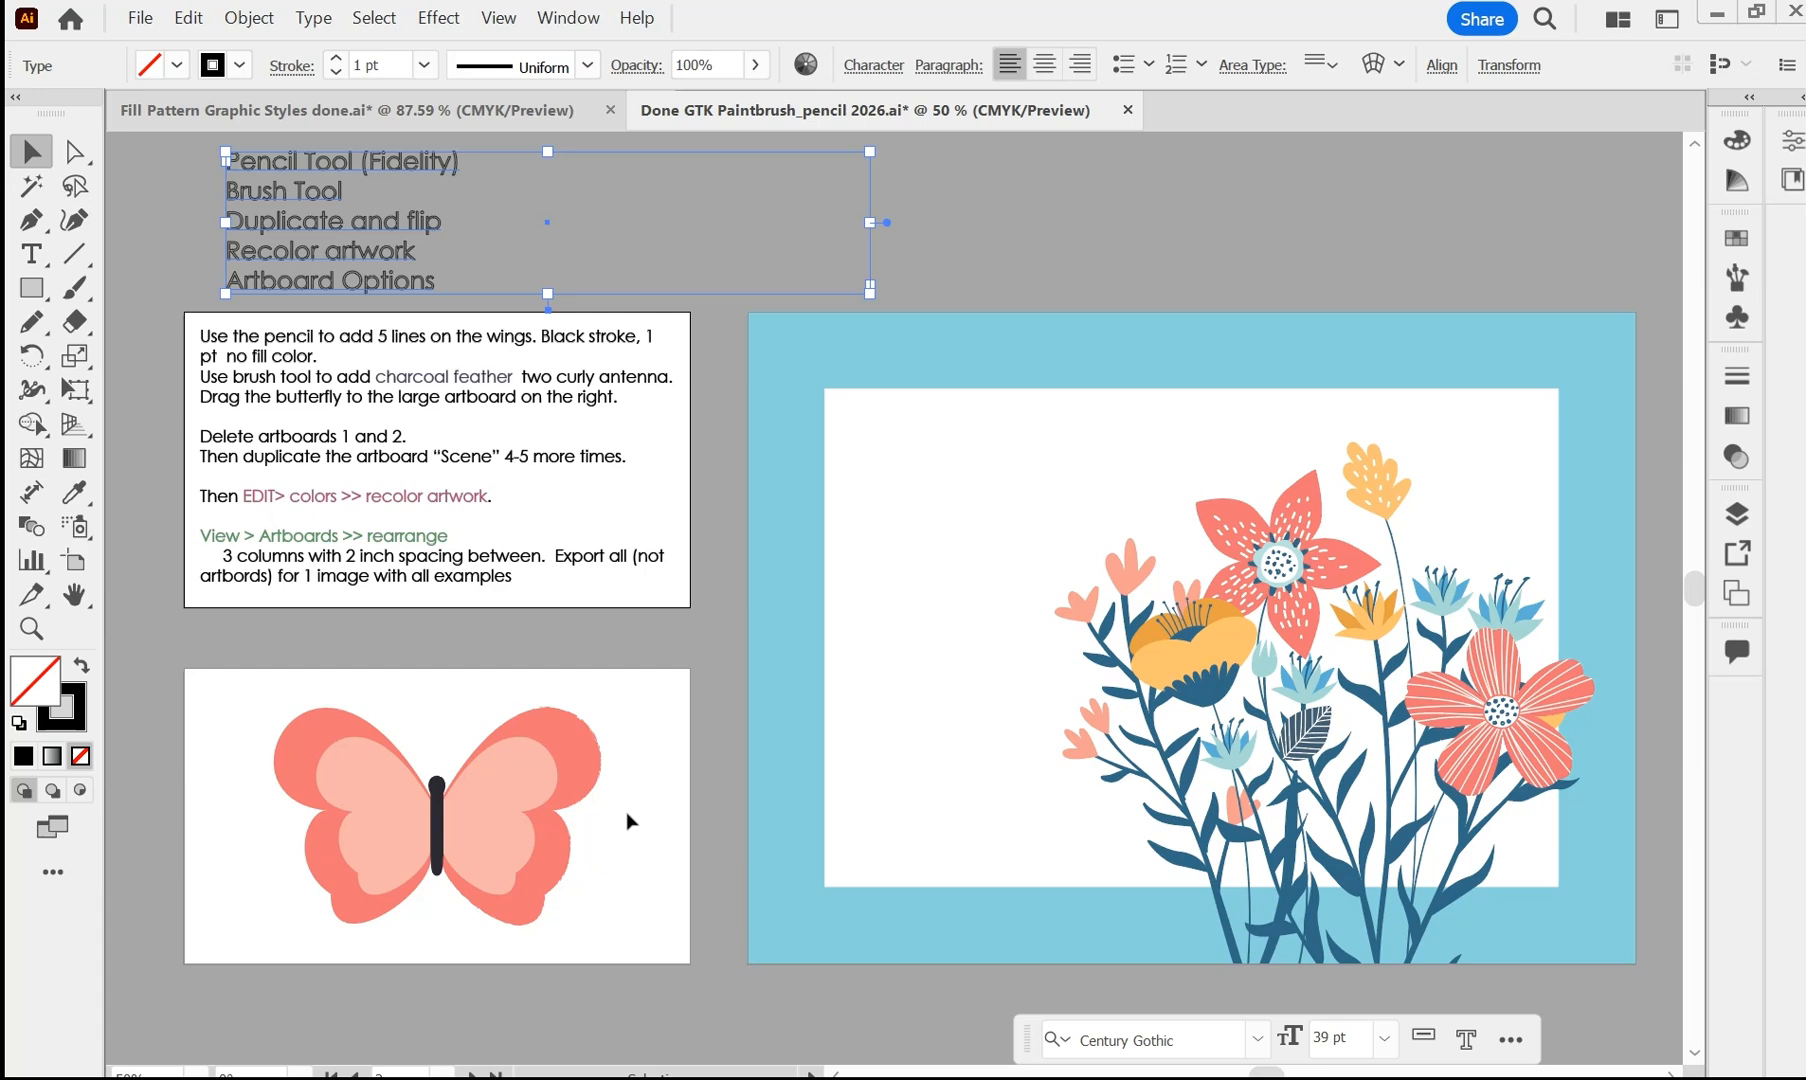
key(ctrl+a)
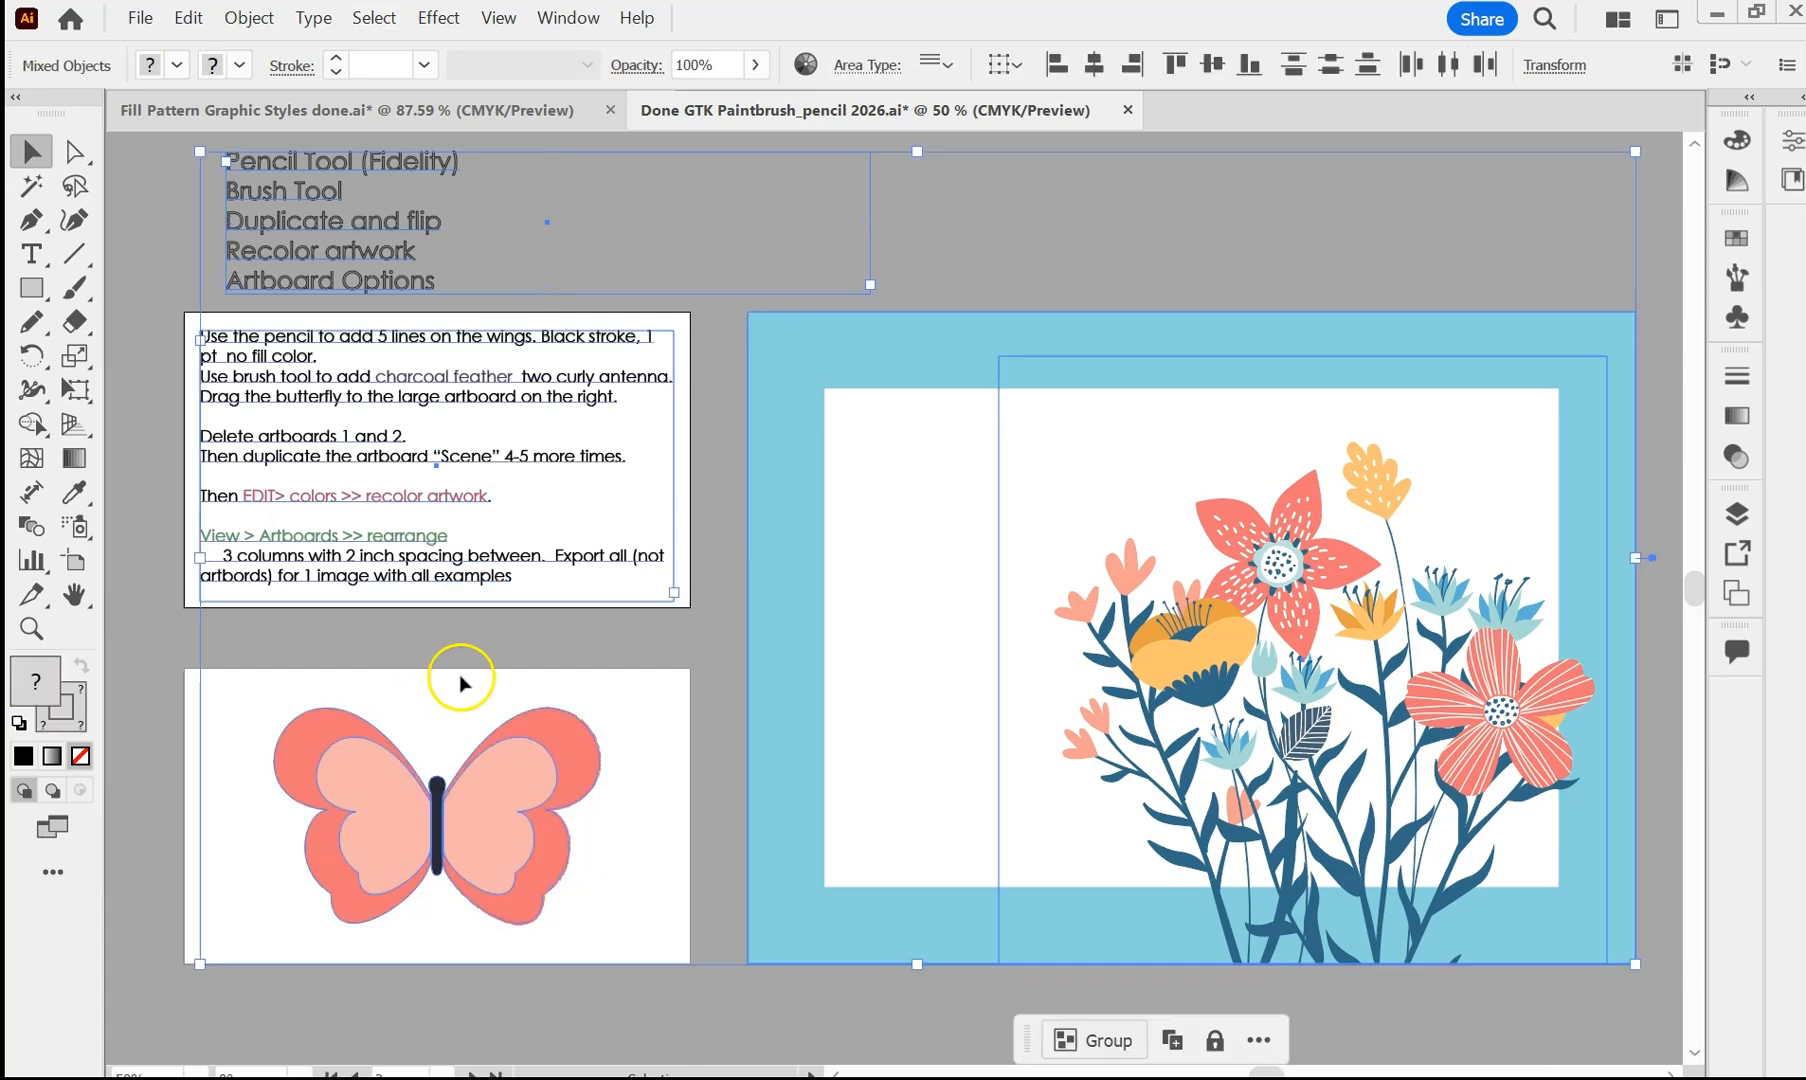
click(517, 684)
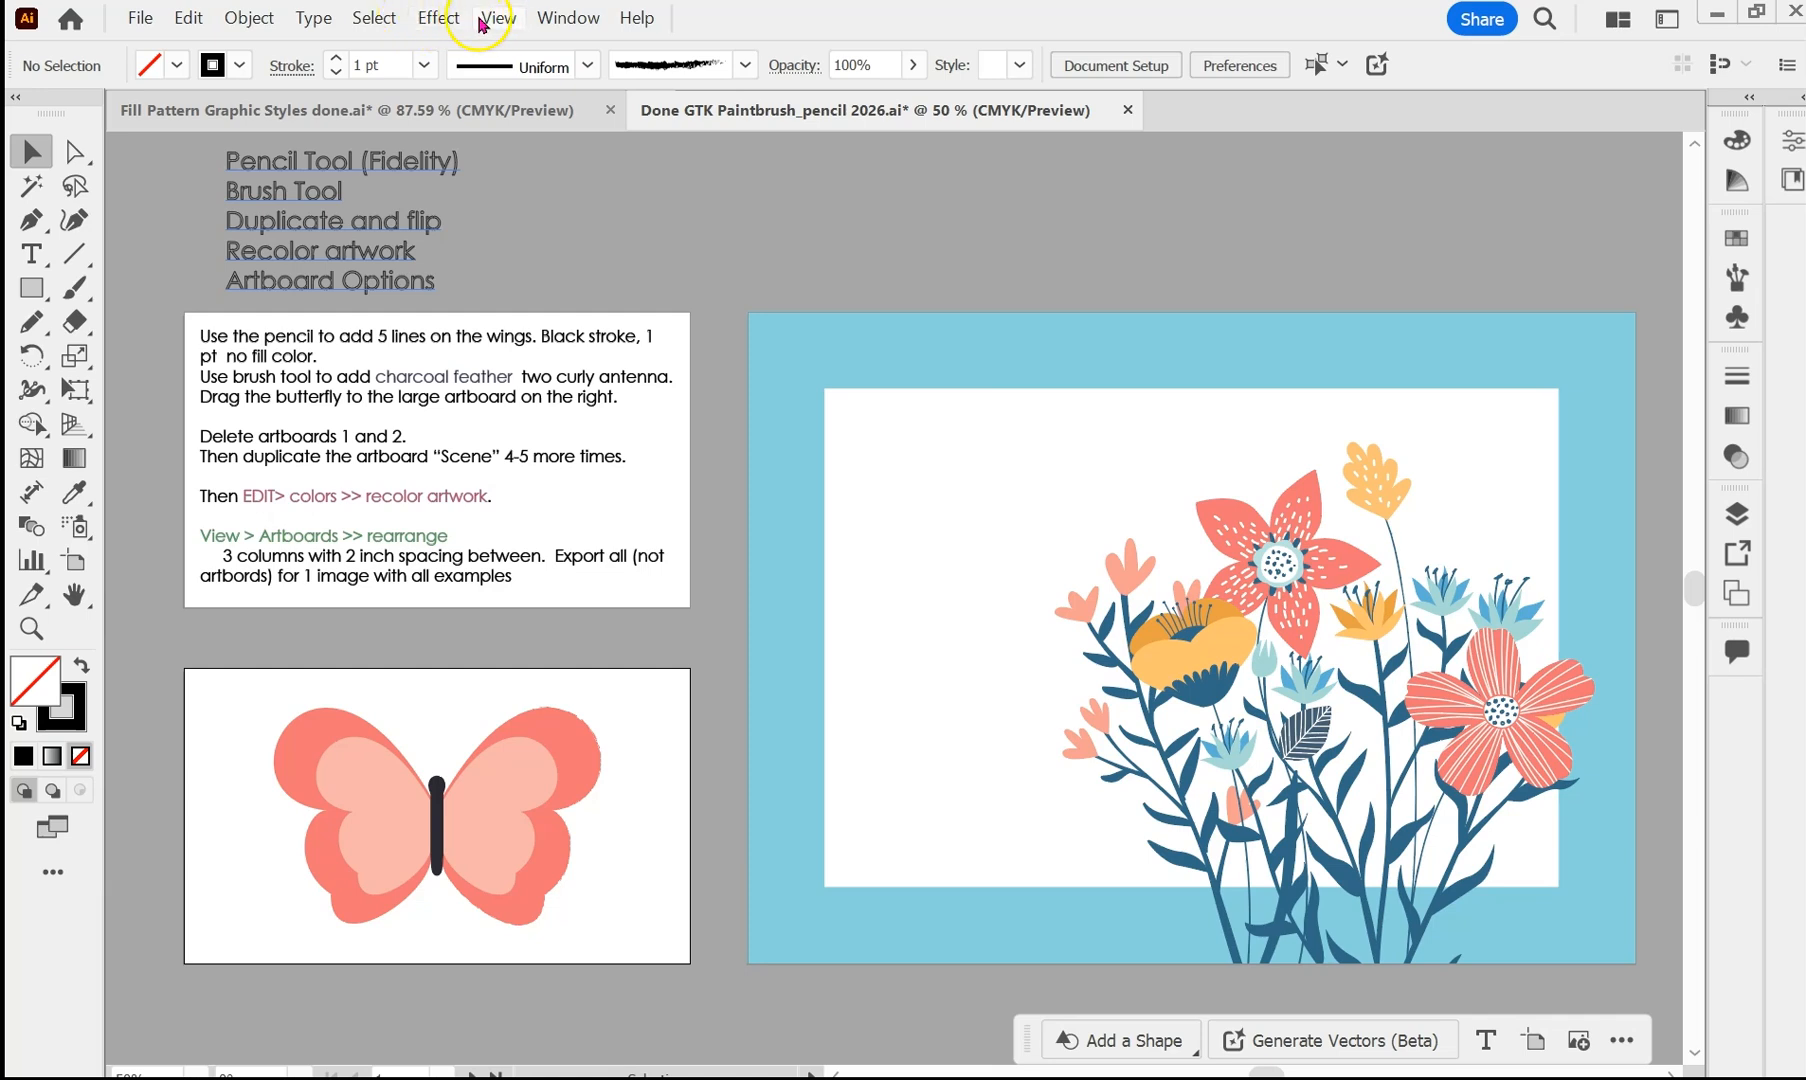
- Set the Pencil tool's fidelity to the midpoint between Accurate and Smooth, keeping the other options
click(499, 19)
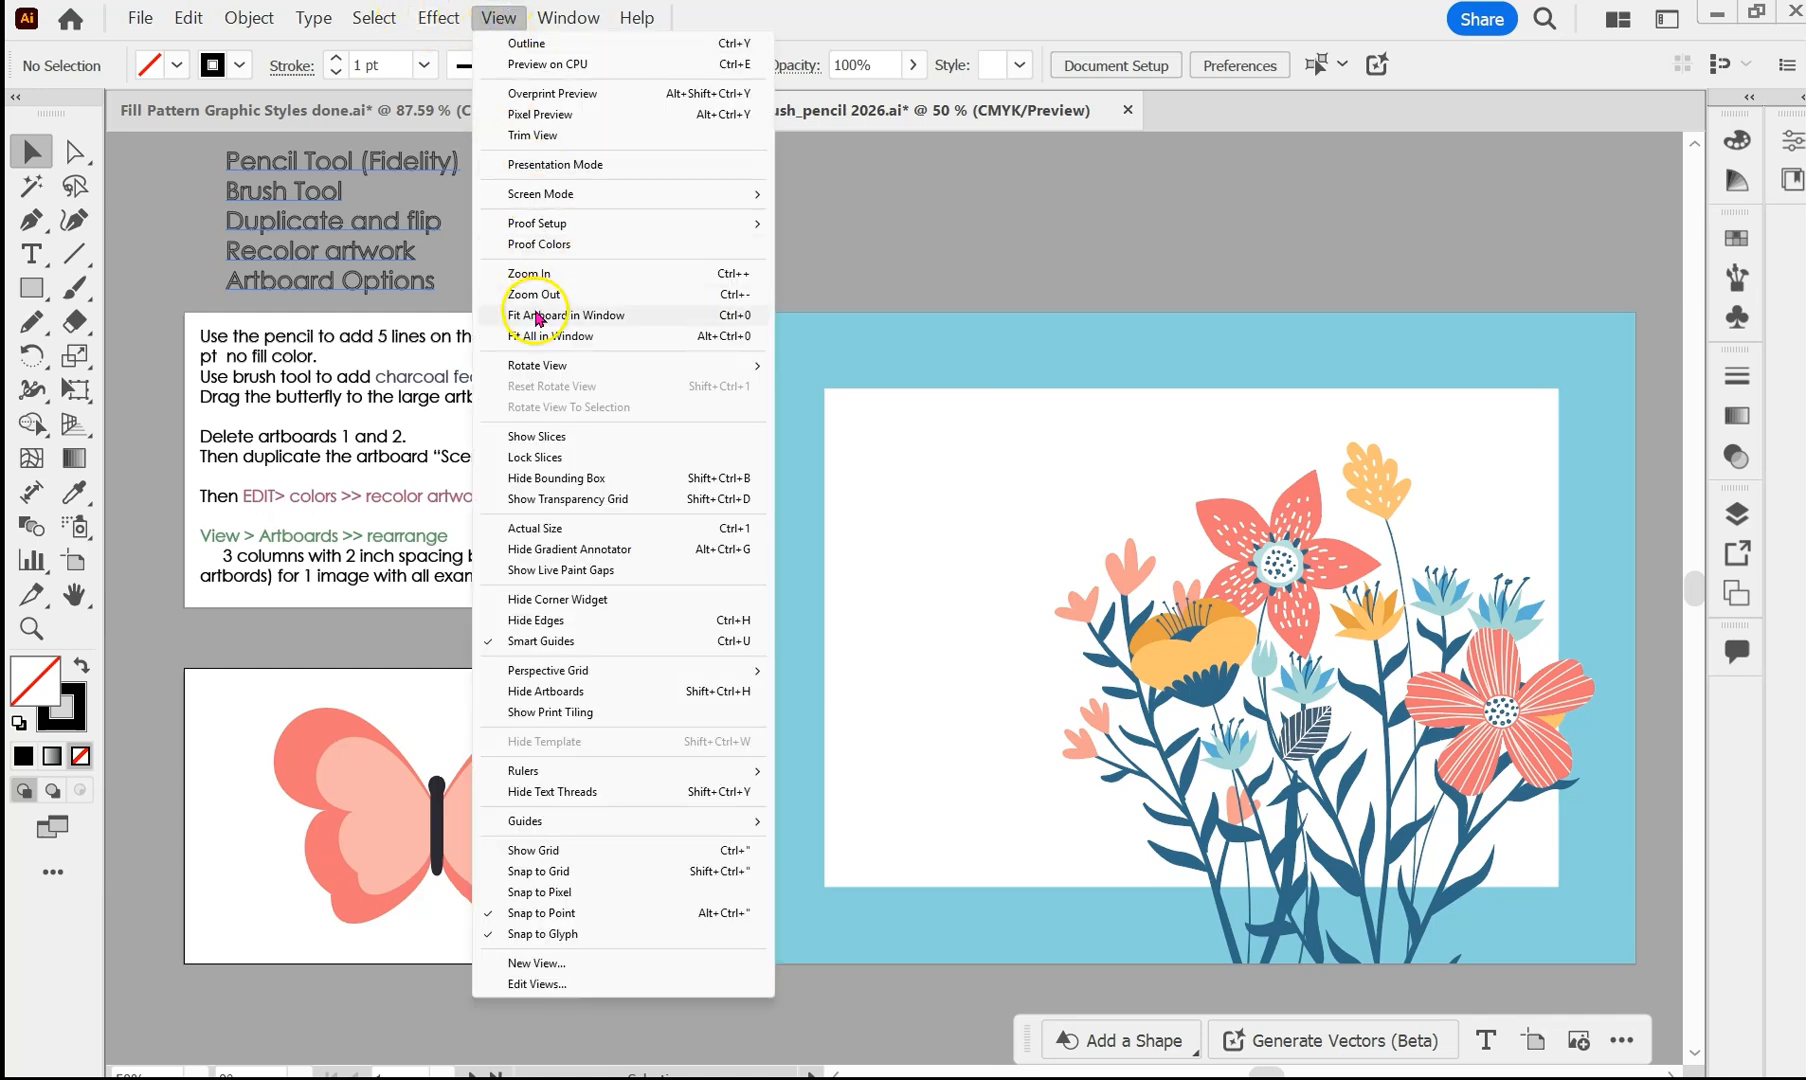
click(528, 272)
scroll(1027, 1042, down, 3)
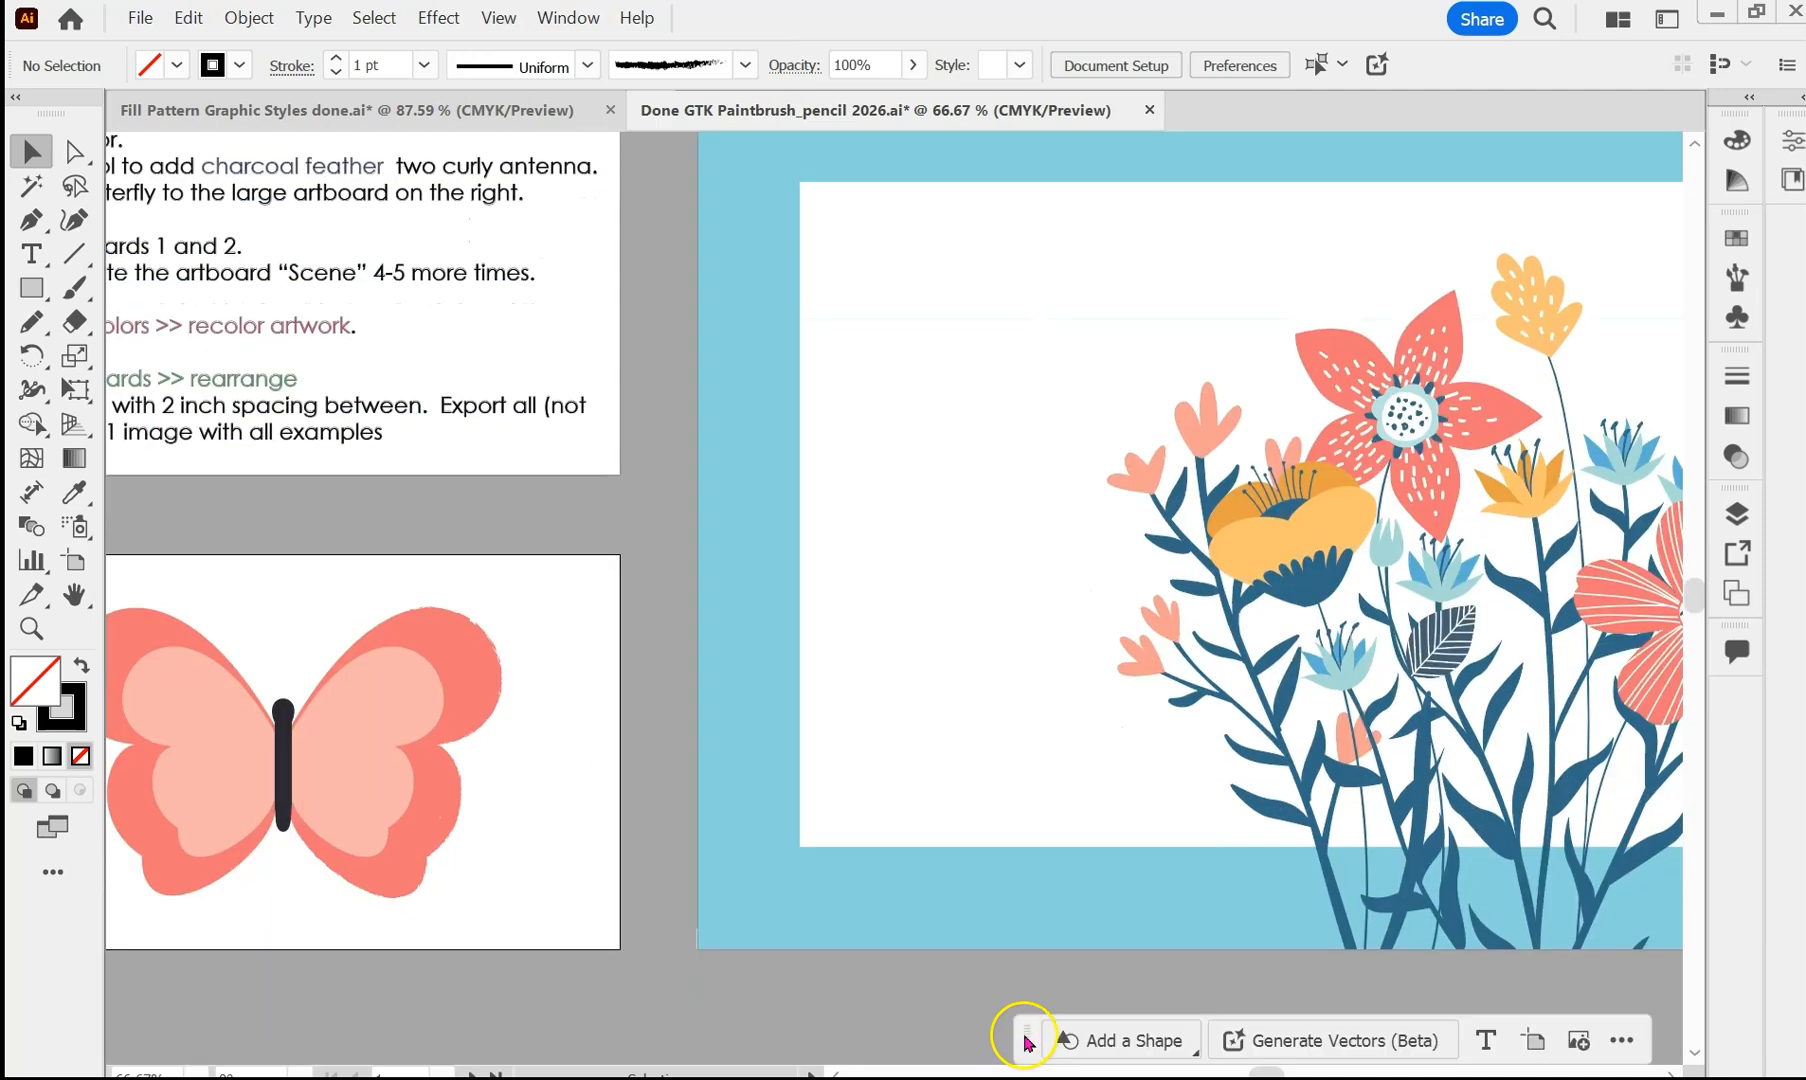
drag(1268, 1068, 1263, 1073)
scroll(336, 803, down, 3)
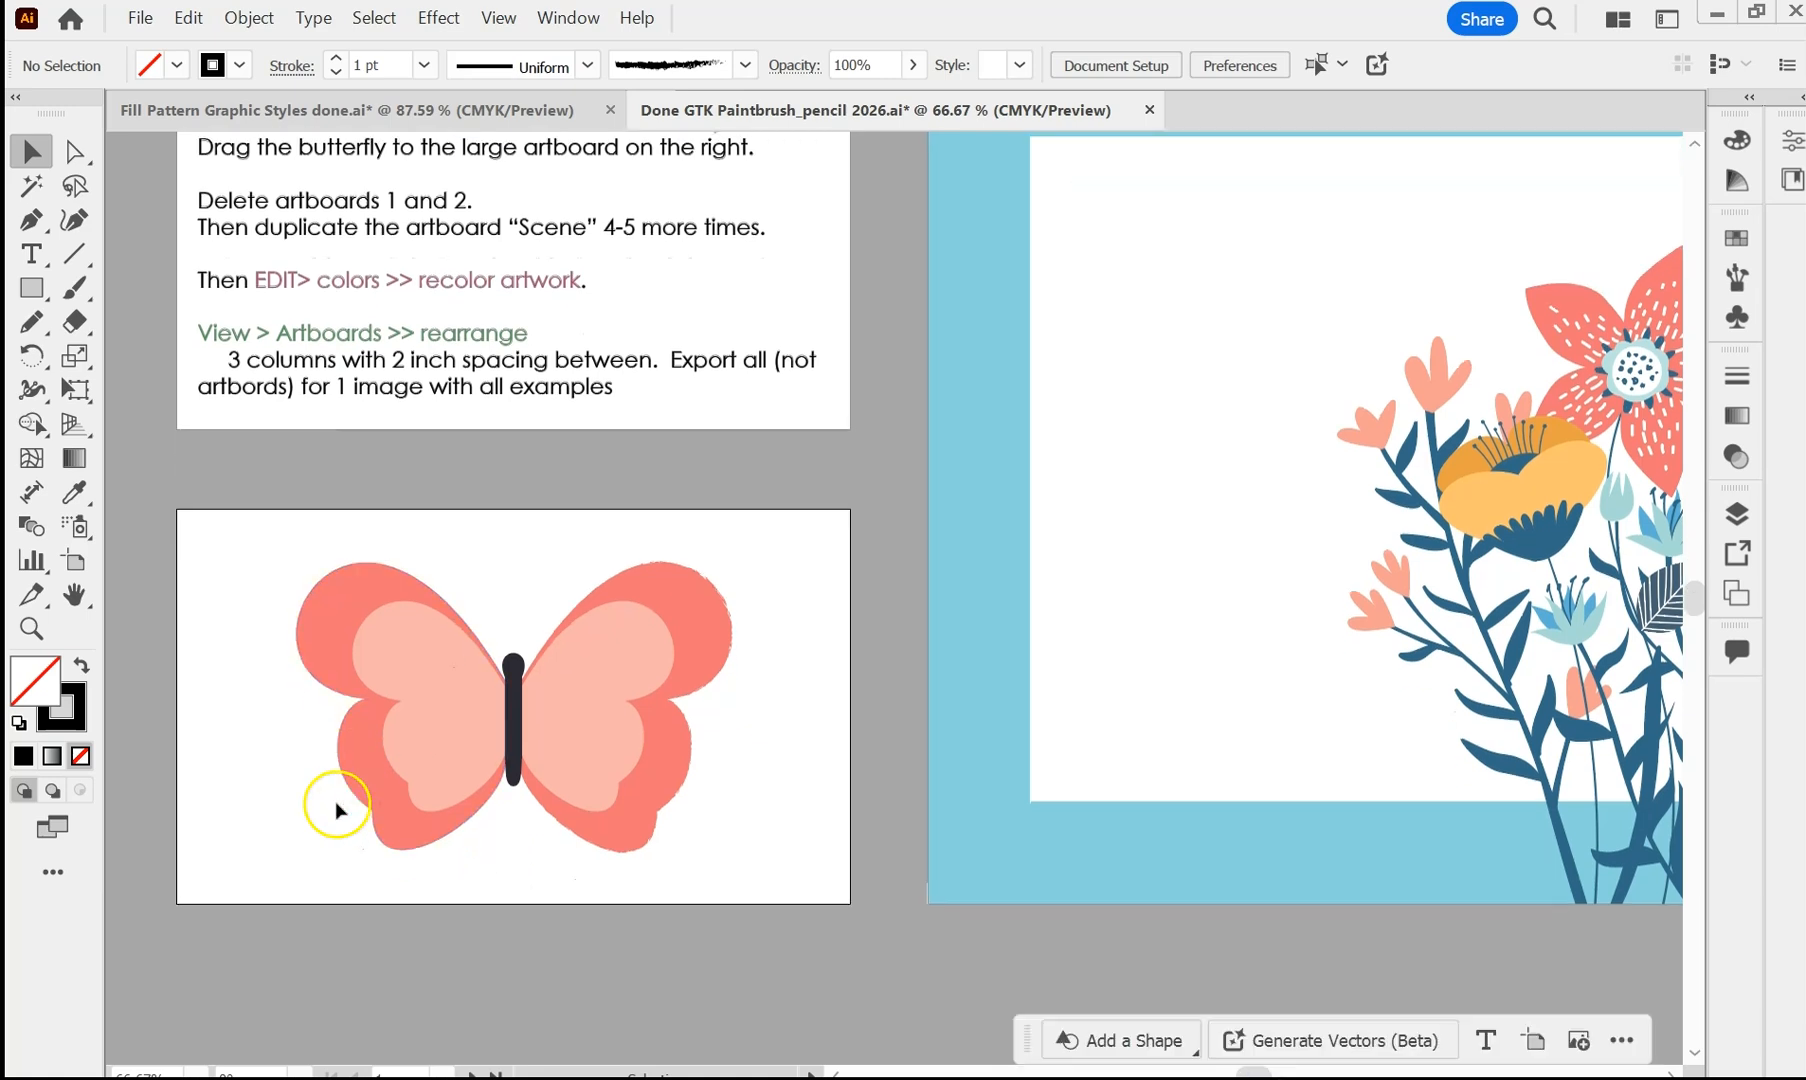
scroll(336, 803, up, 2)
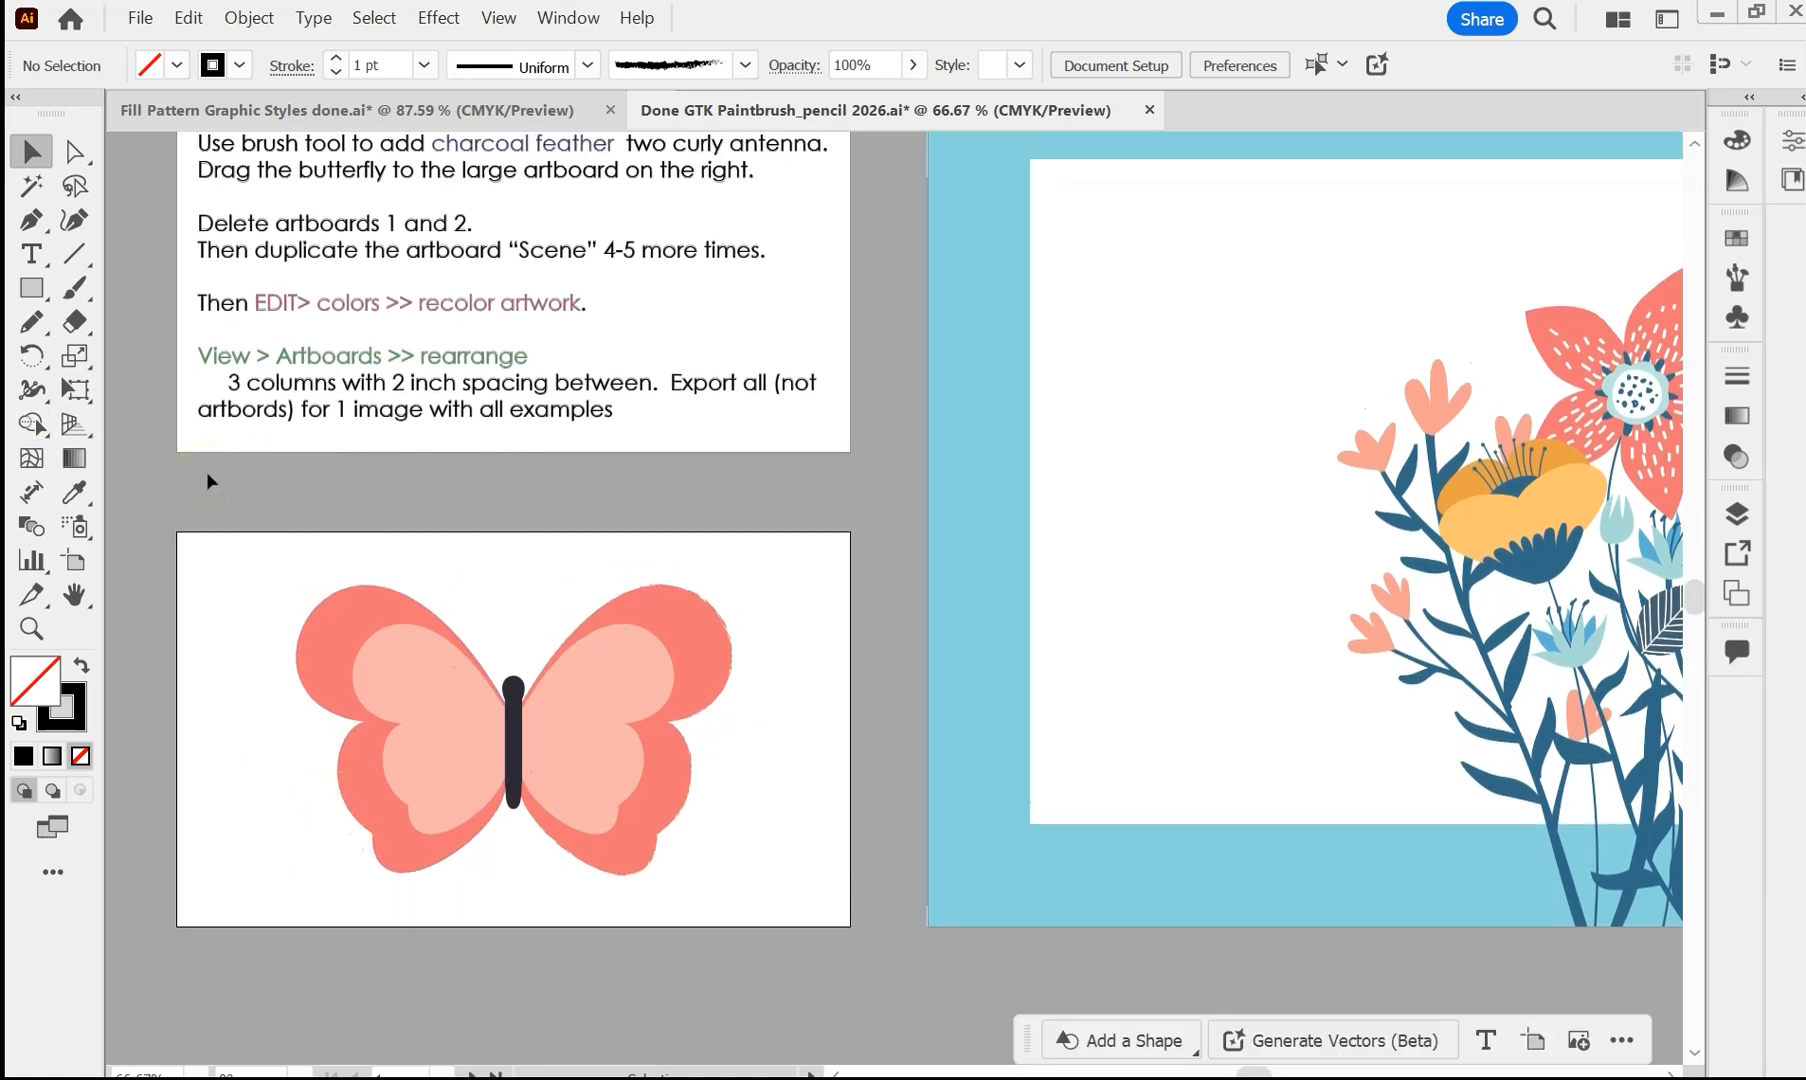
click(34, 322)
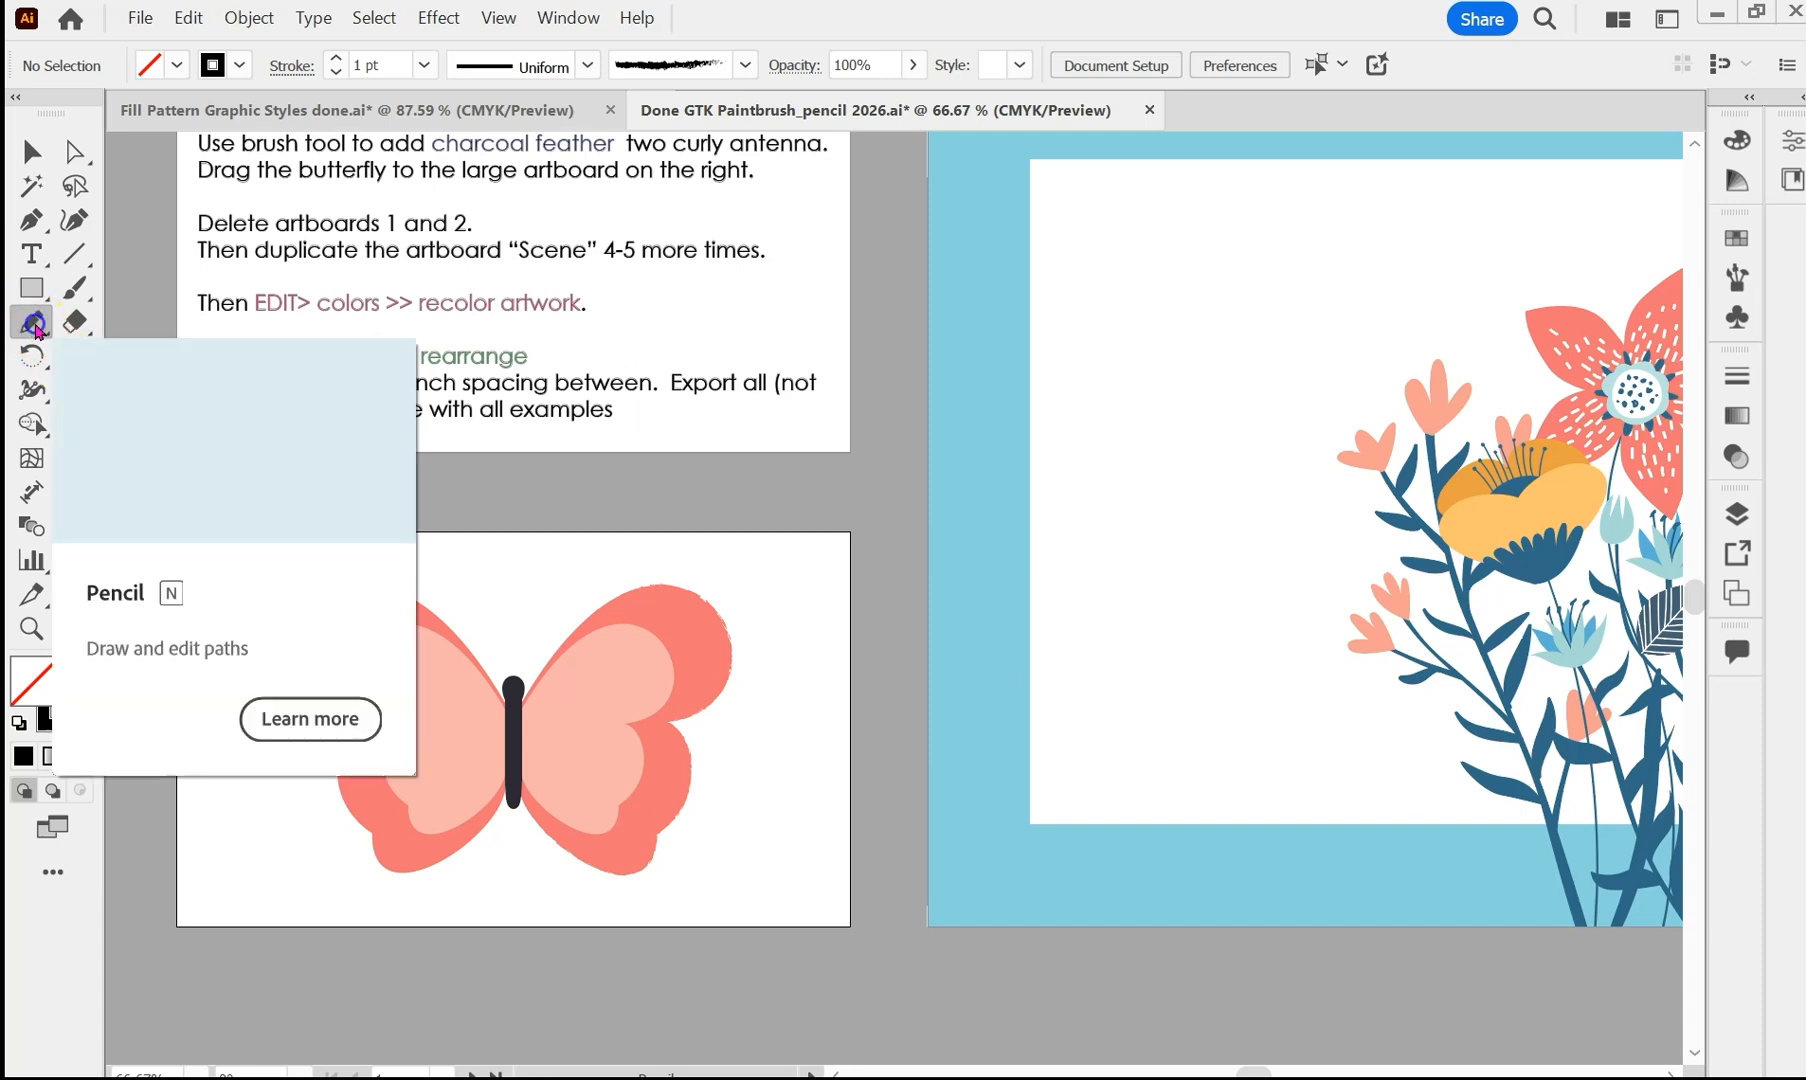
double_click(34, 324)
mouse_move(910, 347)
mouse_down()
mouse_move(1080, 355)
mouse_move(877, 353)
mouse_up()
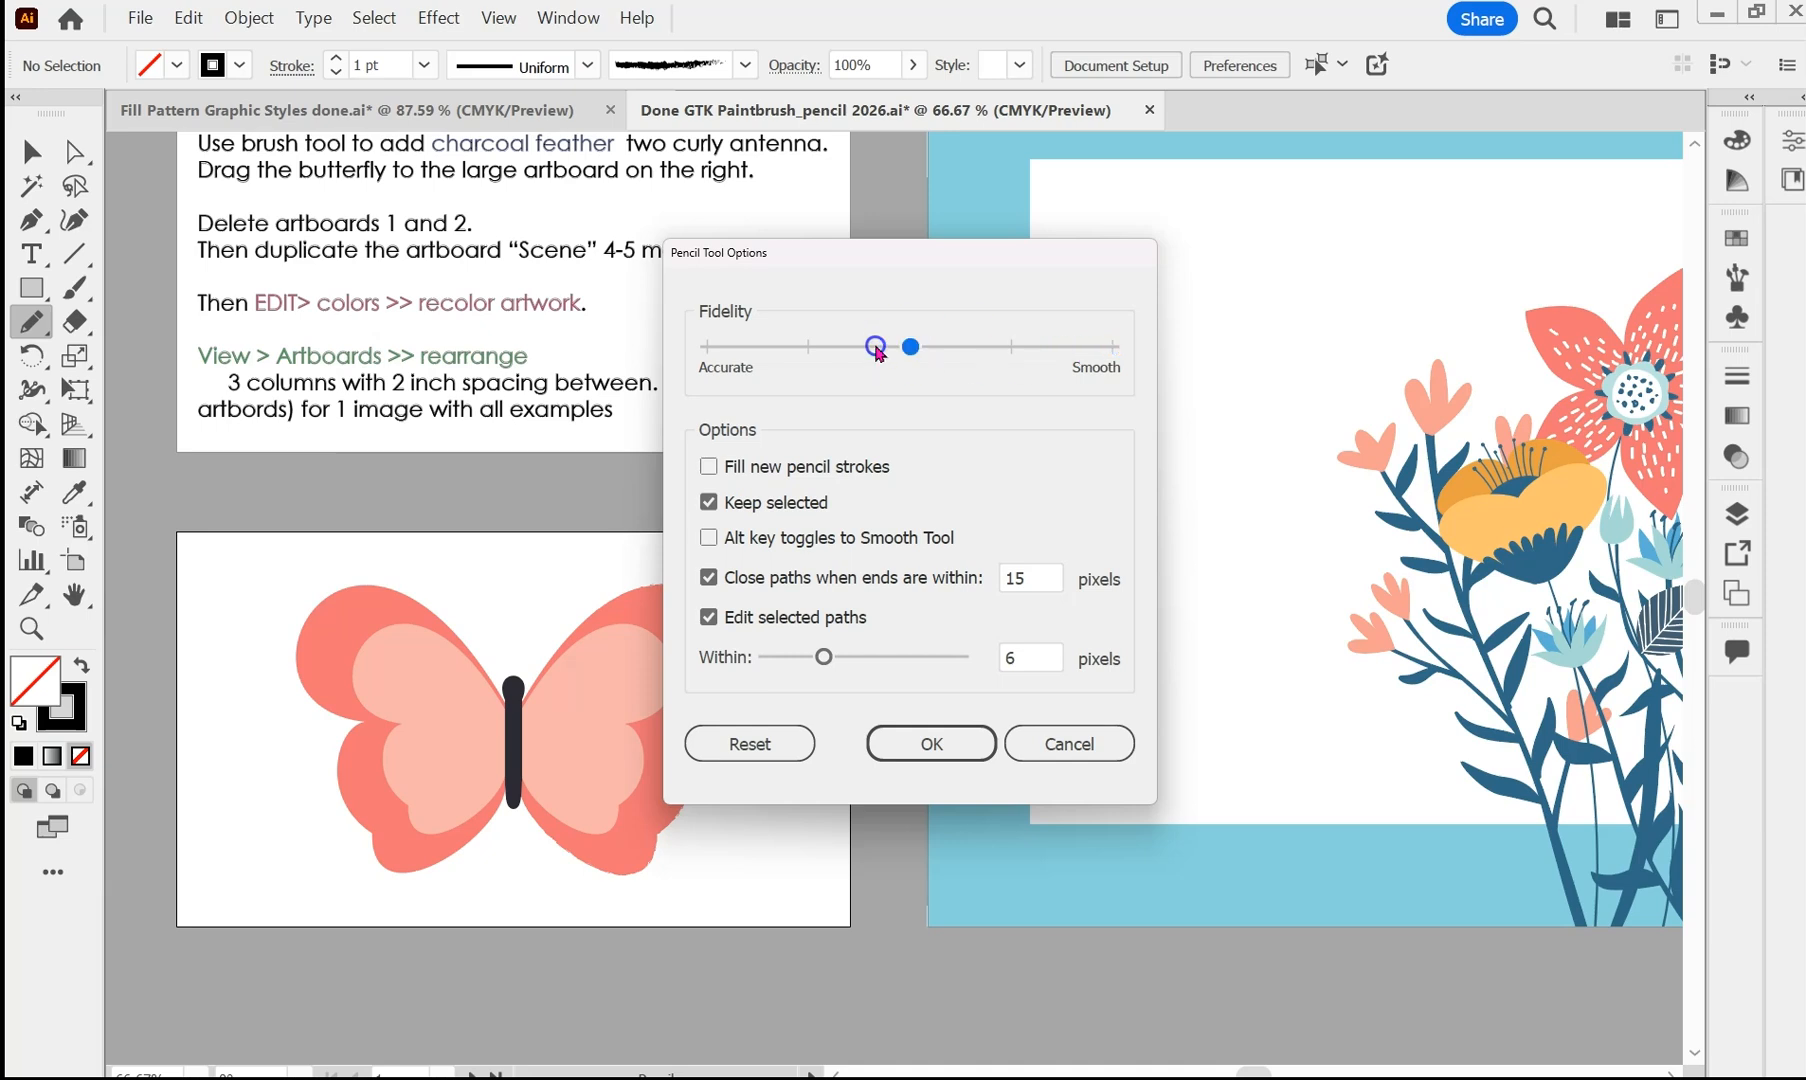
click(916, 346)
click(886, 742)
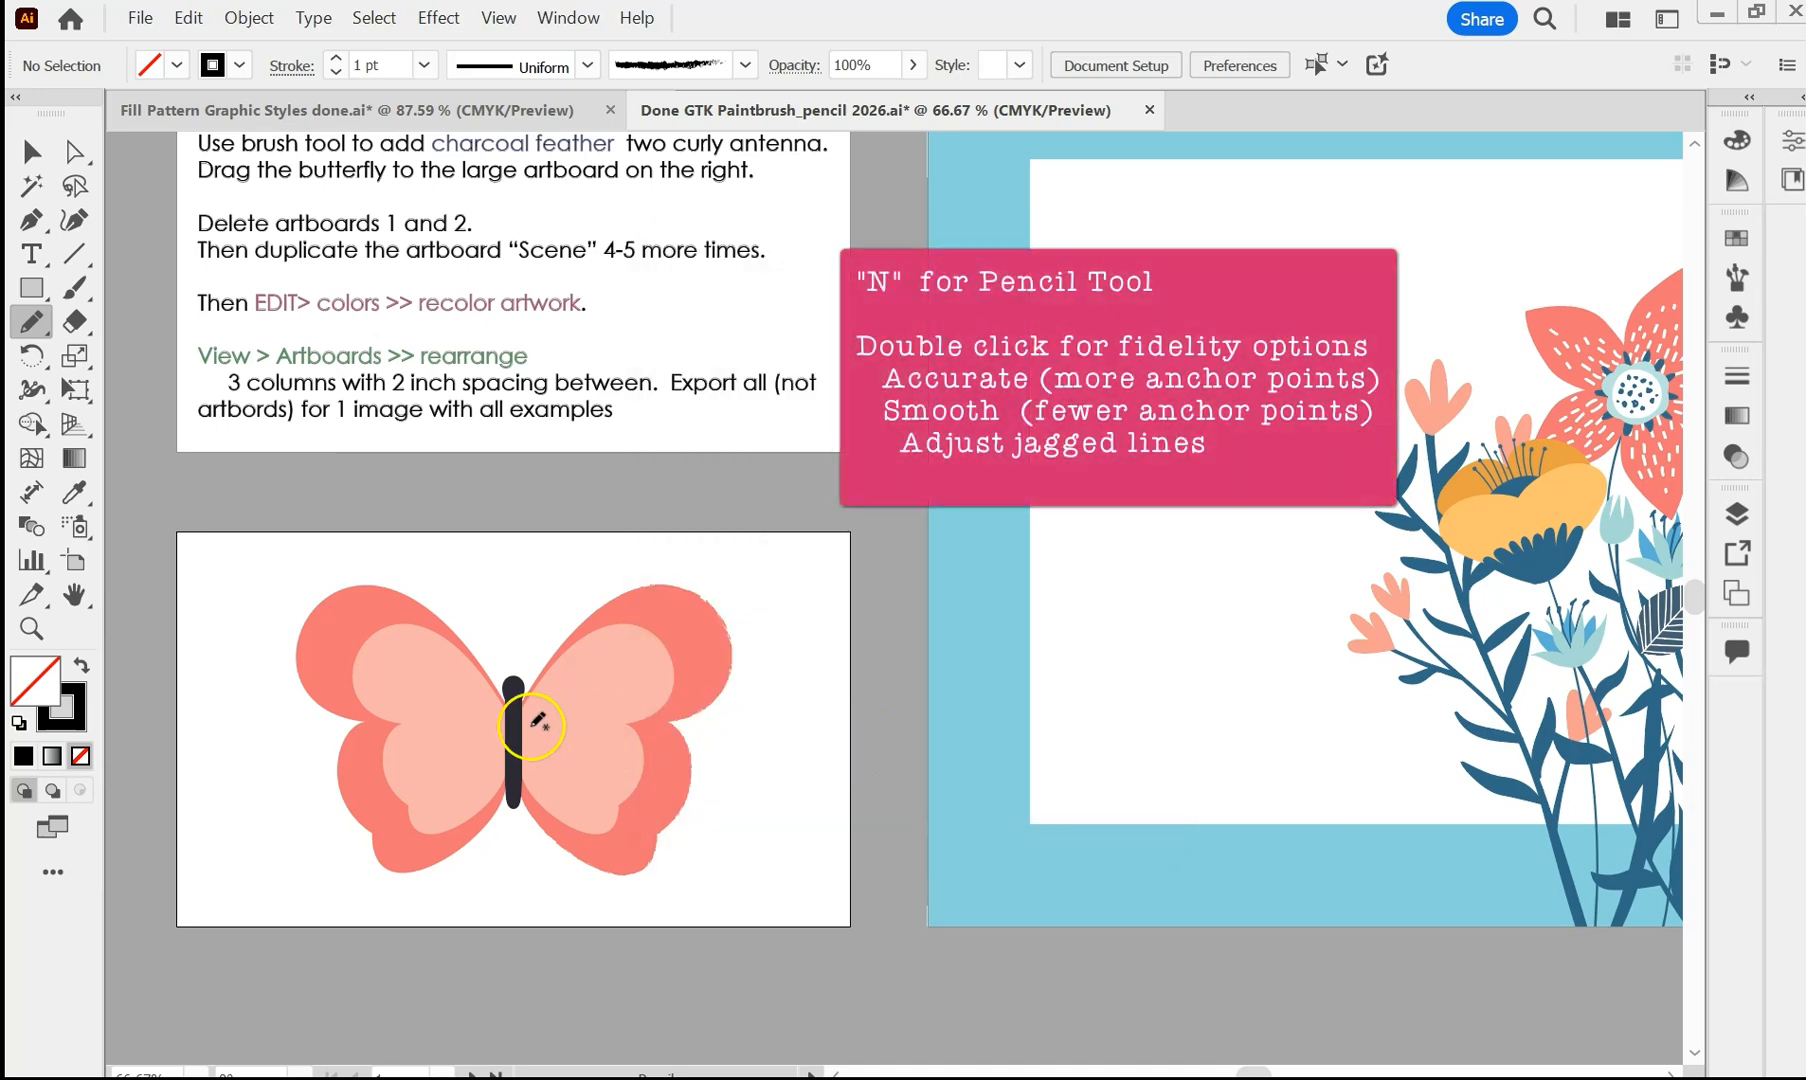
- Draw five short curved pencil lines on each butterfly wing, with a black 1 pt stroke and no fill
drag(566, 687, 561, 689)
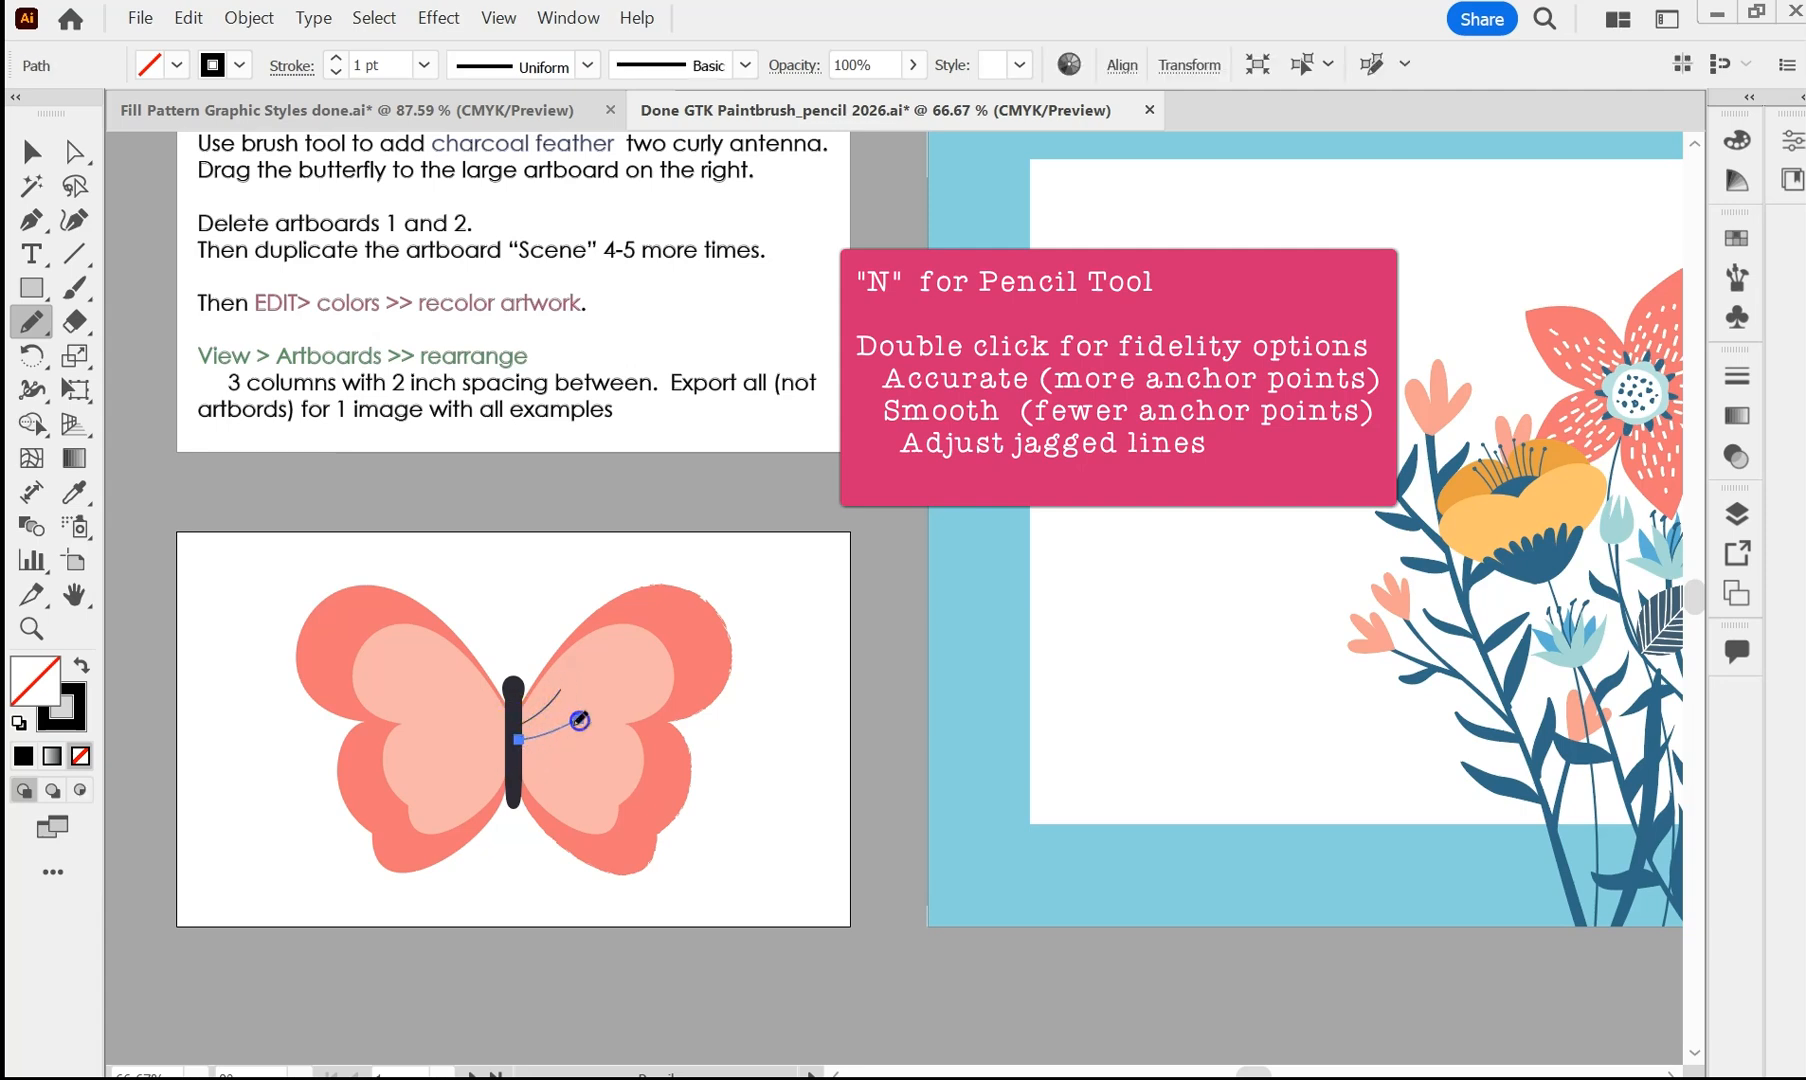
mouse_move(585, 748)
mouse_down()
mouse_move(518, 774)
mouse_move(588, 775)
mouse_move(519, 783)
mouse_move(572, 800)
mouse_up()
mouse_move(513, 722)
mouse_down()
mouse_move(456, 707)
mouse_move(495, 743)
mouse_move(457, 740)
mouse_move(452, 762)
mouse_move(485, 774)
mouse_move(453, 780)
mouse_move(458, 802)
mouse_up()
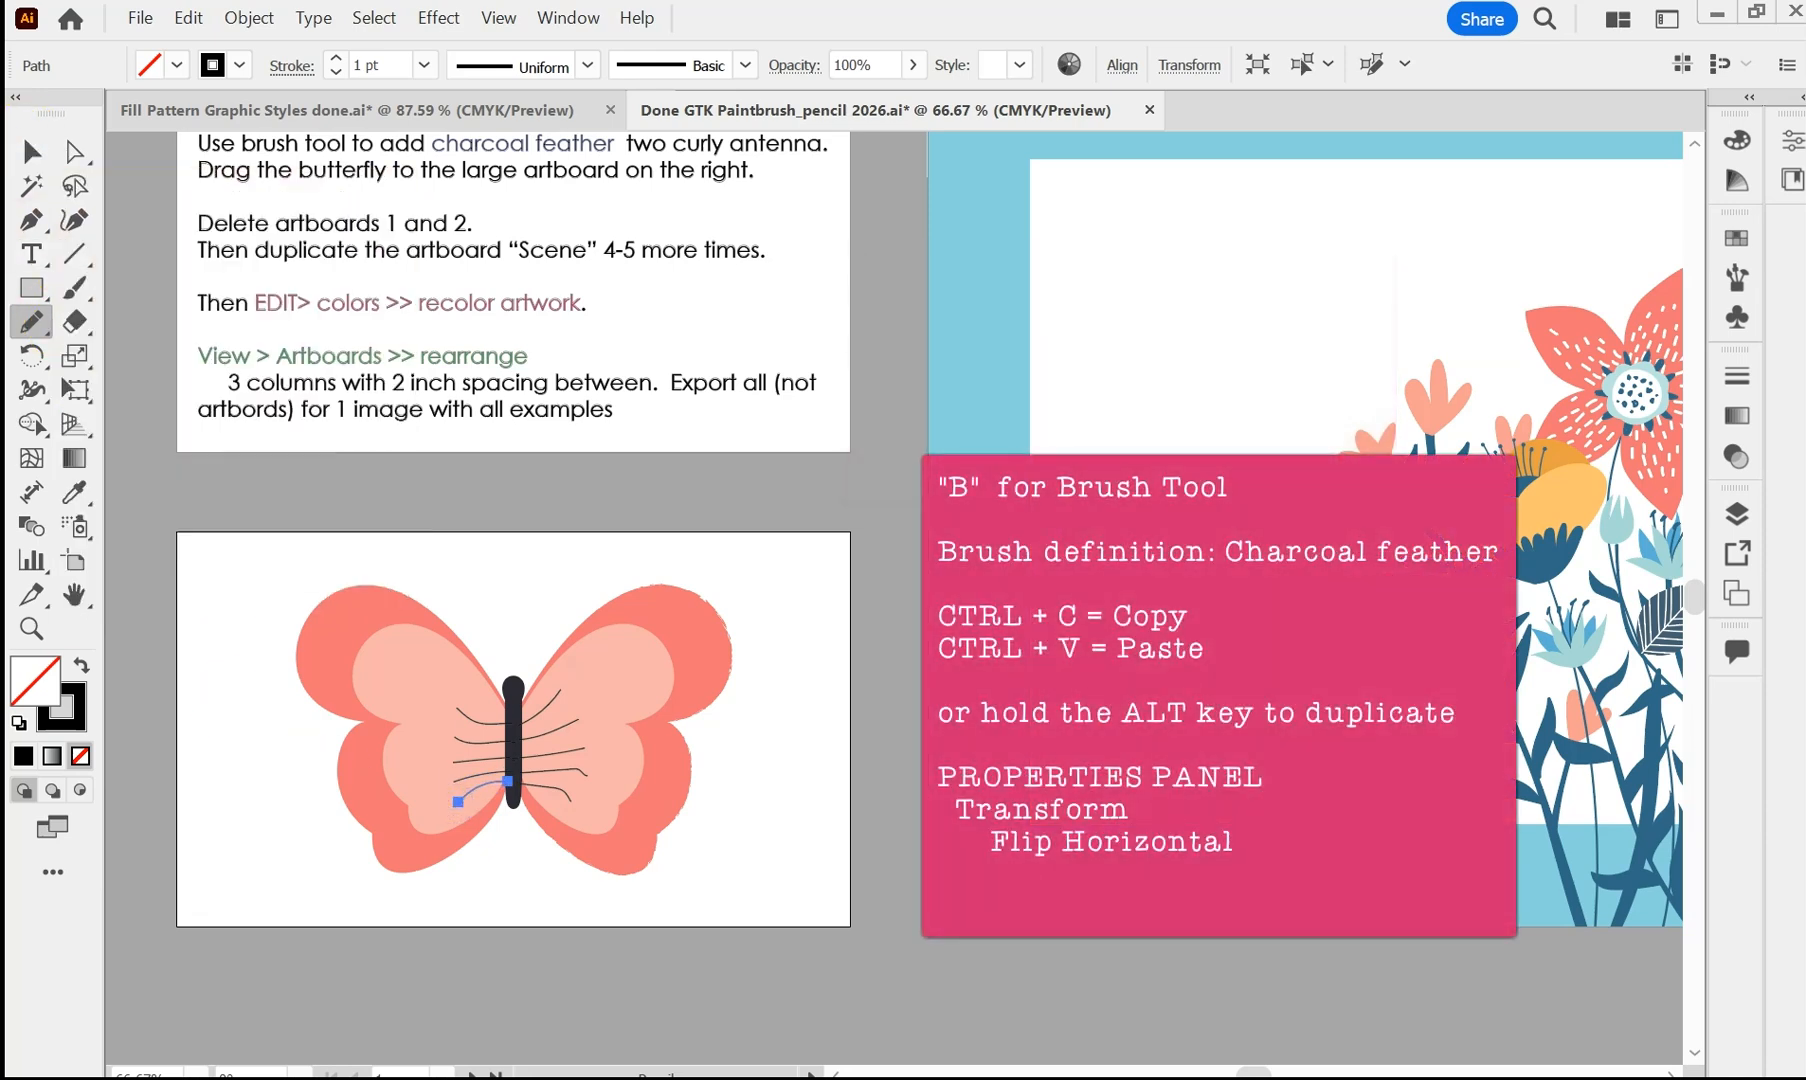
- Paint one curly antenna above the butterfly's head using the Paintbrush with the charcoal feather brush
click(80, 288)
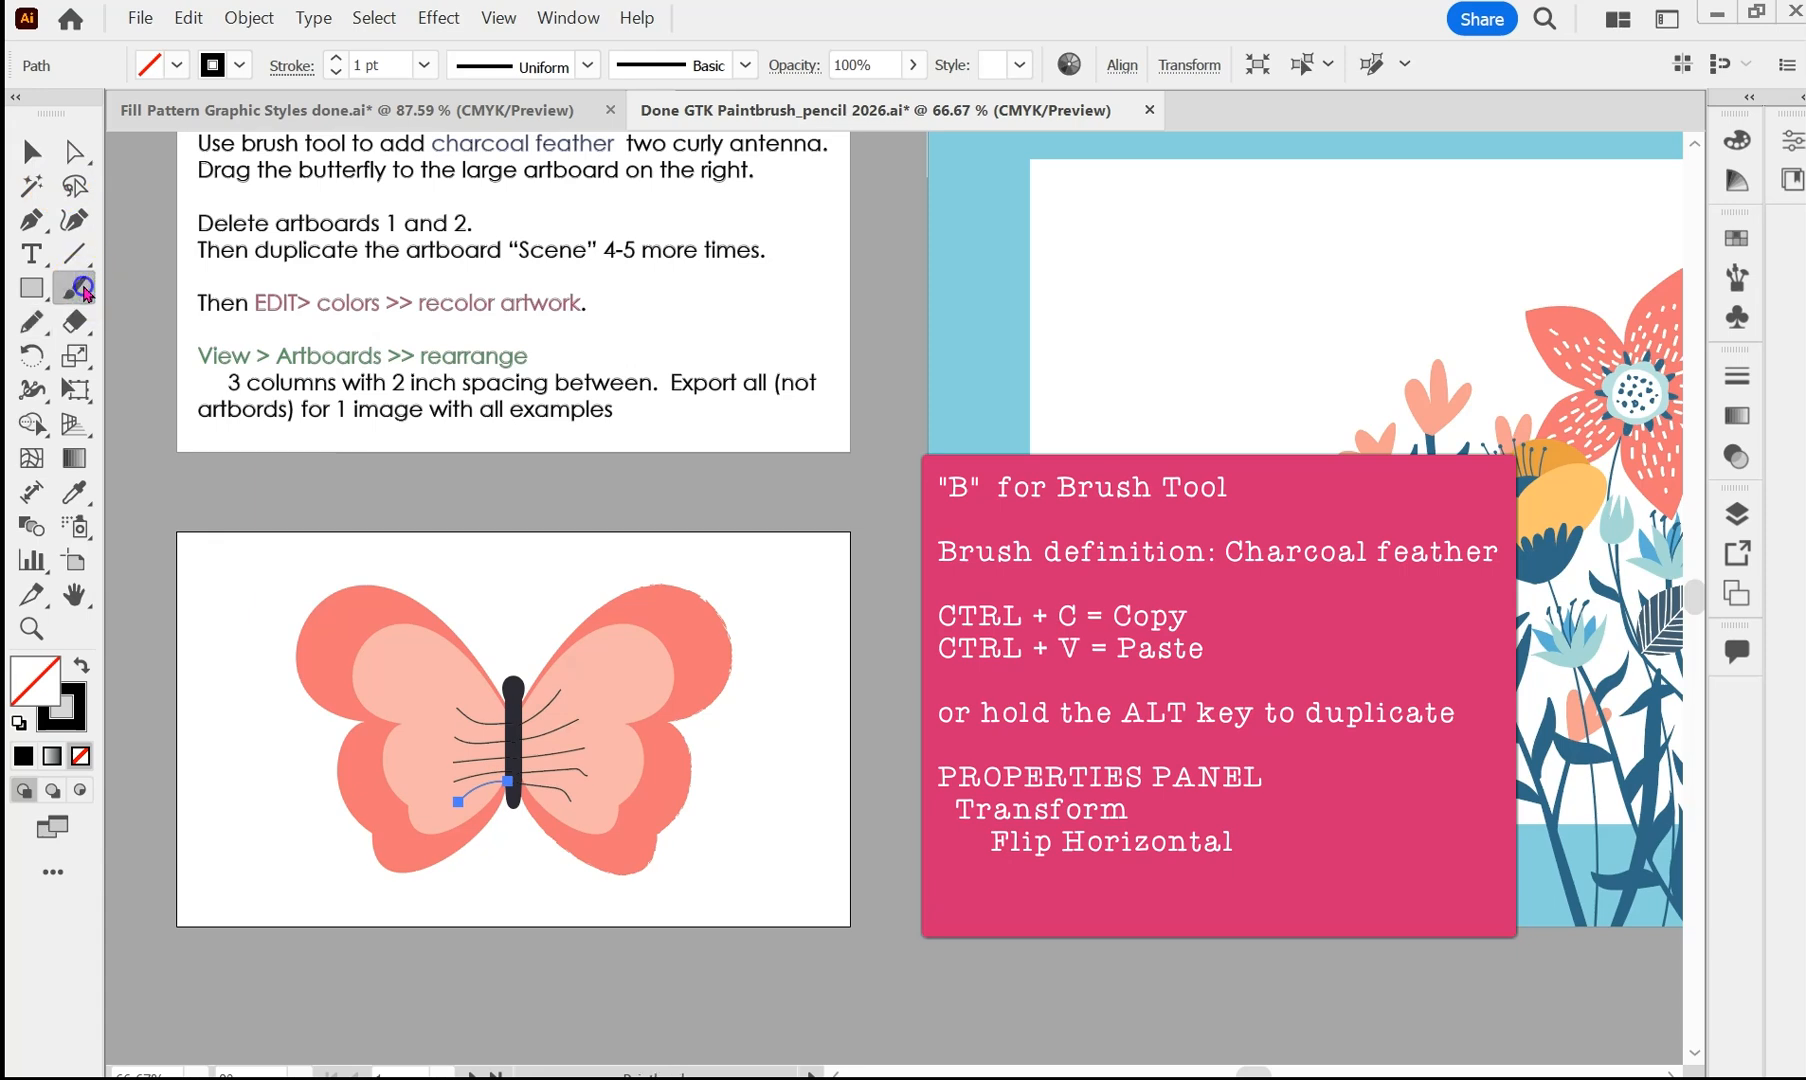
click(747, 65)
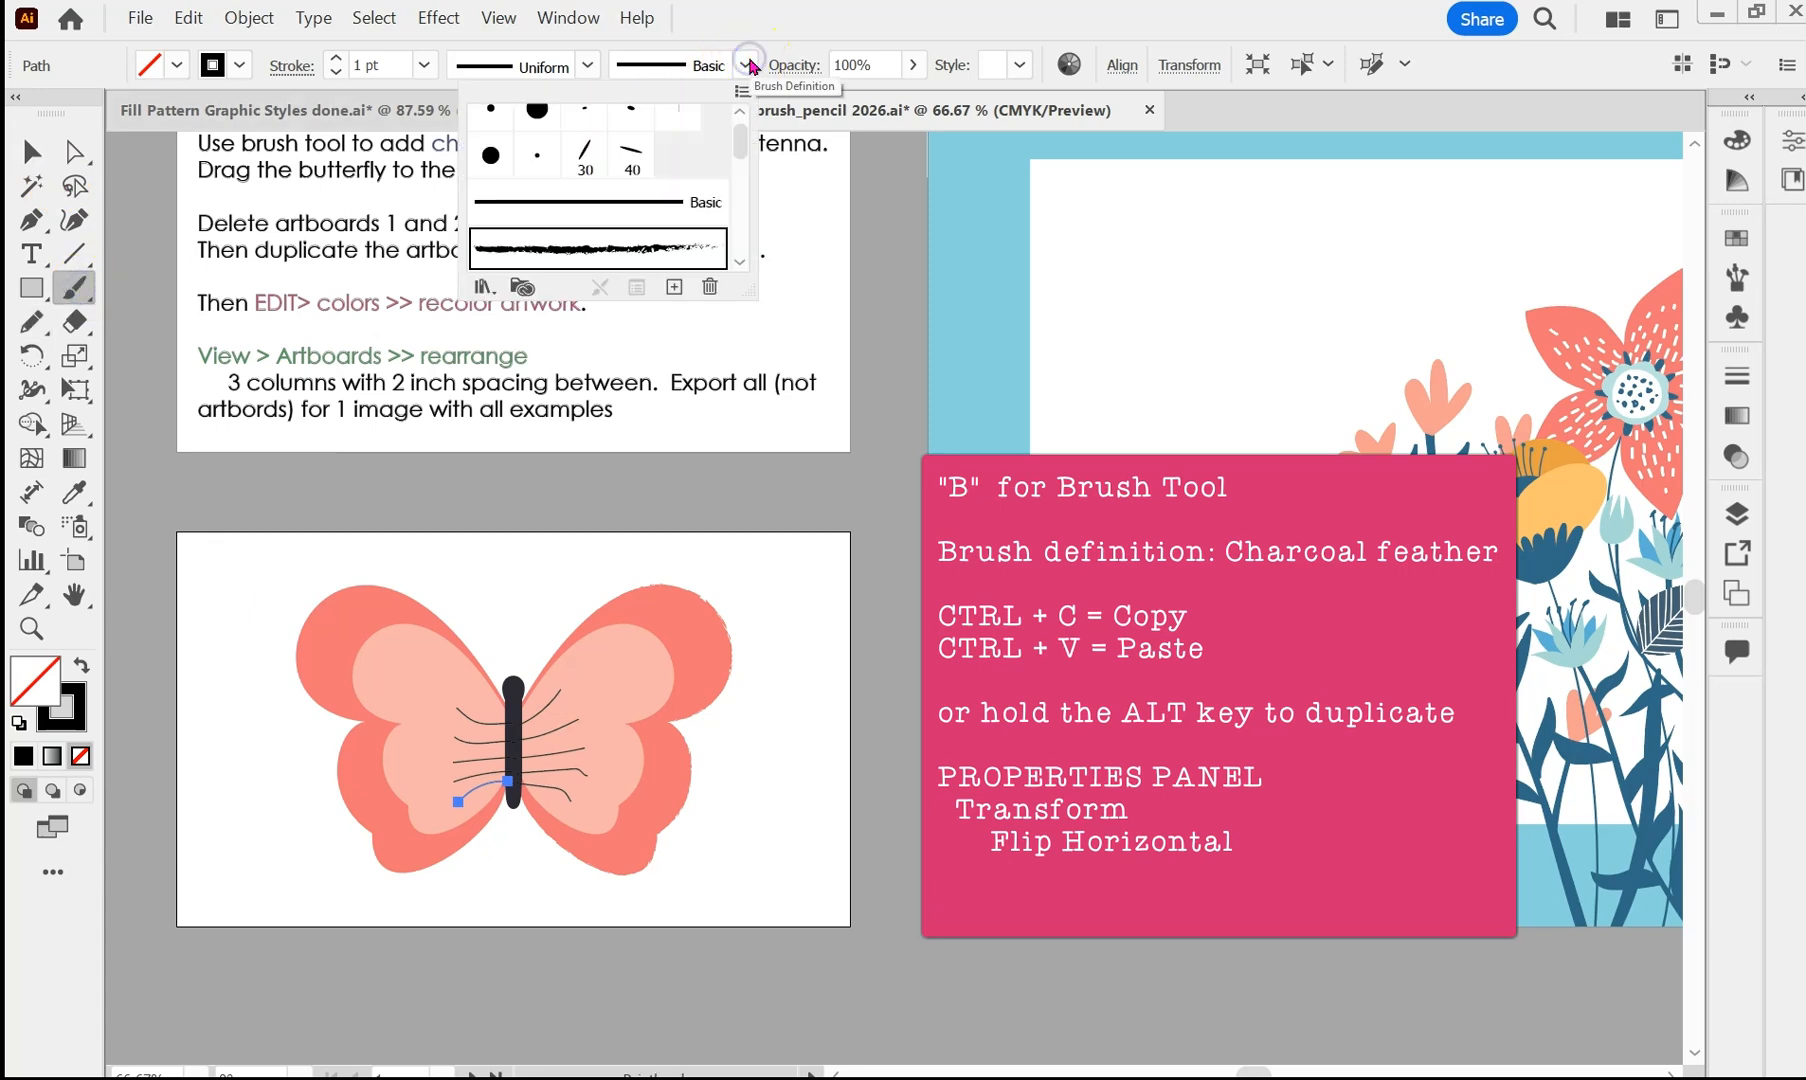
click(595, 258)
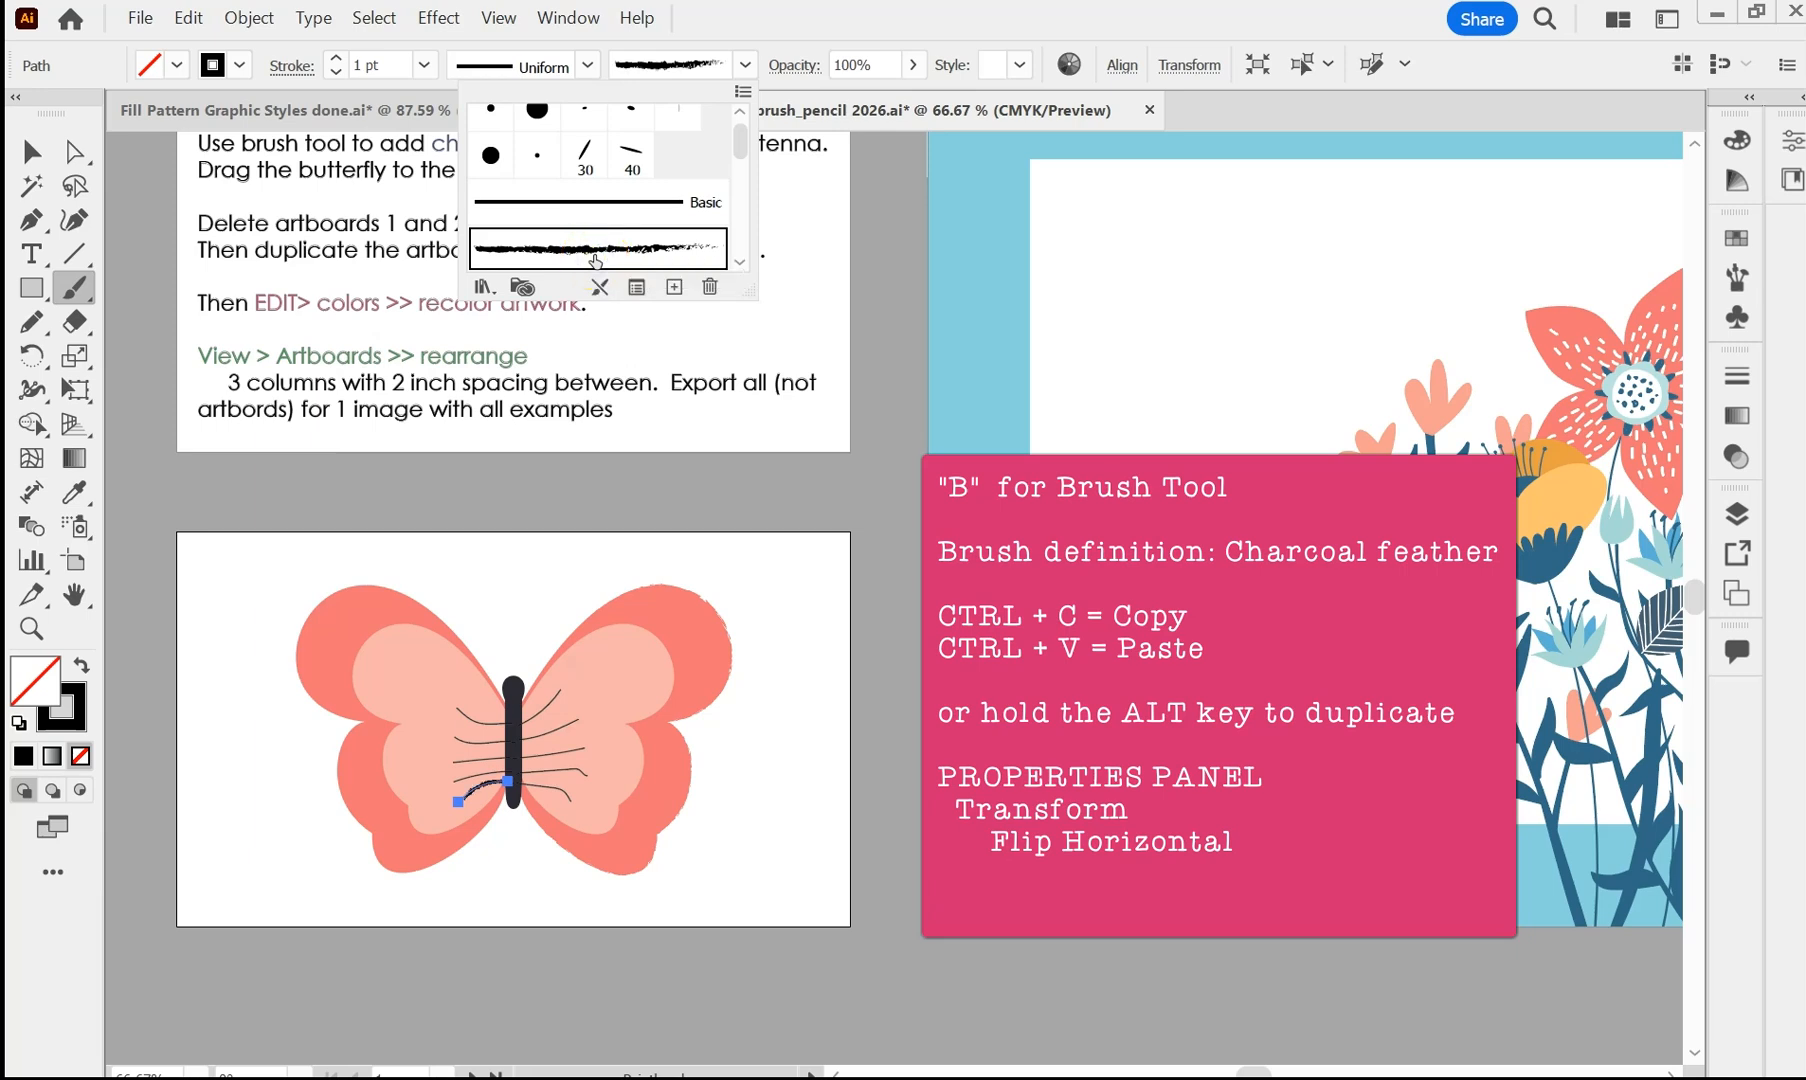
click(533, 612)
click(521, 664)
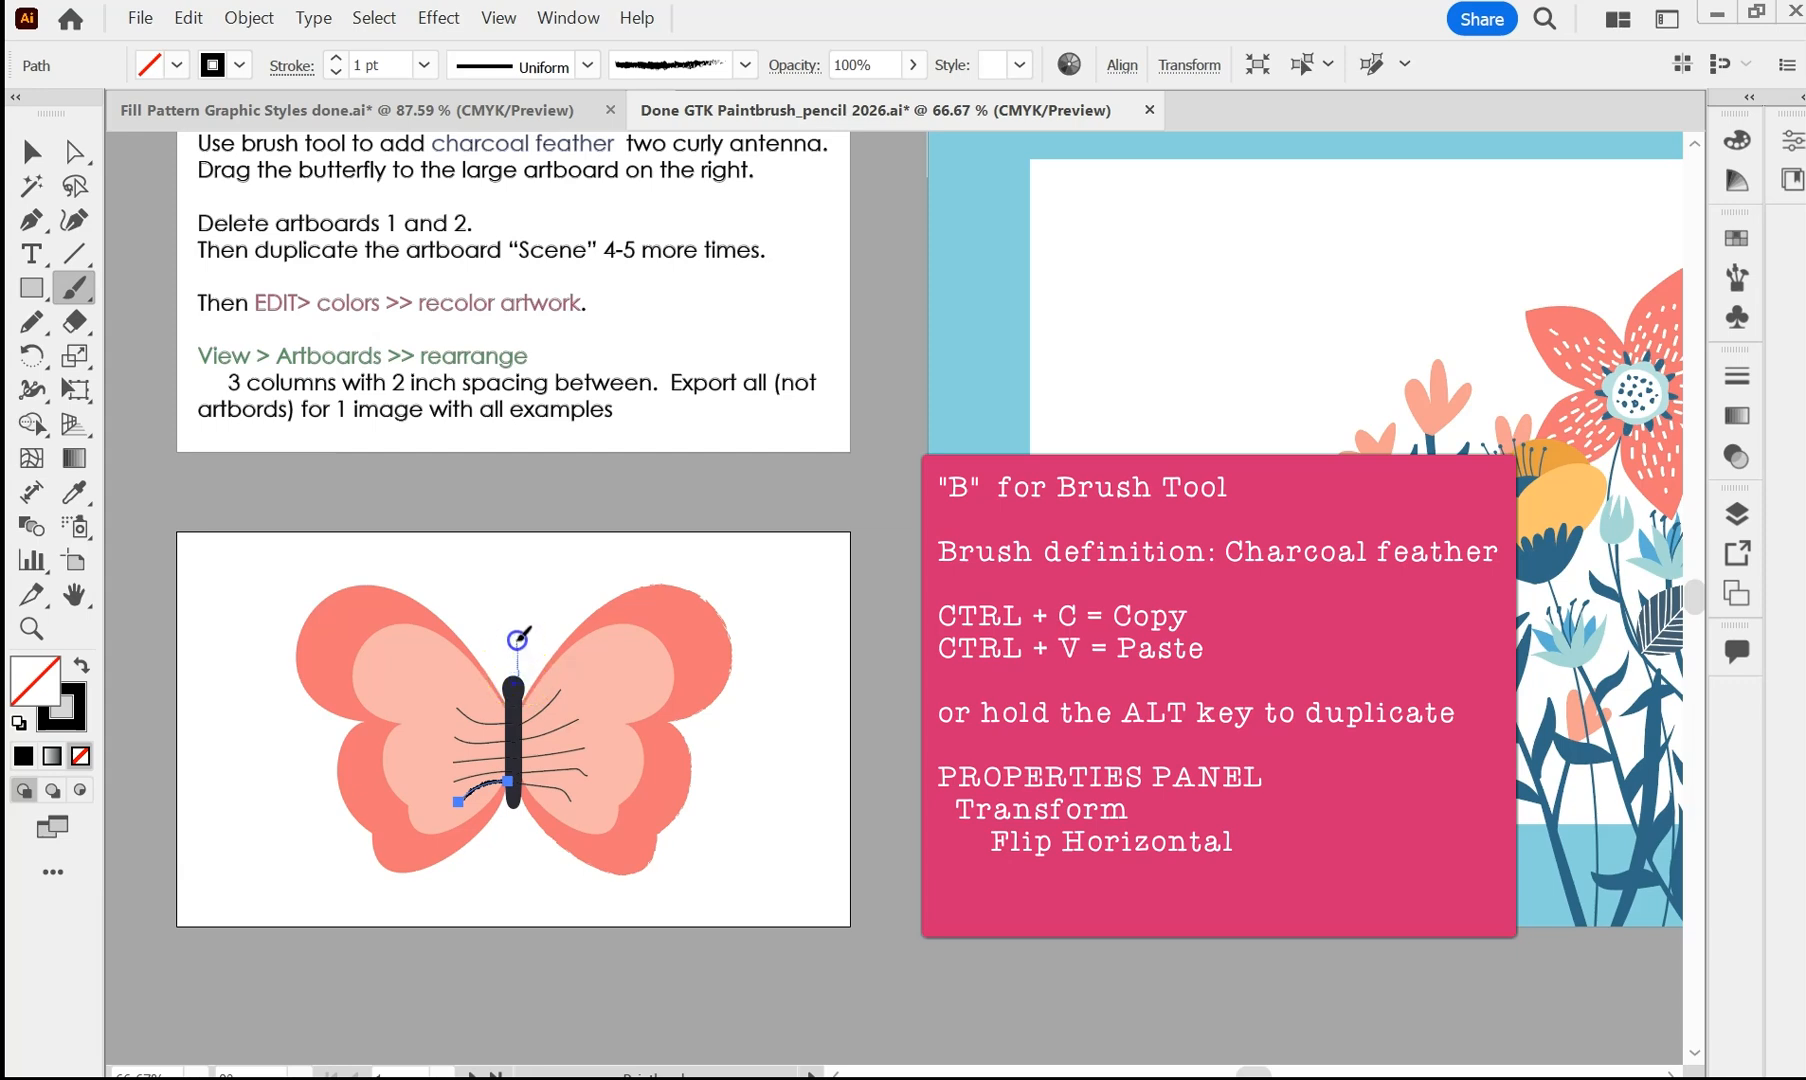
drag(535, 627, 541, 635)
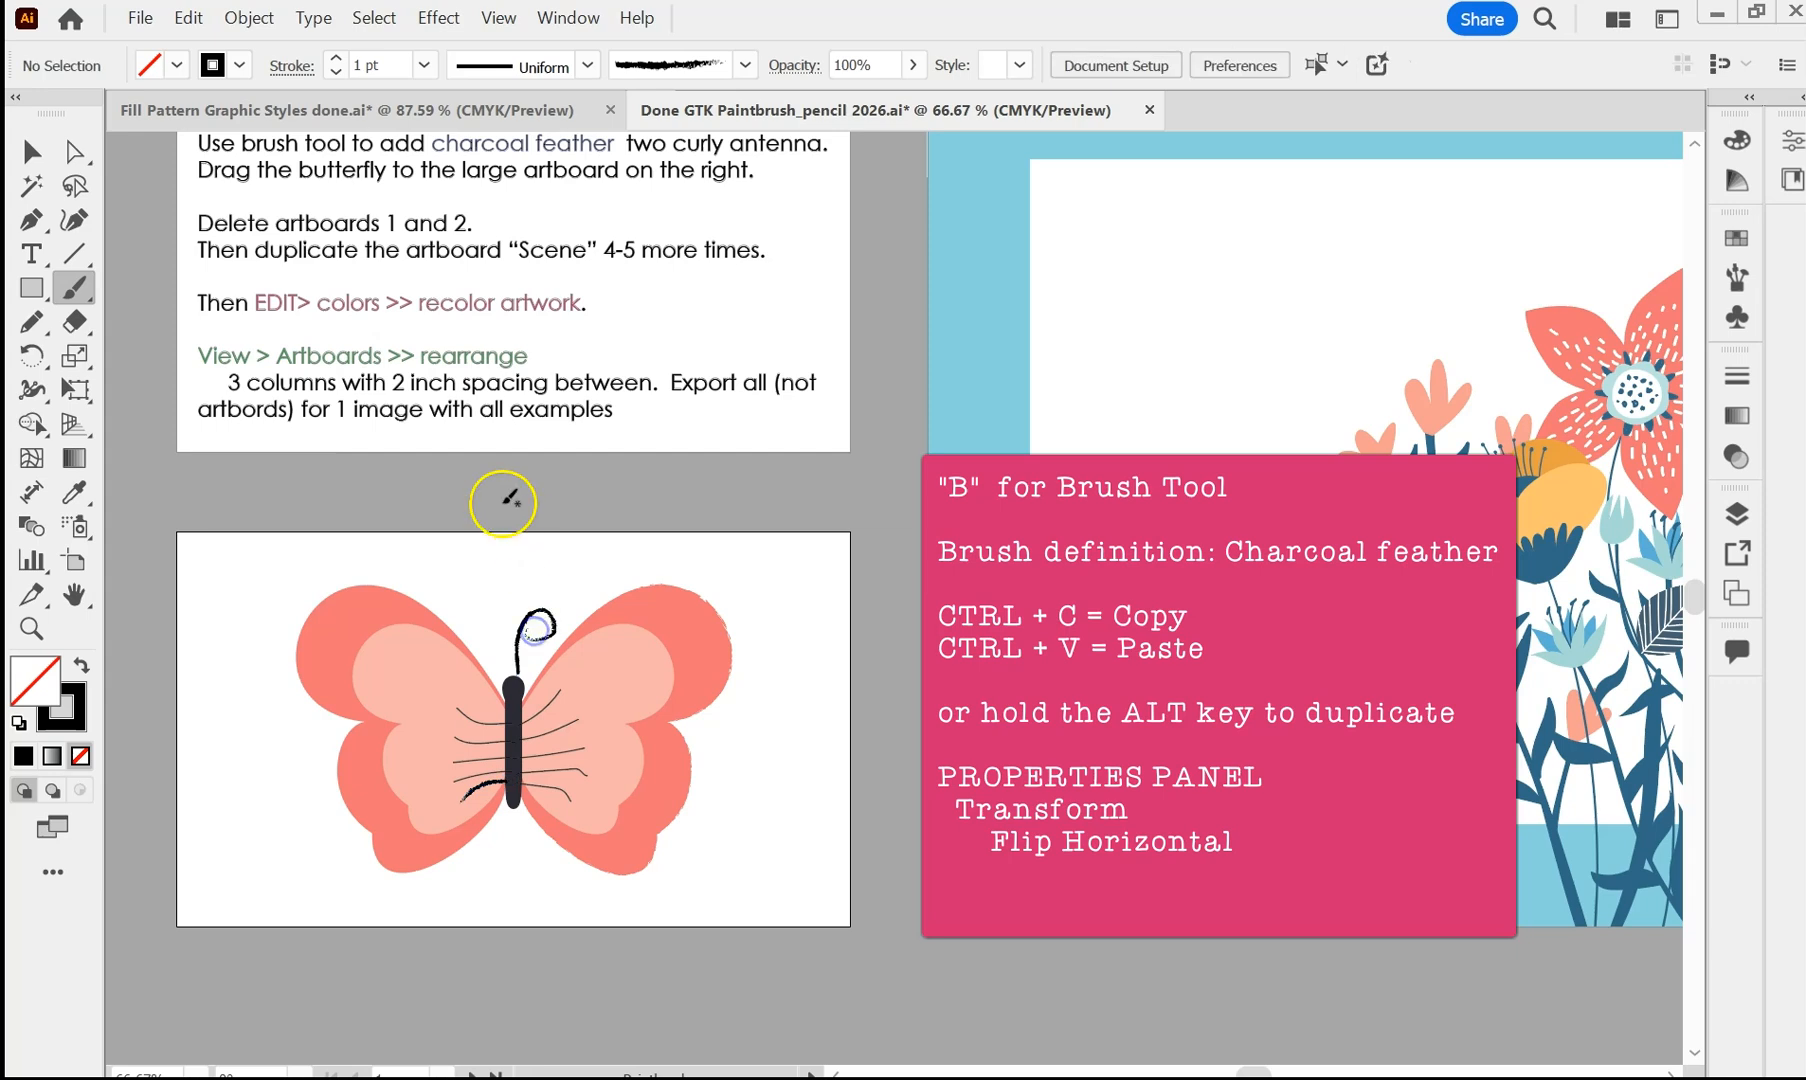
- Rotate the curly antenna slightly clockwise so it leans outward from the head
click(29, 160)
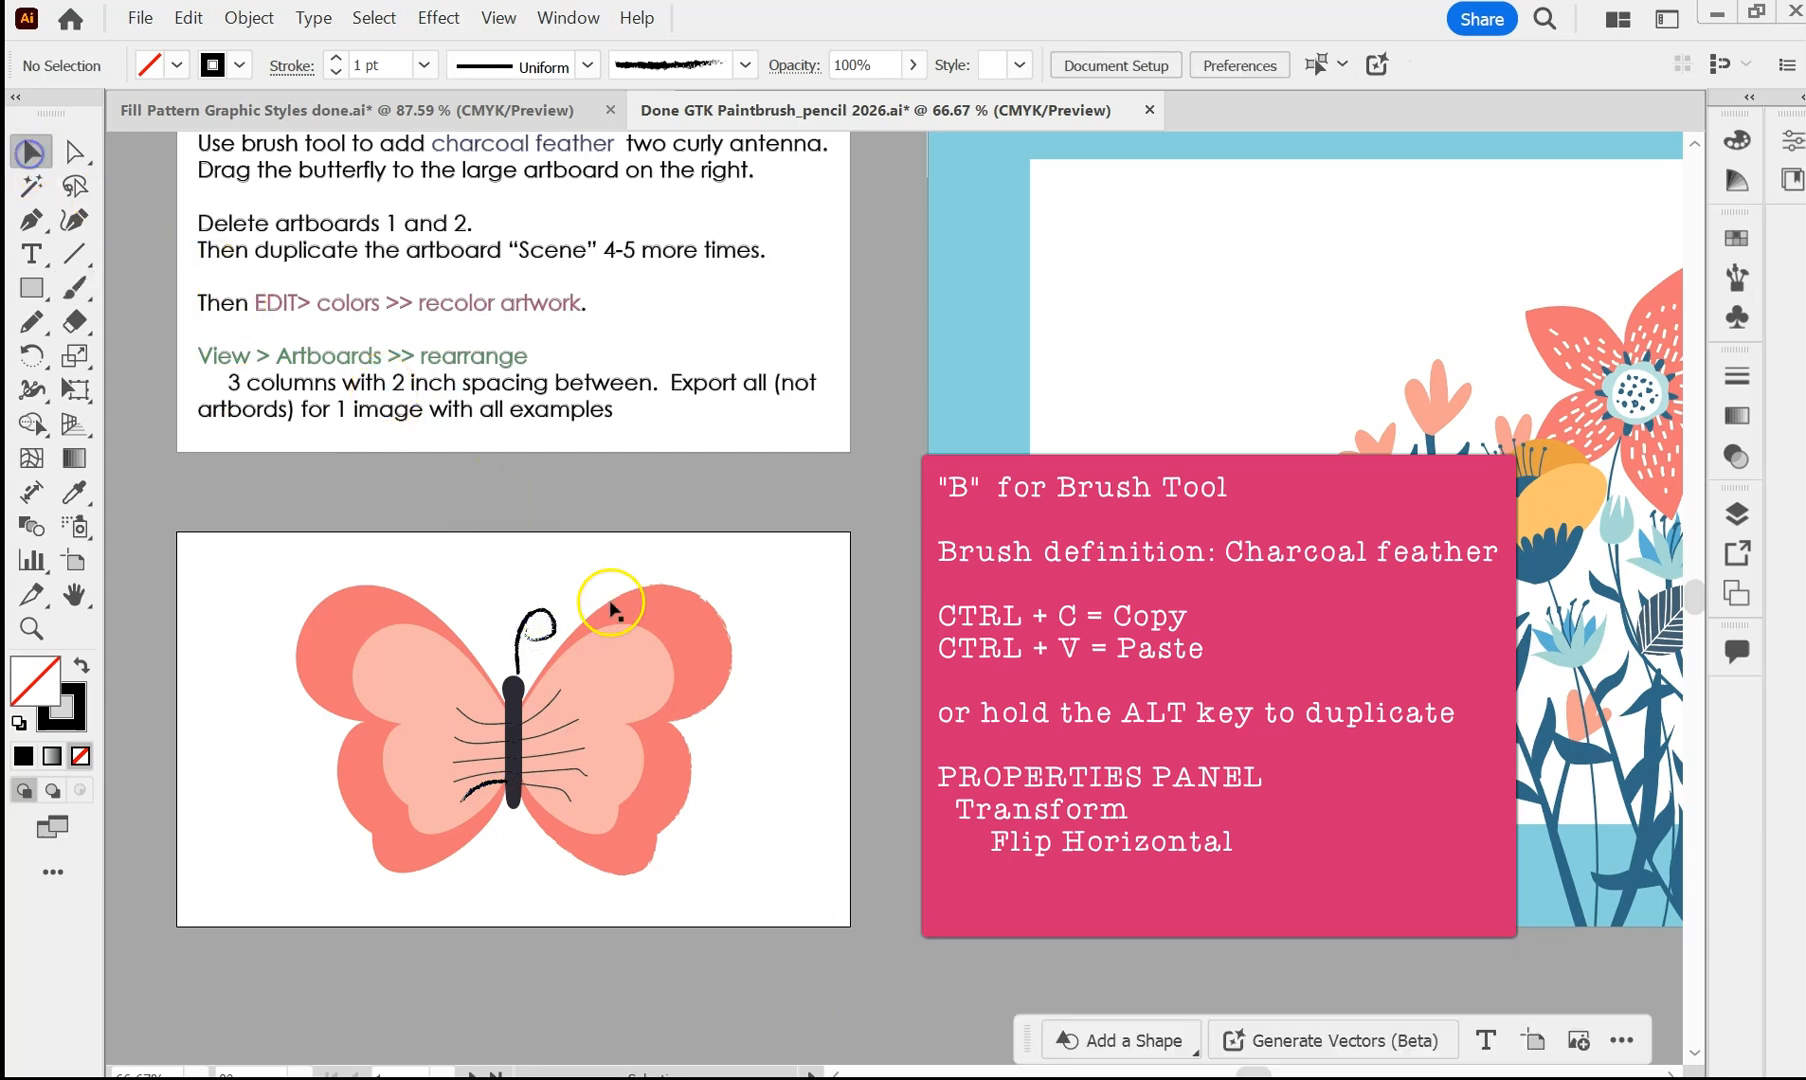
click(545, 635)
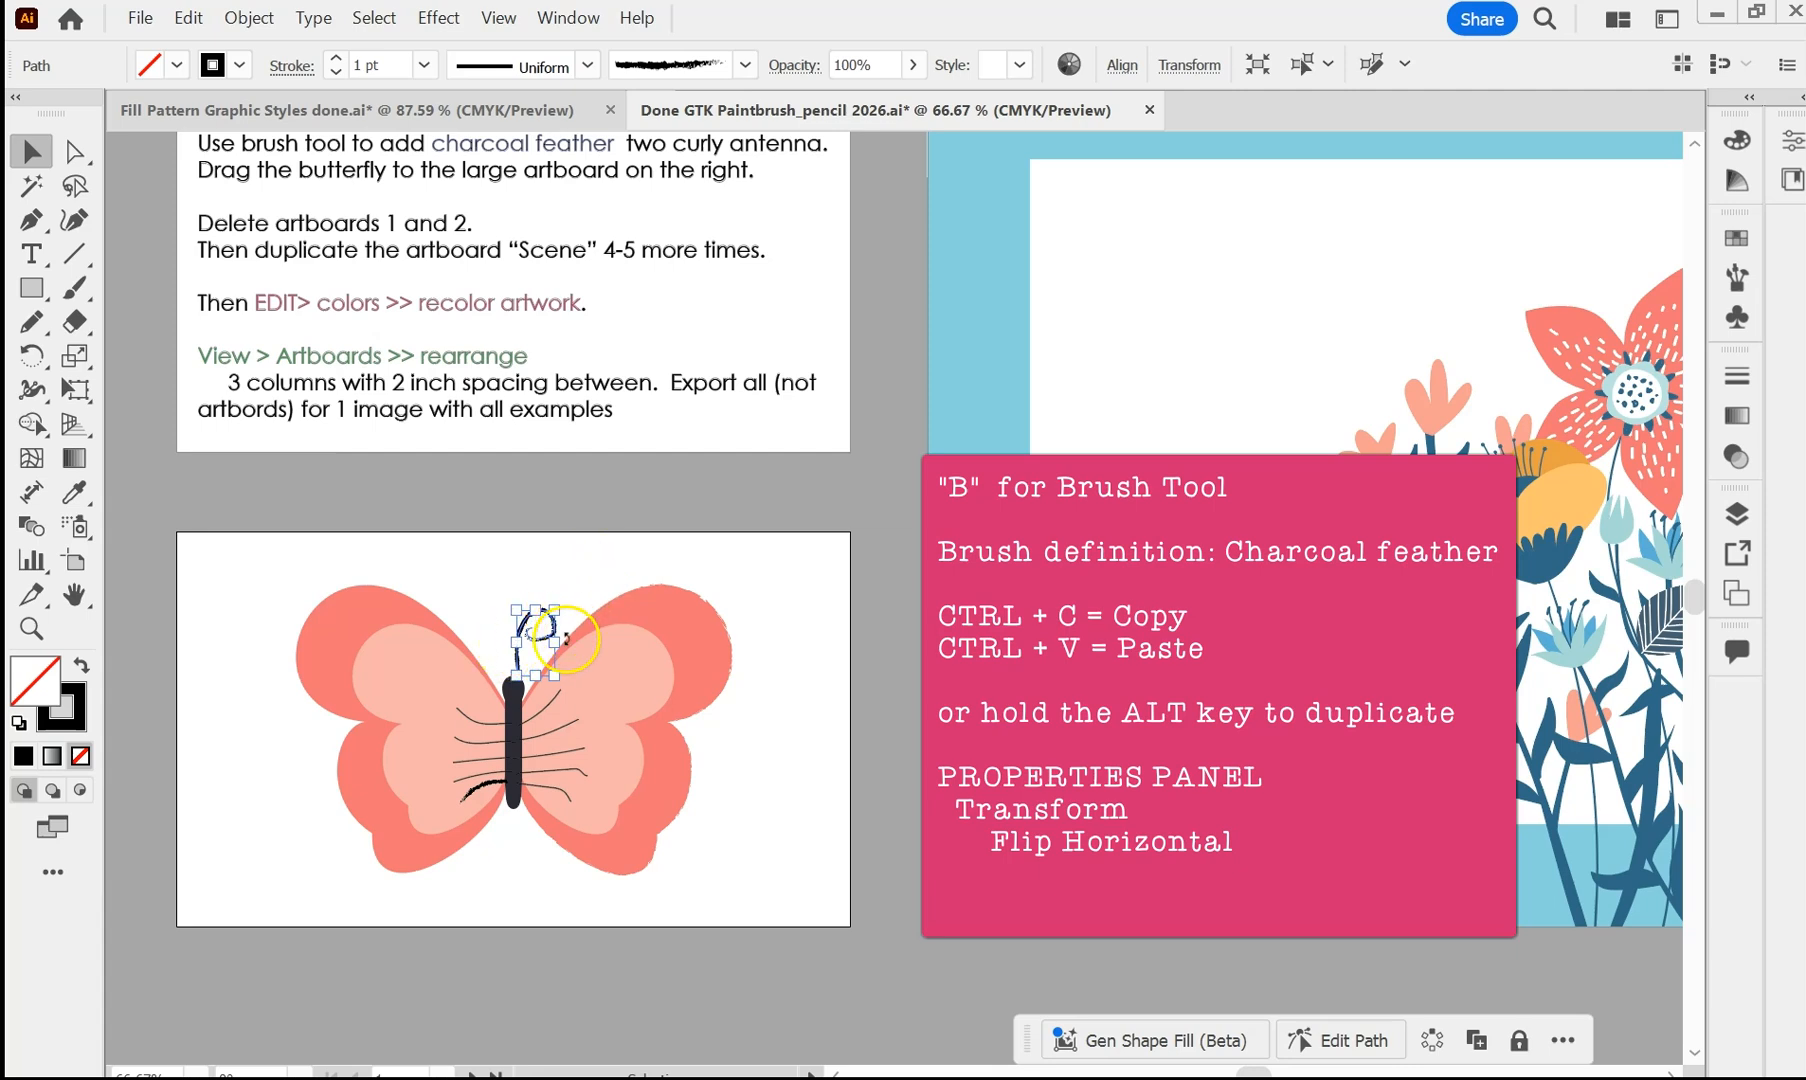
mouse_move(554, 645)
mouse_down()
mouse_move(590, 606)
mouse_move(521, 659)
mouse_move(524, 643)
mouse_up()
click(497, 578)
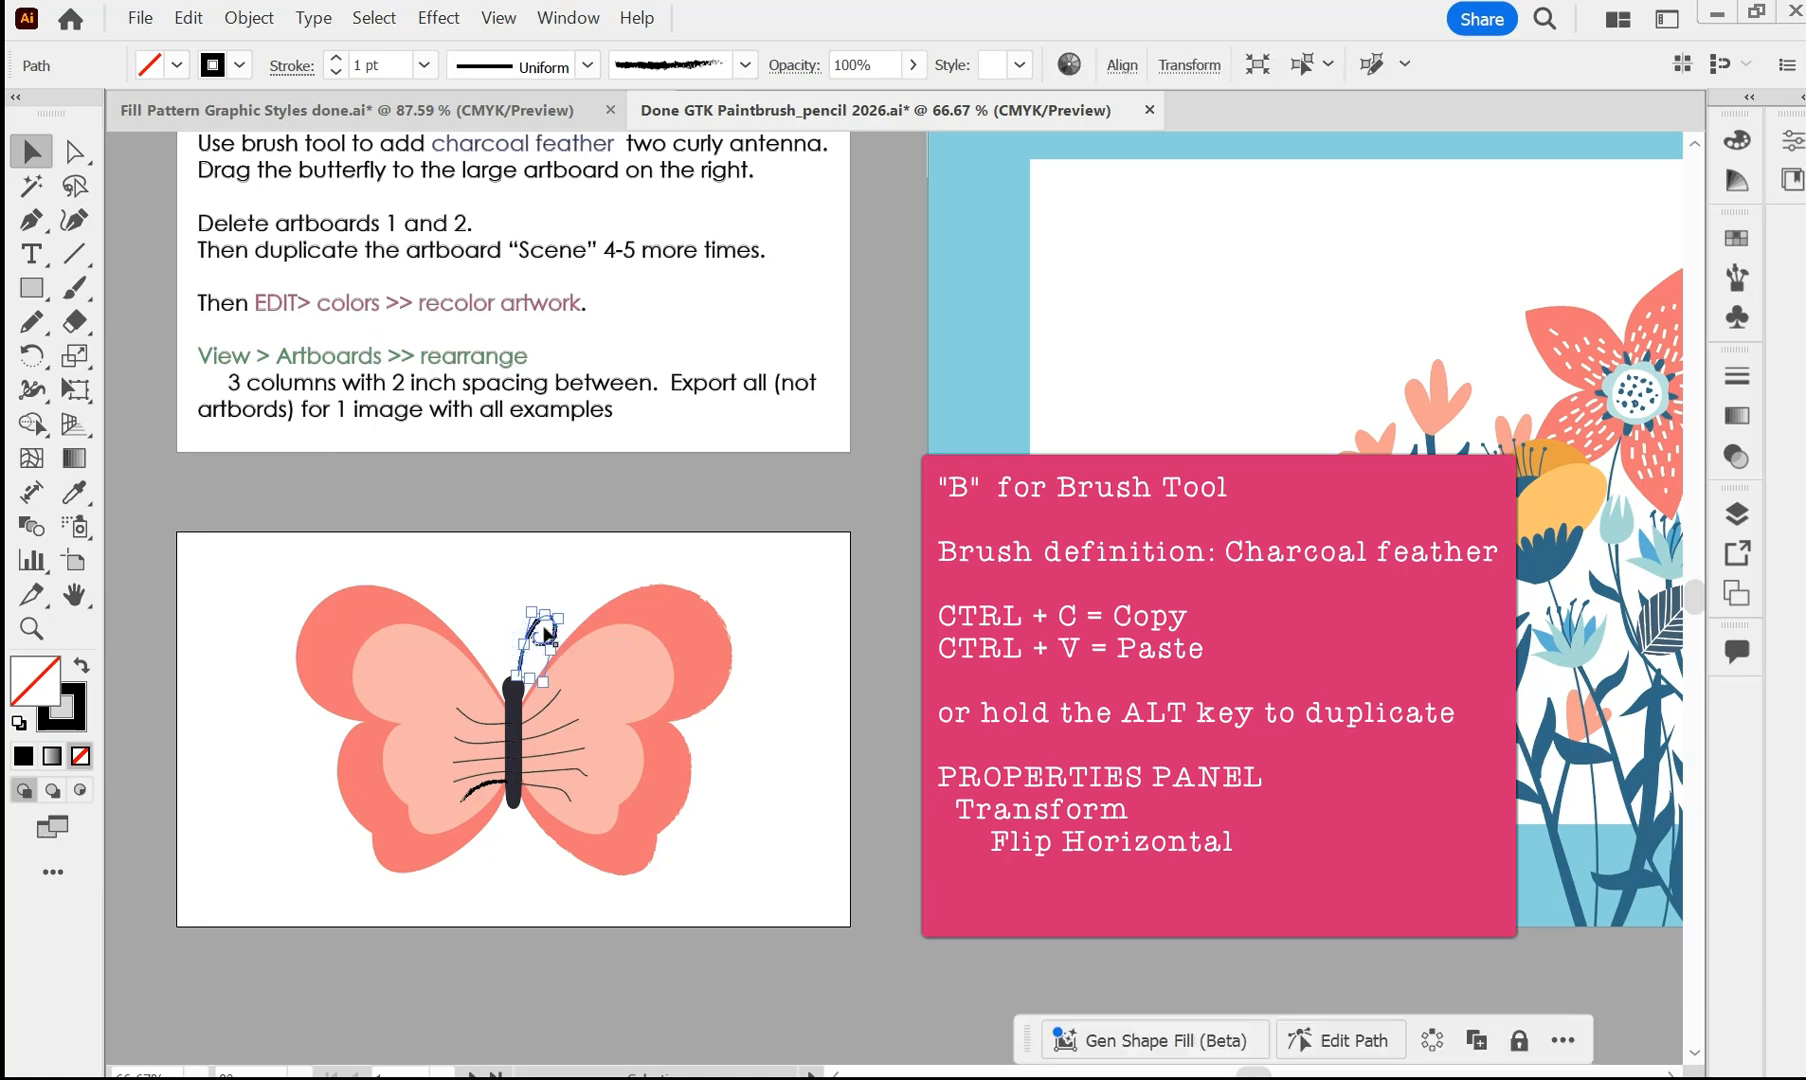
- Duplicate the antenna to the left side of the butterfly's head and flip the copy horizontally
mouse_move(530, 636)
mouse_down()
mouse_move(578, 688)
mouse_move(513, 684)
mouse_move(516, 637)
mouse_move(495, 633)
mouse_up()
click(463, 592)
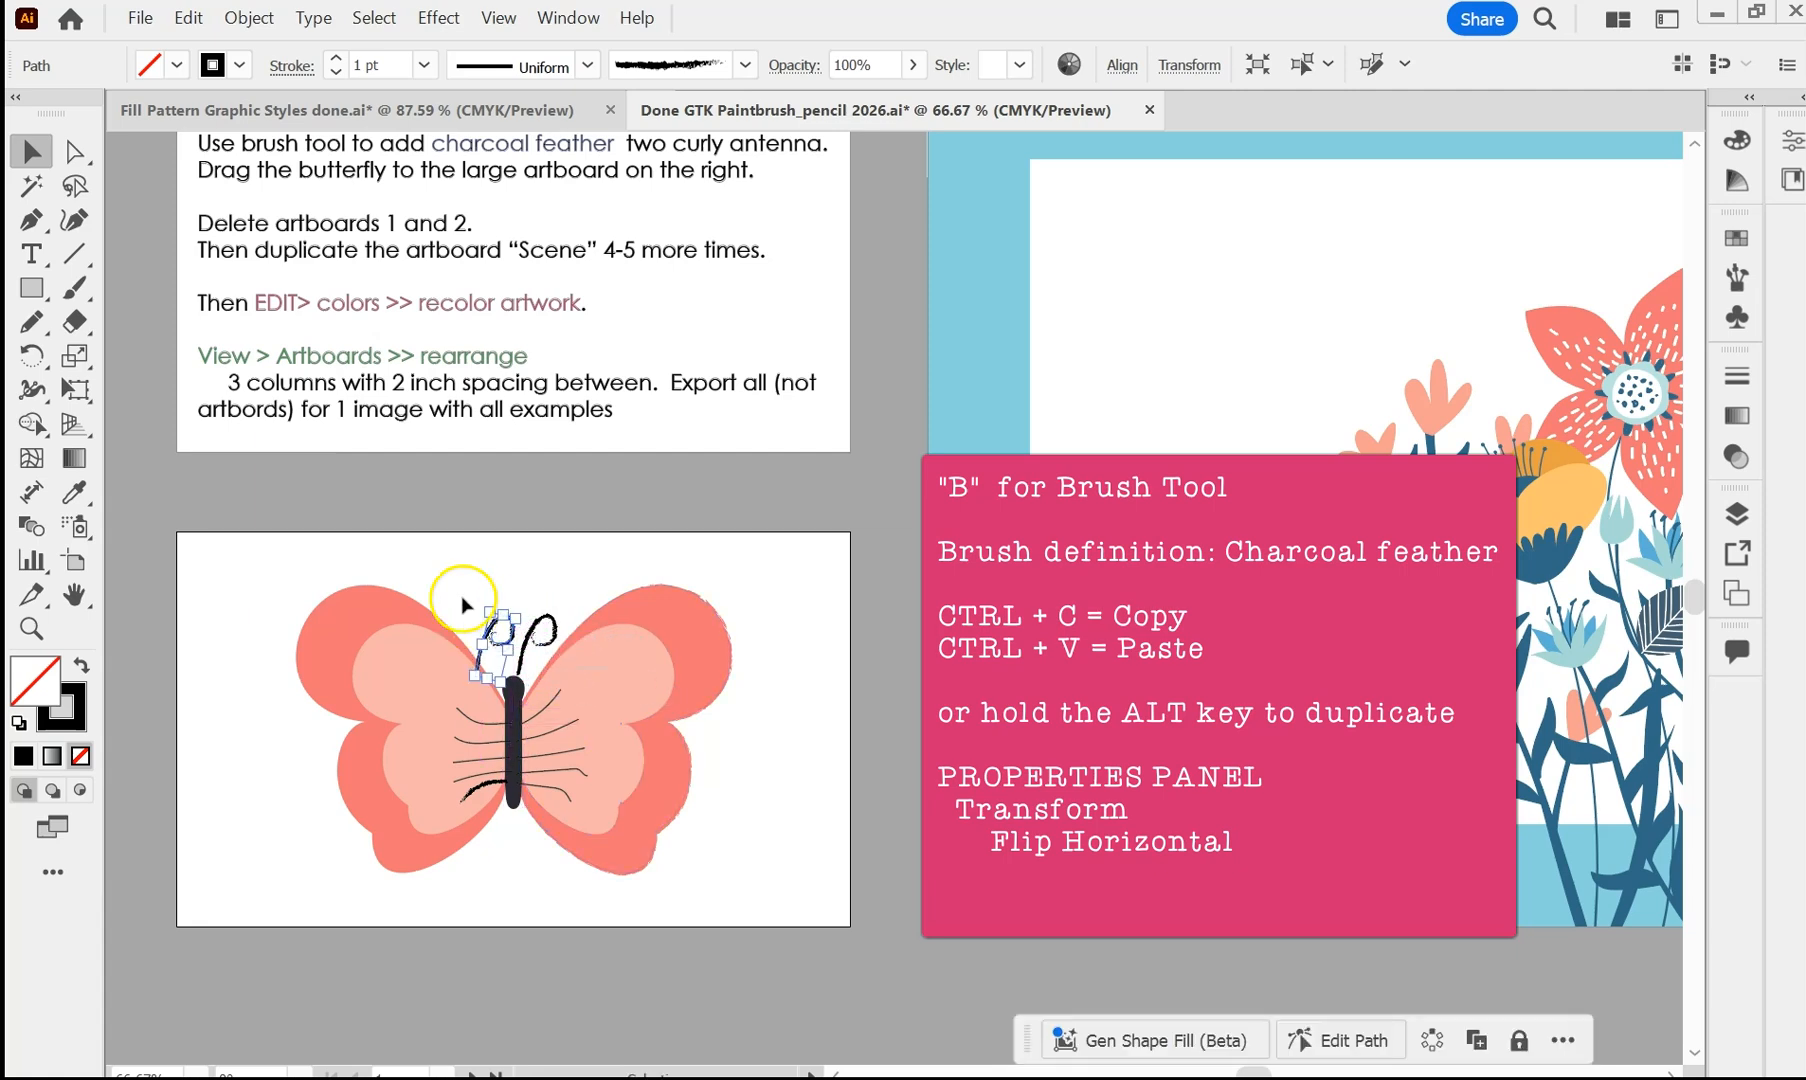
click(512, 629)
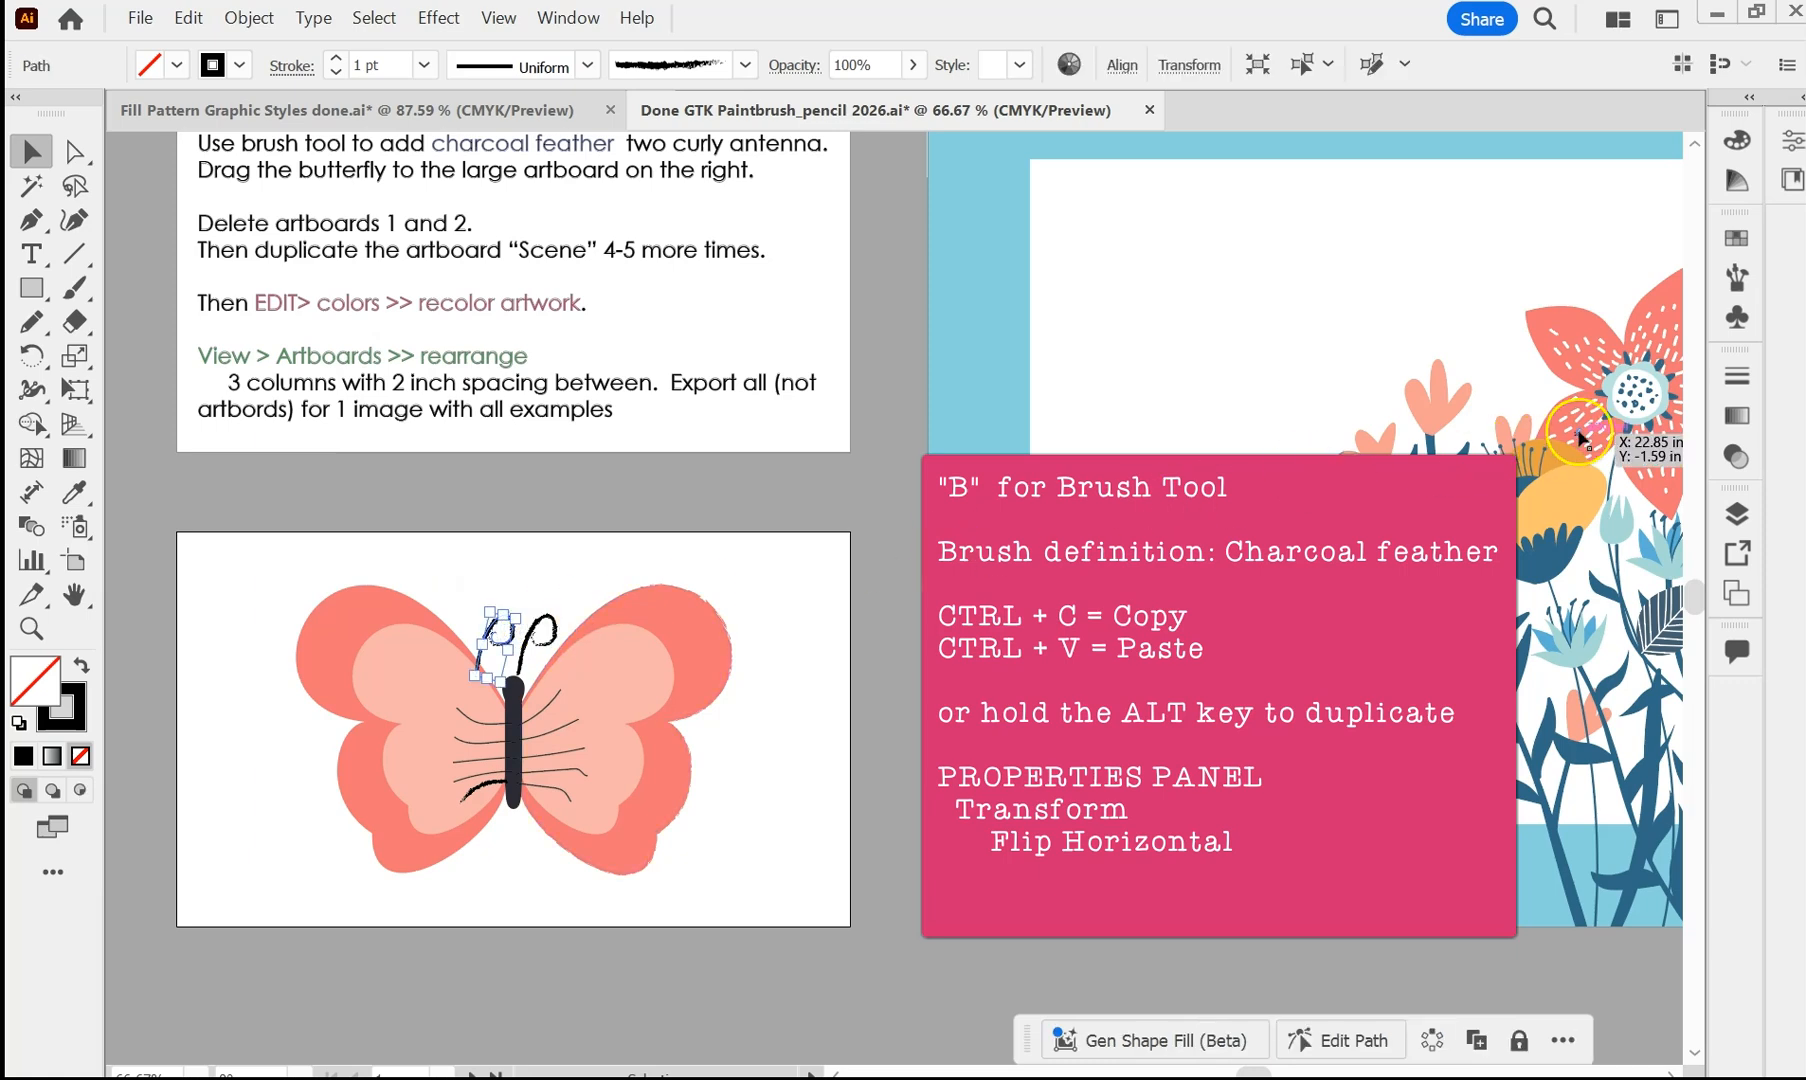
click(1792, 157)
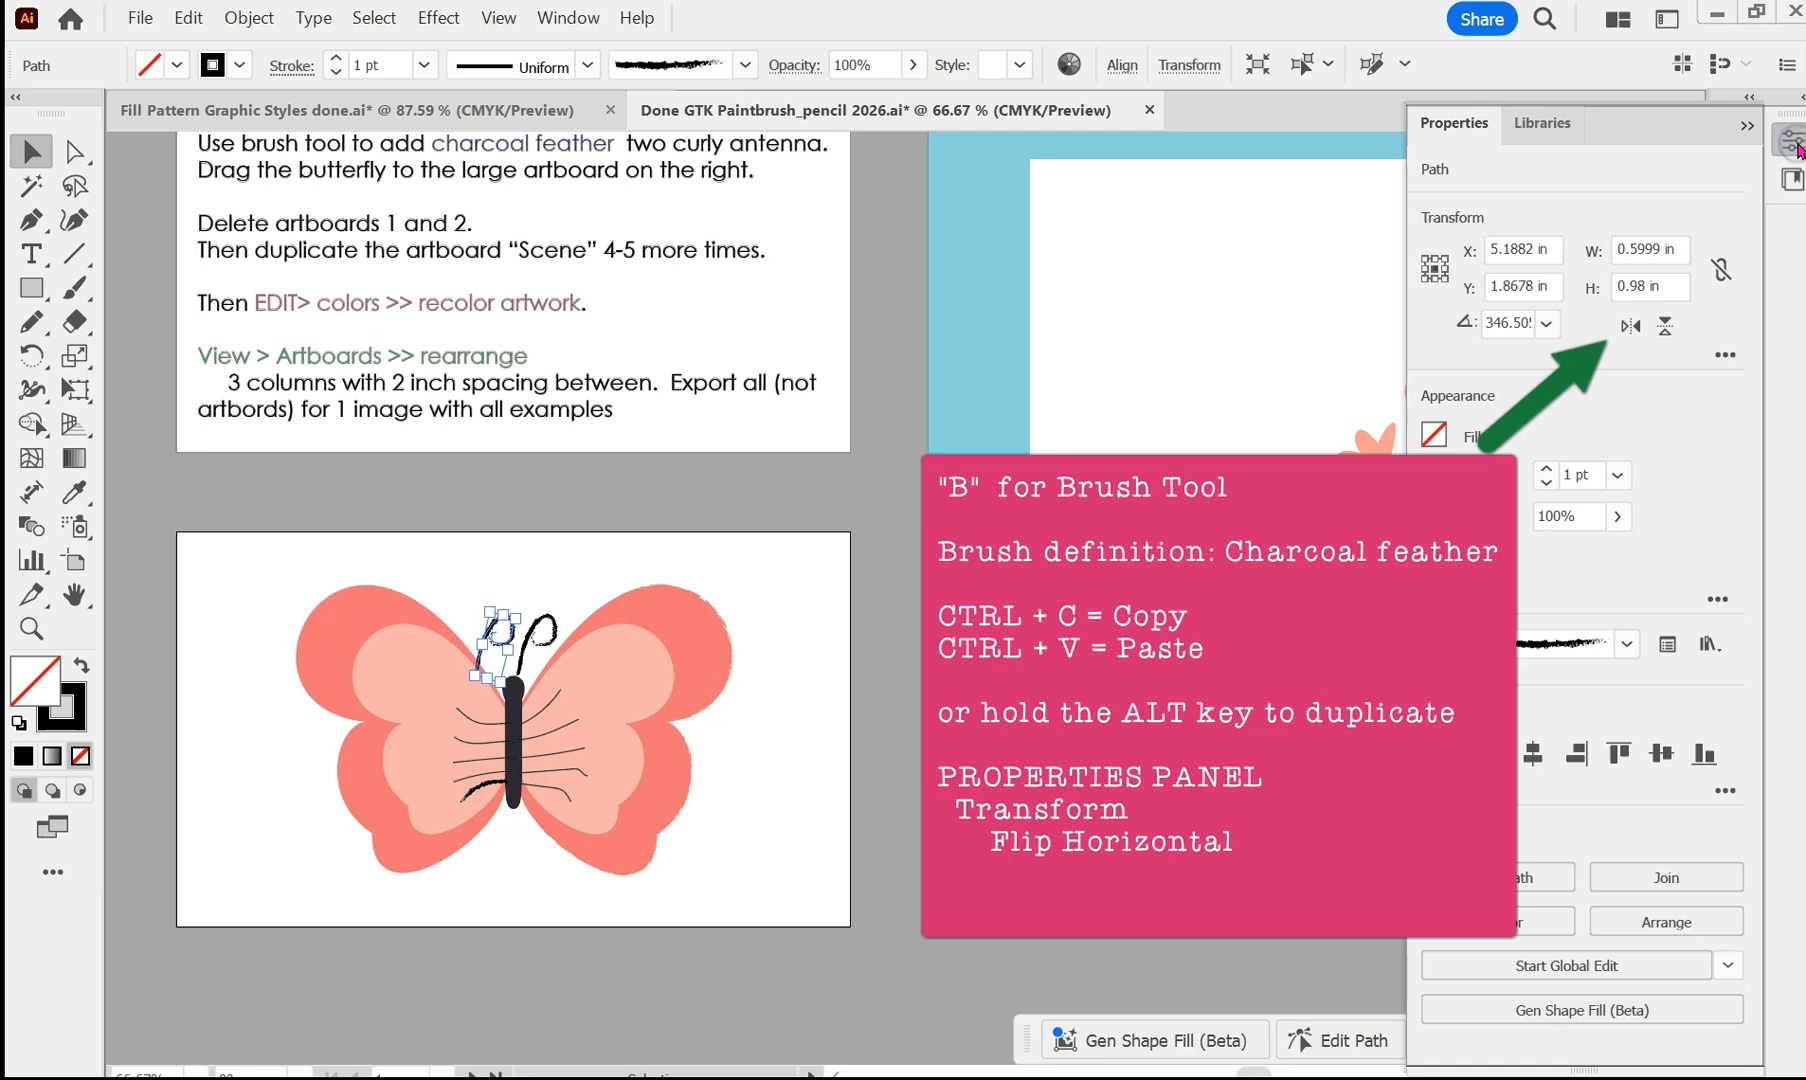
click(1638, 327)
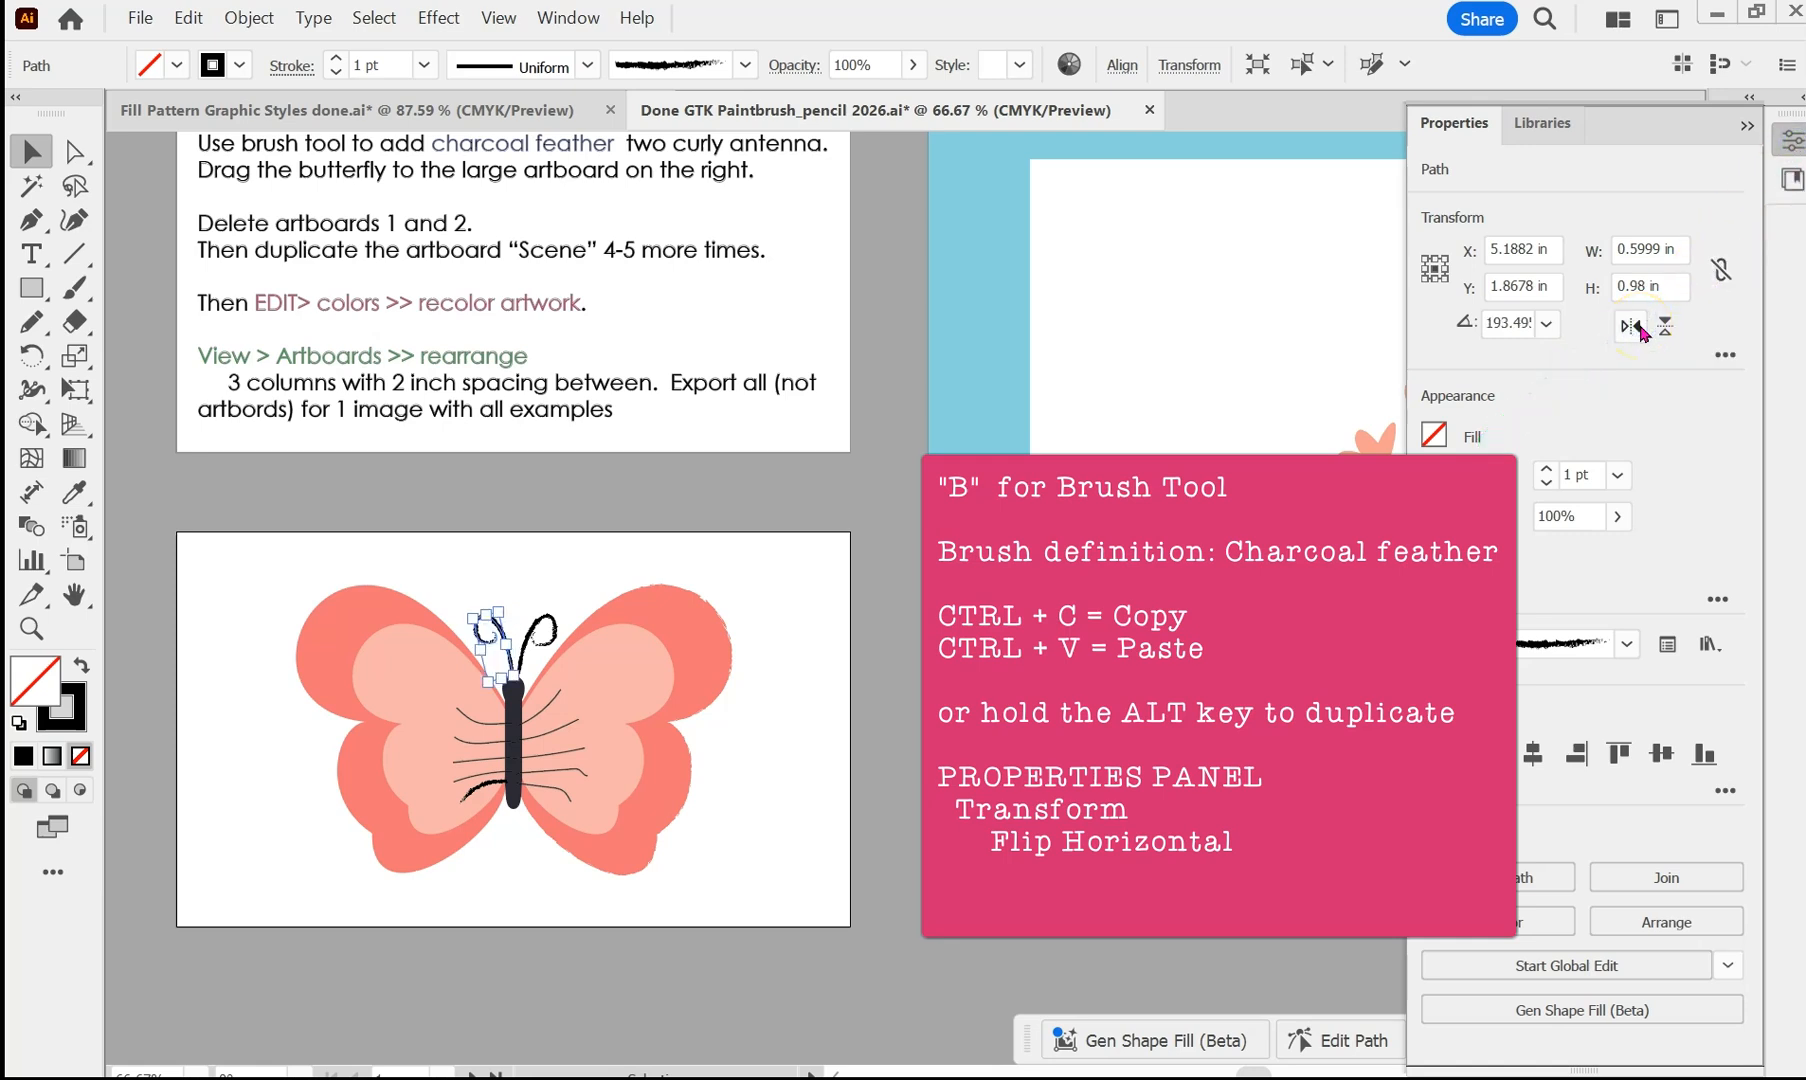
click(769, 580)
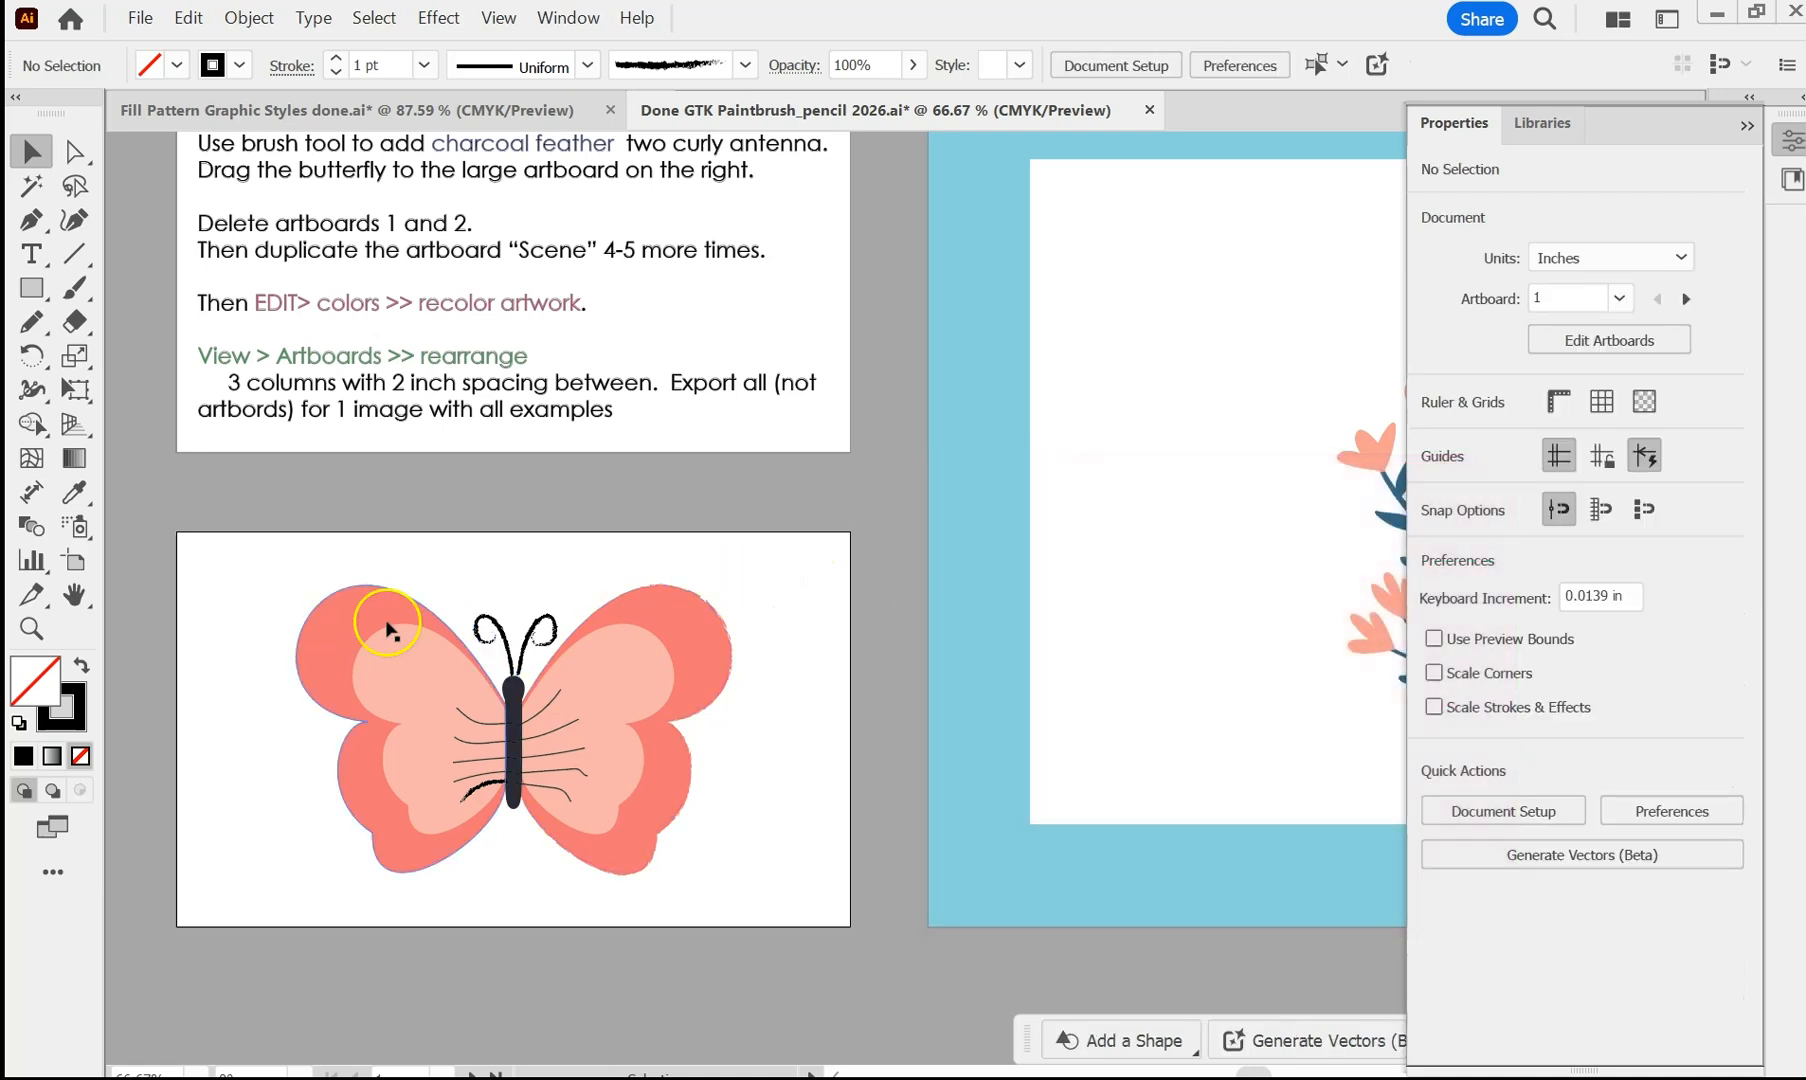
- Move the complete butterfly to the upper left of the large flower artboard and rotate it slightly counterclockwise
drag(265, 573, 1281, 452)
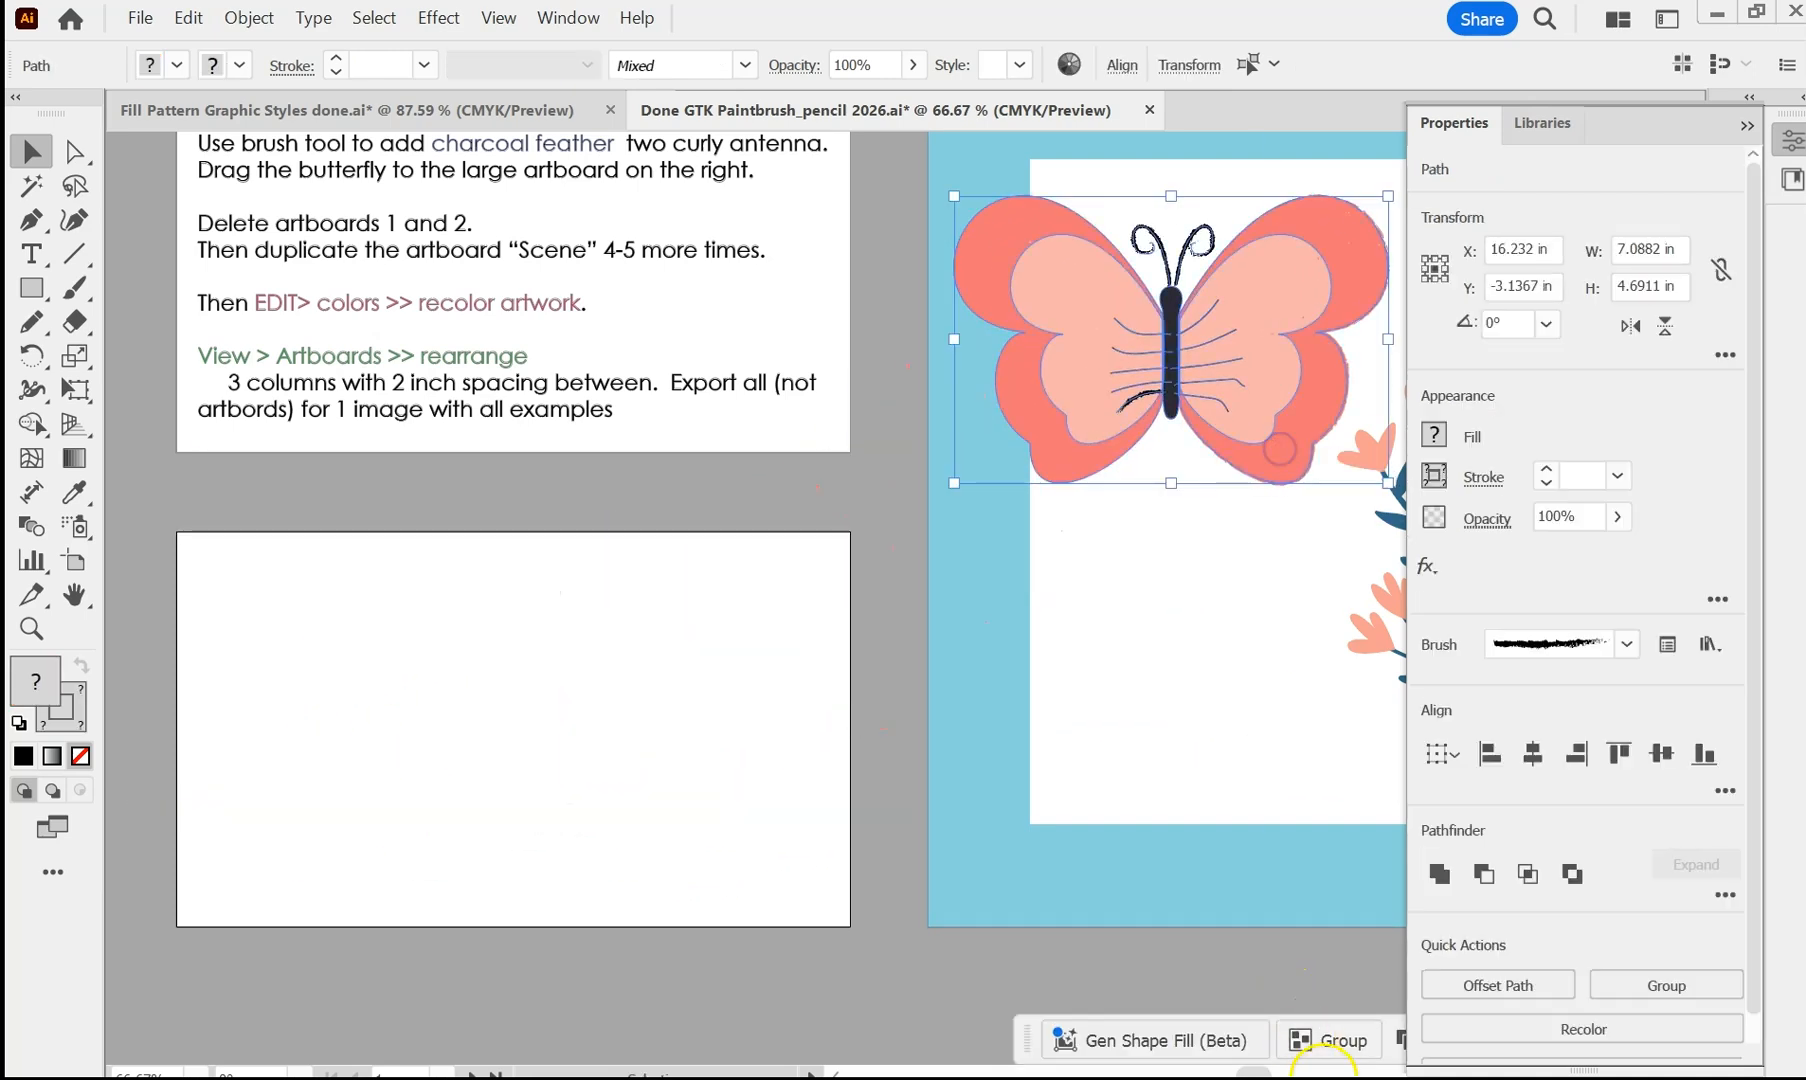
drag(1257, 1072, 1266, 1072)
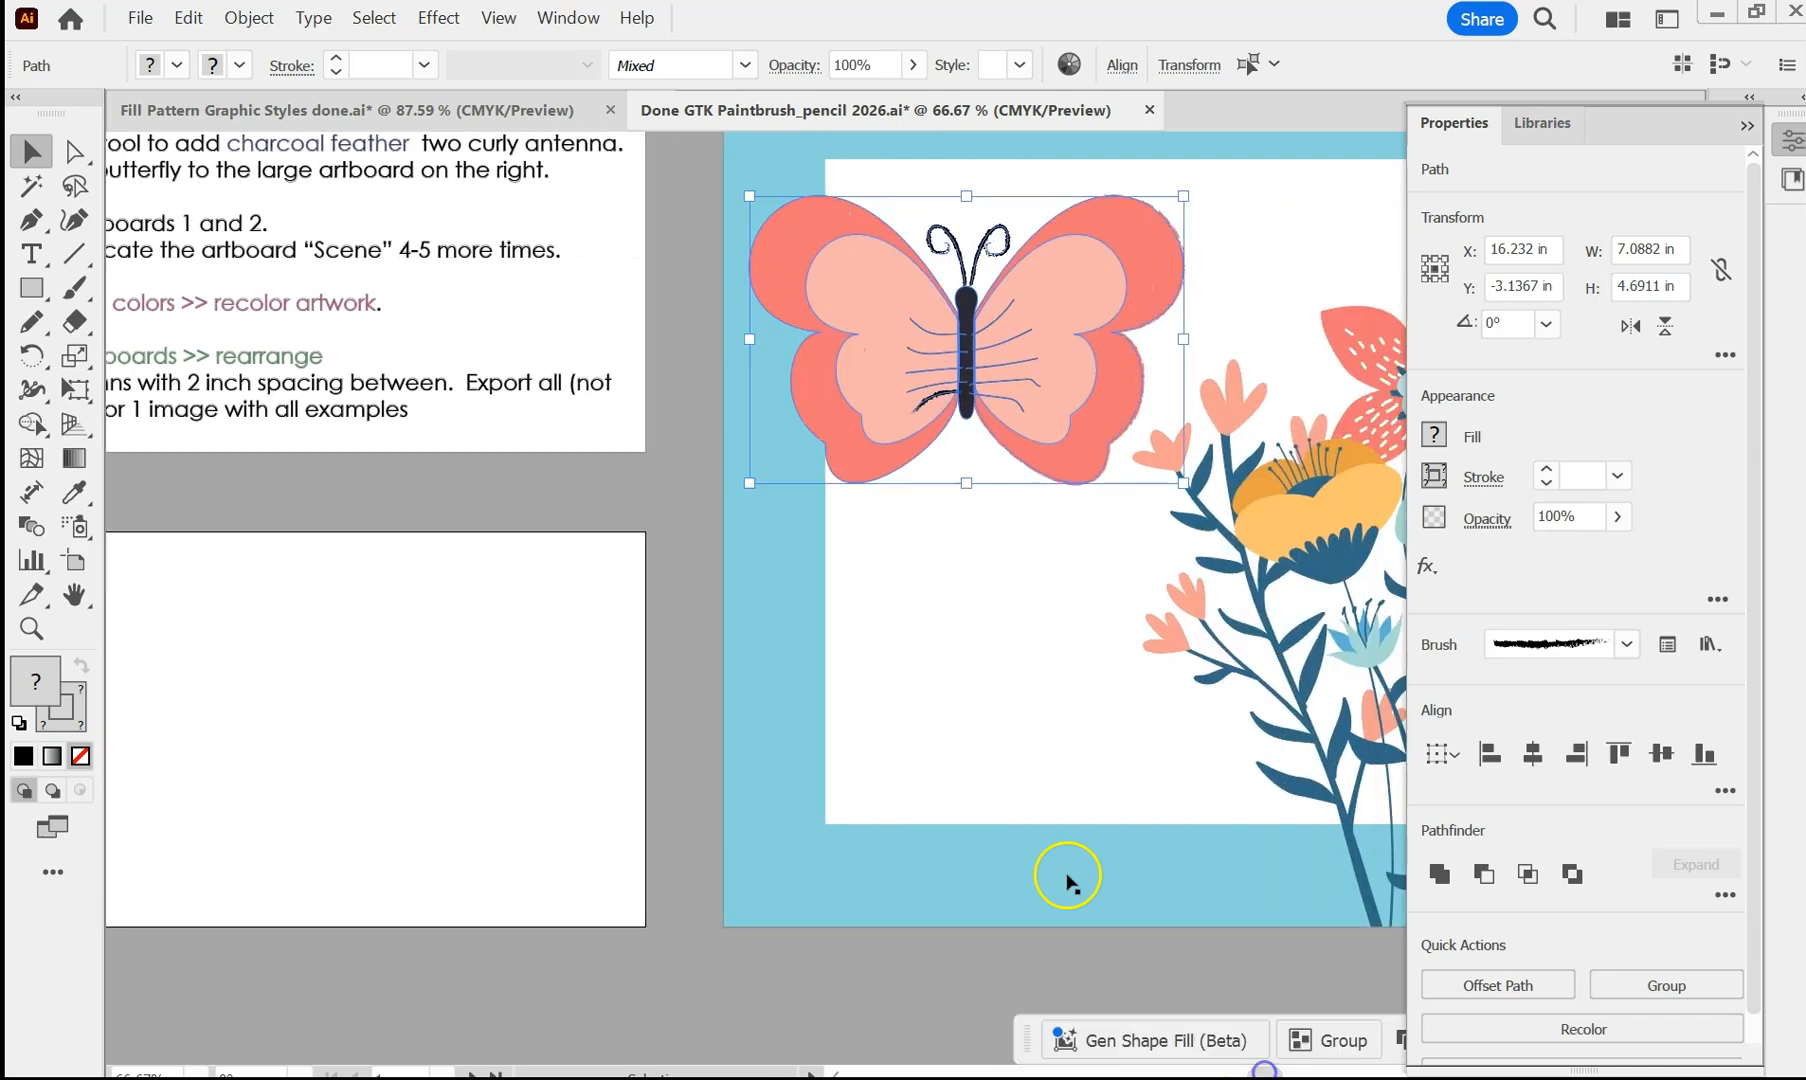
drag(738, 494, 808, 537)
drag(843, 463, 855, 466)
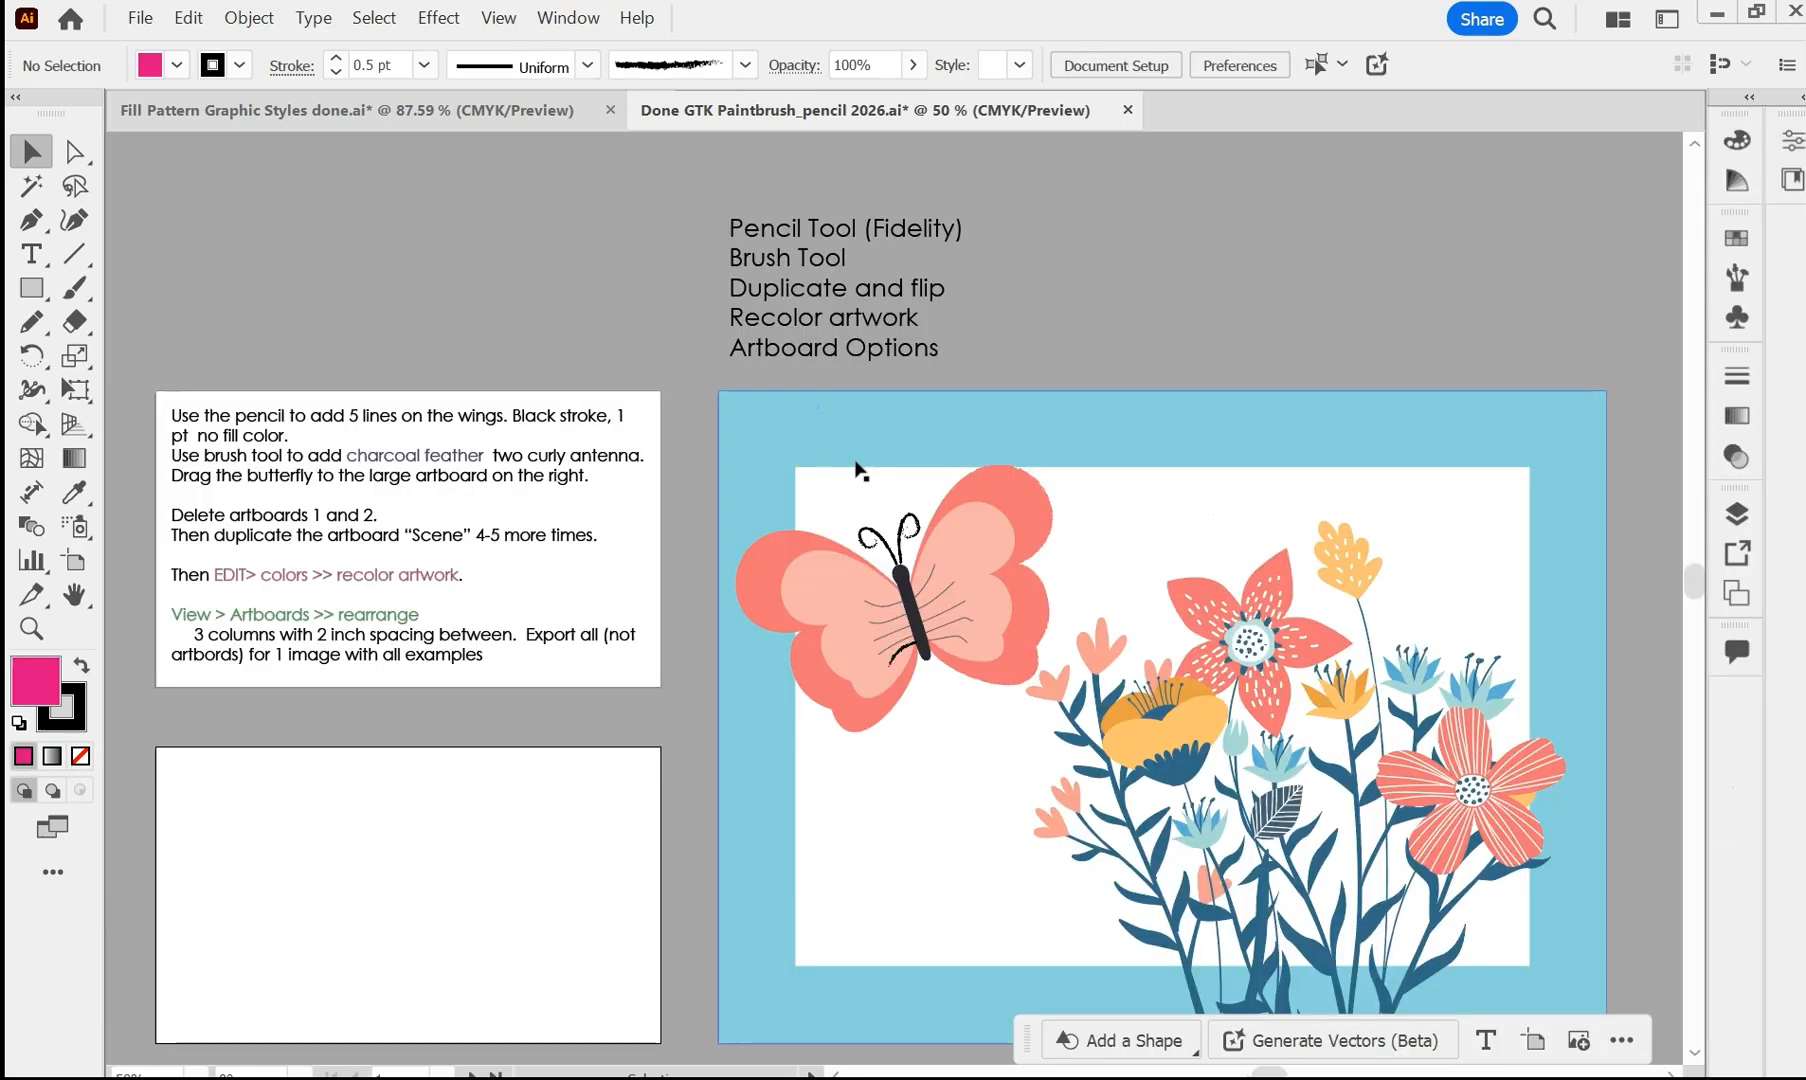
click(1040, 338)
- Delete the Directions and Draw butterfly artboards
click(584, 23)
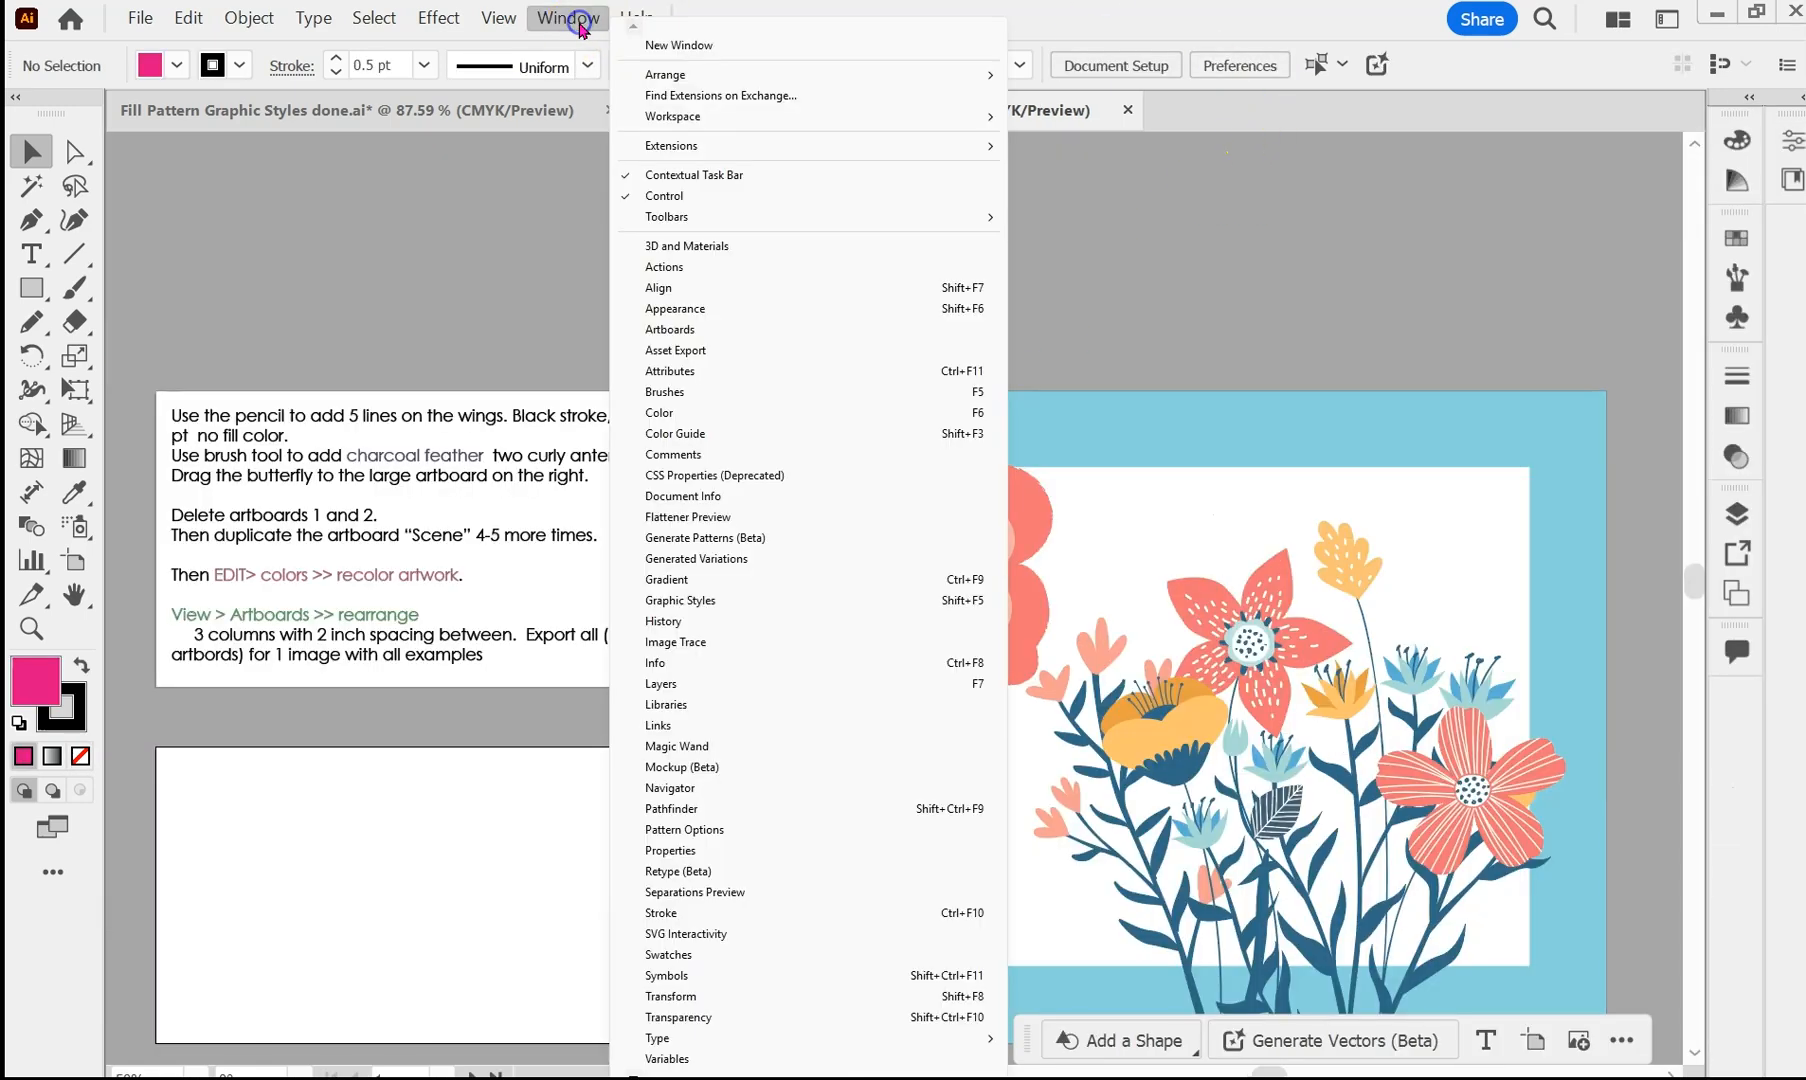
click(670, 331)
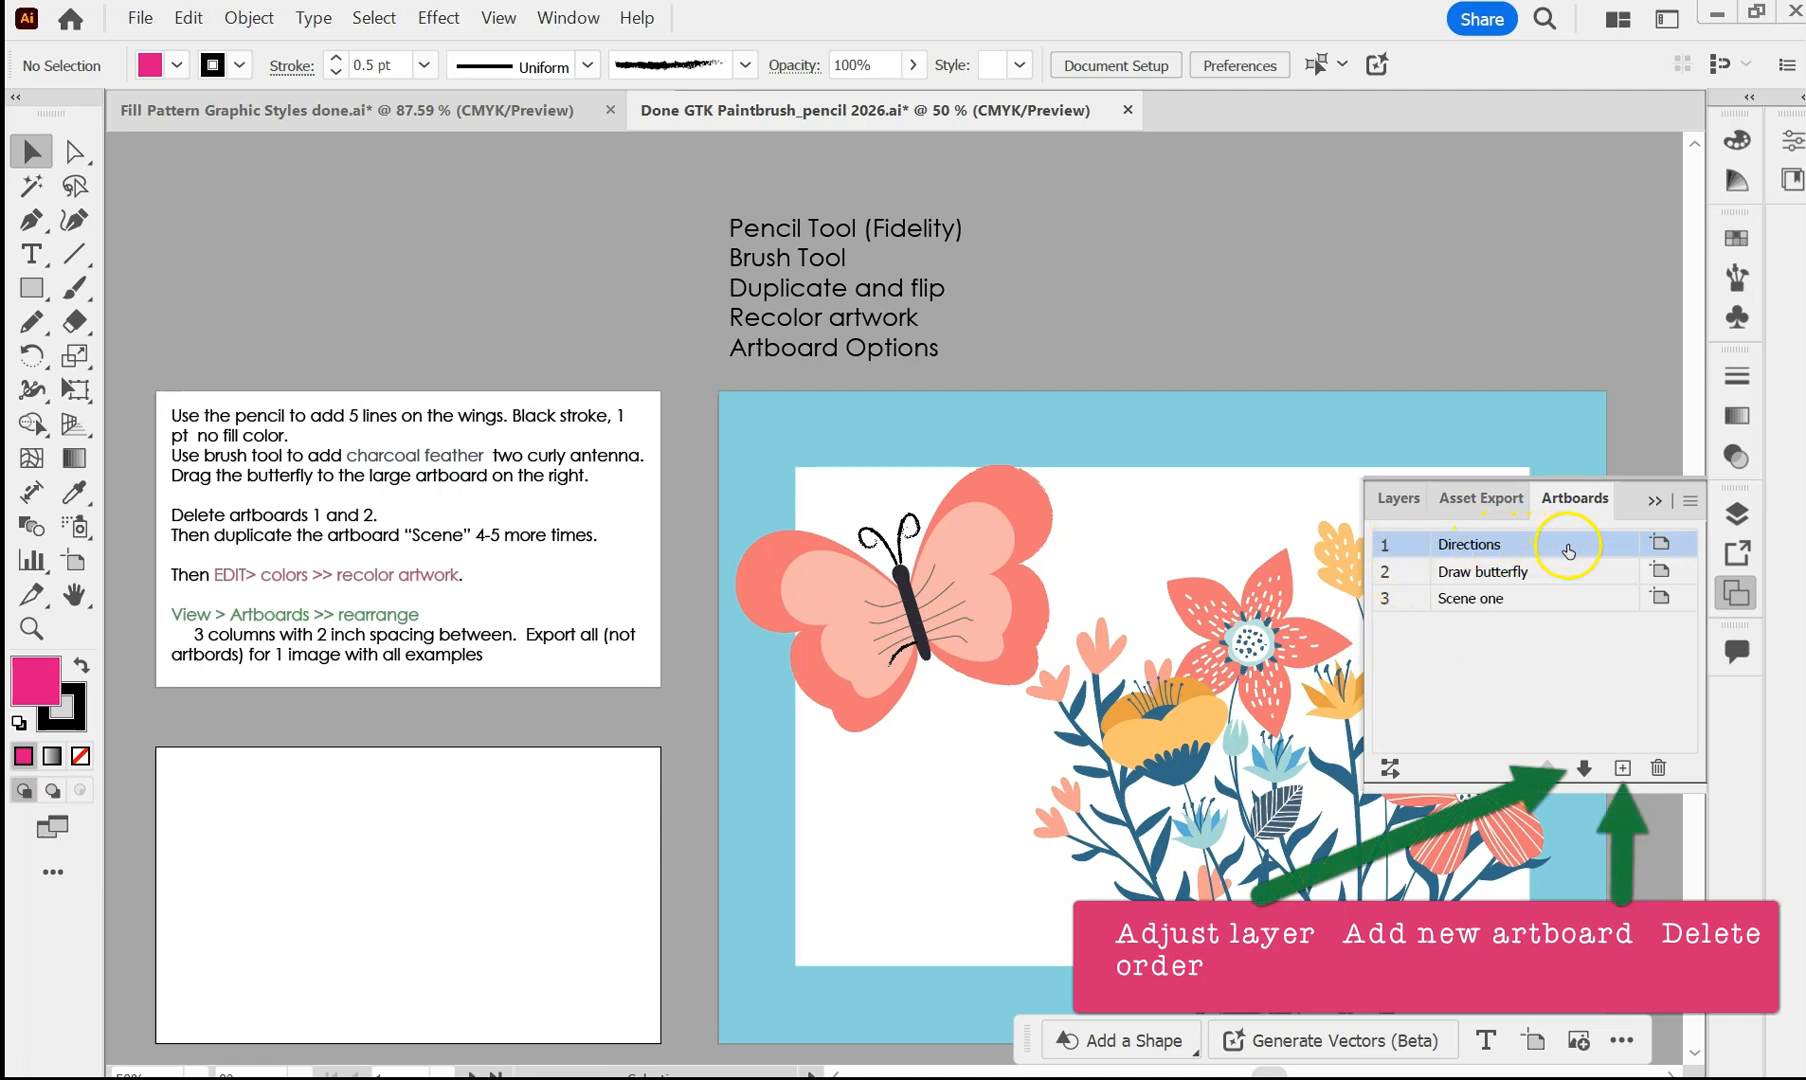
click(1657, 769)
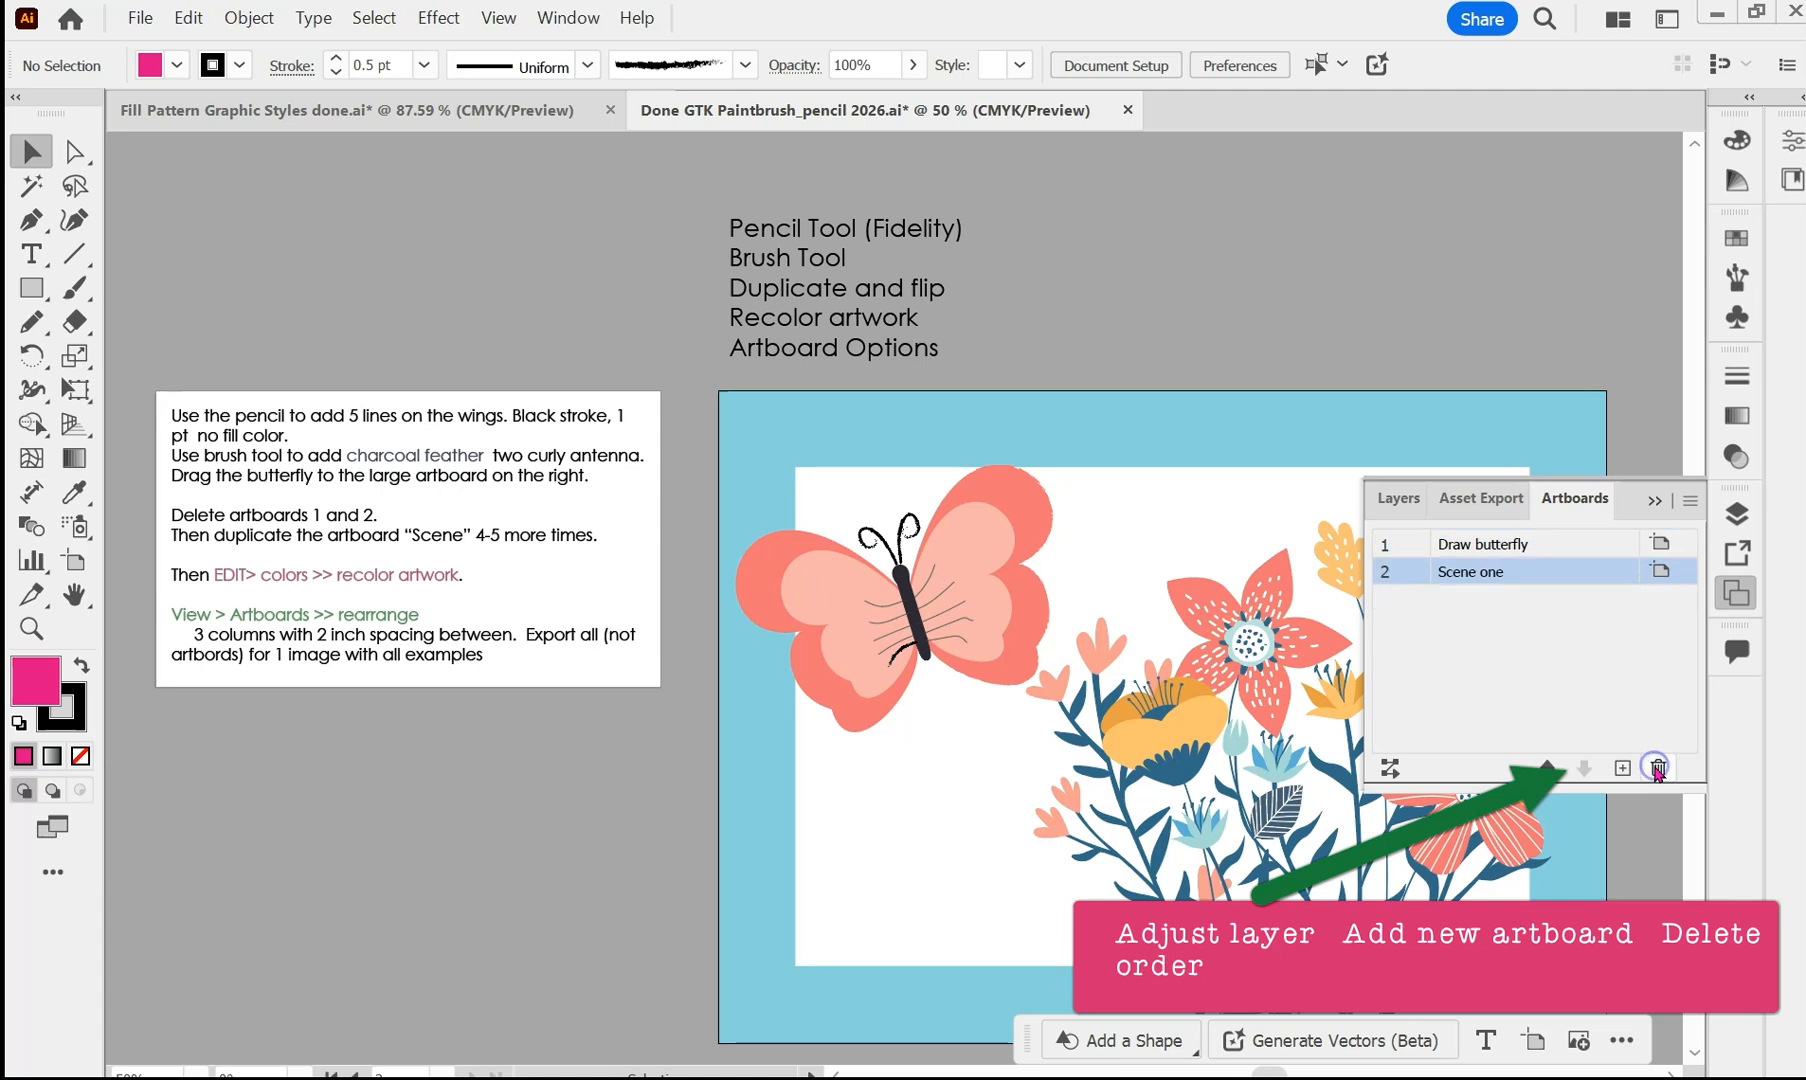
click(1602, 543)
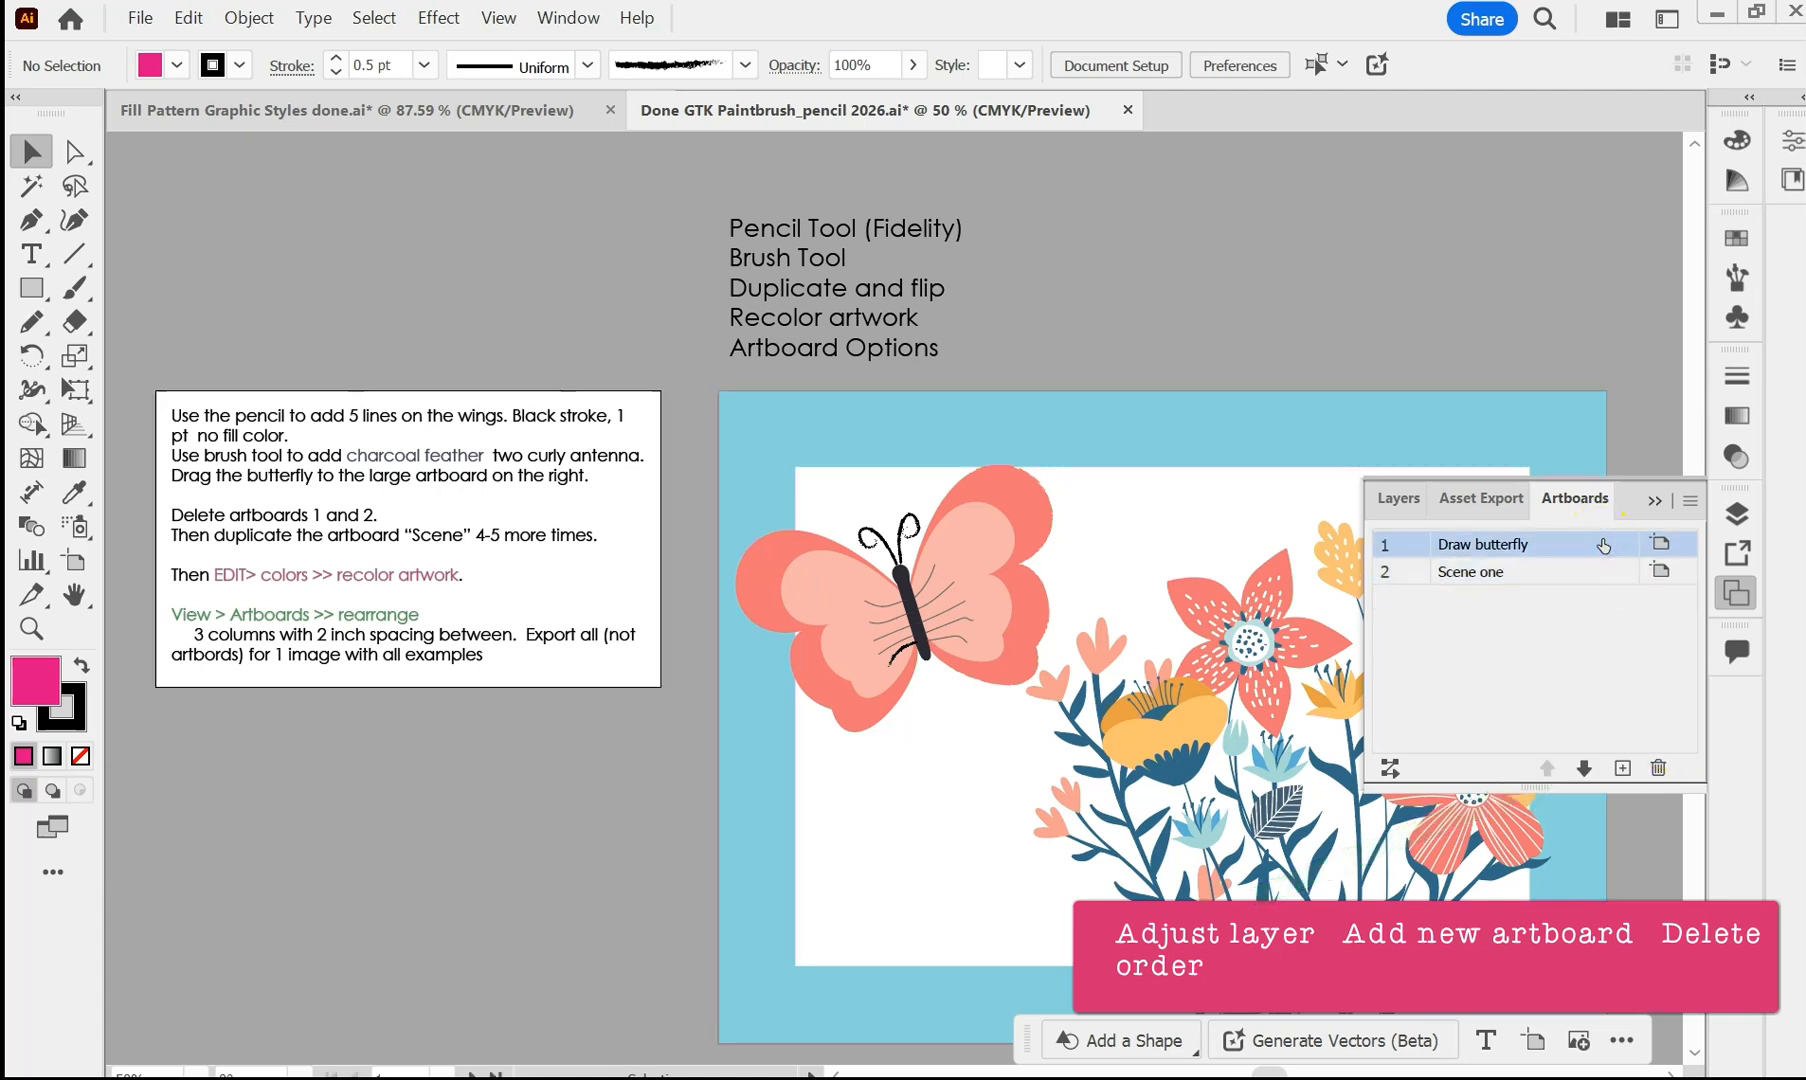
click(1656, 769)
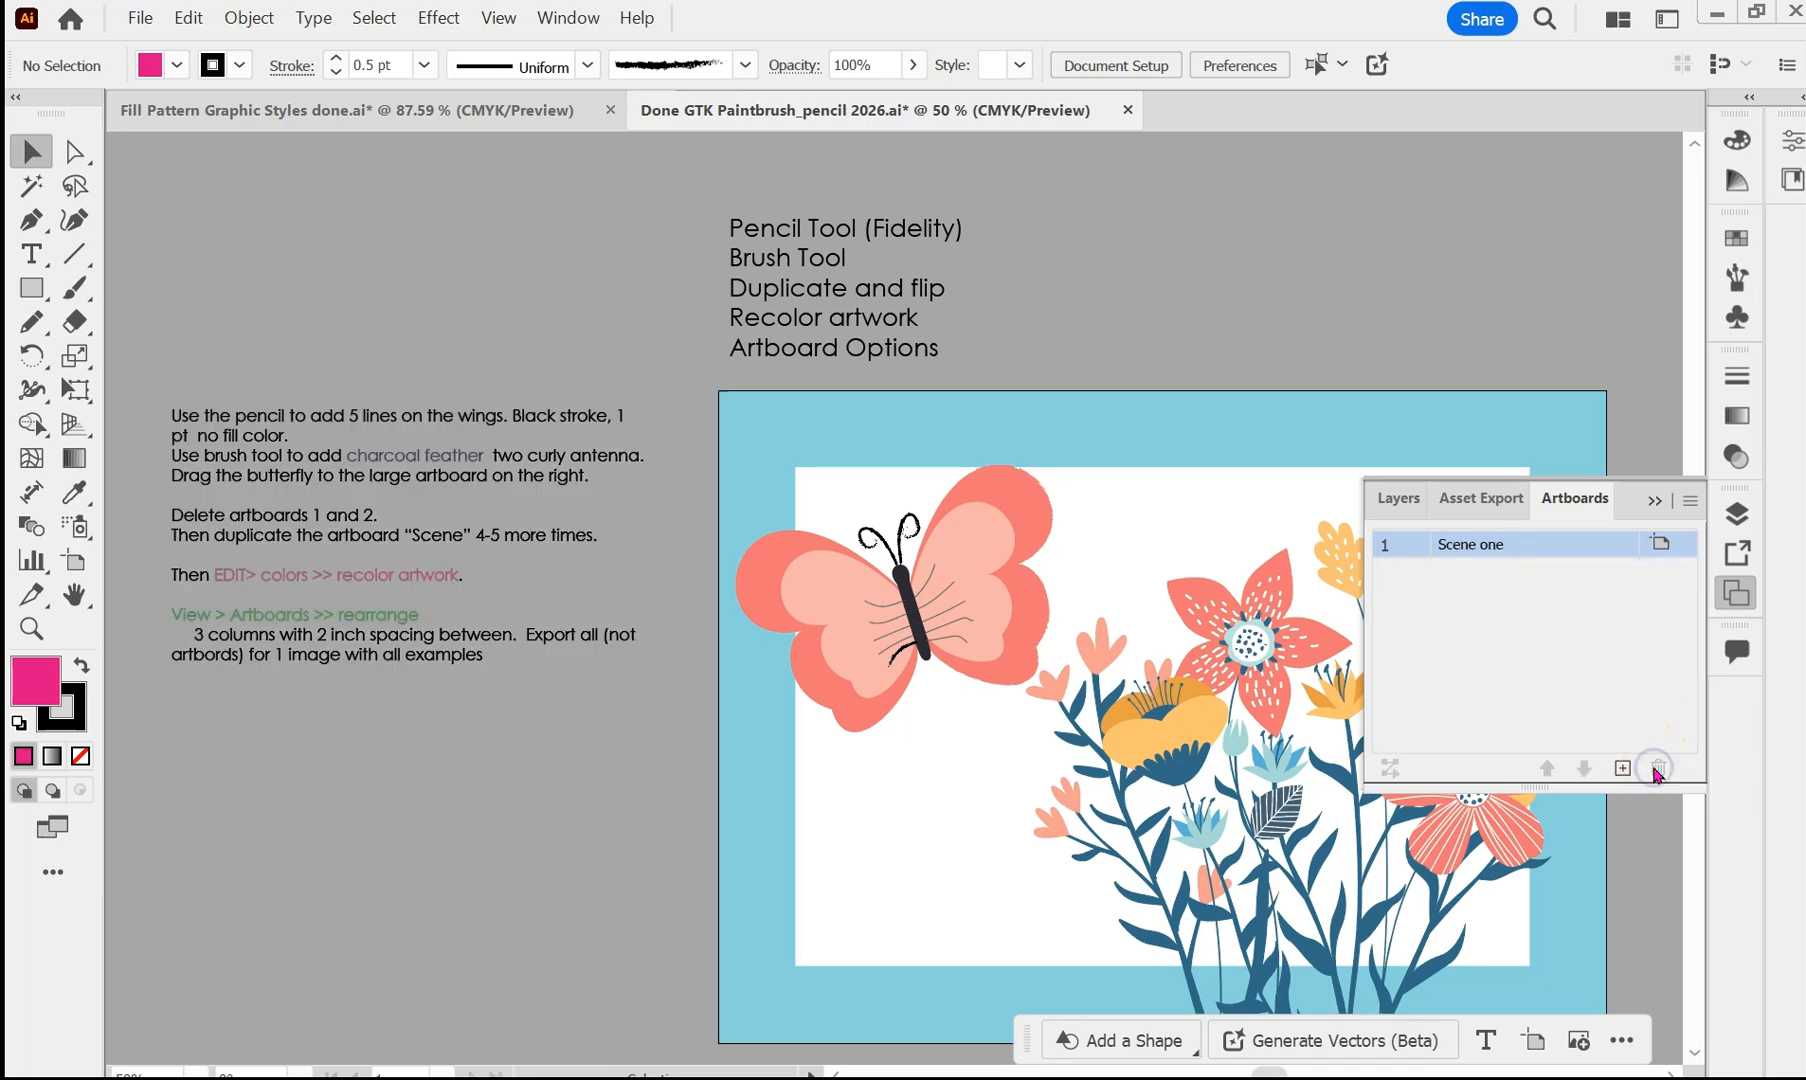
- Duplicate the Scene one artboard with its artwork to make four copies
double_click(1546, 545)
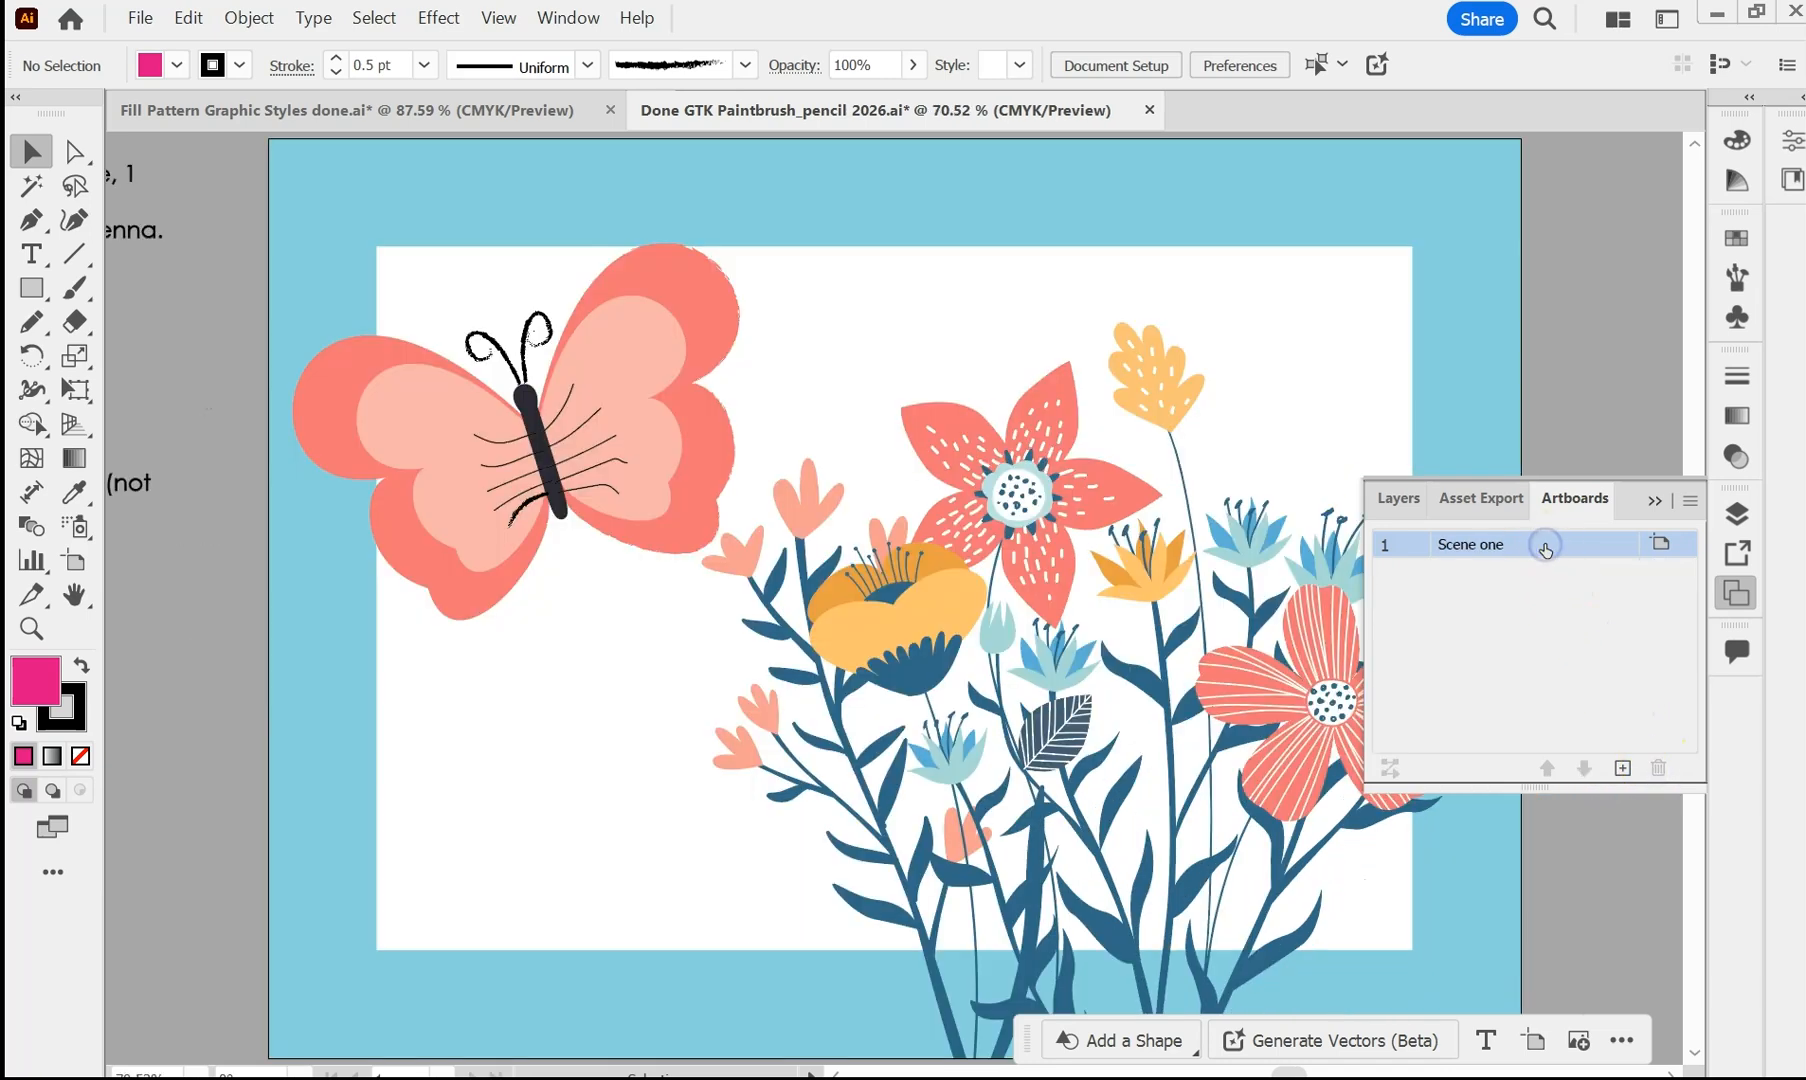
click(1690, 501)
click(1543, 526)
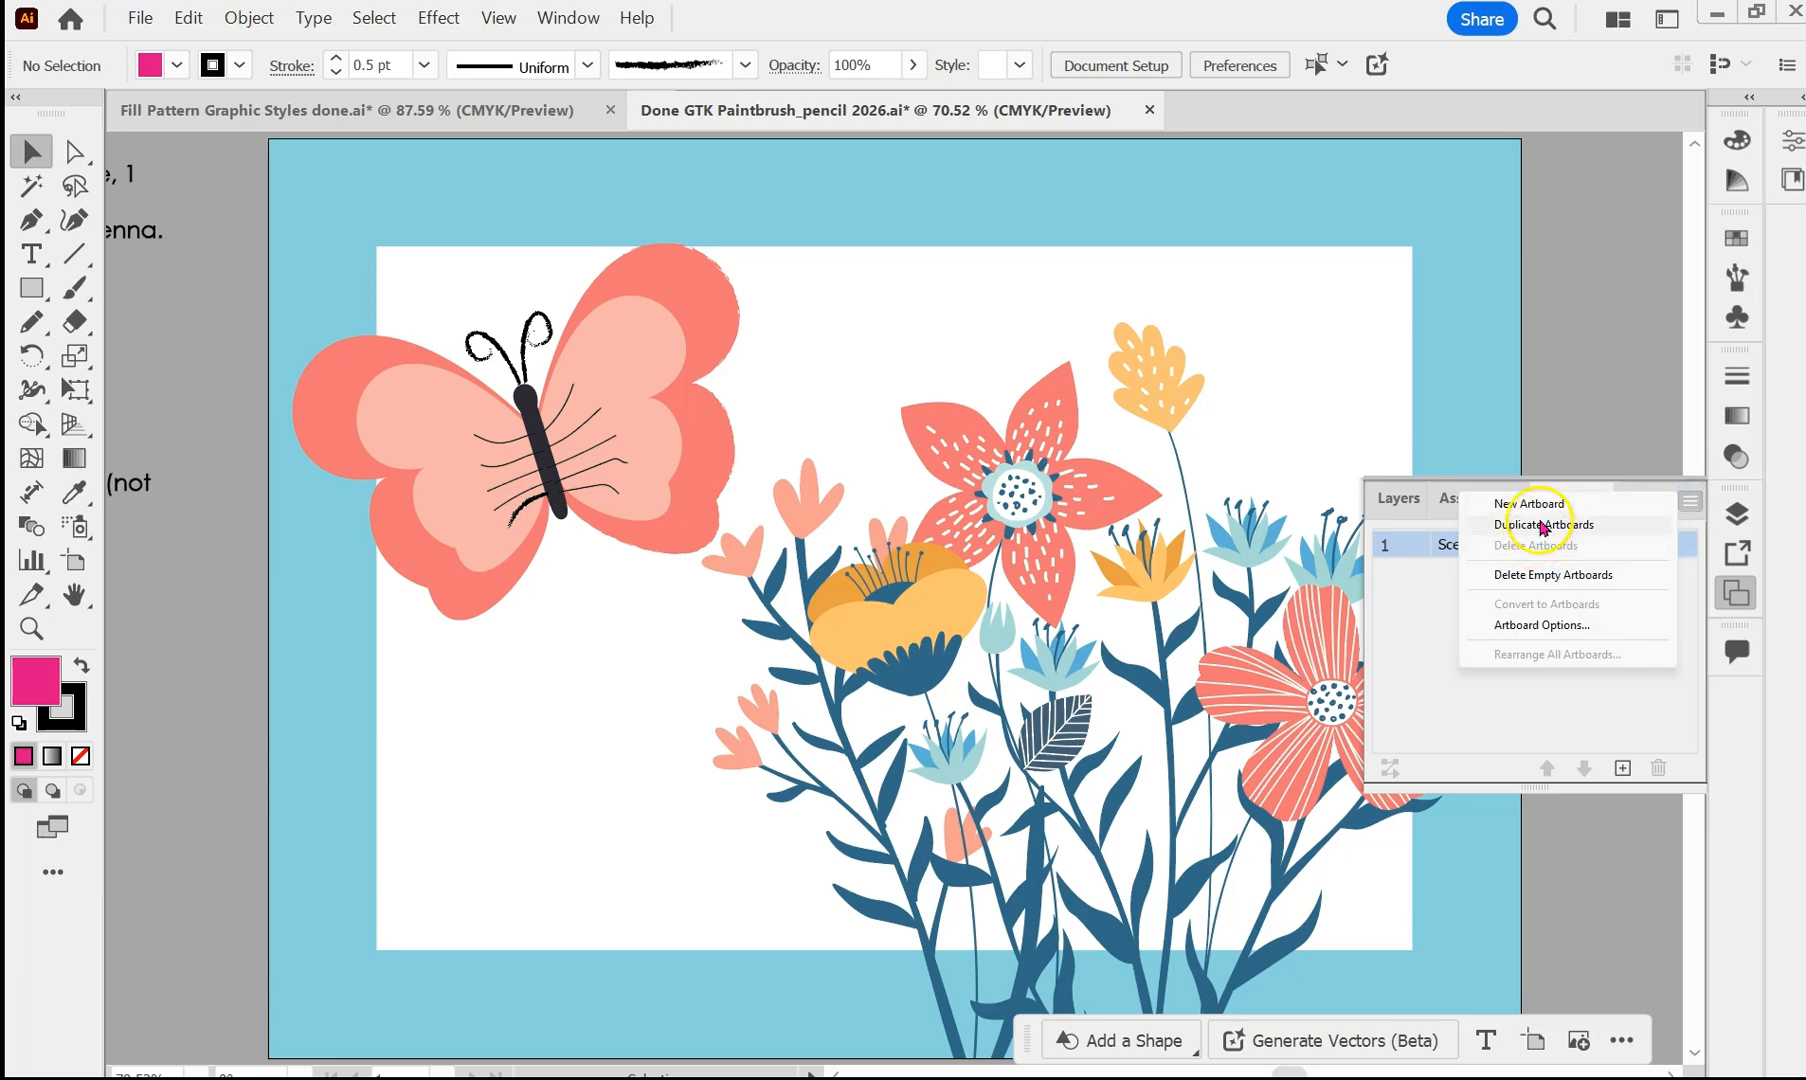
click(1690, 501)
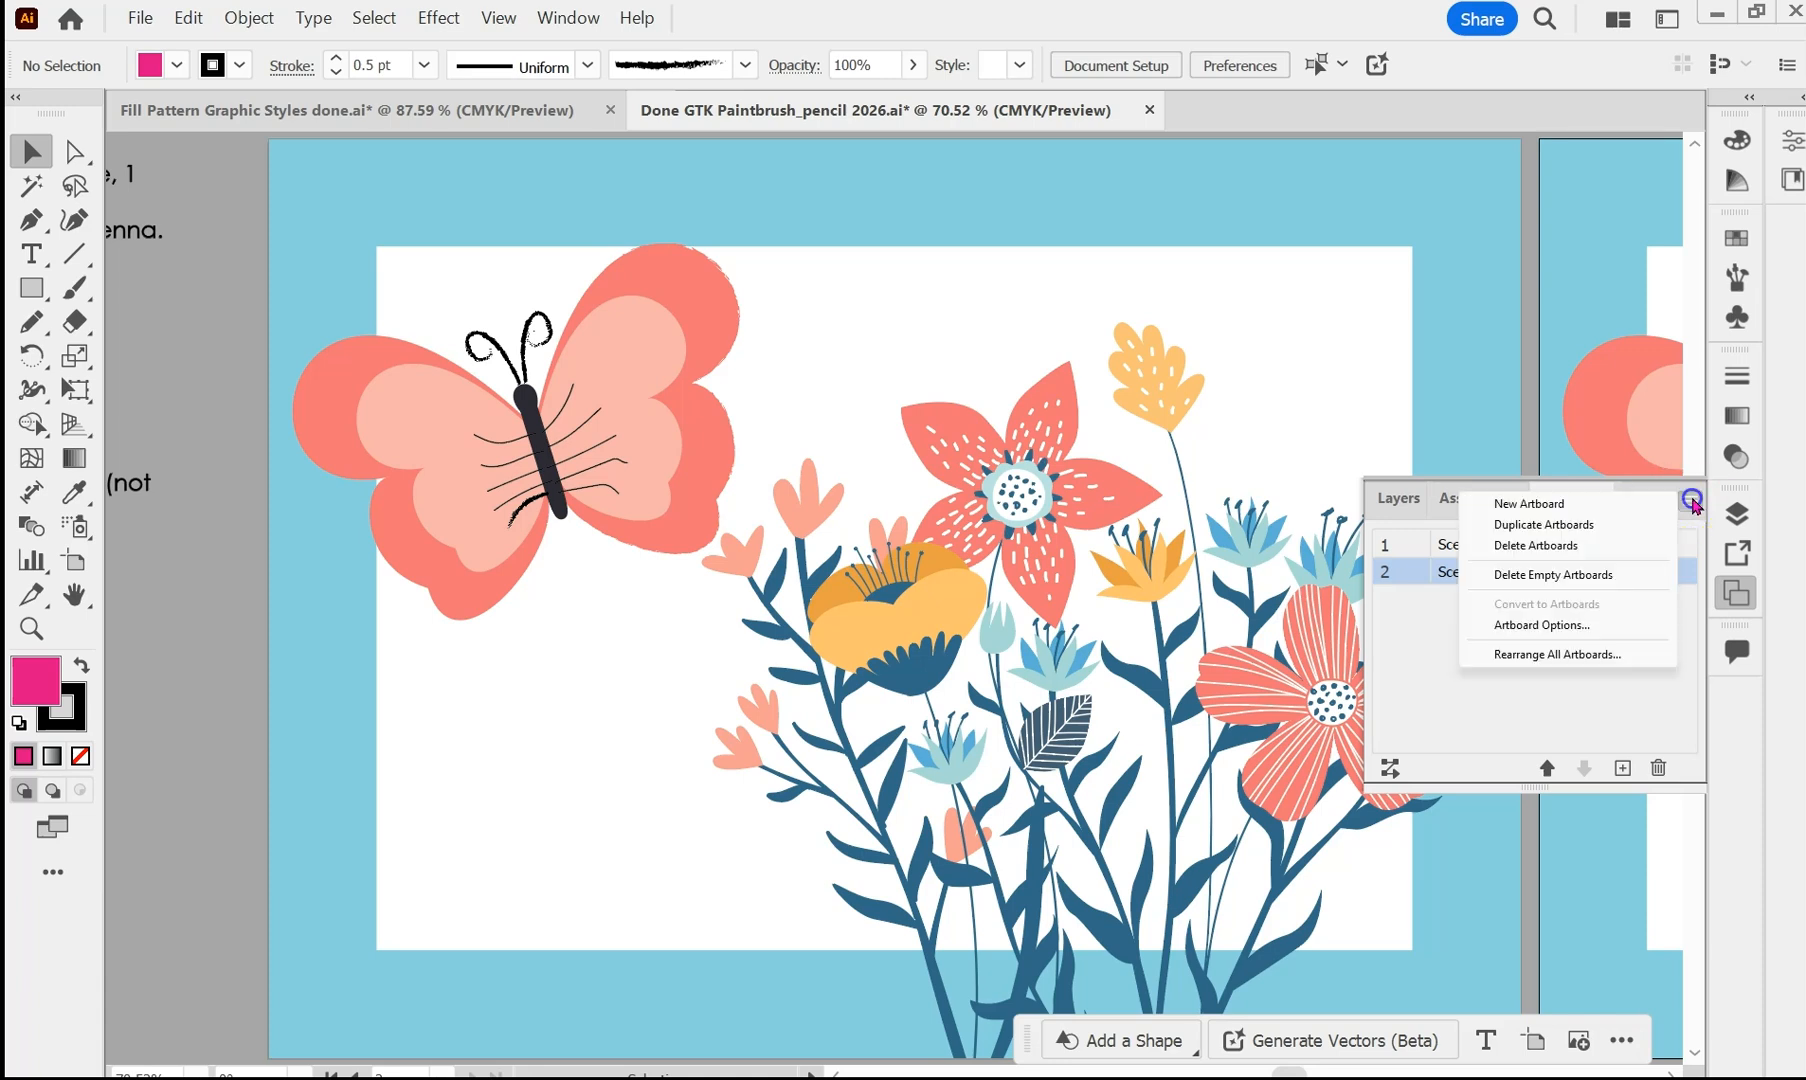
click(1560, 525)
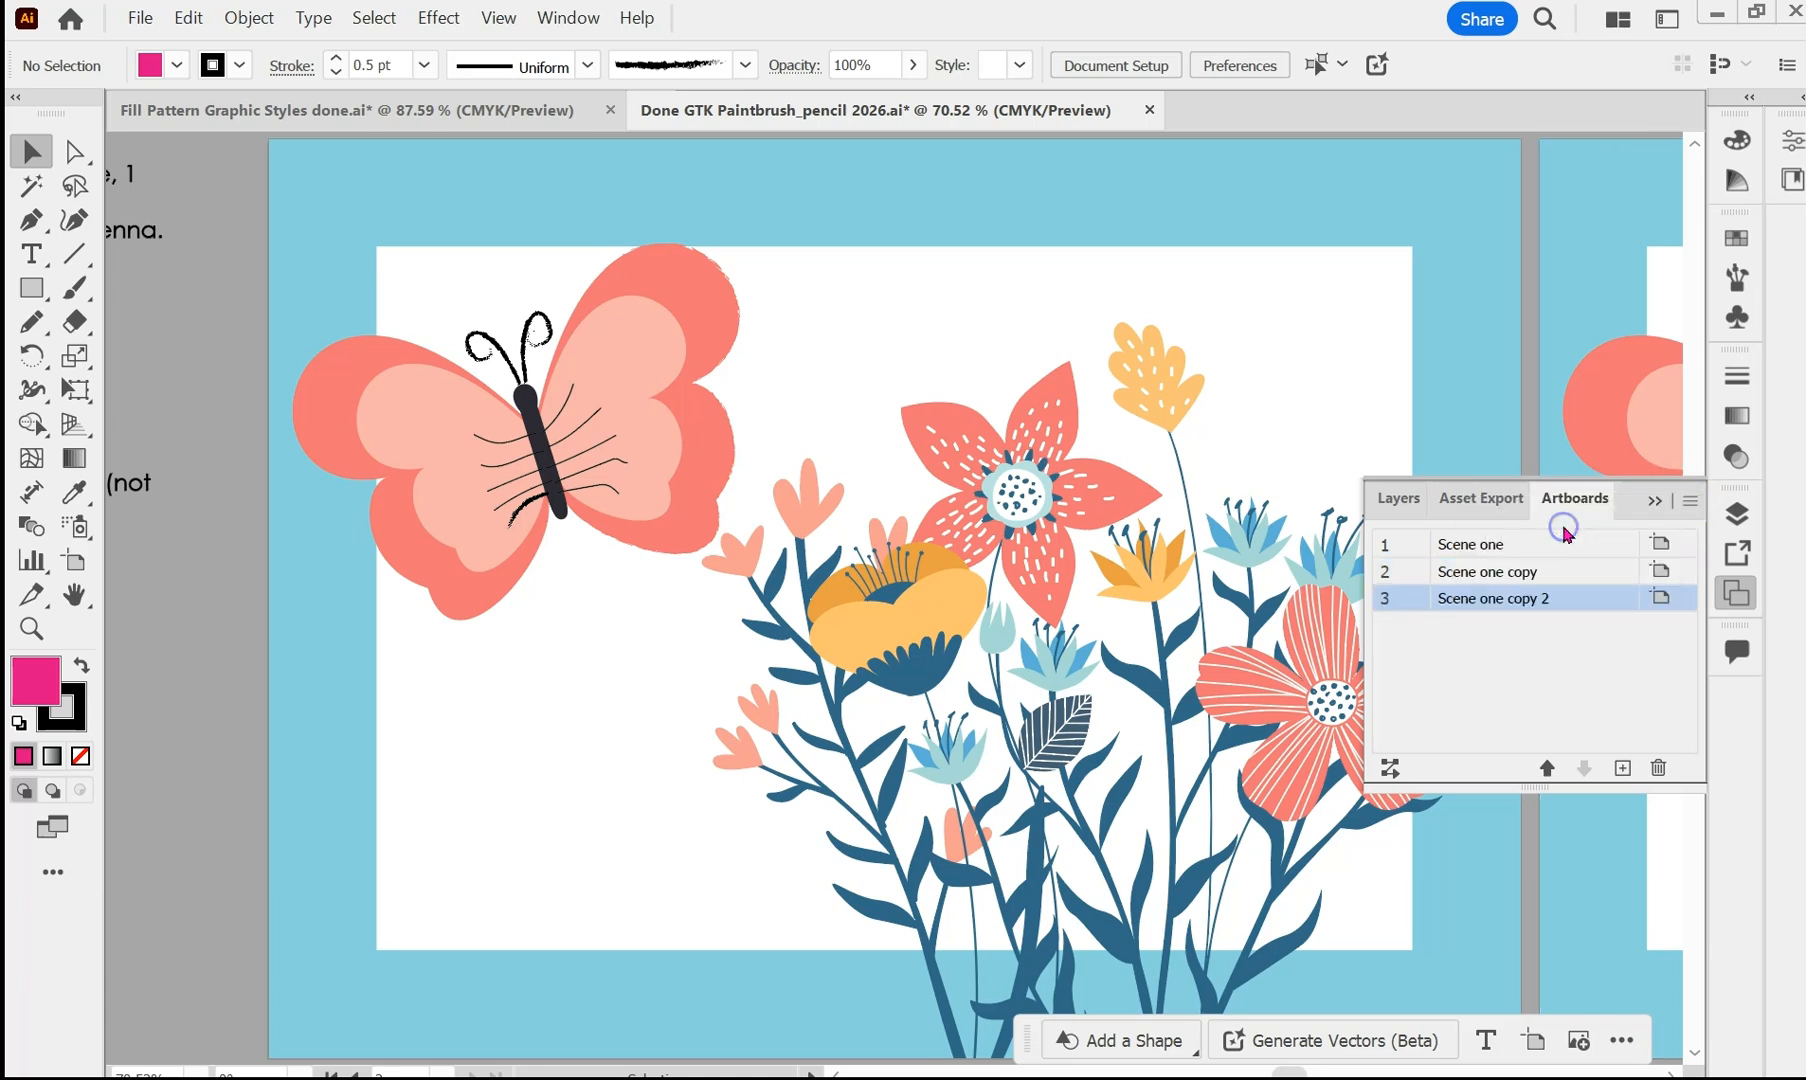
click(1694, 505)
click(1610, 522)
click(1690, 505)
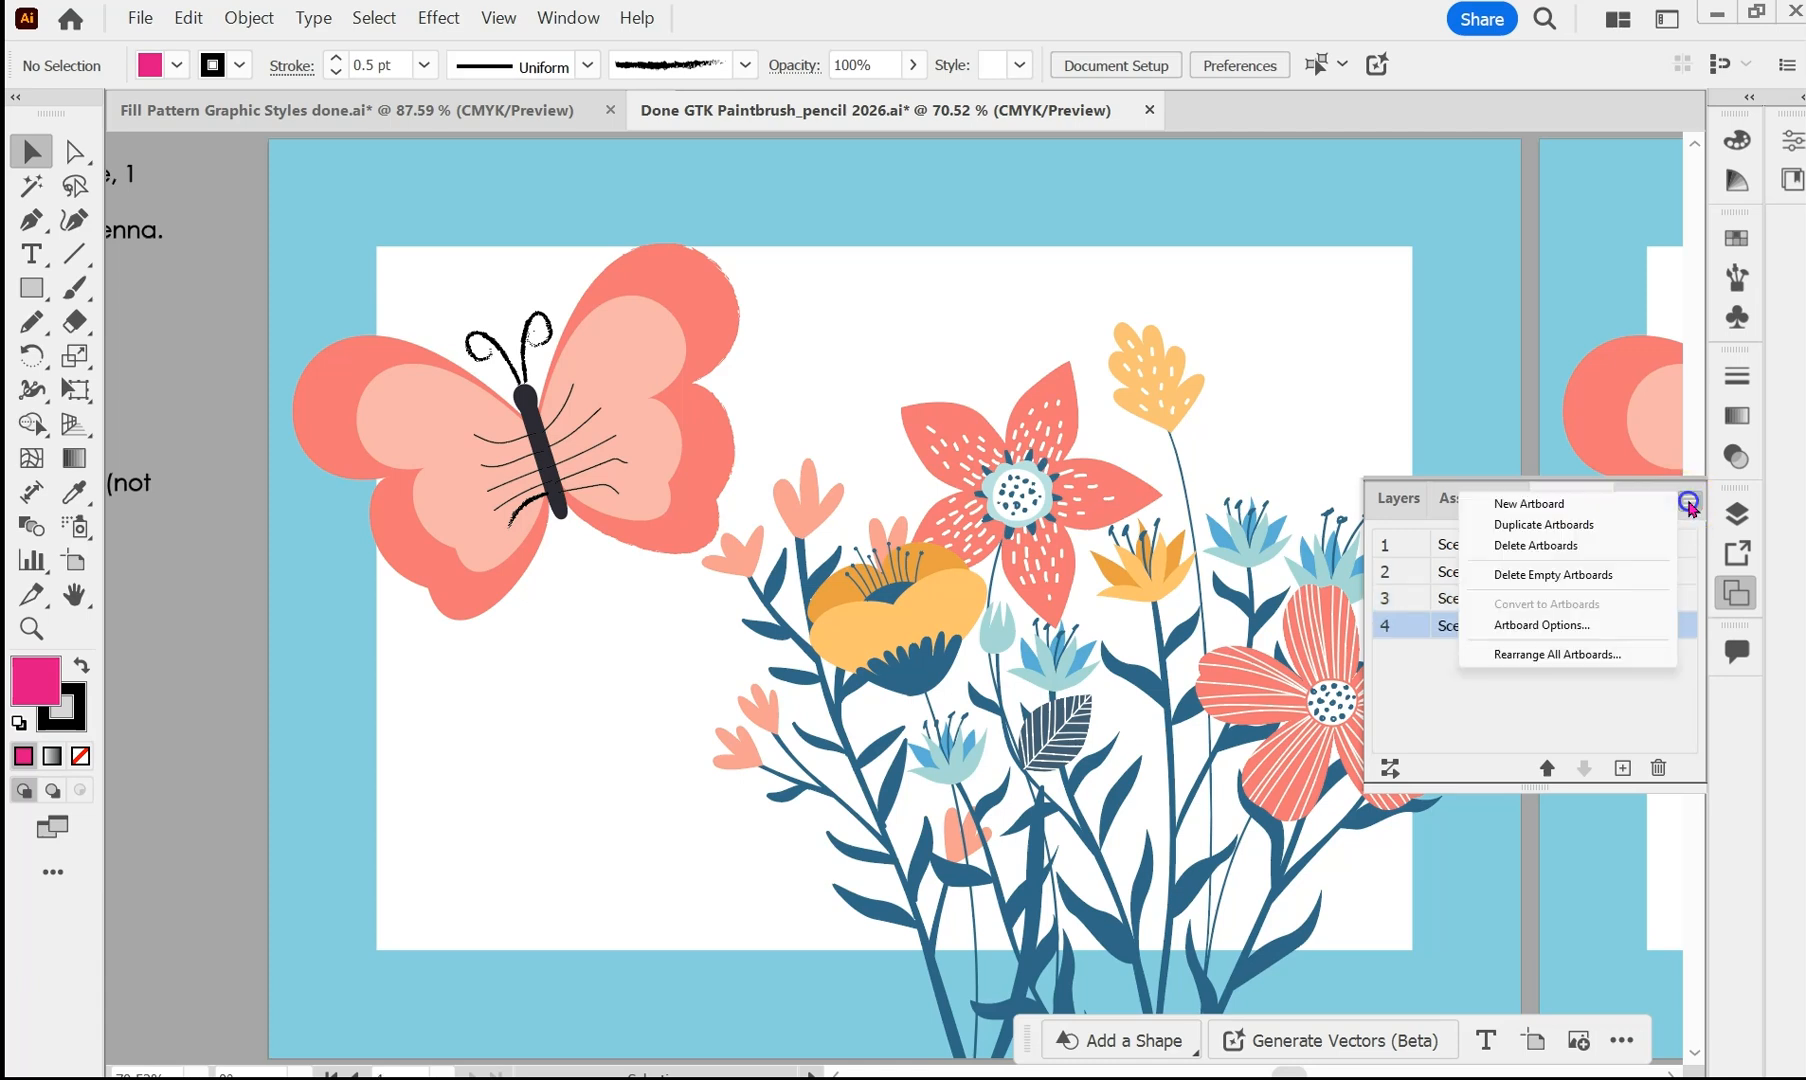
click(1566, 524)
click(1688, 501)
click(1566, 524)
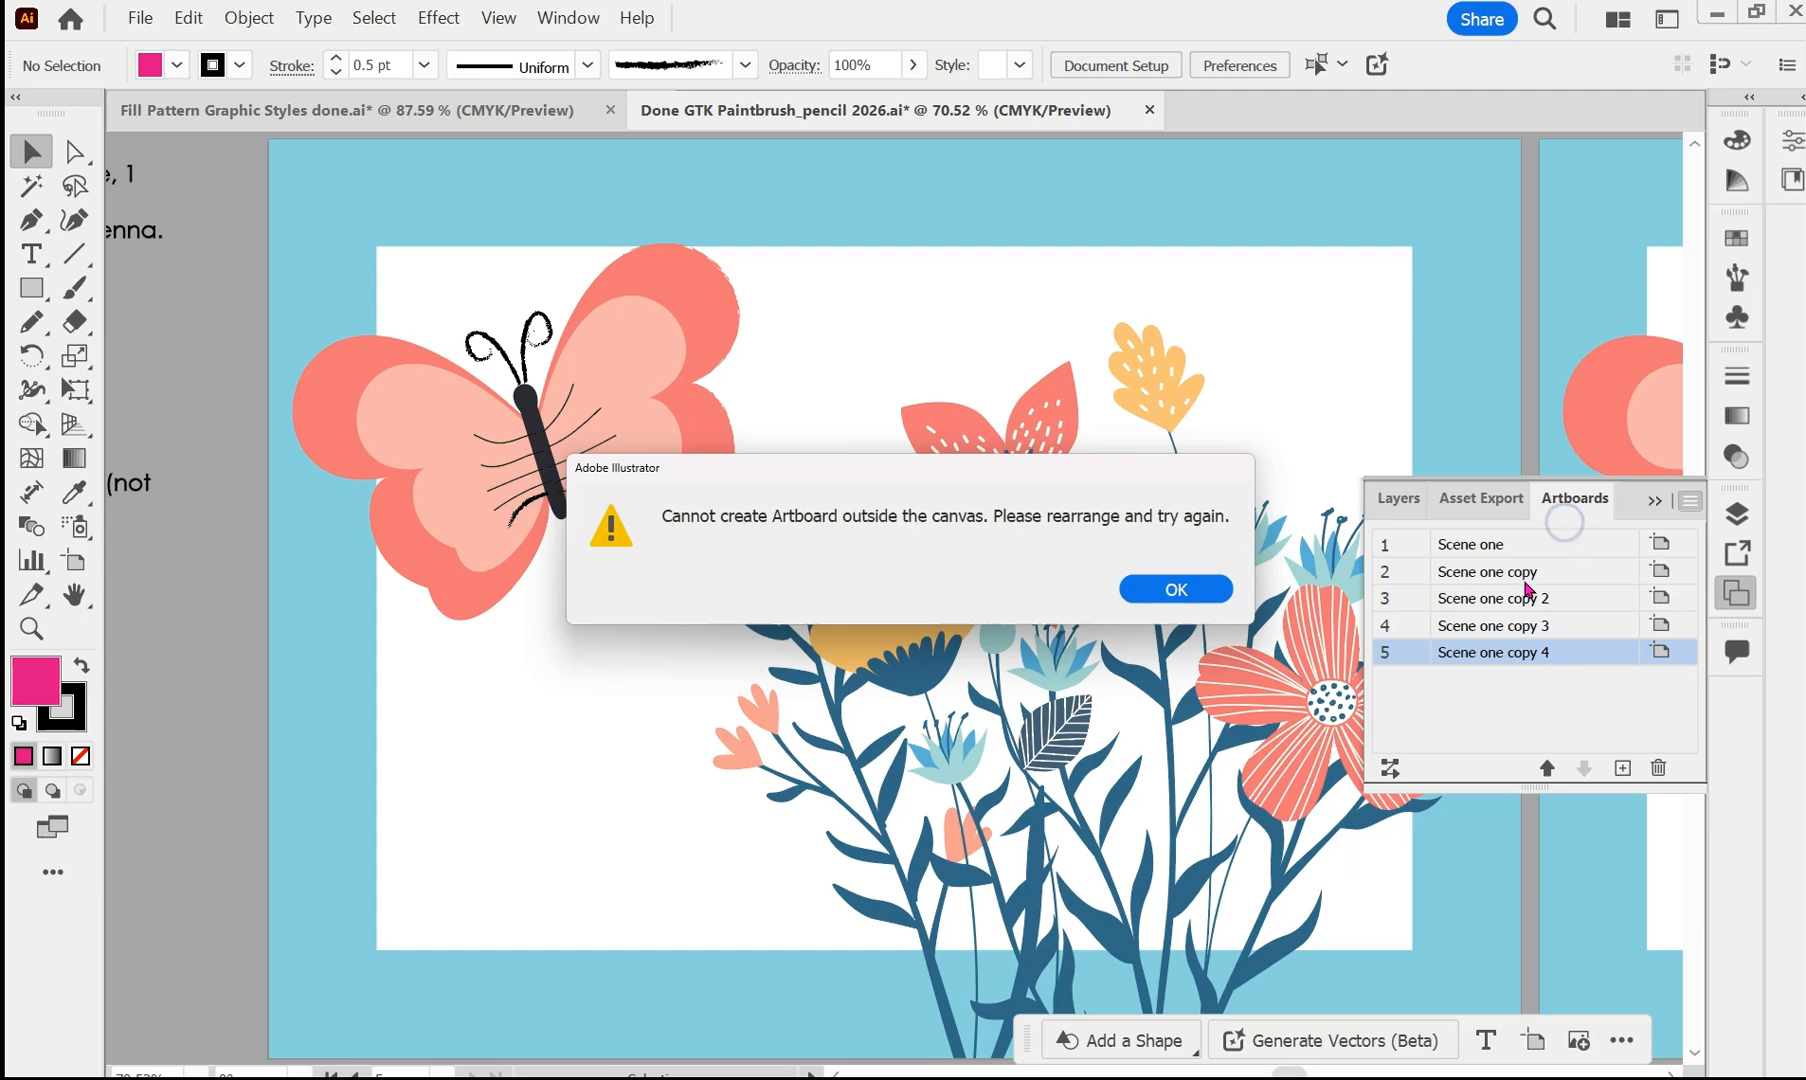
click(1167, 590)
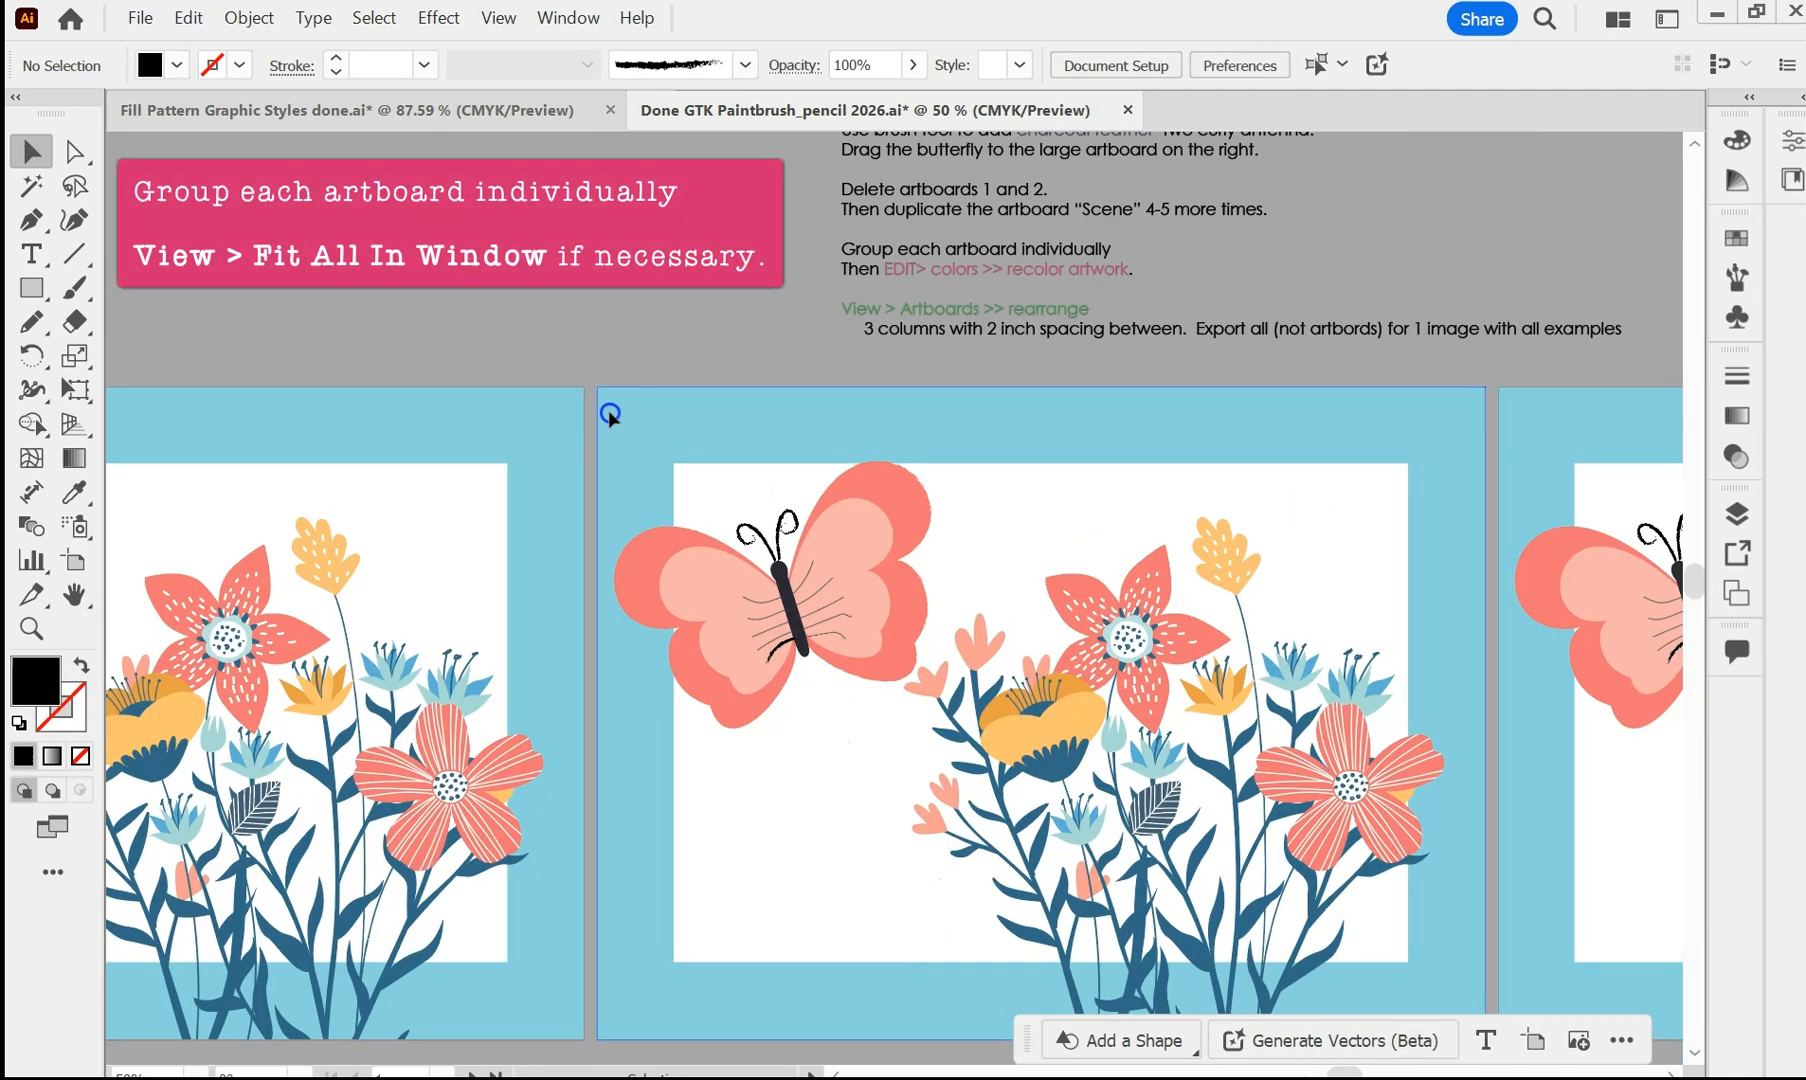
- Select all the artwork on the second artboard, including frame, butterfly and flowers, and group it
click(552, 238)
mouse_move(661, 431)
mouse_down()
mouse_move(725, 504)
mouse_move(670, 440)
mouse_up()
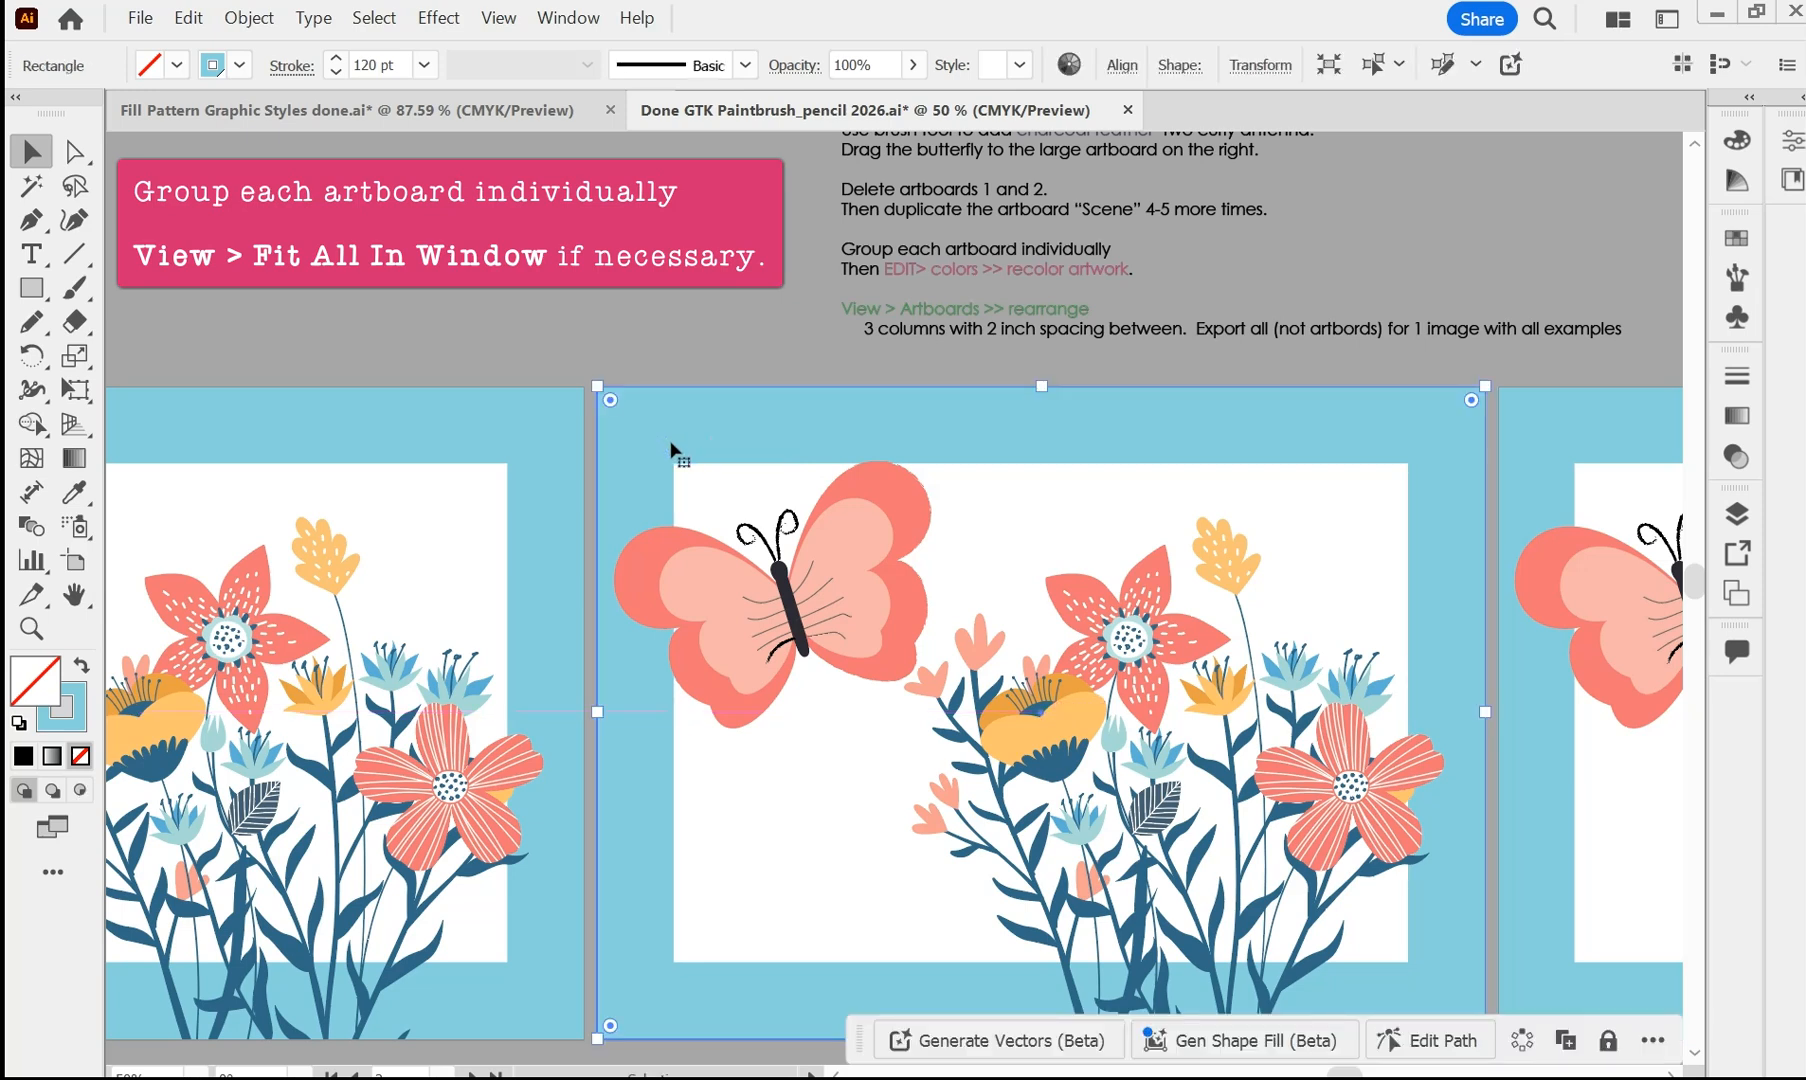
click(614, 412)
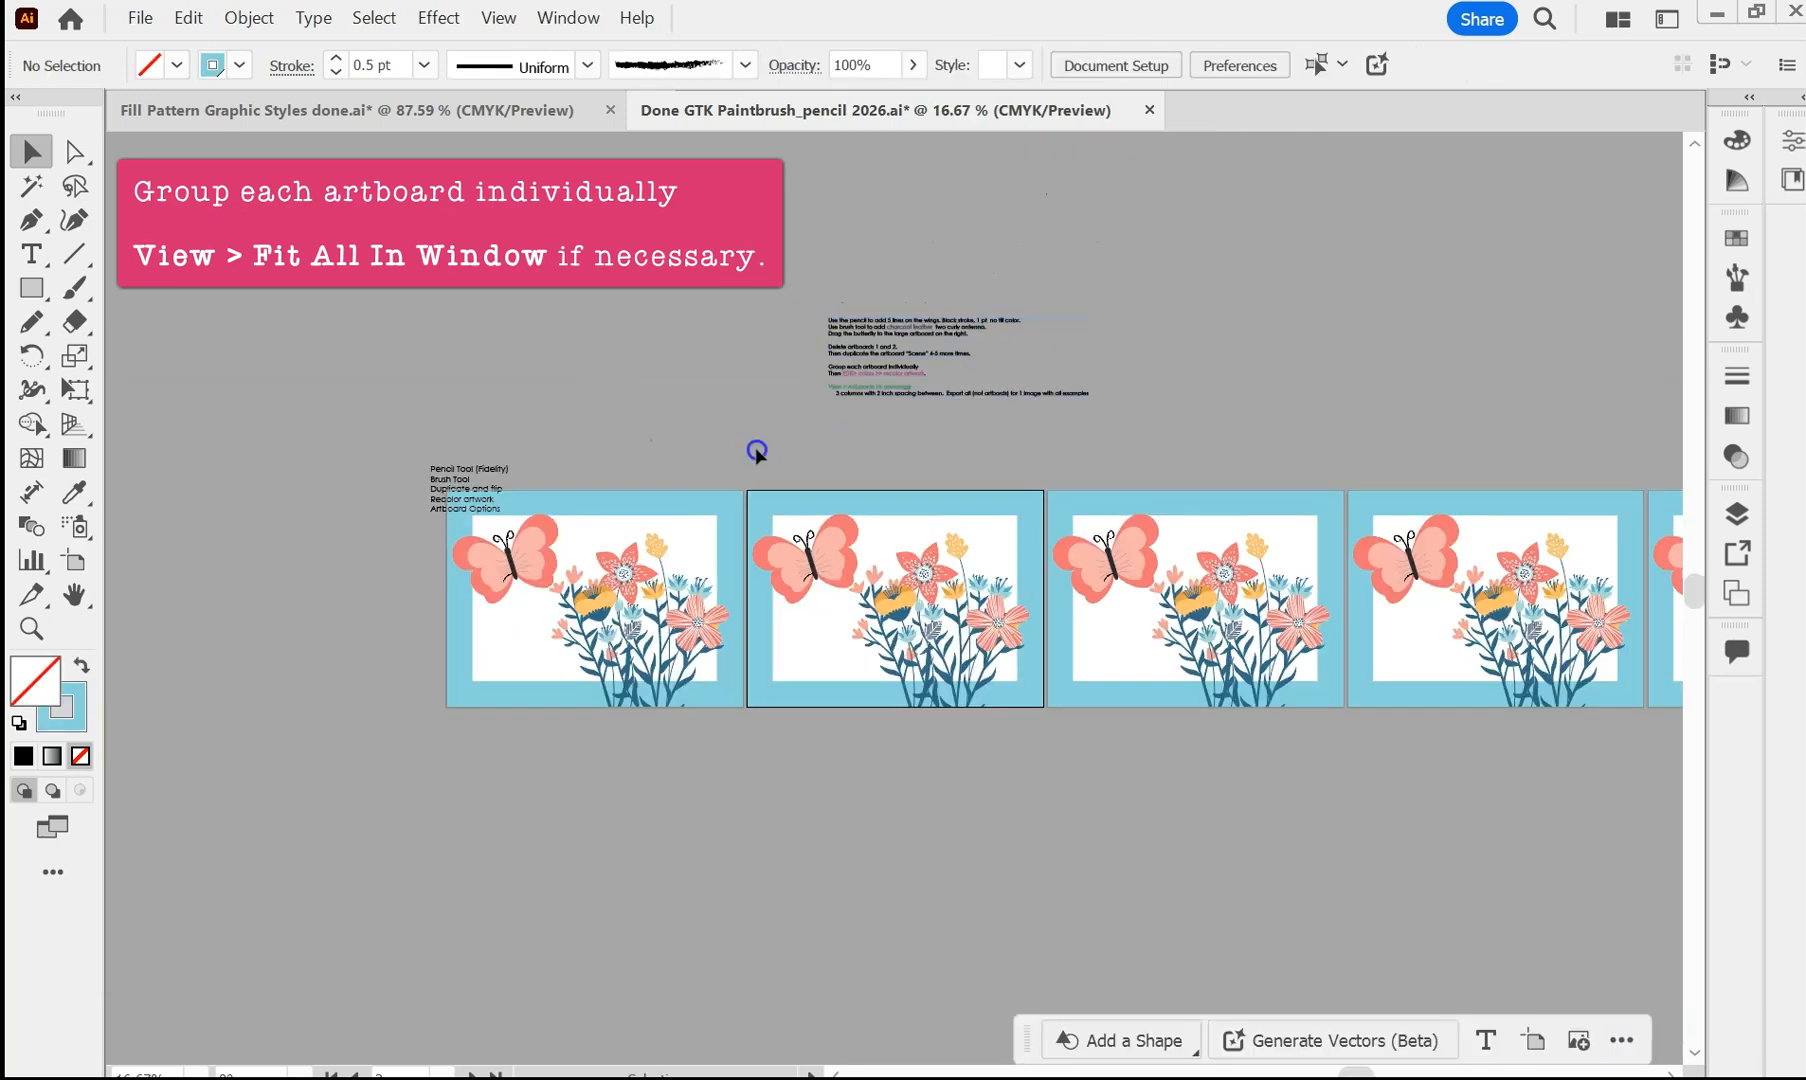
drag(757, 452, 1017, 735)
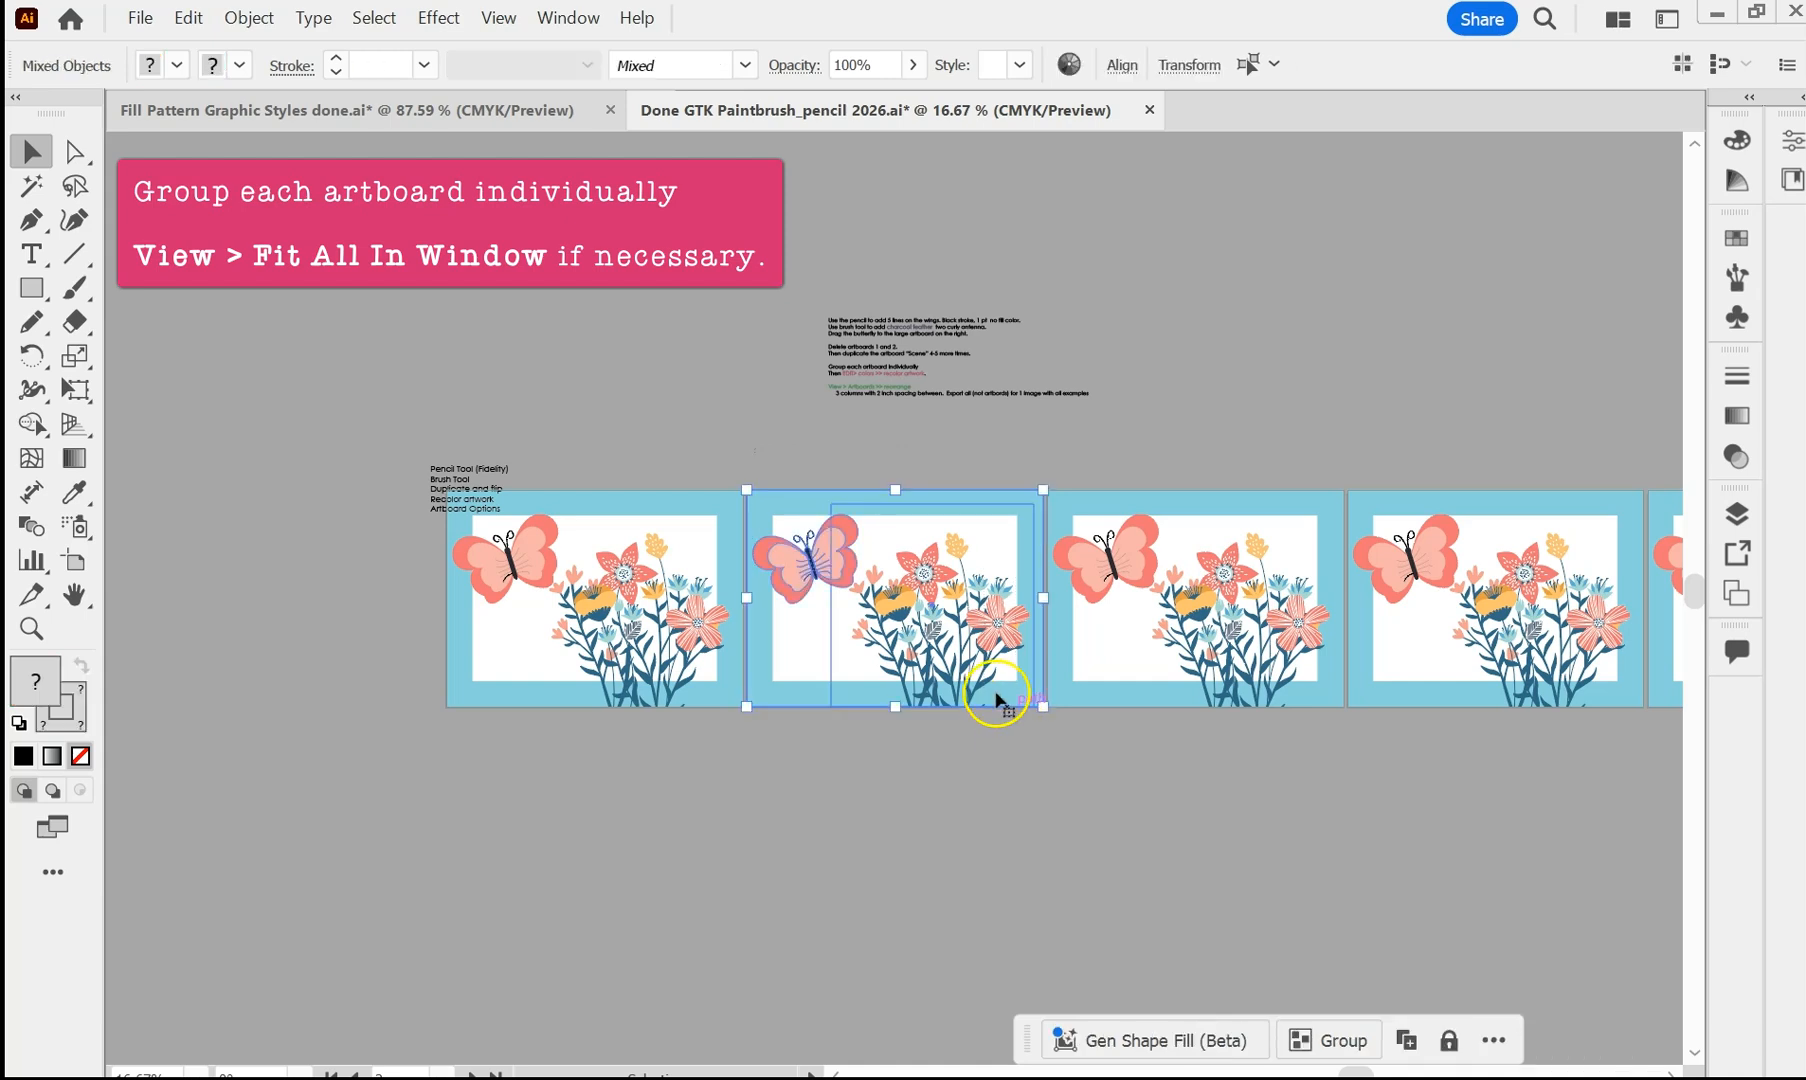
click(1793, 140)
right_click(904, 564)
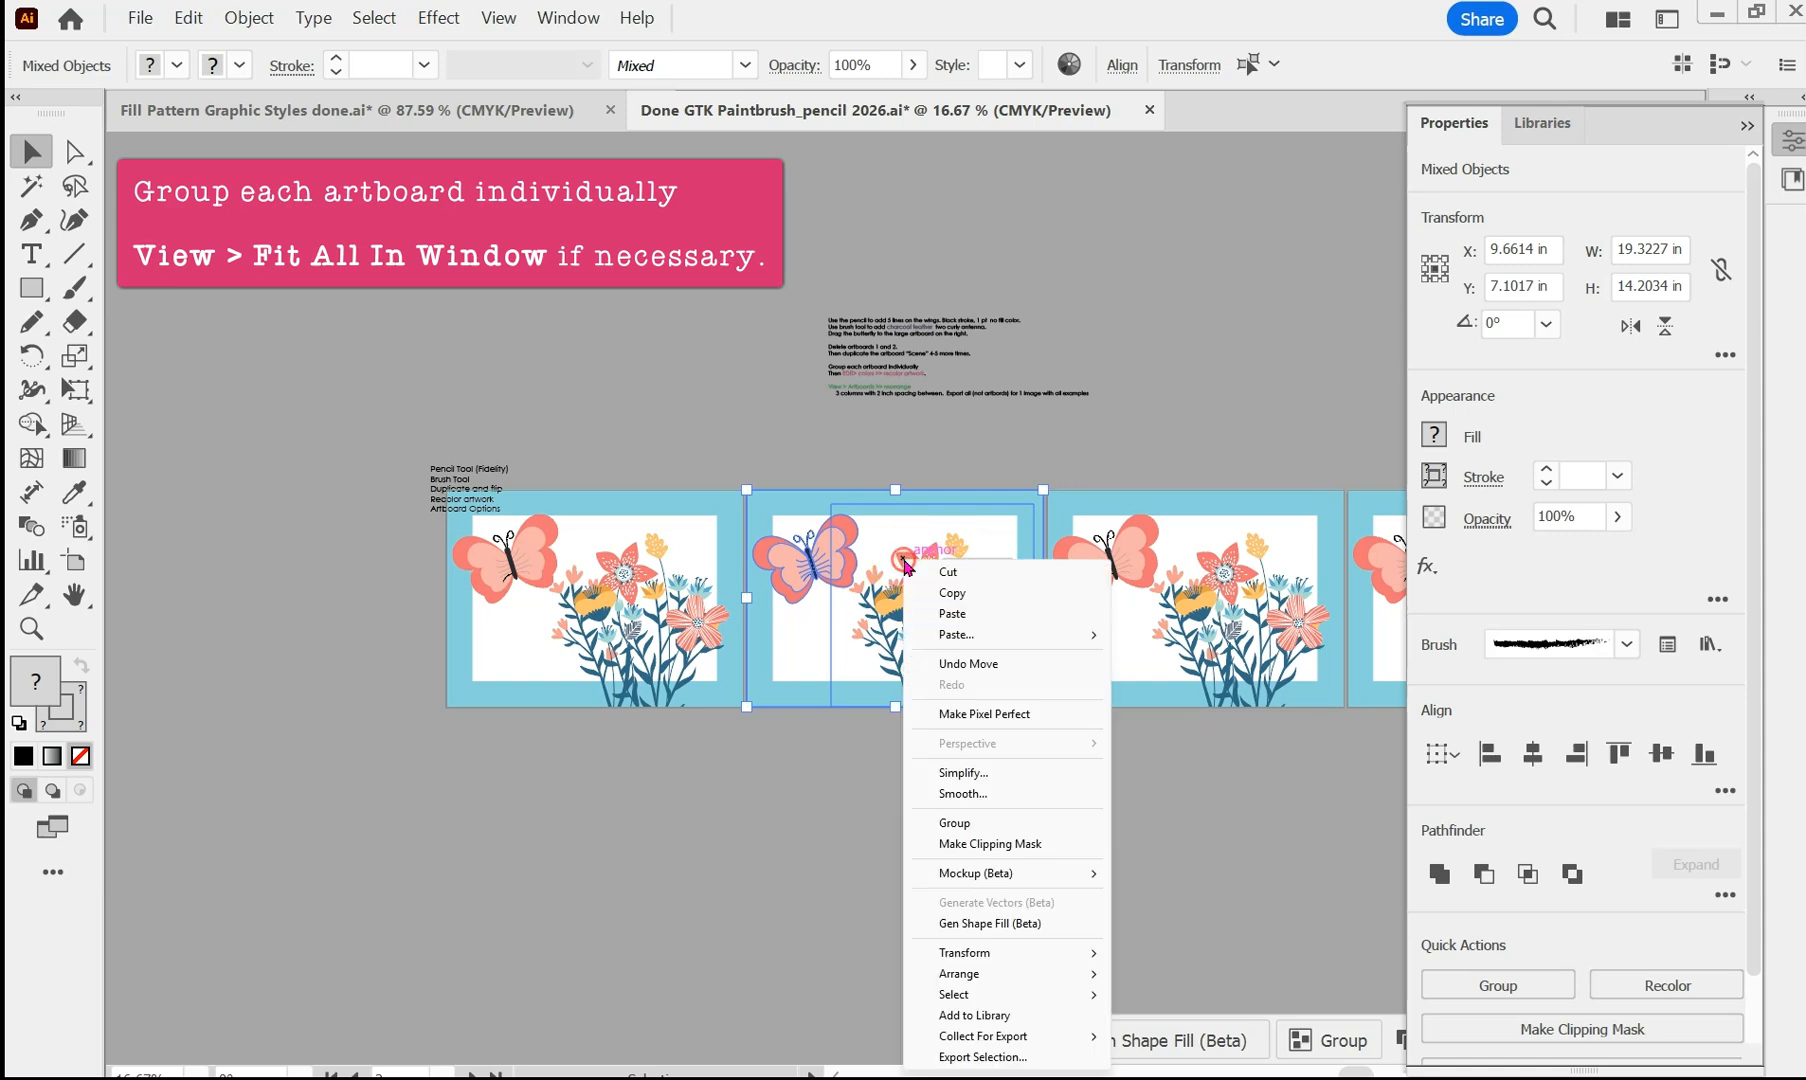
click(950, 822)
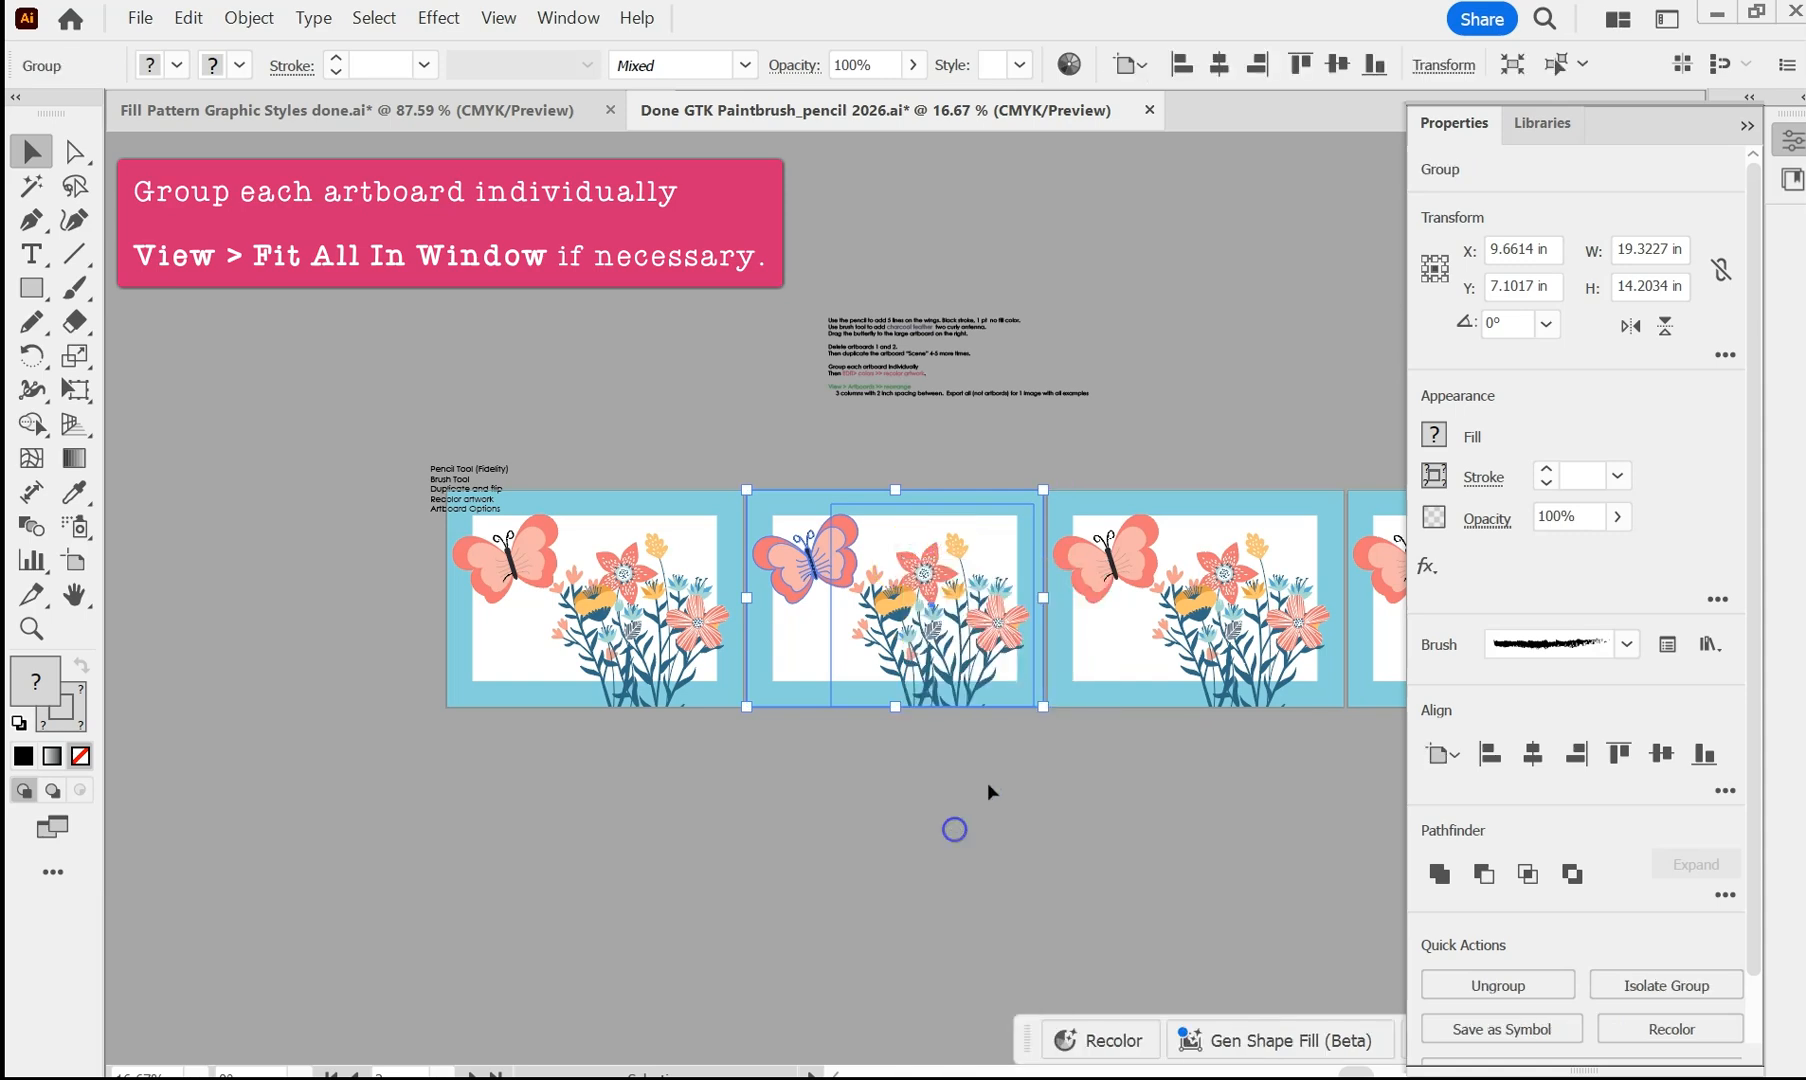
- Select the frame, butterfly and flowers on the third artboard and combine them into one group
click(1064, 470)
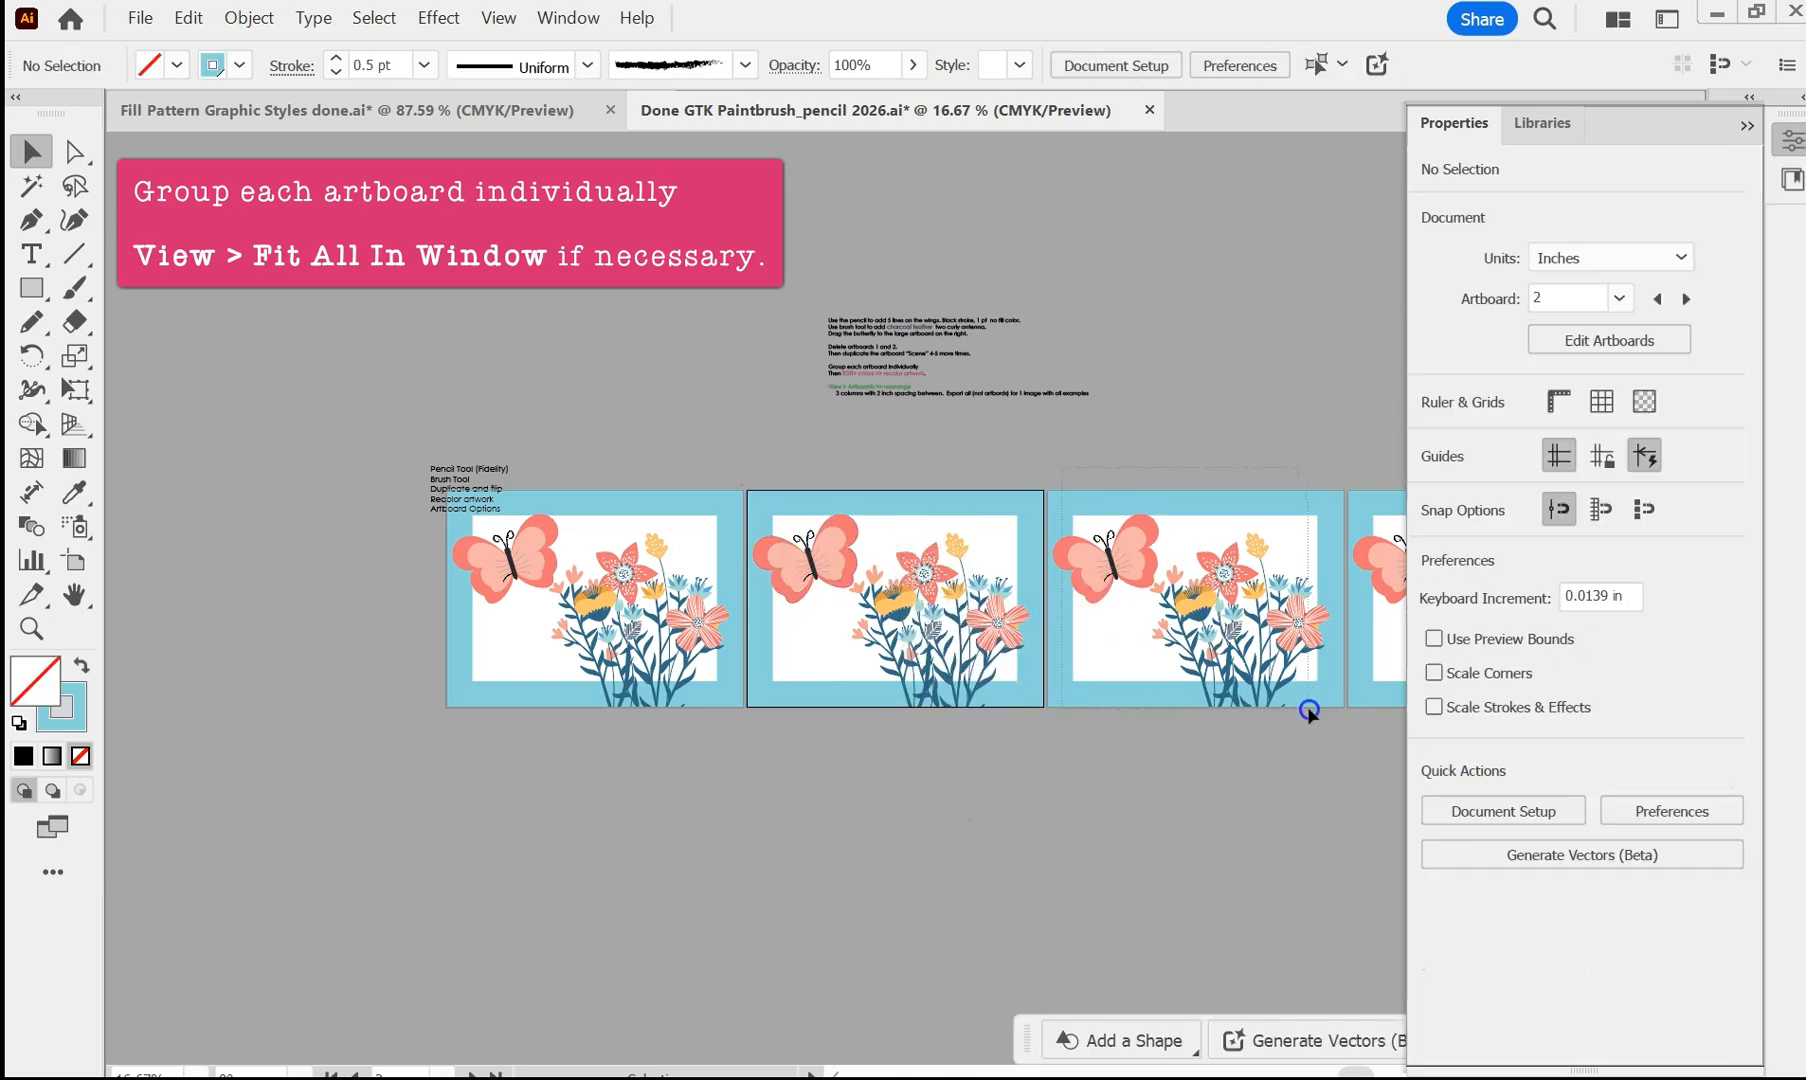
drag(1309, 712, 1310, 710)
right_click(1252, 679)
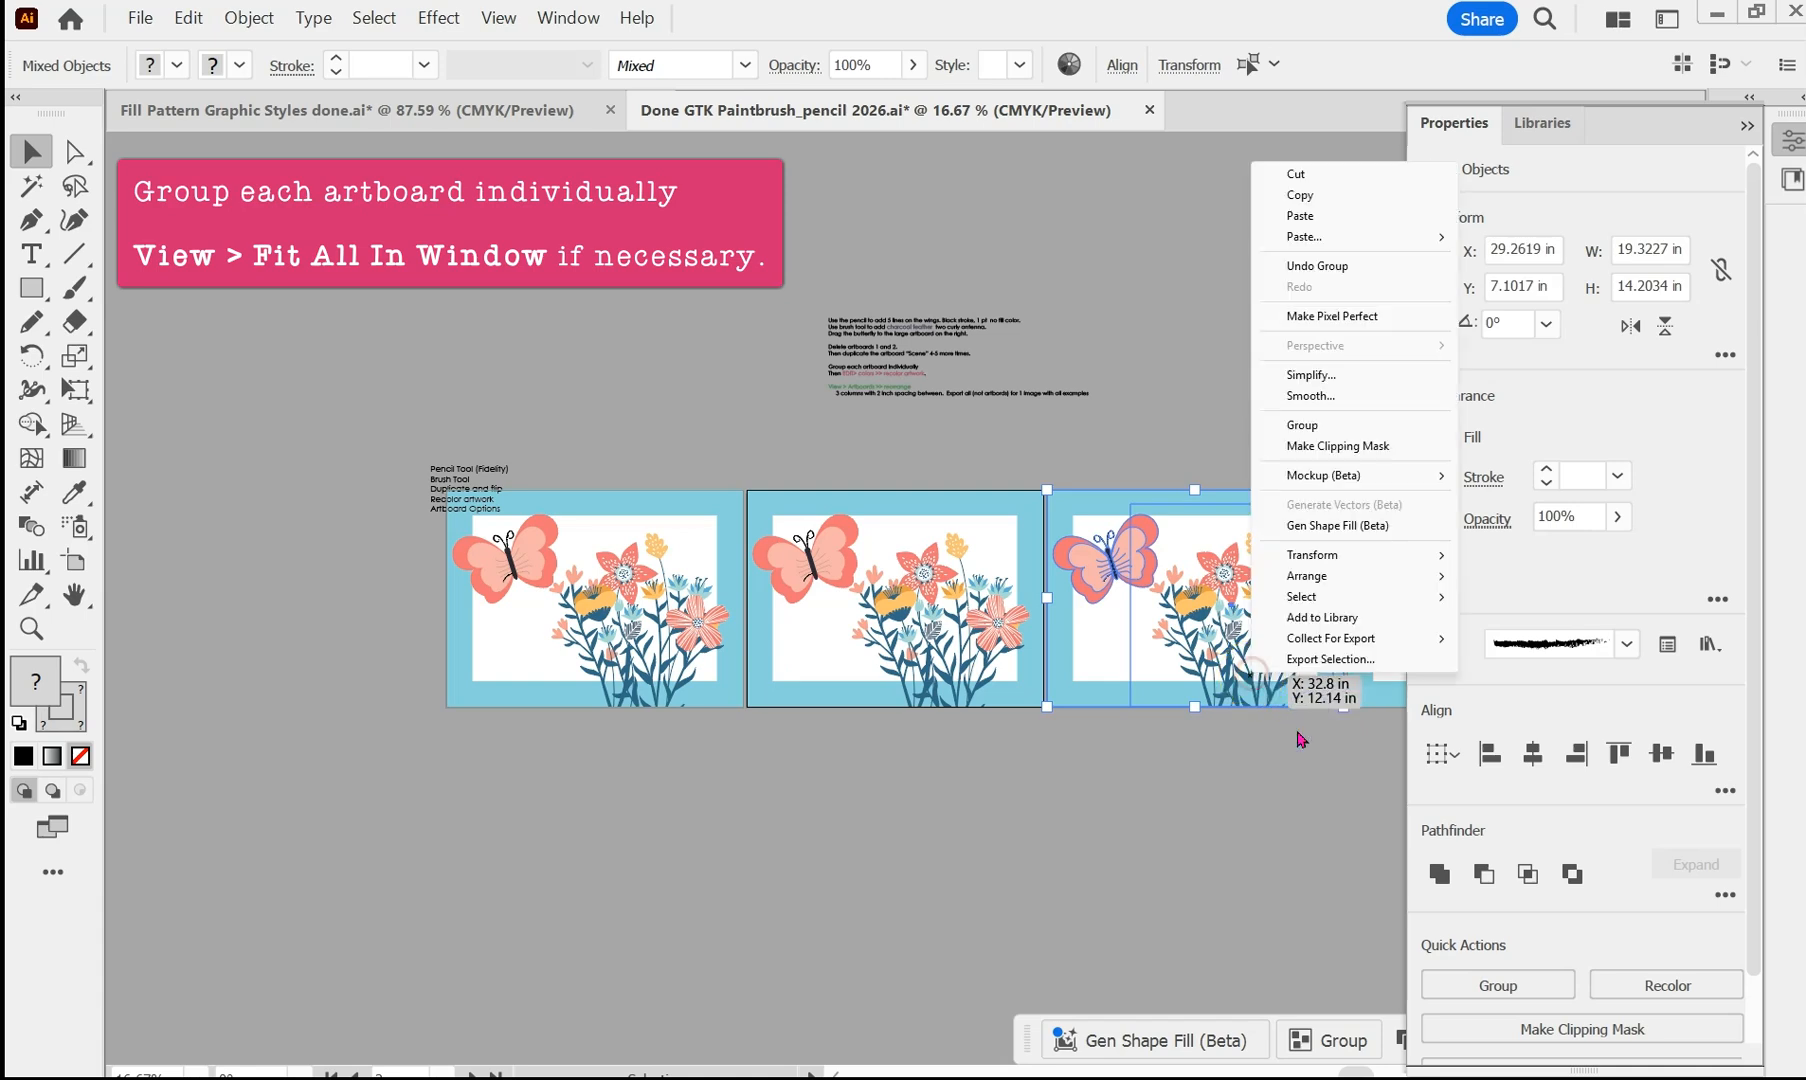
click(1472, 984)
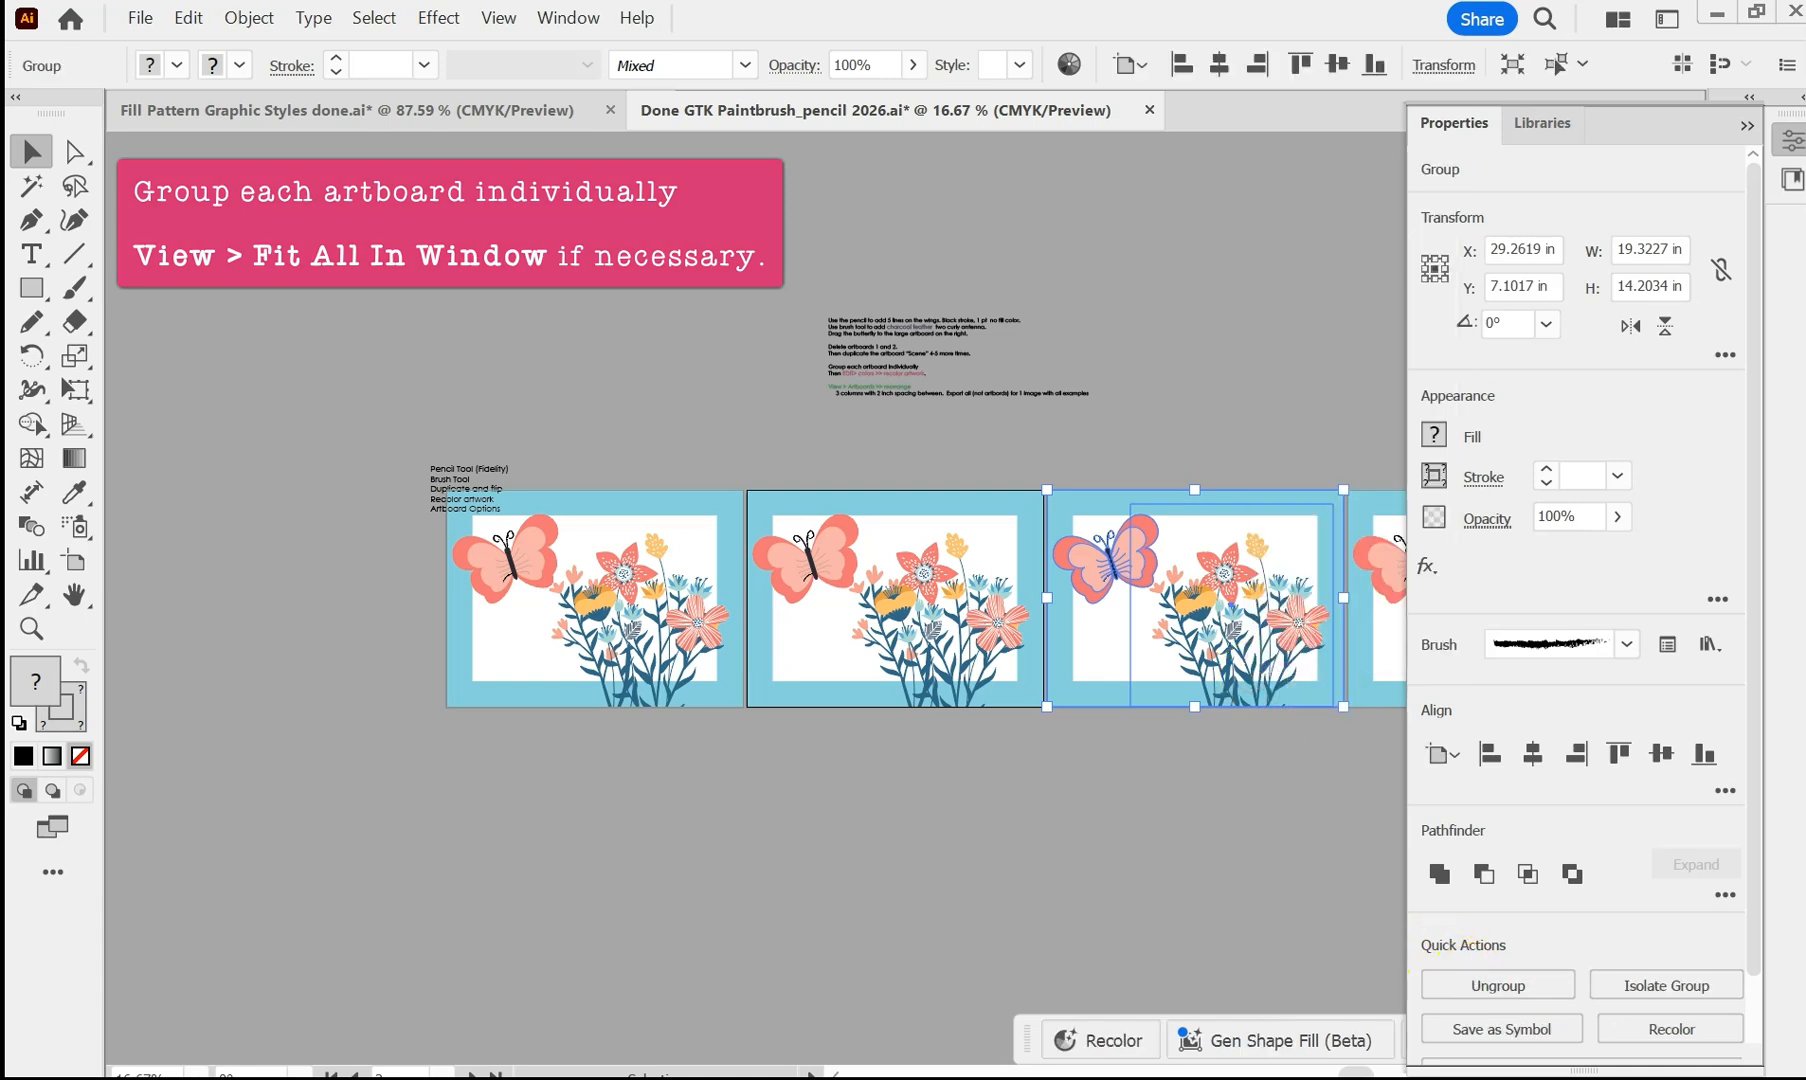
- Group the frame, butterfly and flowers on the fourth artboard
drag(1354, 1072, 1357, 1072)
click(1390, 1075)
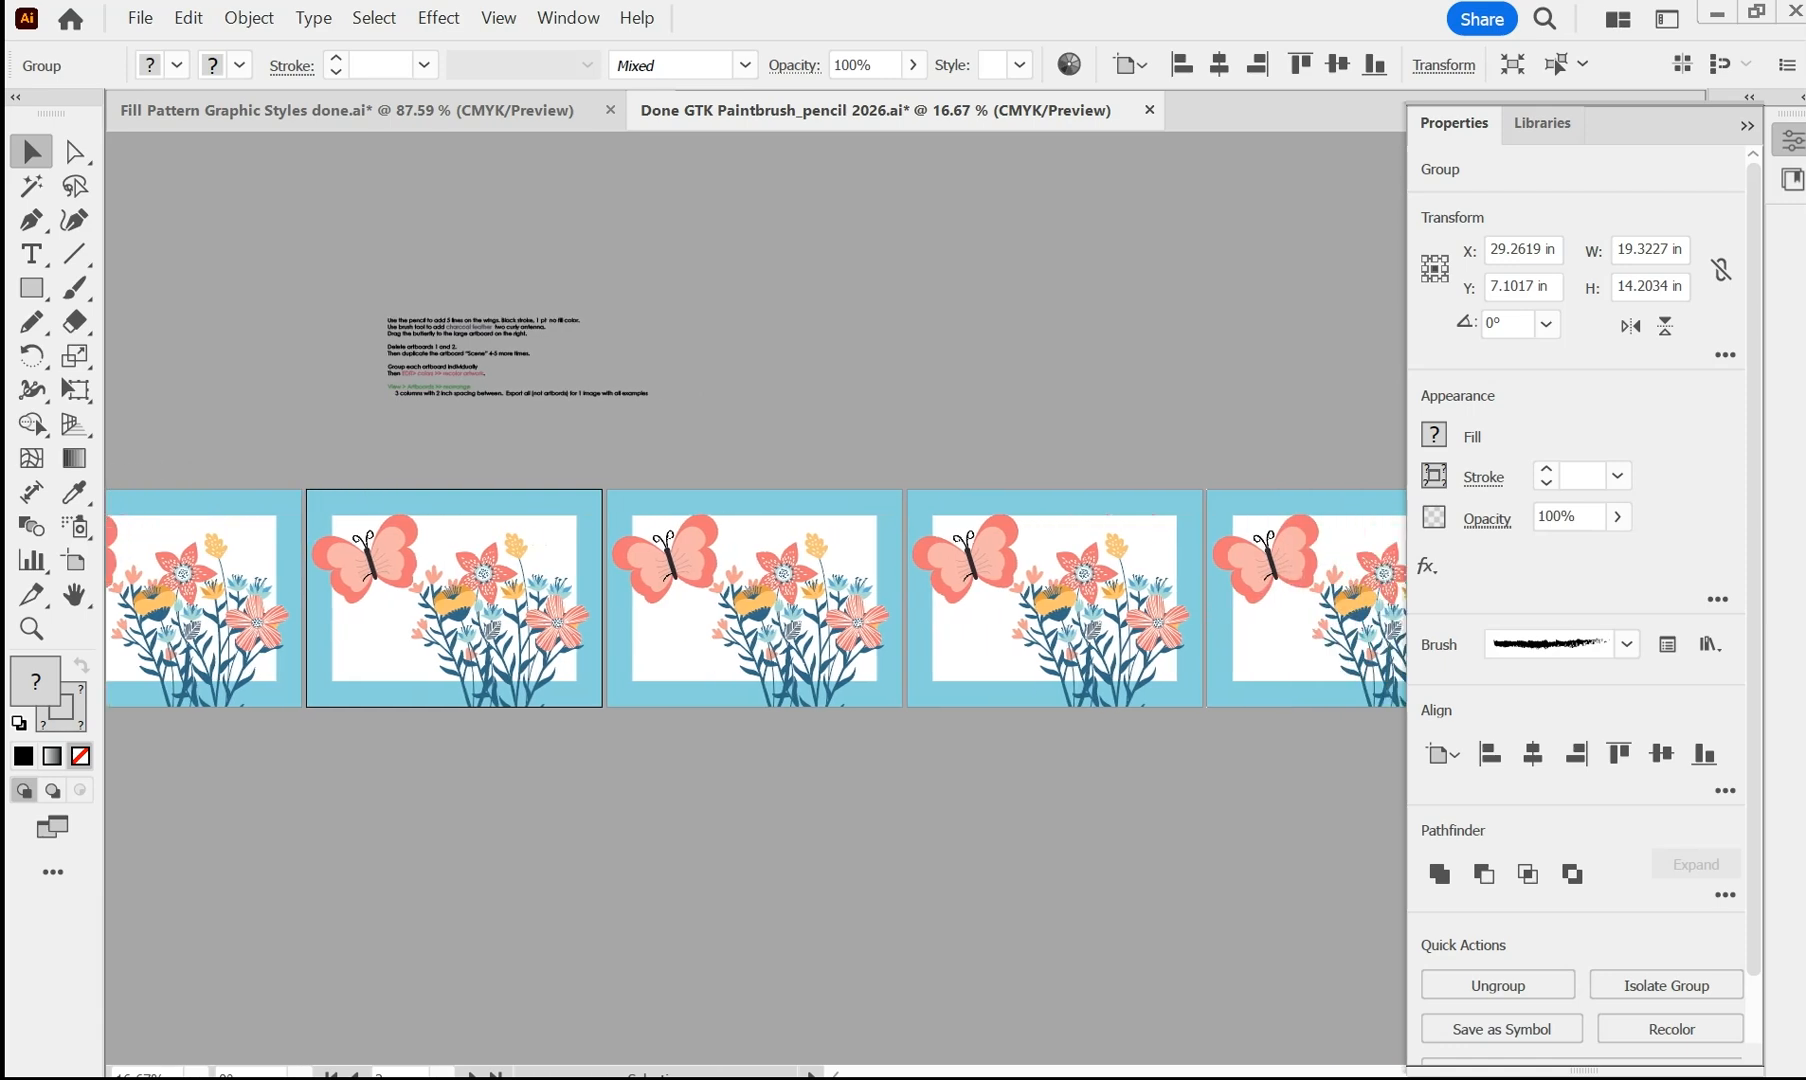
drag(866, 439, 1110, 710)
click(1496, 982)
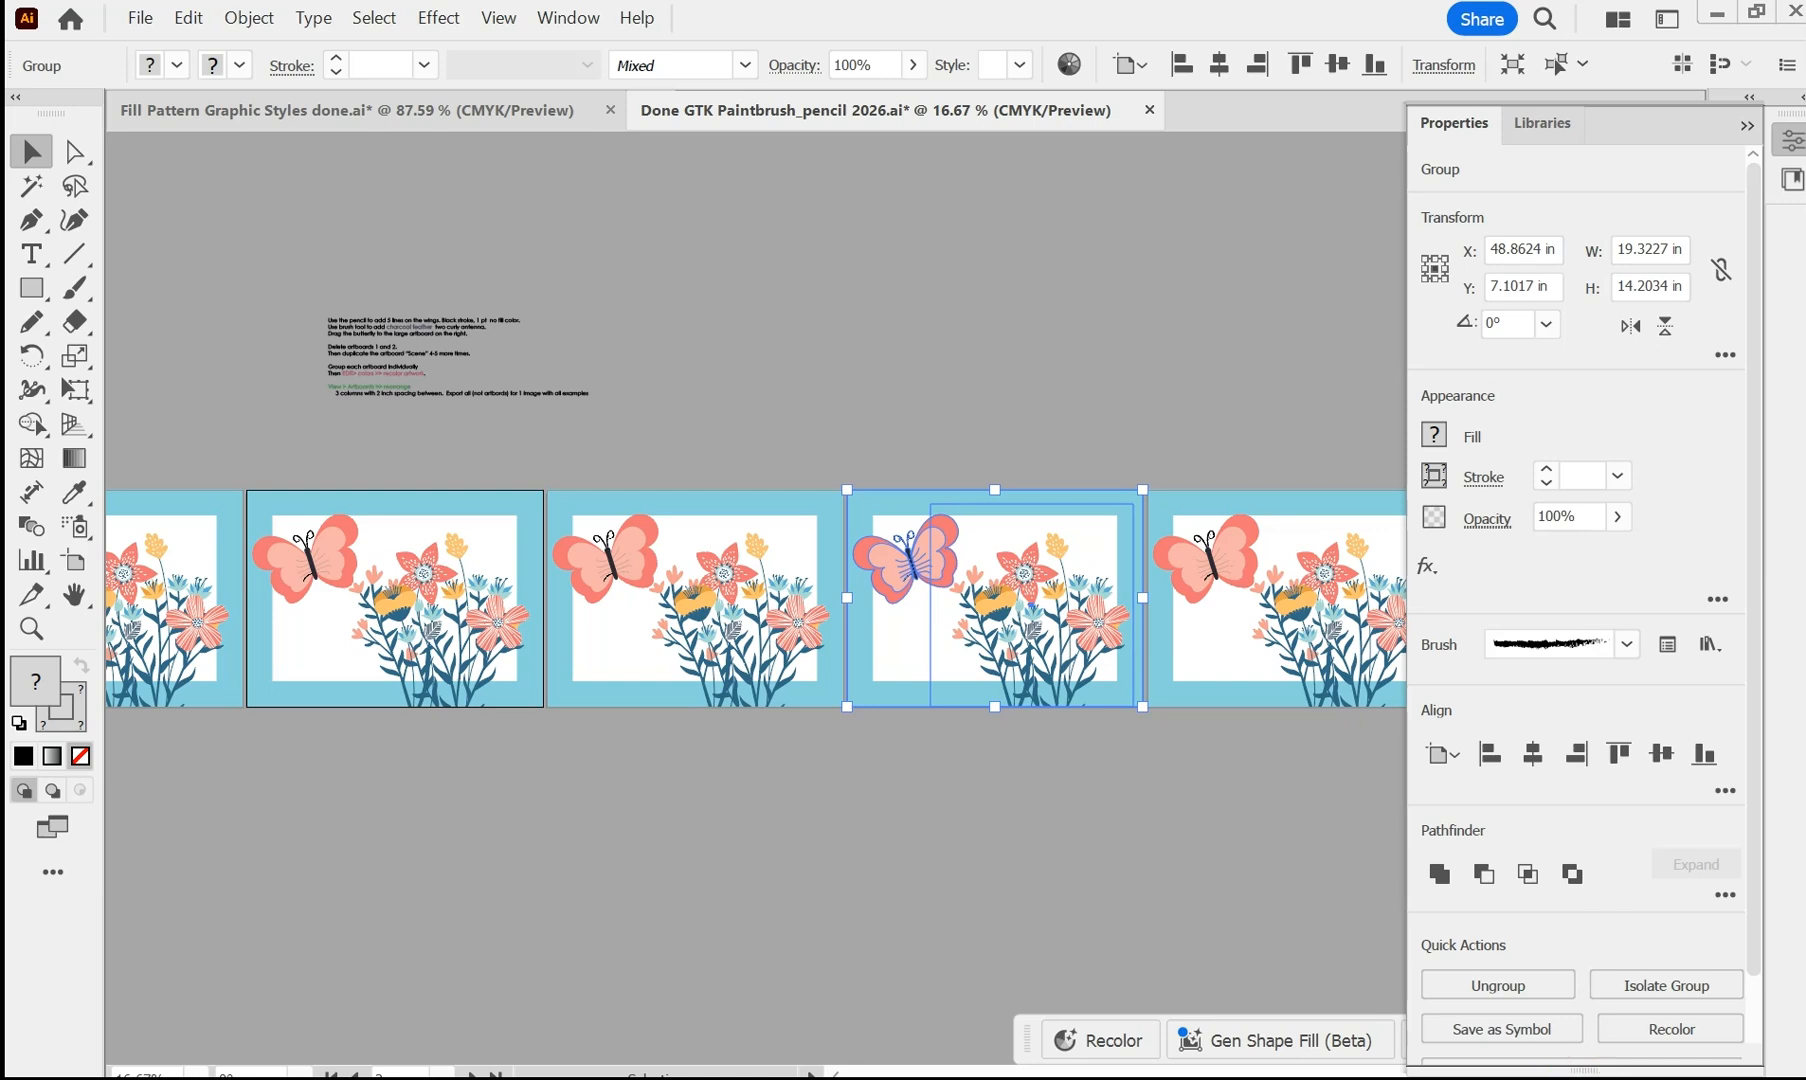
- Use Recolor Artwork with linked harmony colors to give the second artboard's group a green frame and leaves, pink butterfly and orange accents
click(1167, 1075)
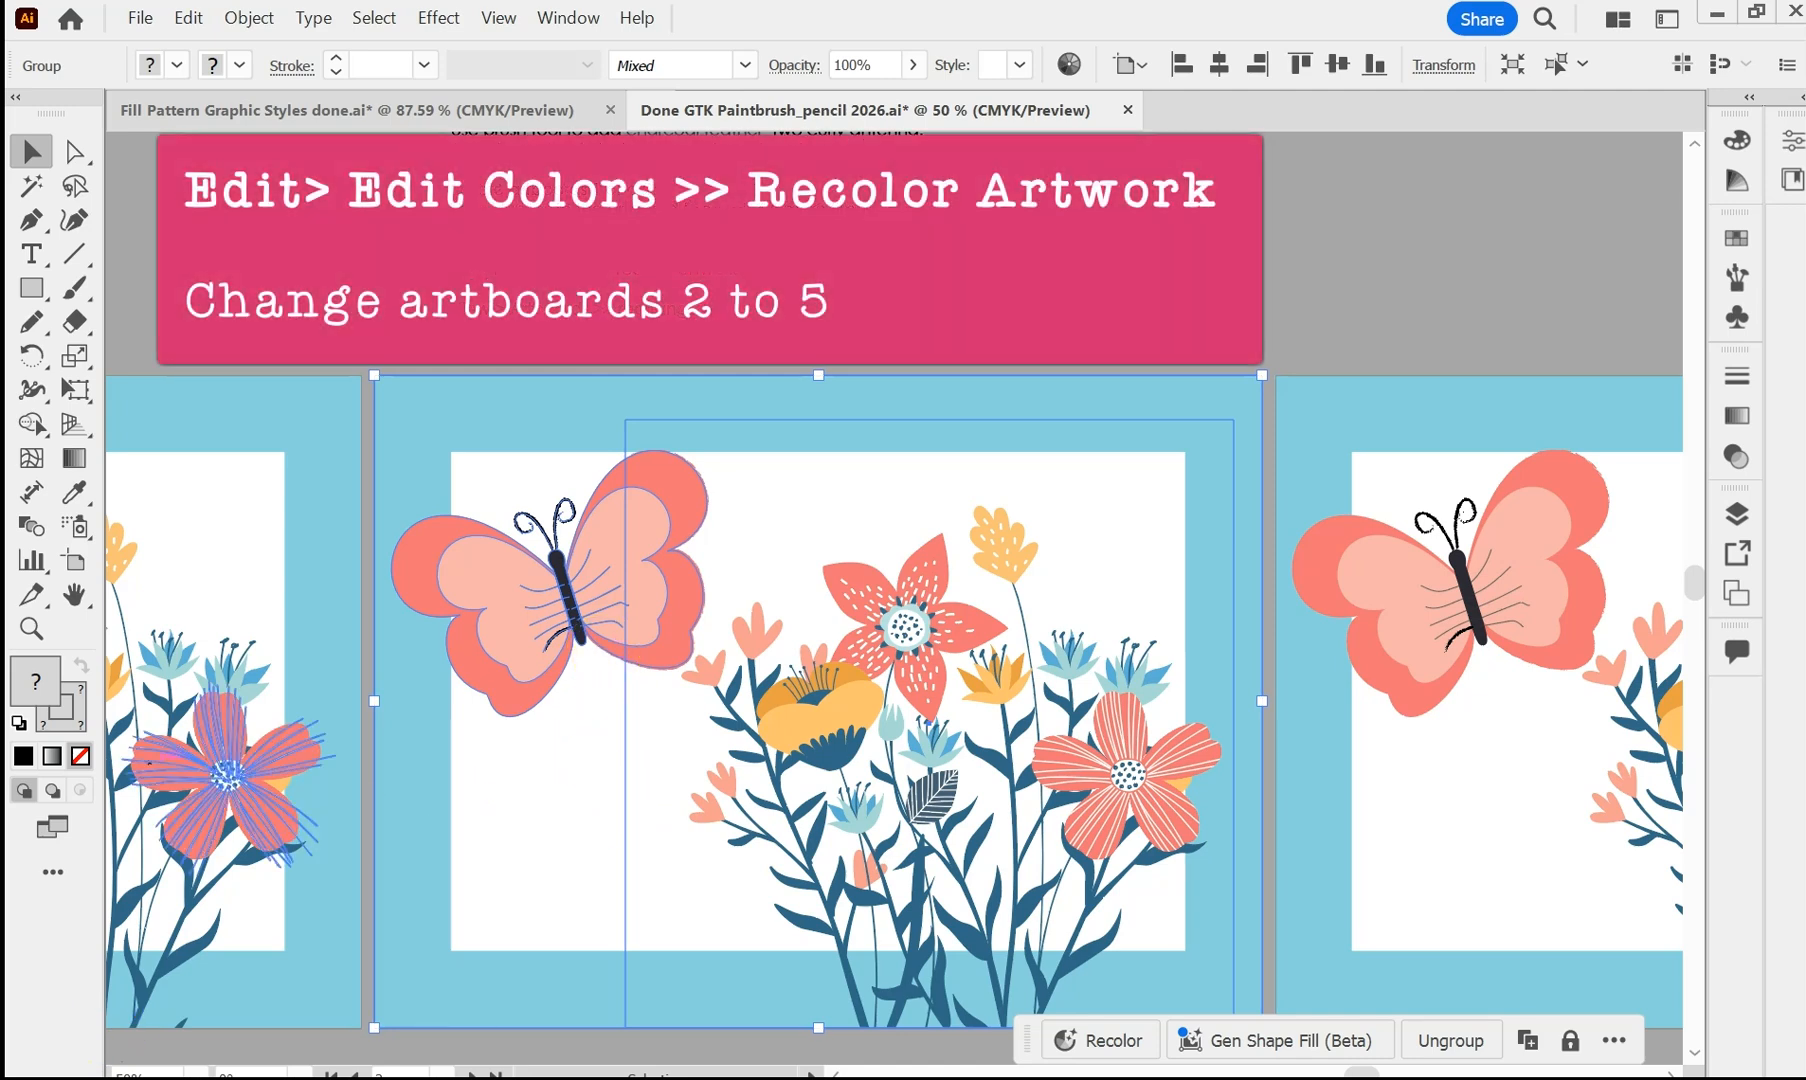
click(199, 22)
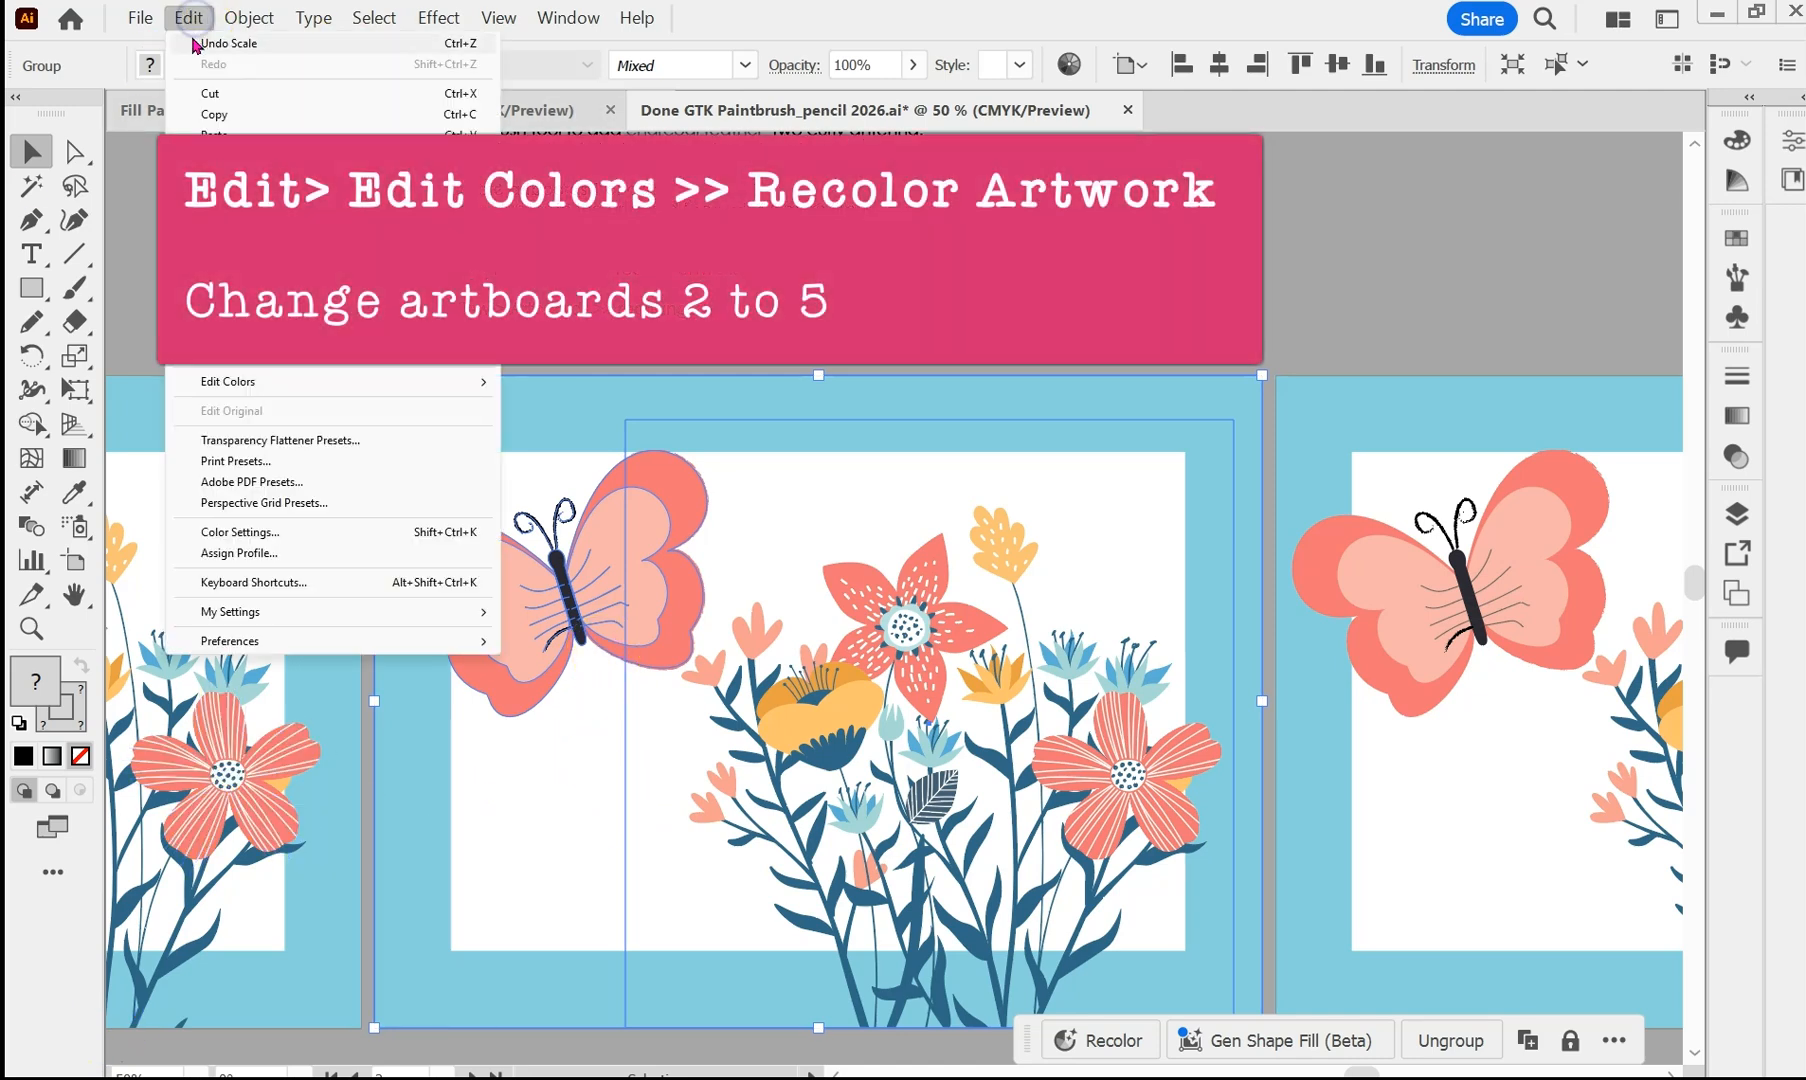
click(240, 381)
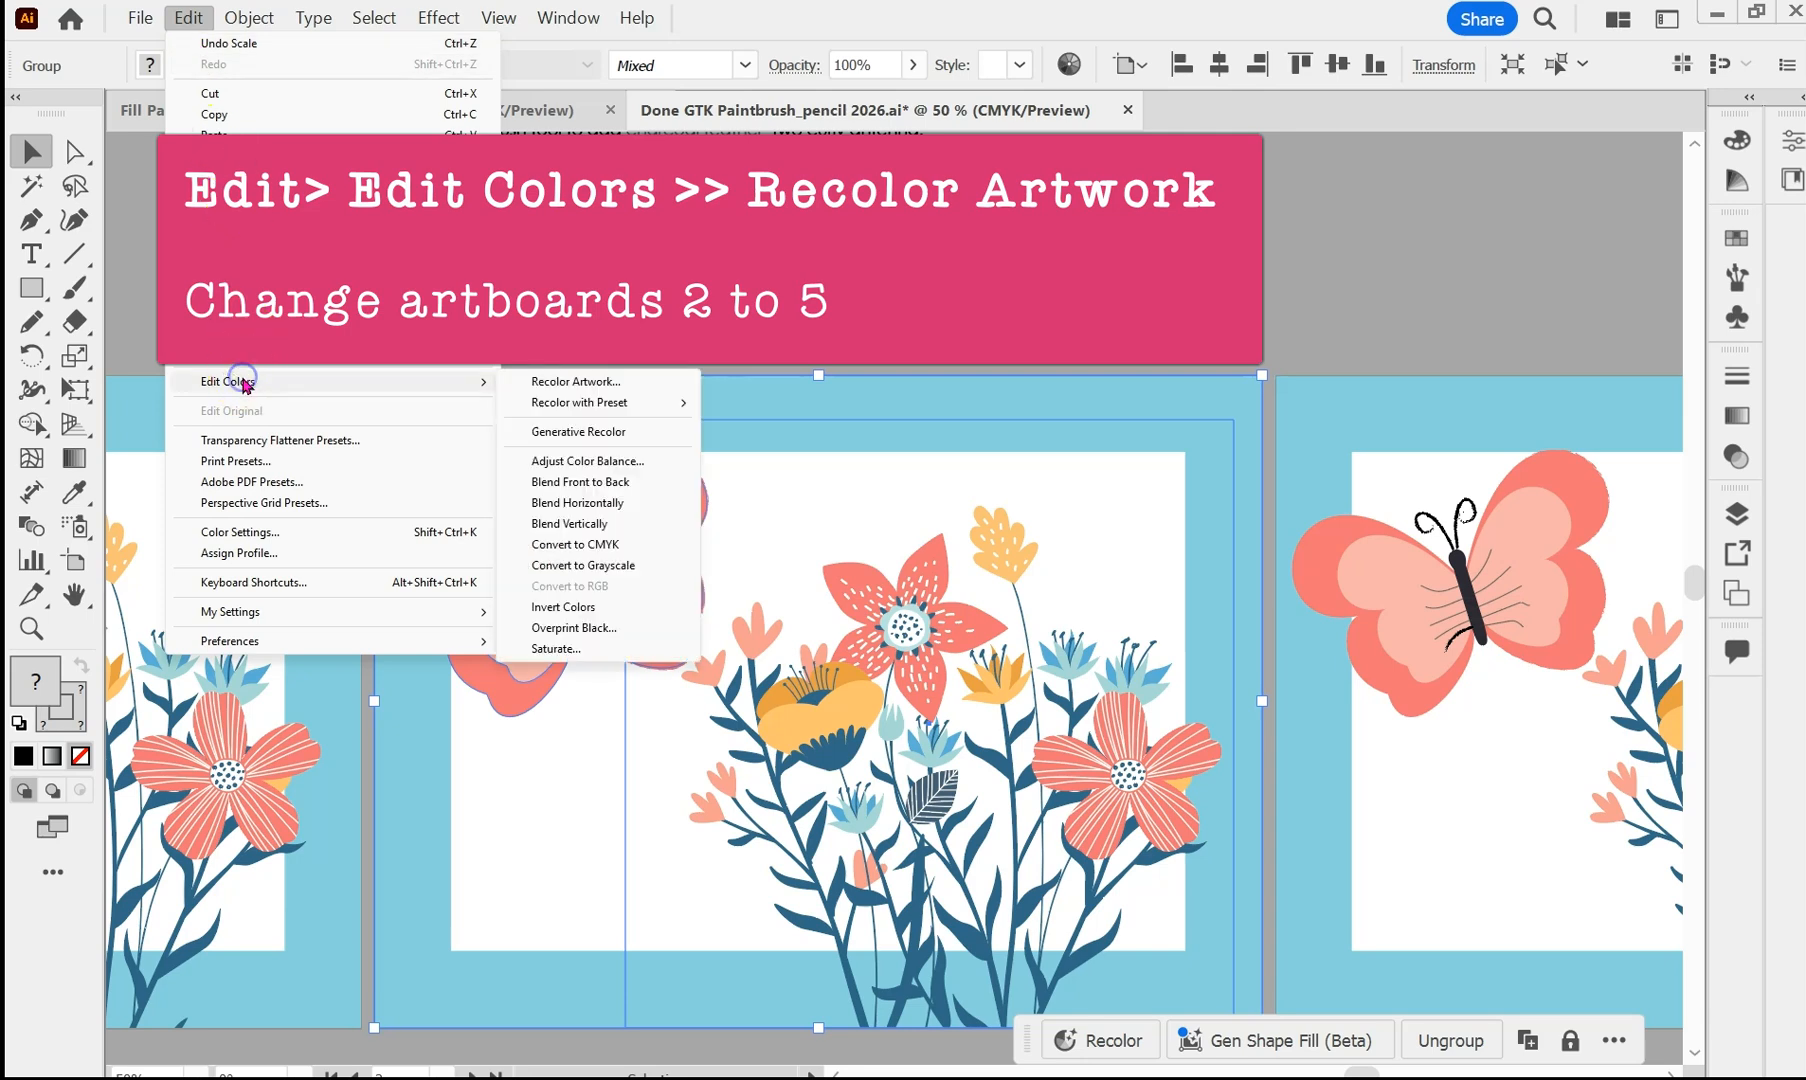
click(548, 384)
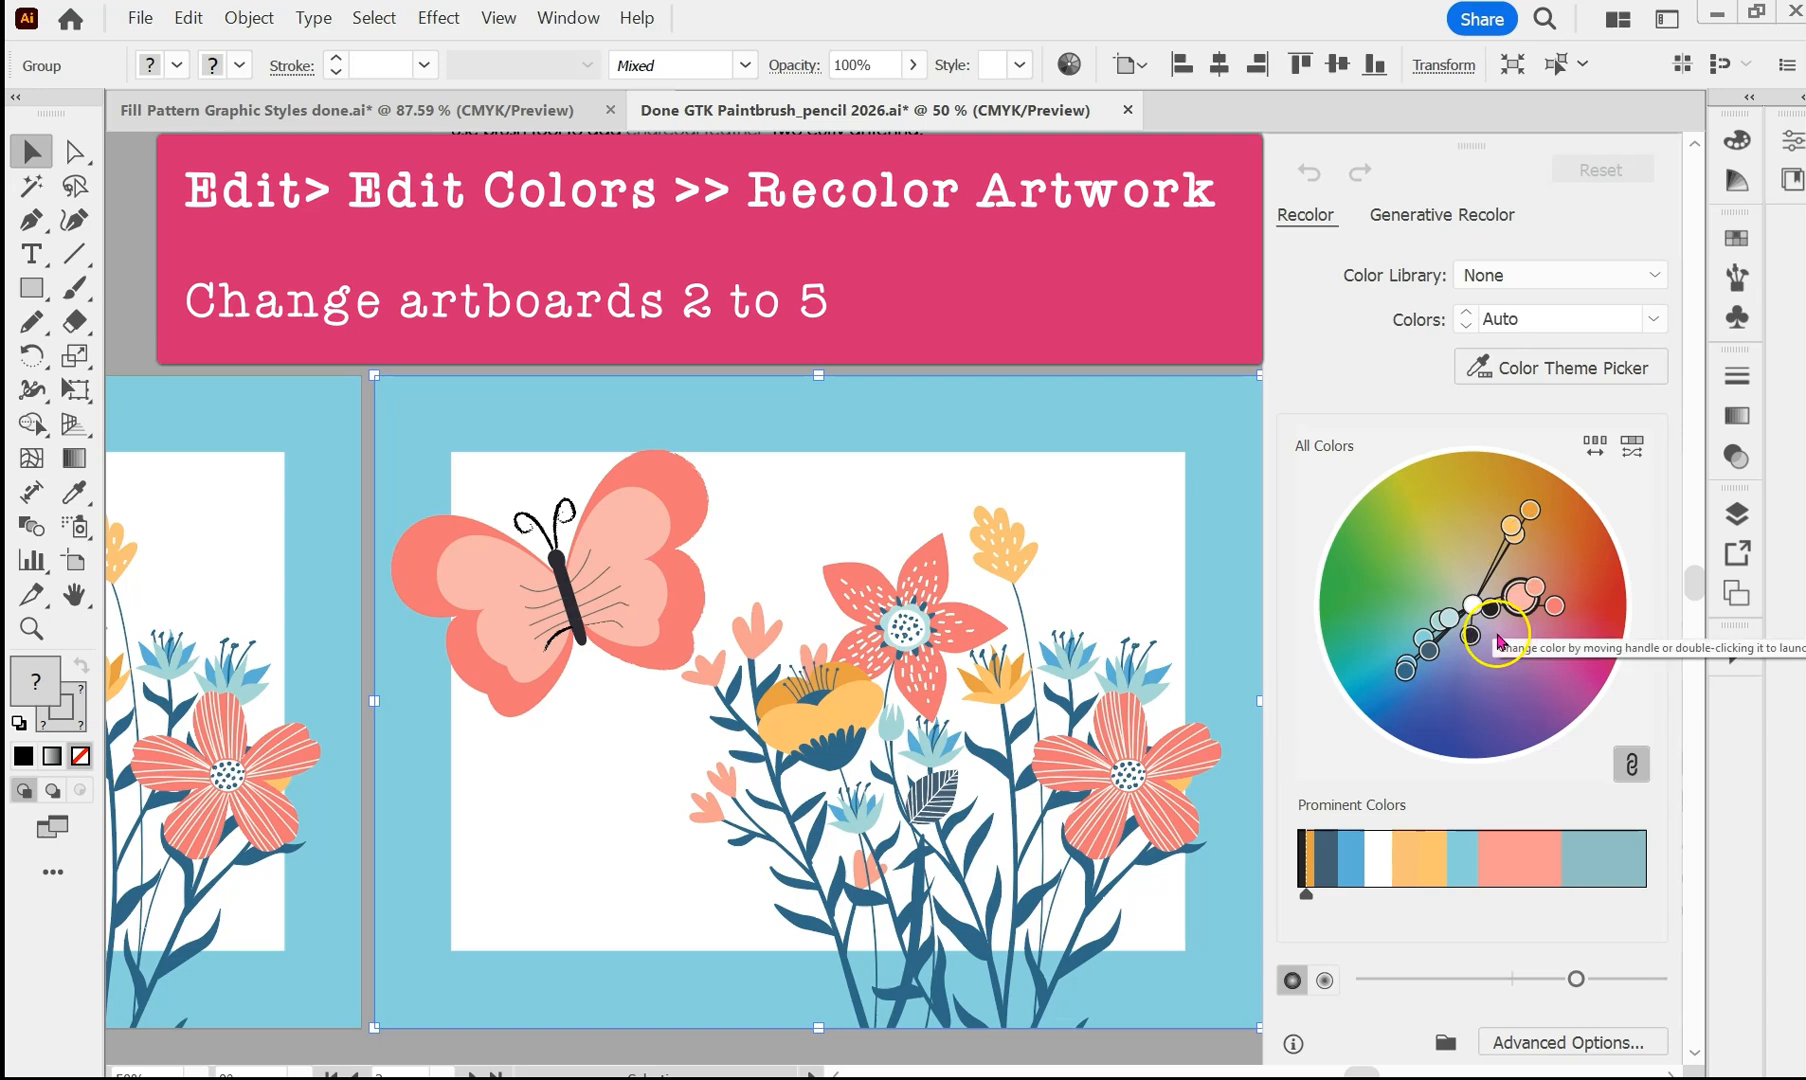
drag(1404, 678, 1357, 596)
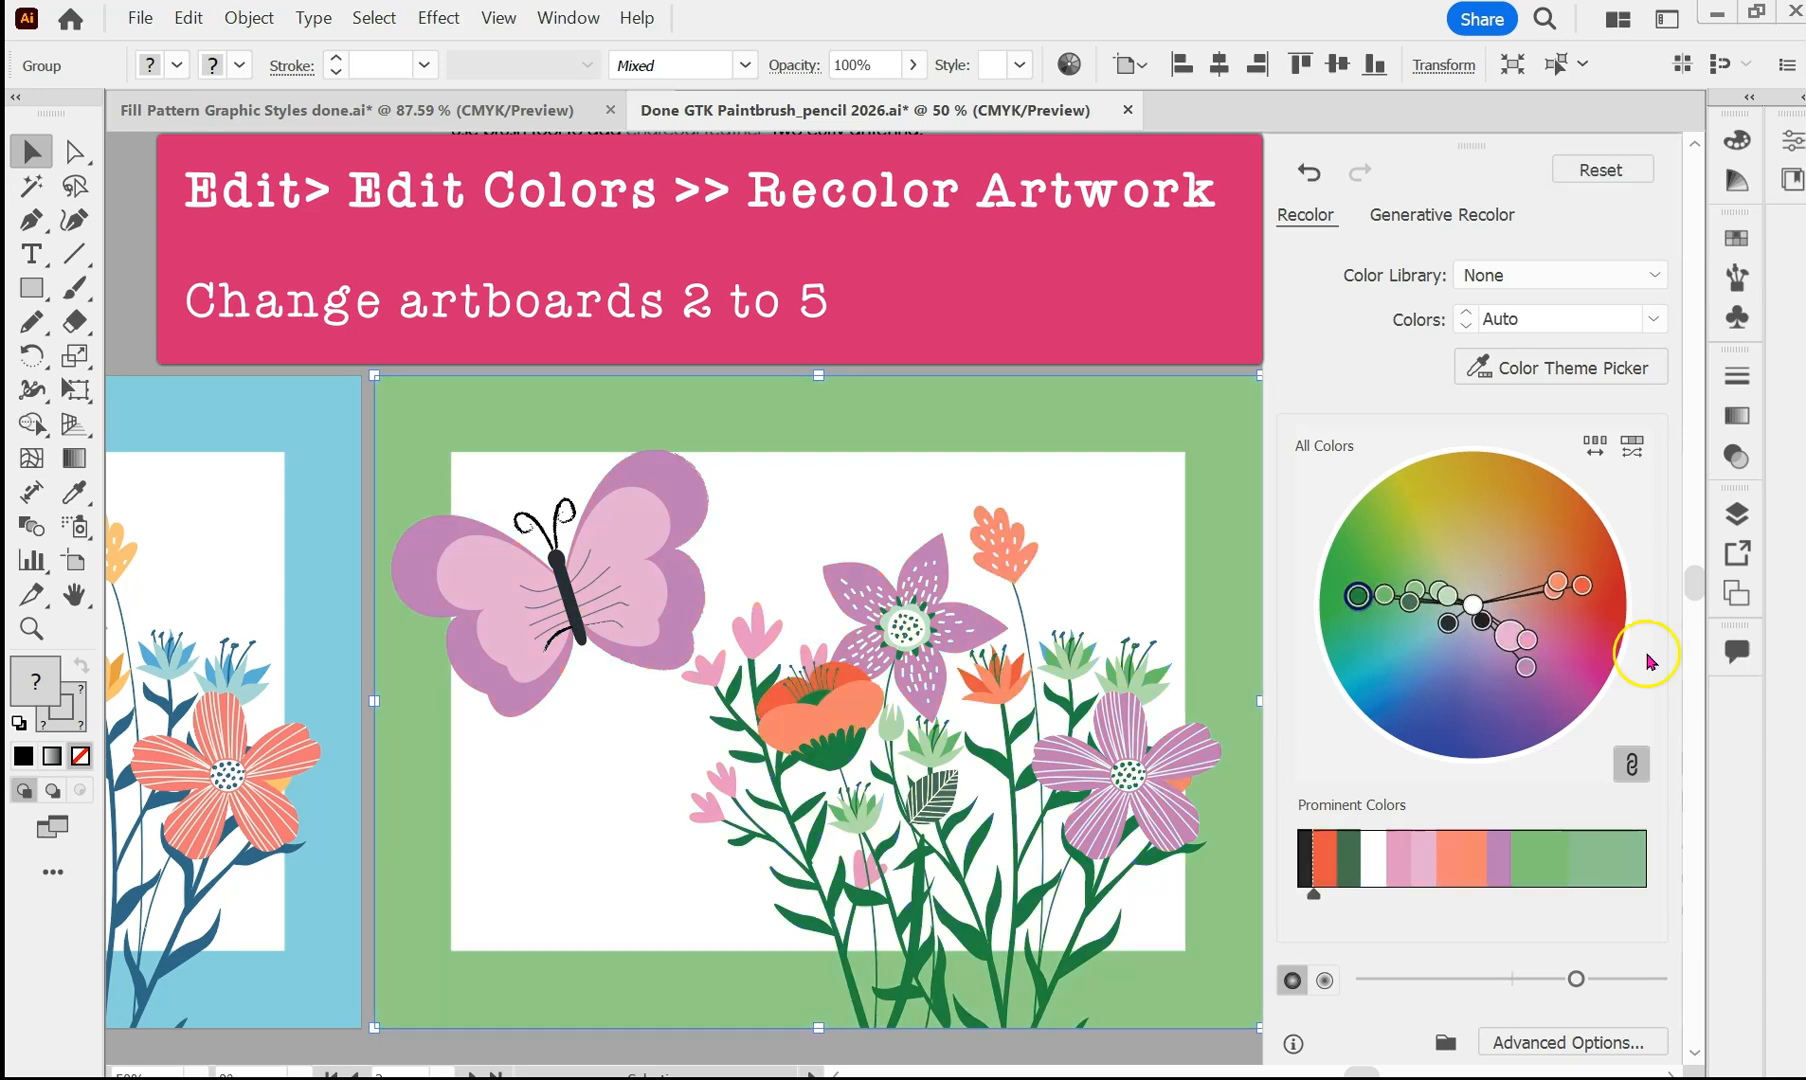
click(1524, 666)
mouse_move(1543, 657)
mouse_down()
mouse_move(1547, 549)
mouse_move(1519, 631)
mouse_up()
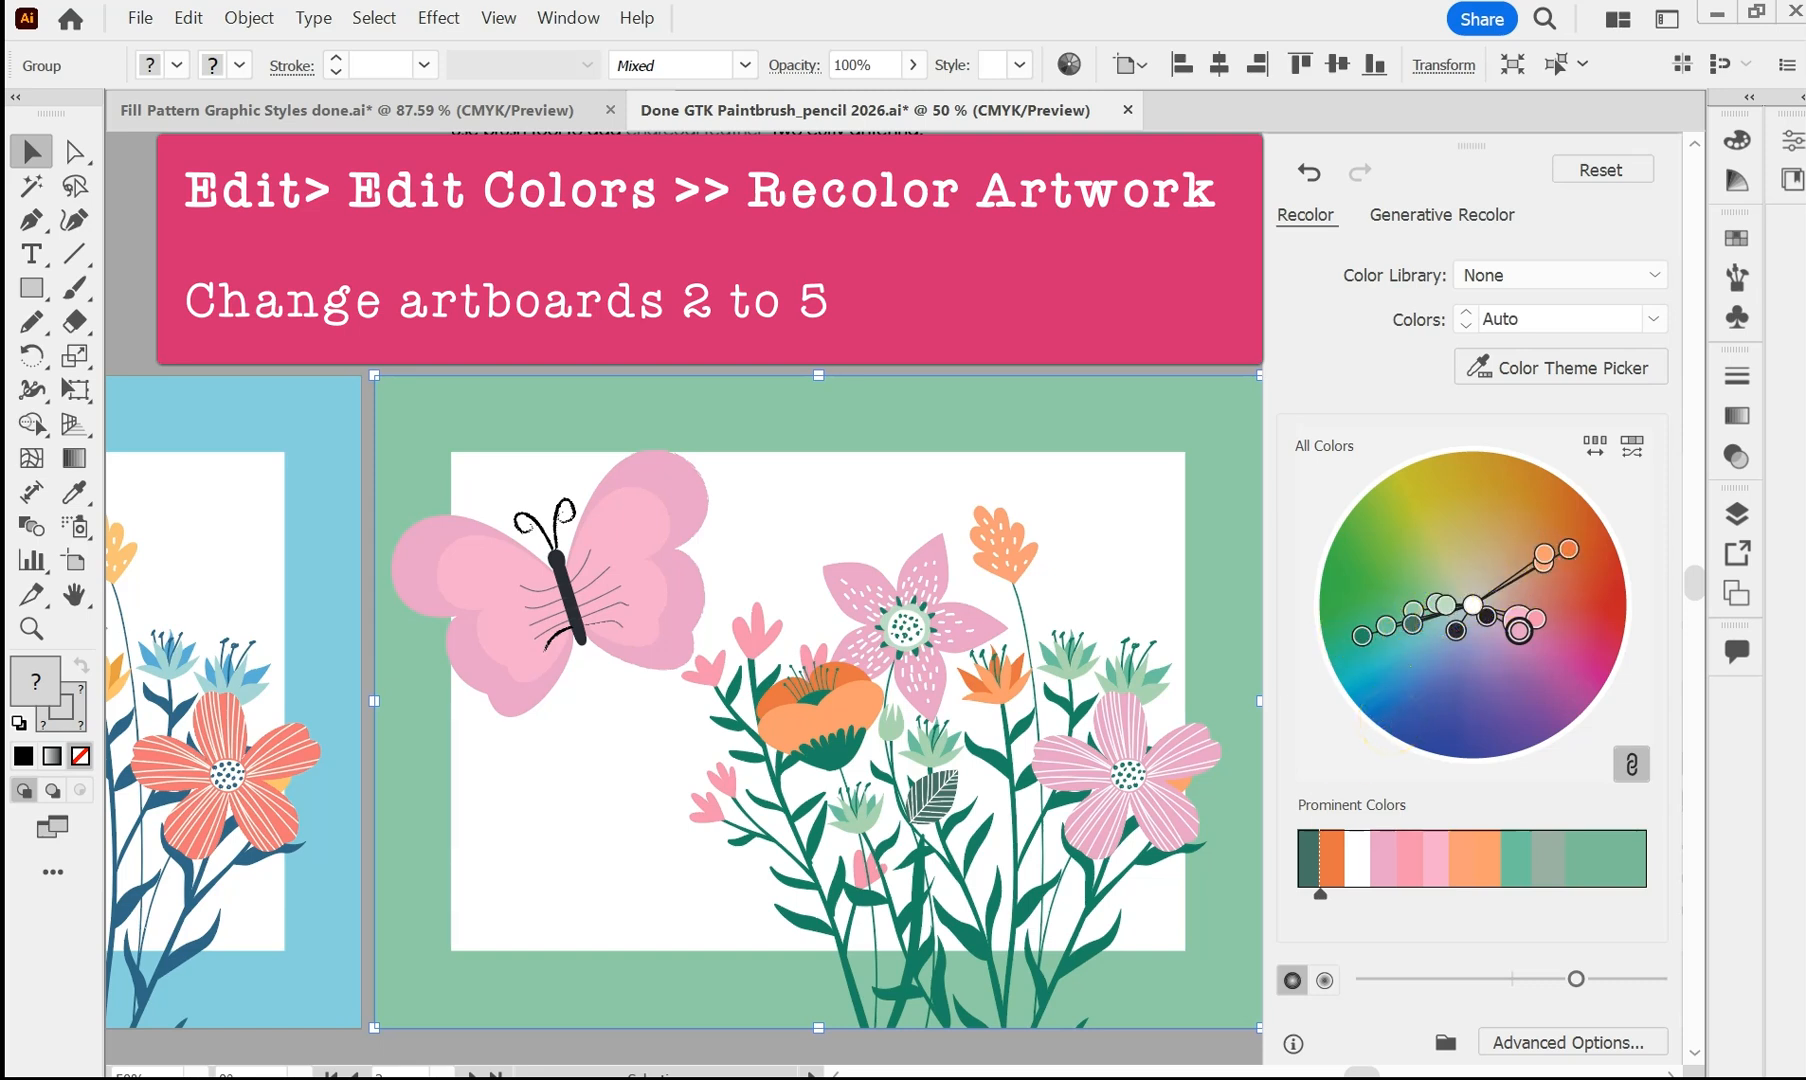
- Recolor the third artboard's group with linked harmony colors to an olive-yellow frame, blue-violet butterfly and magenta accents
drag(1363, 1072, 1399, 1072)
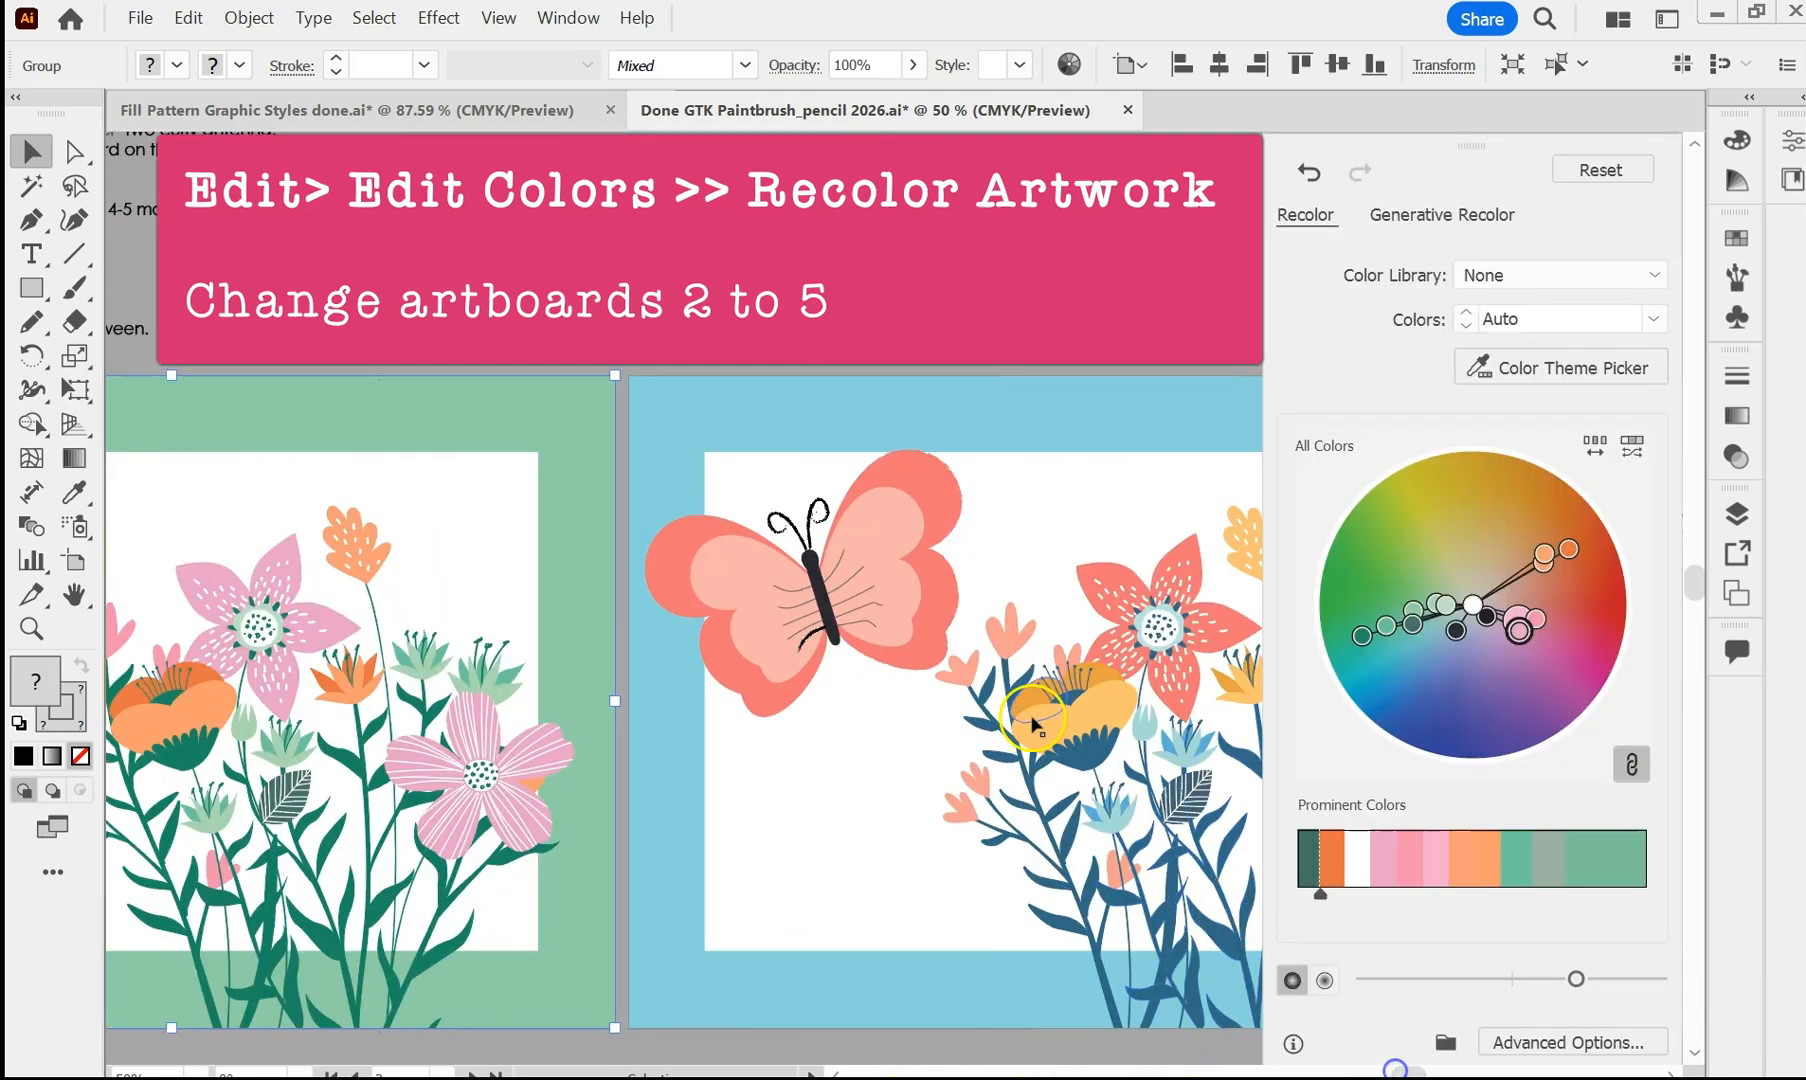
click(883, 410)
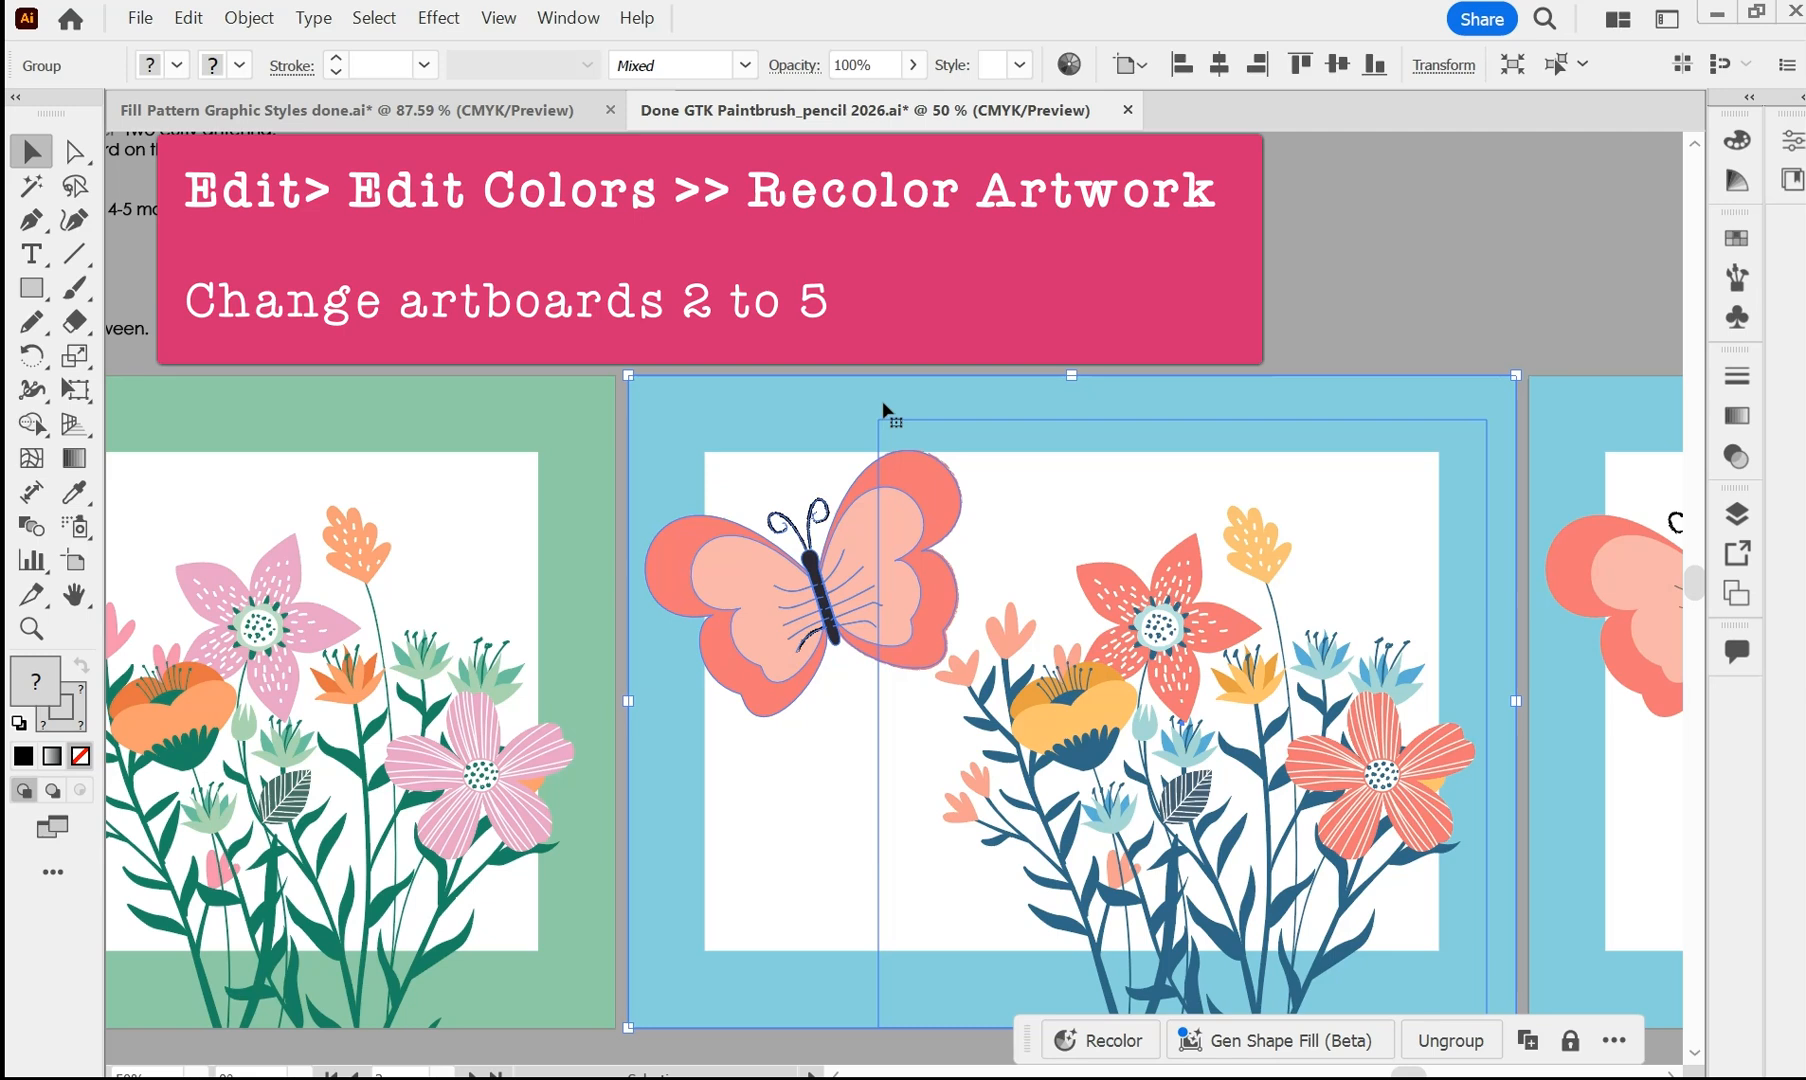
click(192, 17)
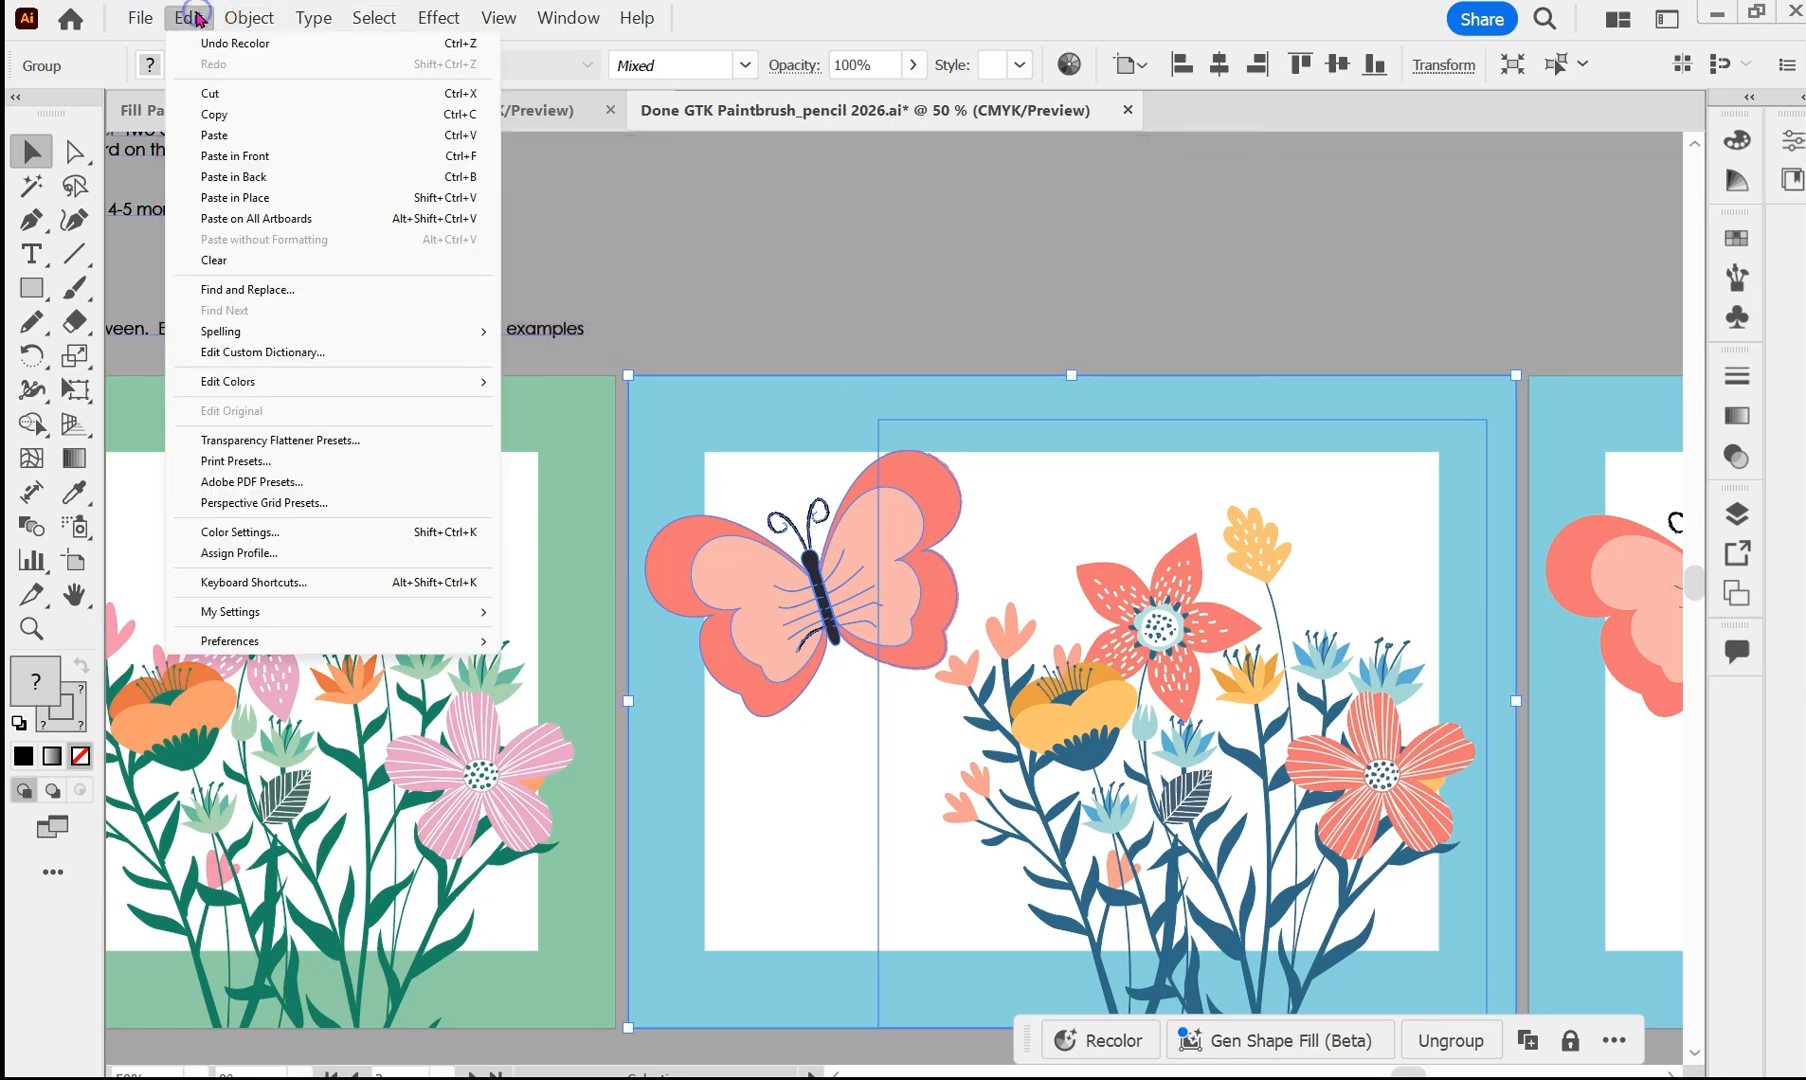
mouse_move(250, 383)
click(612, 383)
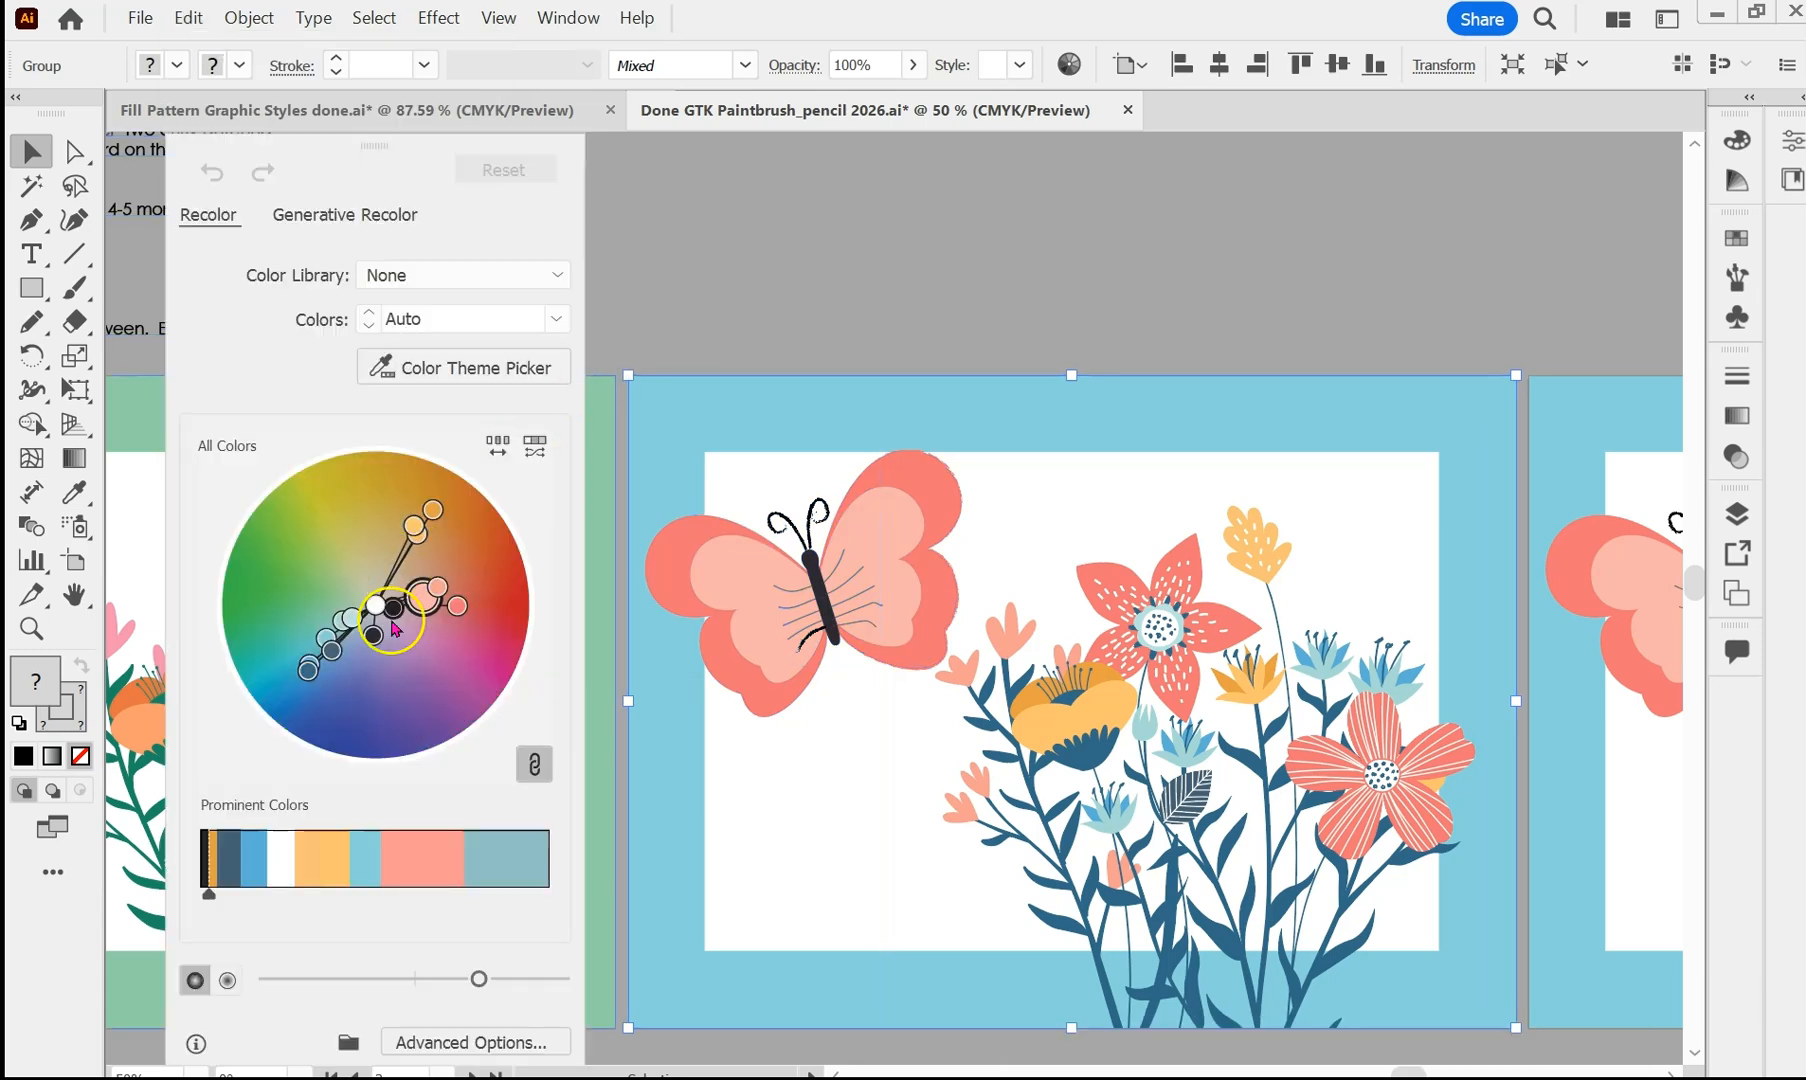
drag(312, 670, 336, 527)
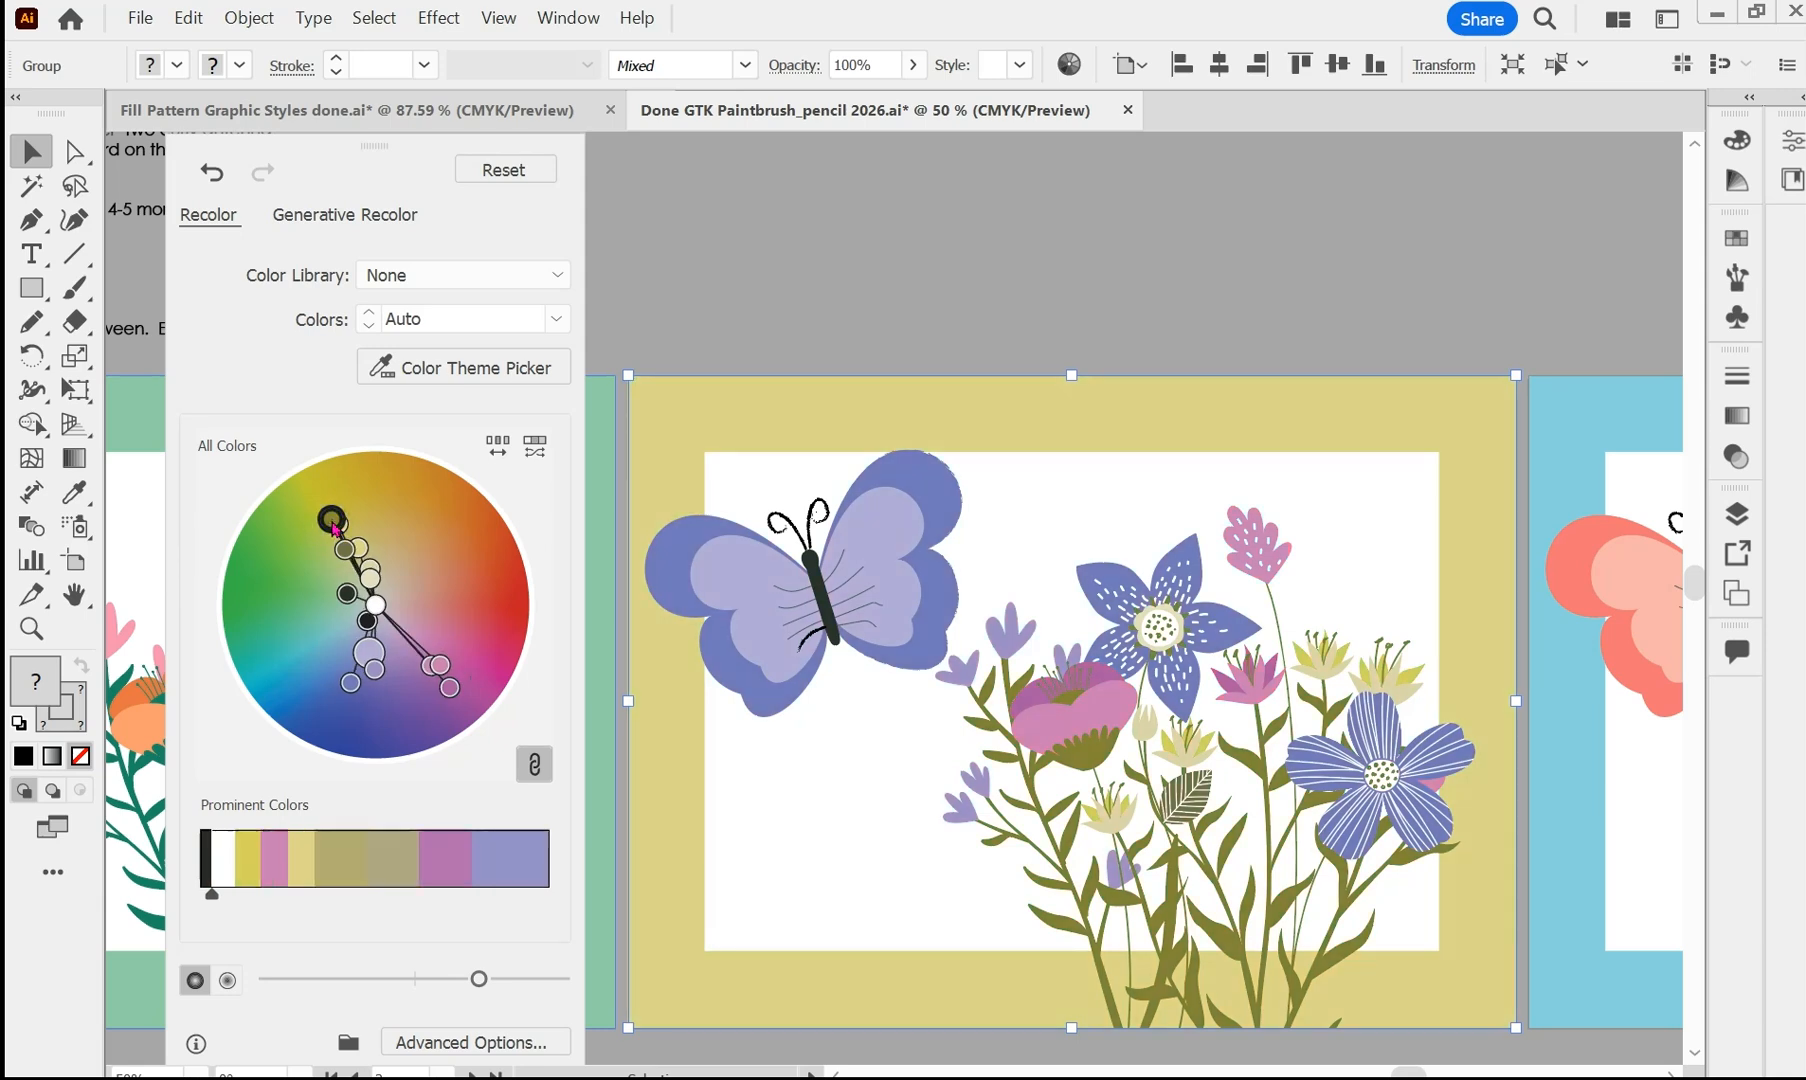
- Start Recolor Artwork for the fourth artboard's group and unlink its harmony colors
drag(1420, 1068, 1497, 1068)
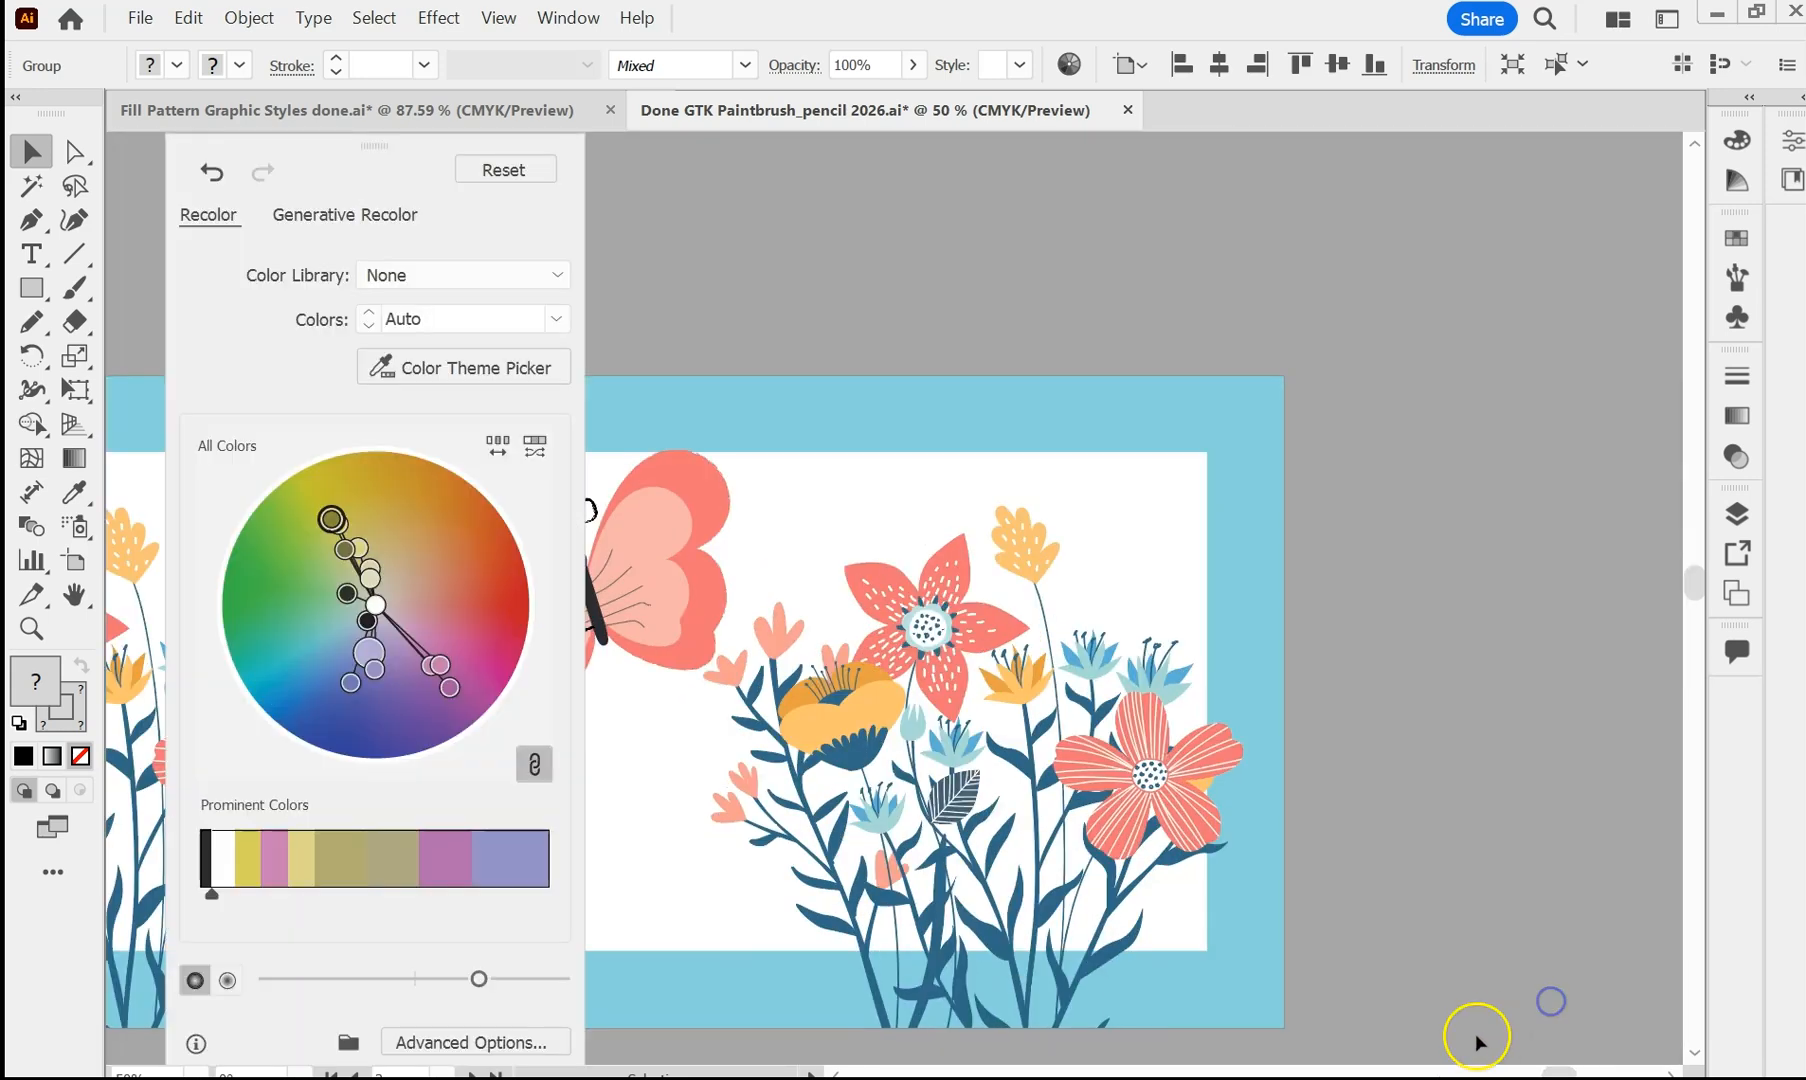
drag(1566, 1073, 1517, 1073)
click(655, 304)
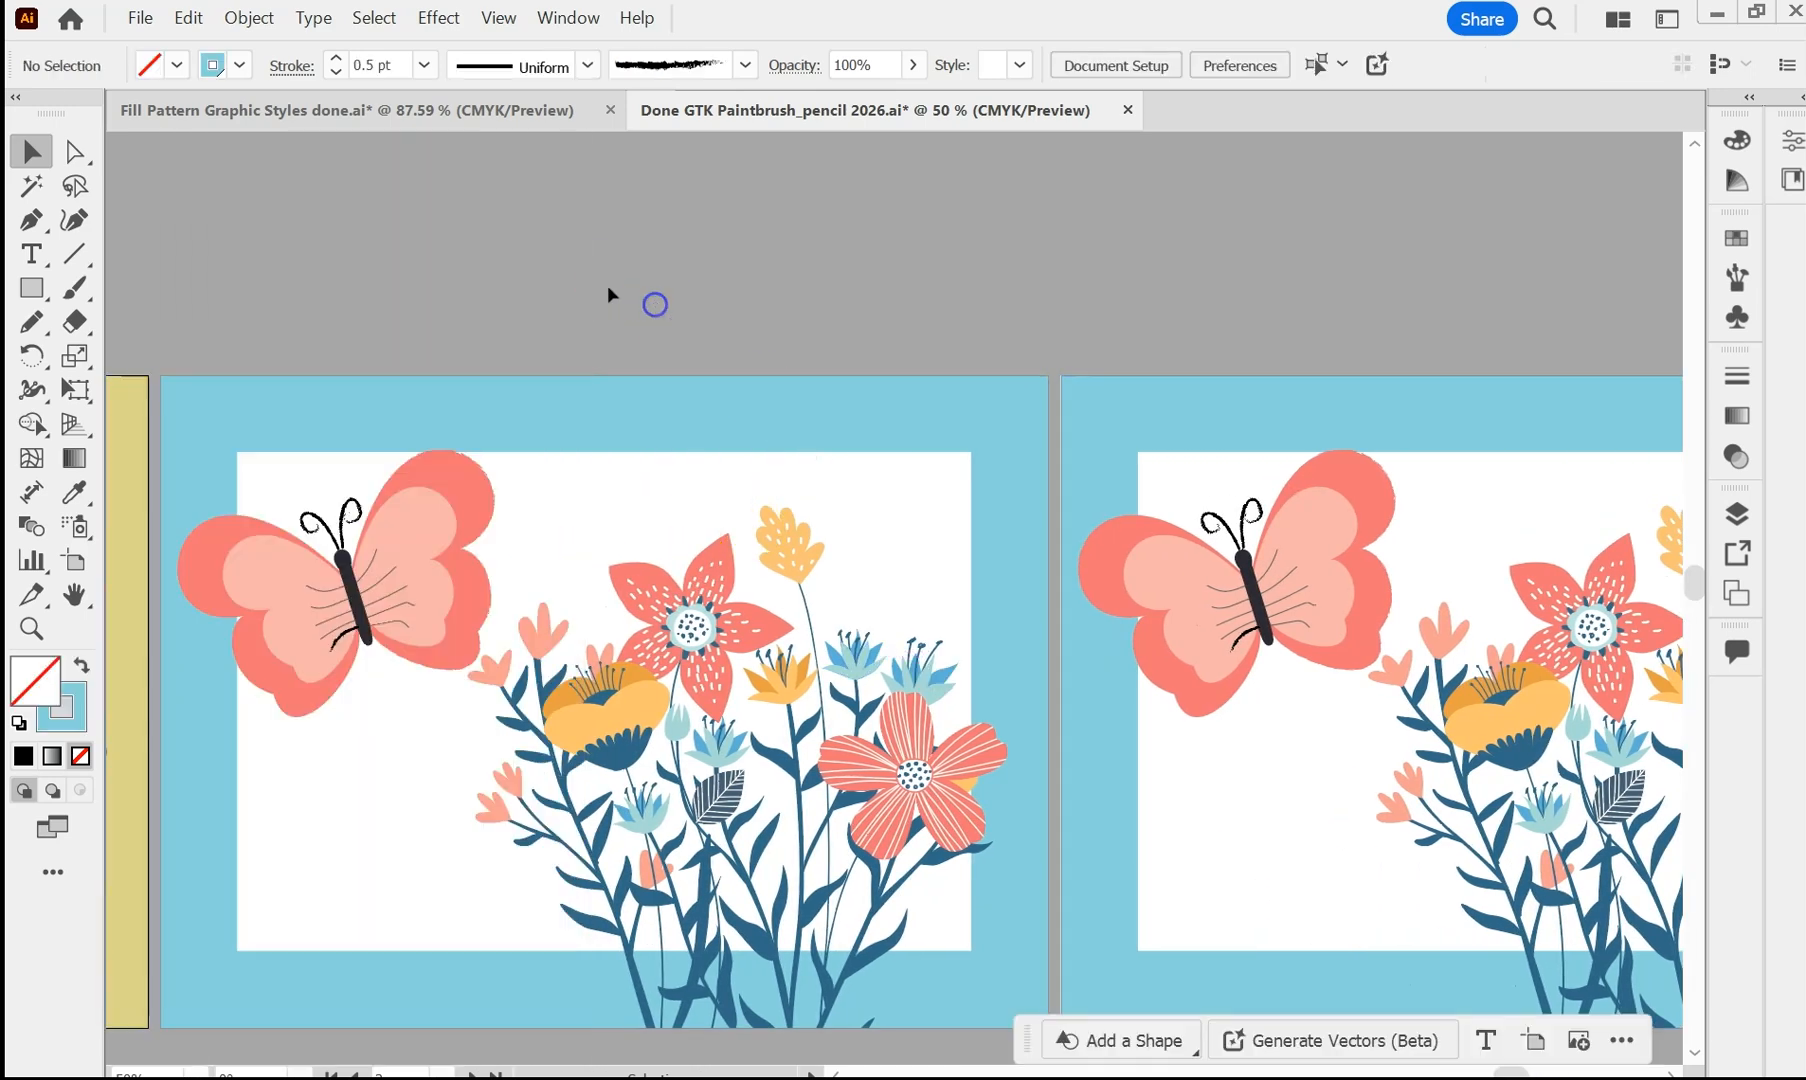
click(977, 988)
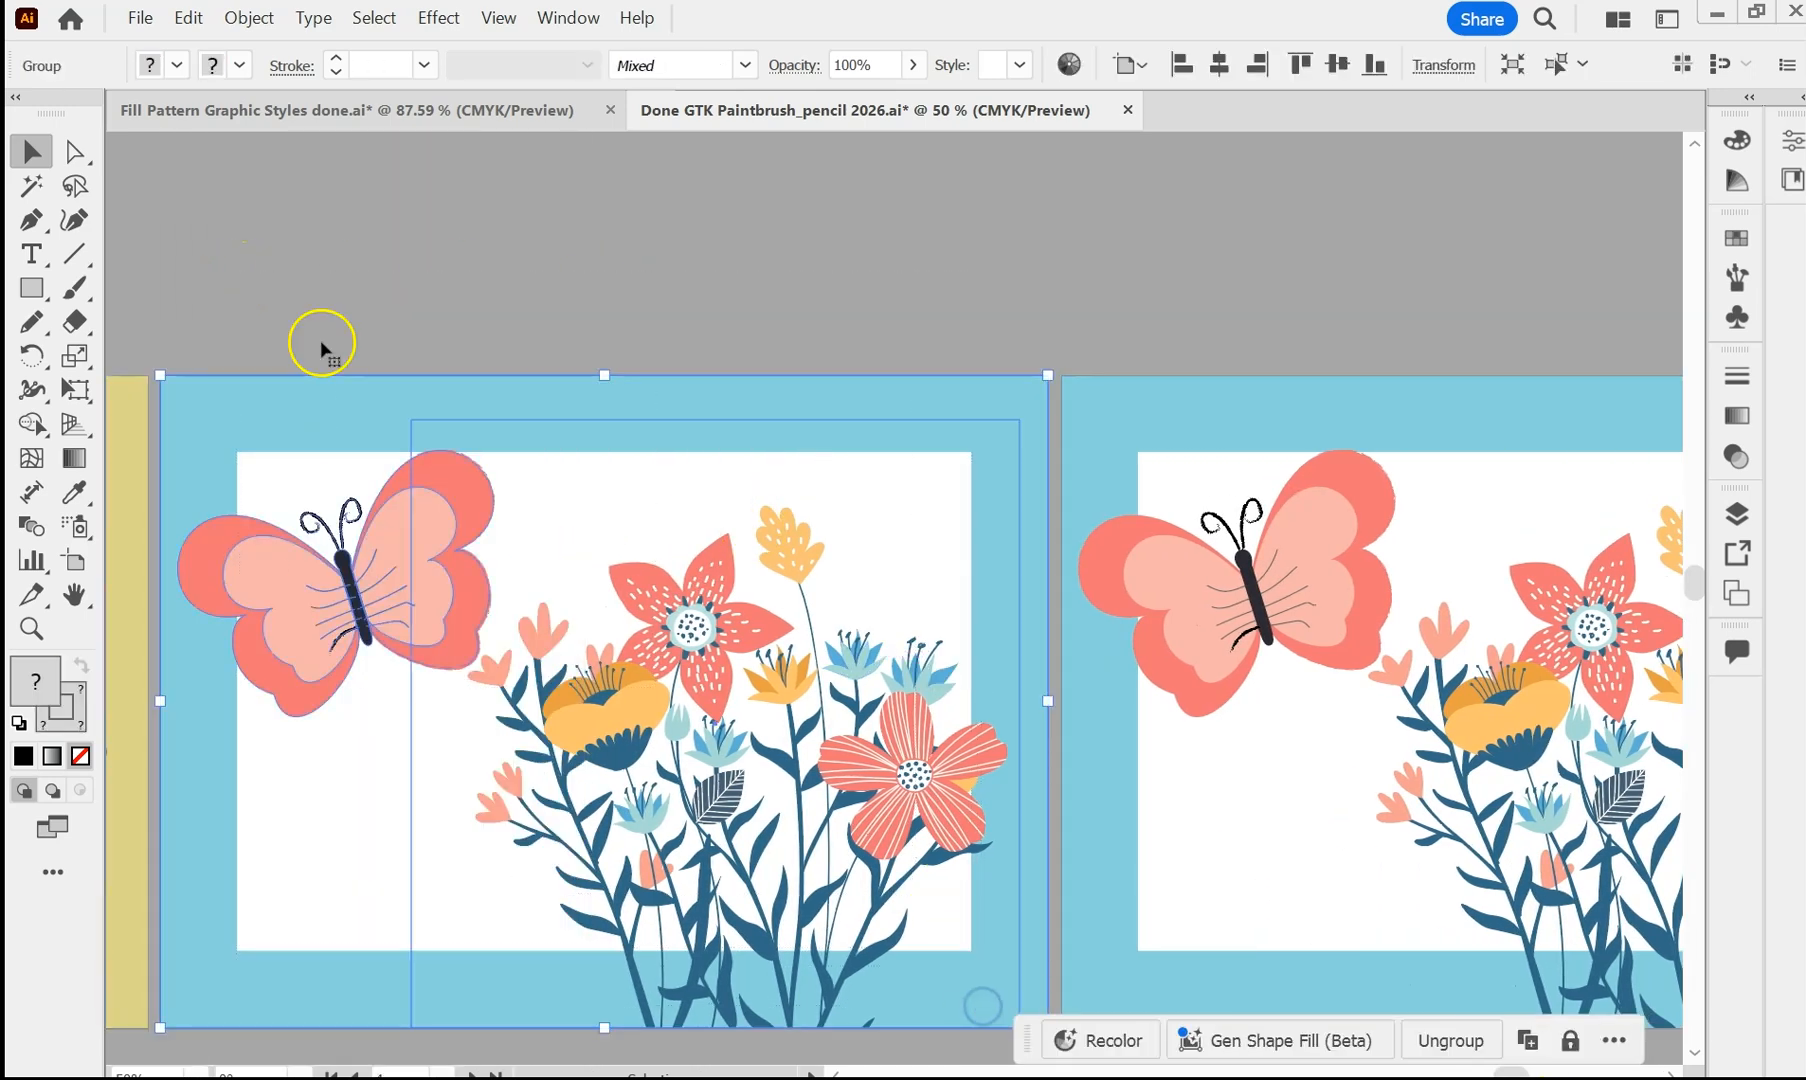
click(189, 18)
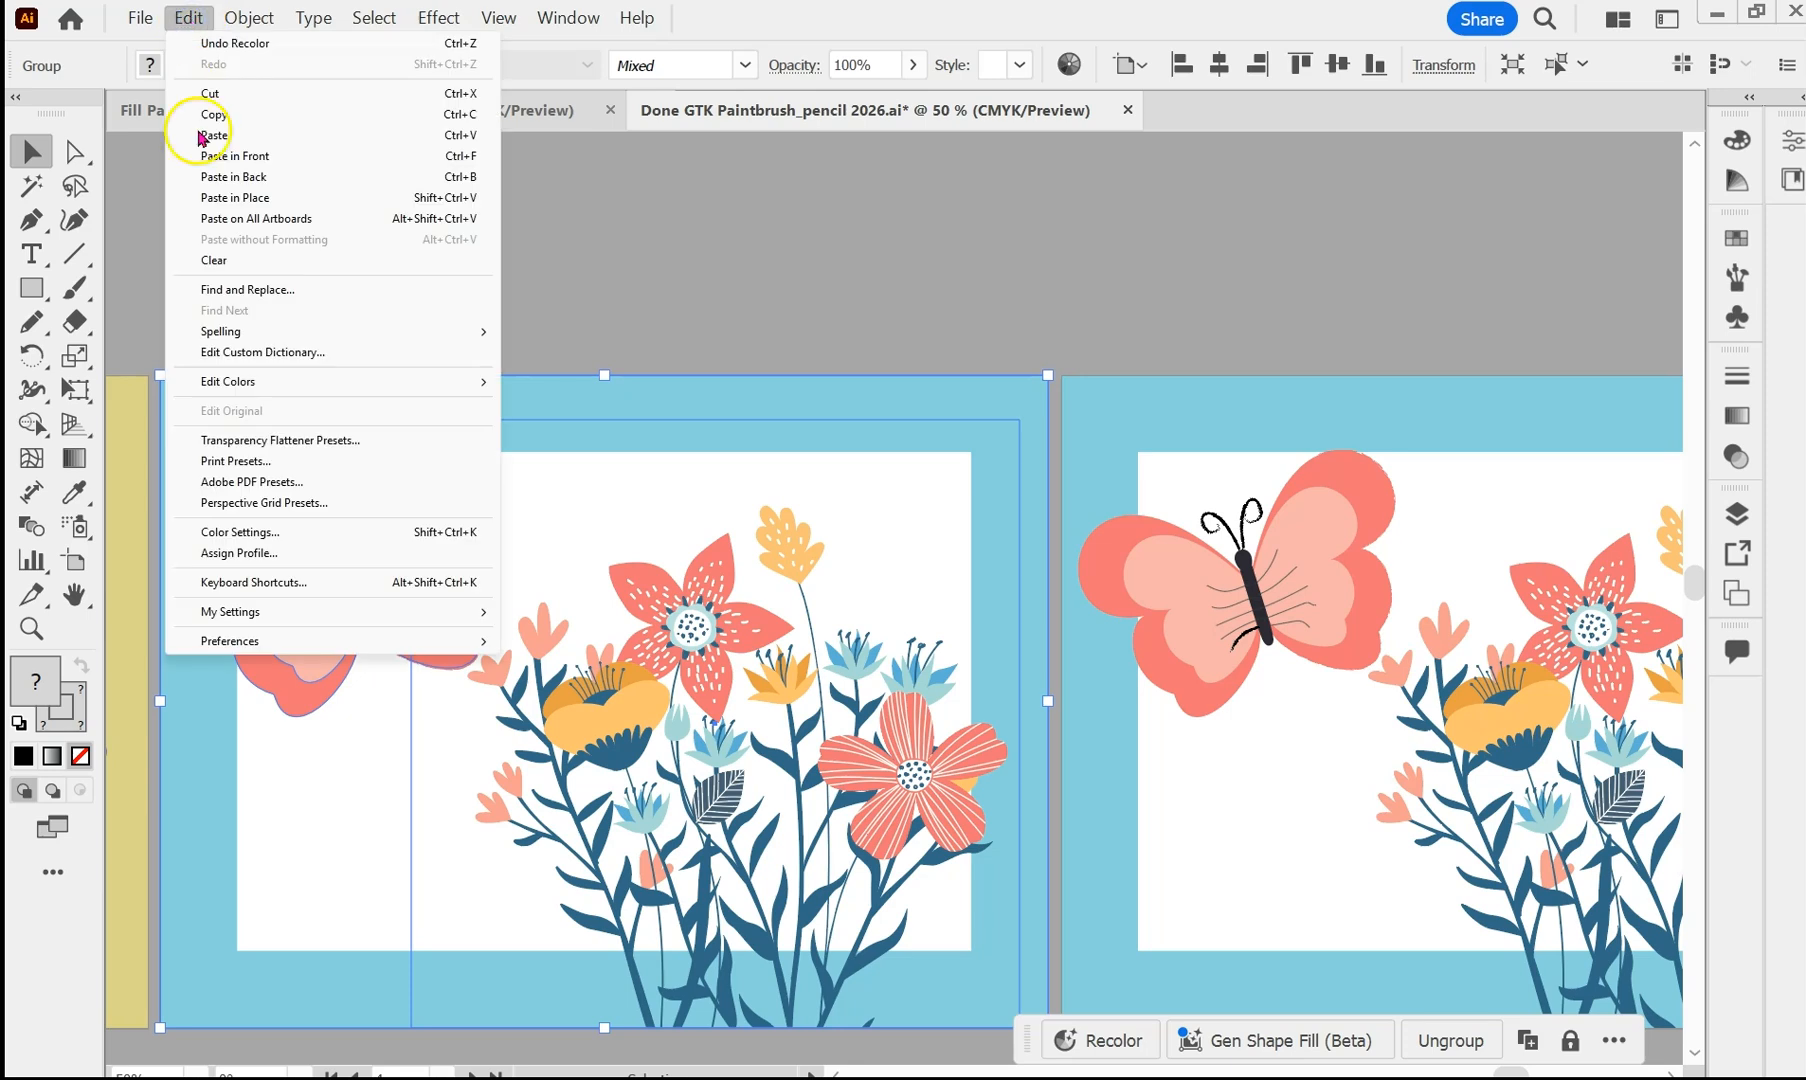
mouse_move(400, 385)
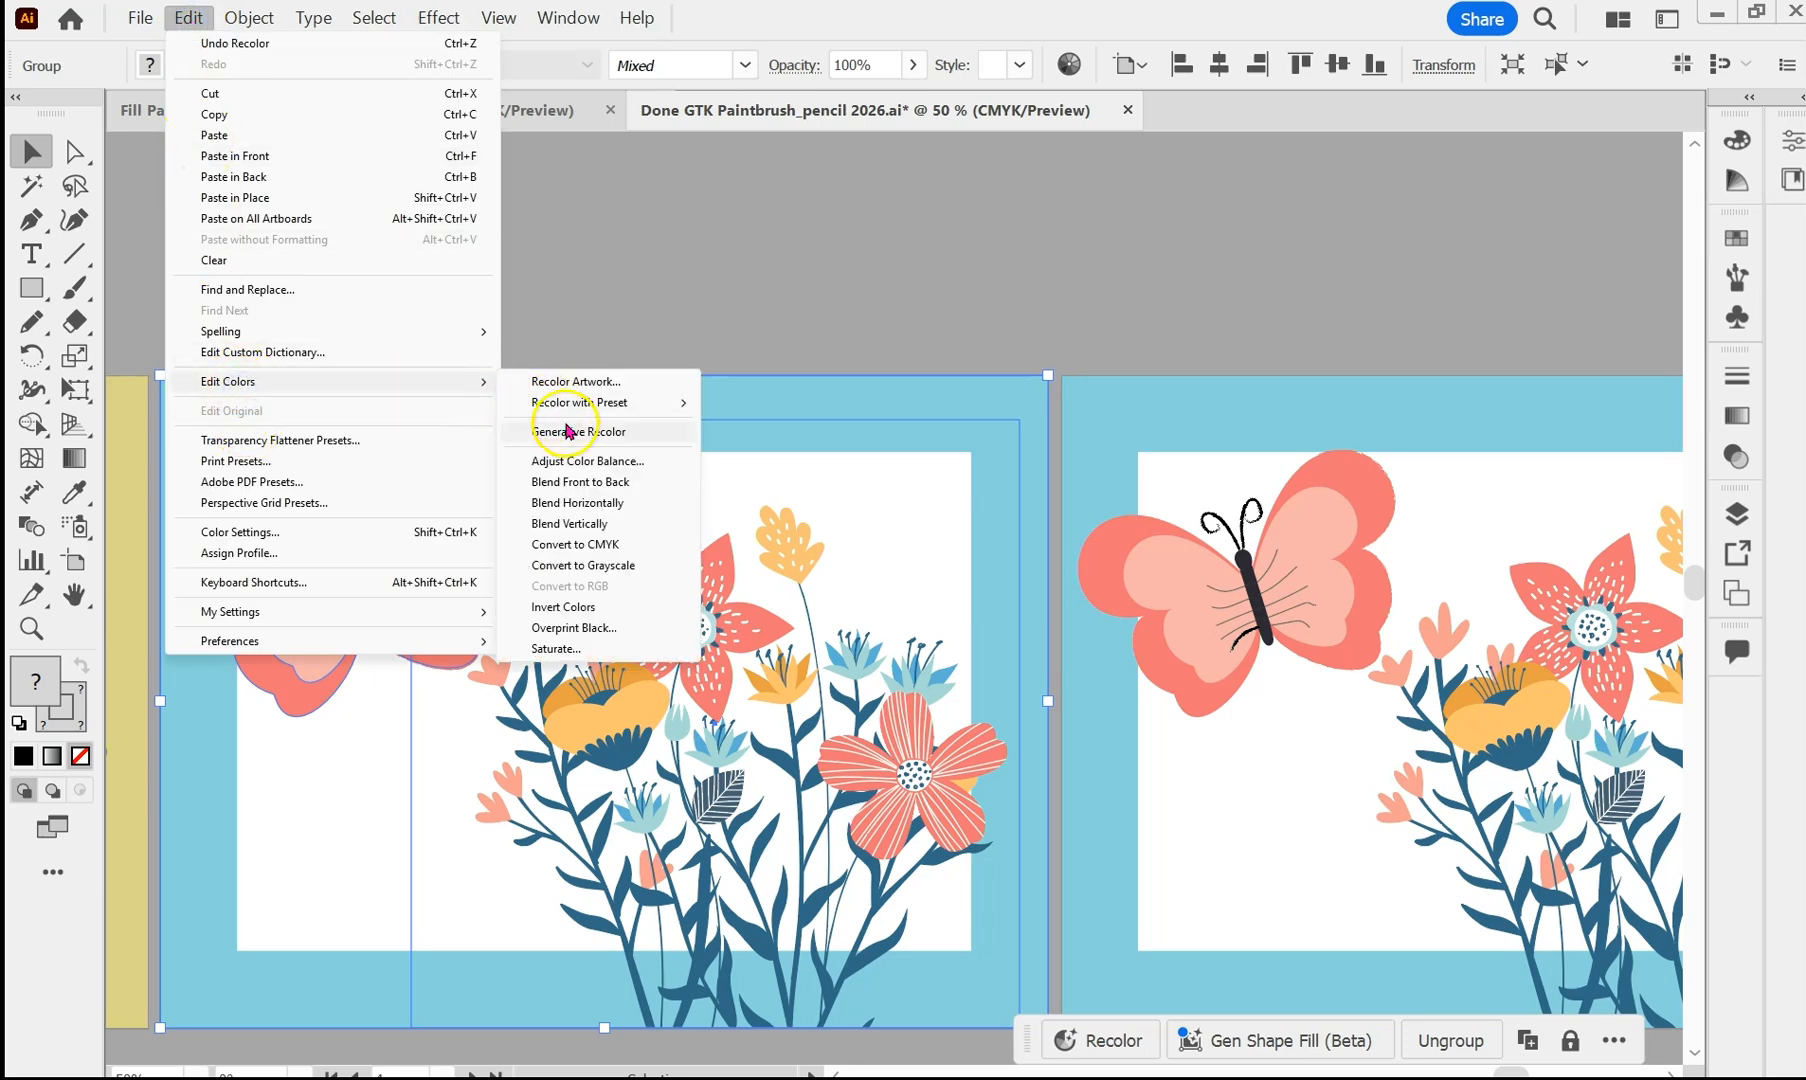
click(580, 380)
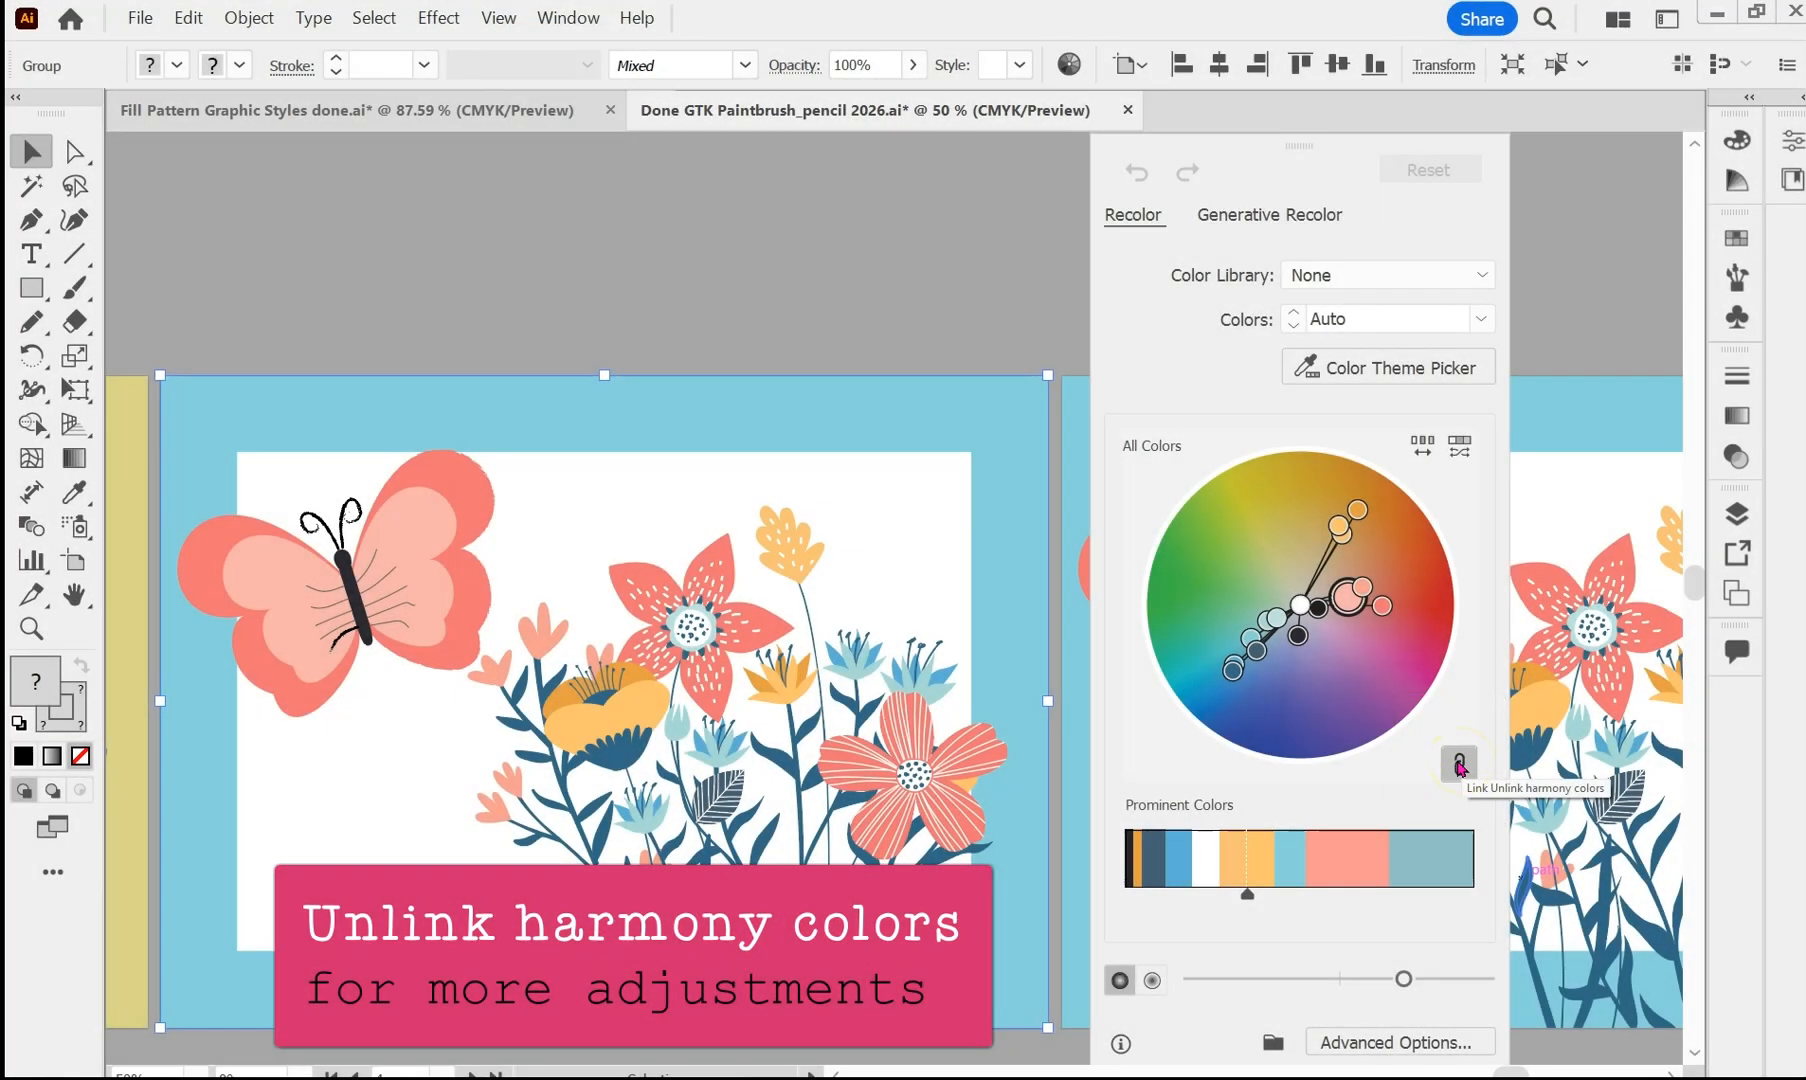
click(1460, 765)
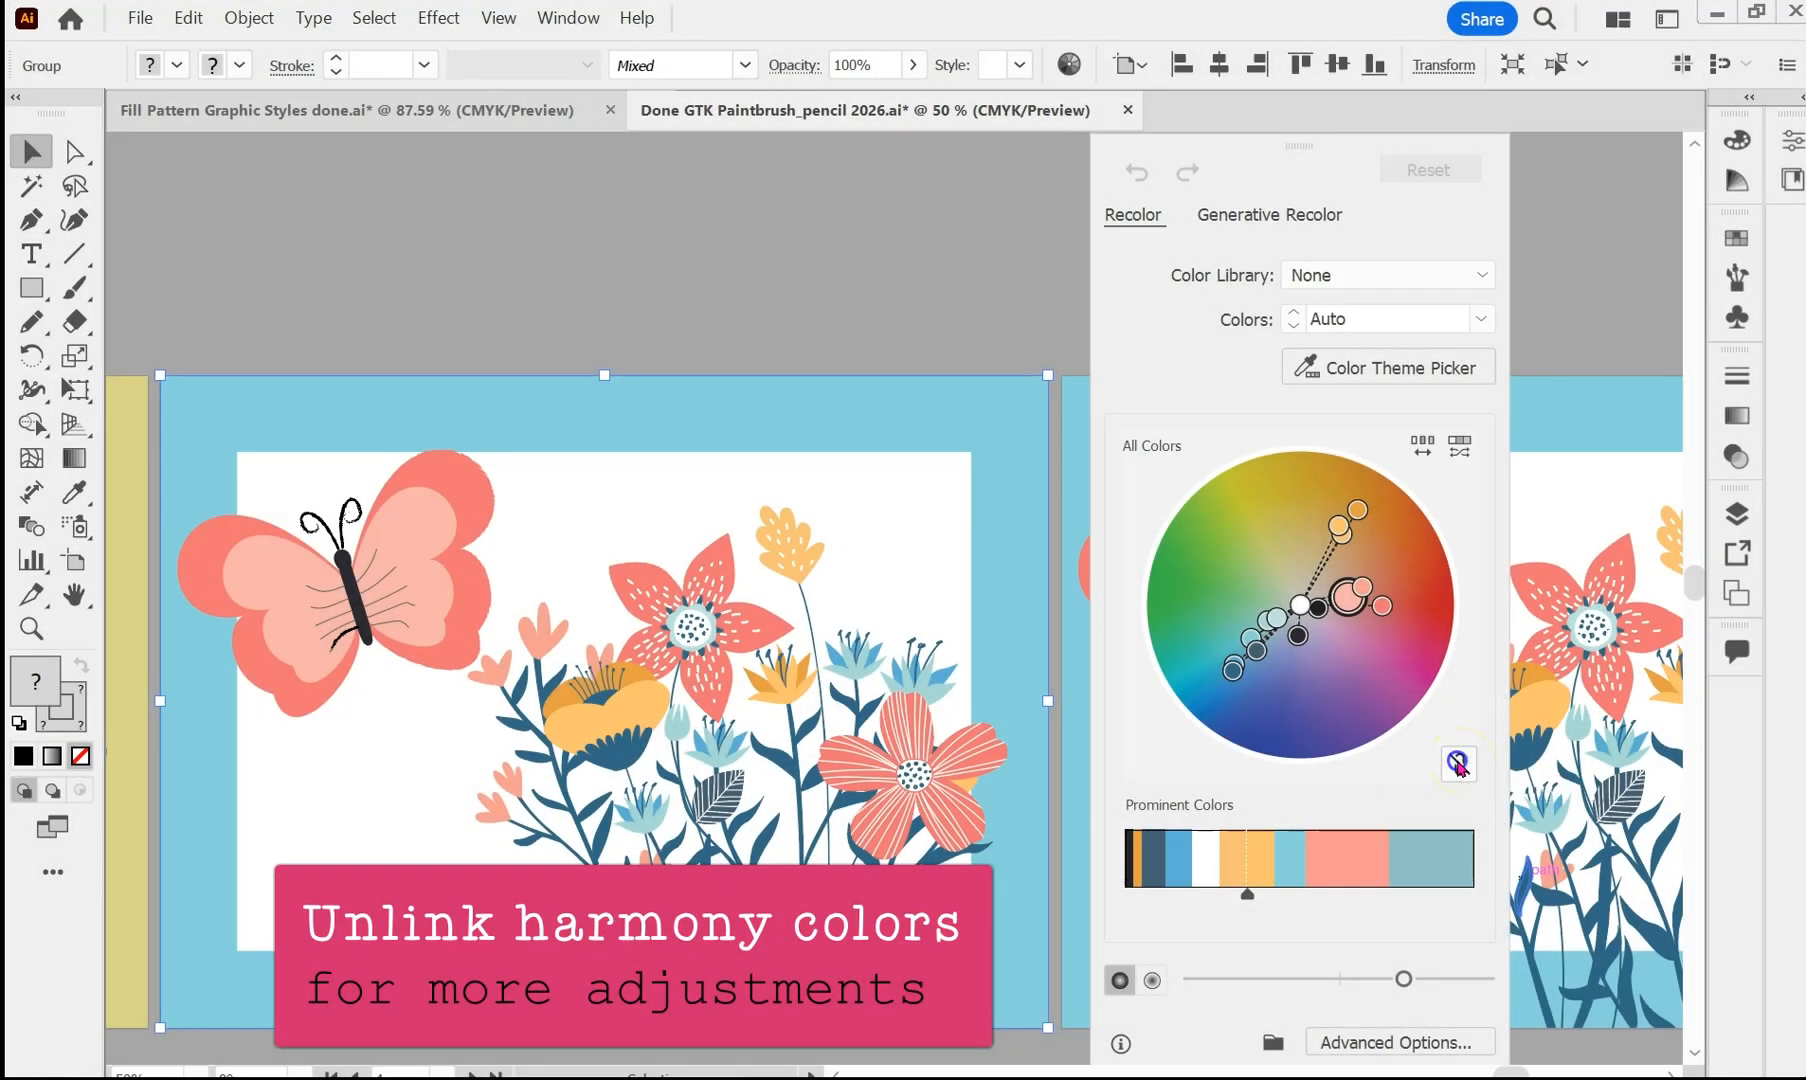
- Shift individual colors of the fourth artboard's group to a bright blue frame, green stems, pink outer wings and orange buds
click(1235, 669)
mouse_move(1235, 669)
mouse_down()
mouse_move(1312, 713)
mouse_move(1235, 666)
mouse_move(1237, 704)
mouse_up()
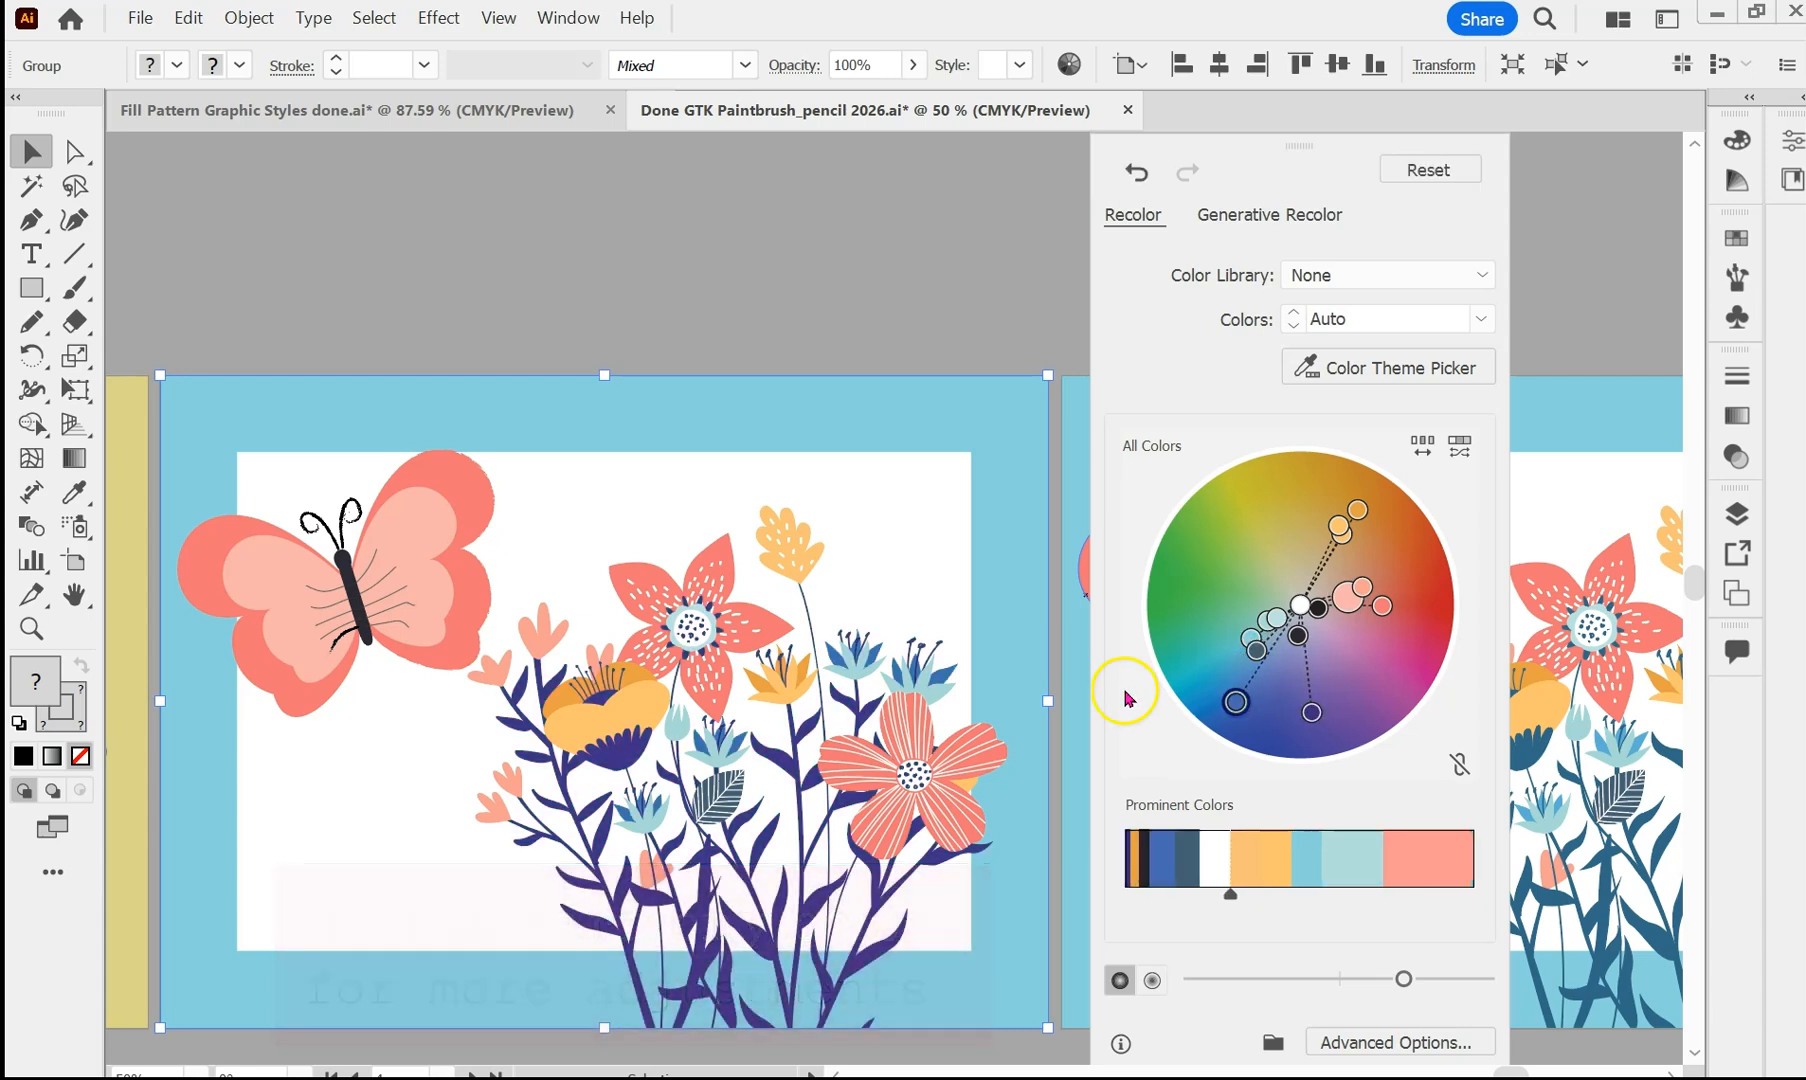
drag(1266, 622, 1211, 573)
drag(1256, 650, 1192, 624)
click(1312, 712)
drag(1313, 716, 1269, 711)
drag(1363, 588, 1395, 658)
drag(1251, 639, 1221, 681)
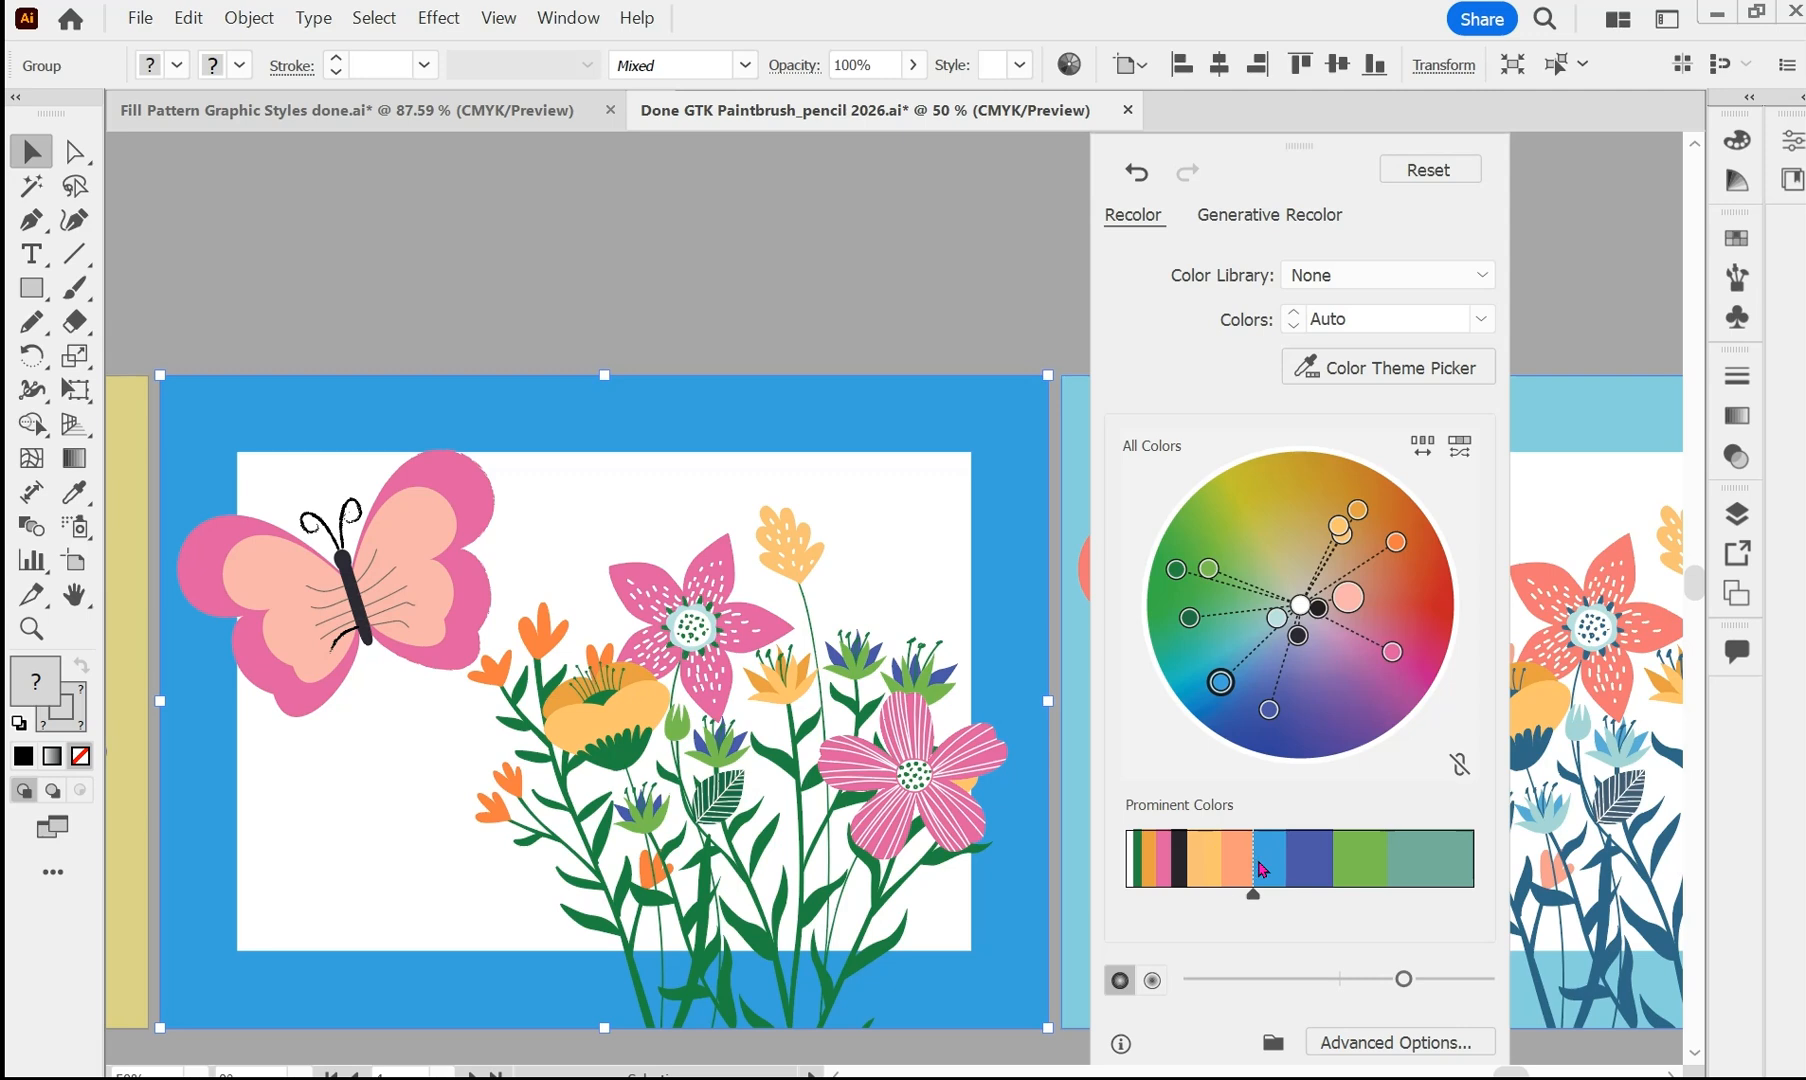
drag(1266, 897, 1262, 906)
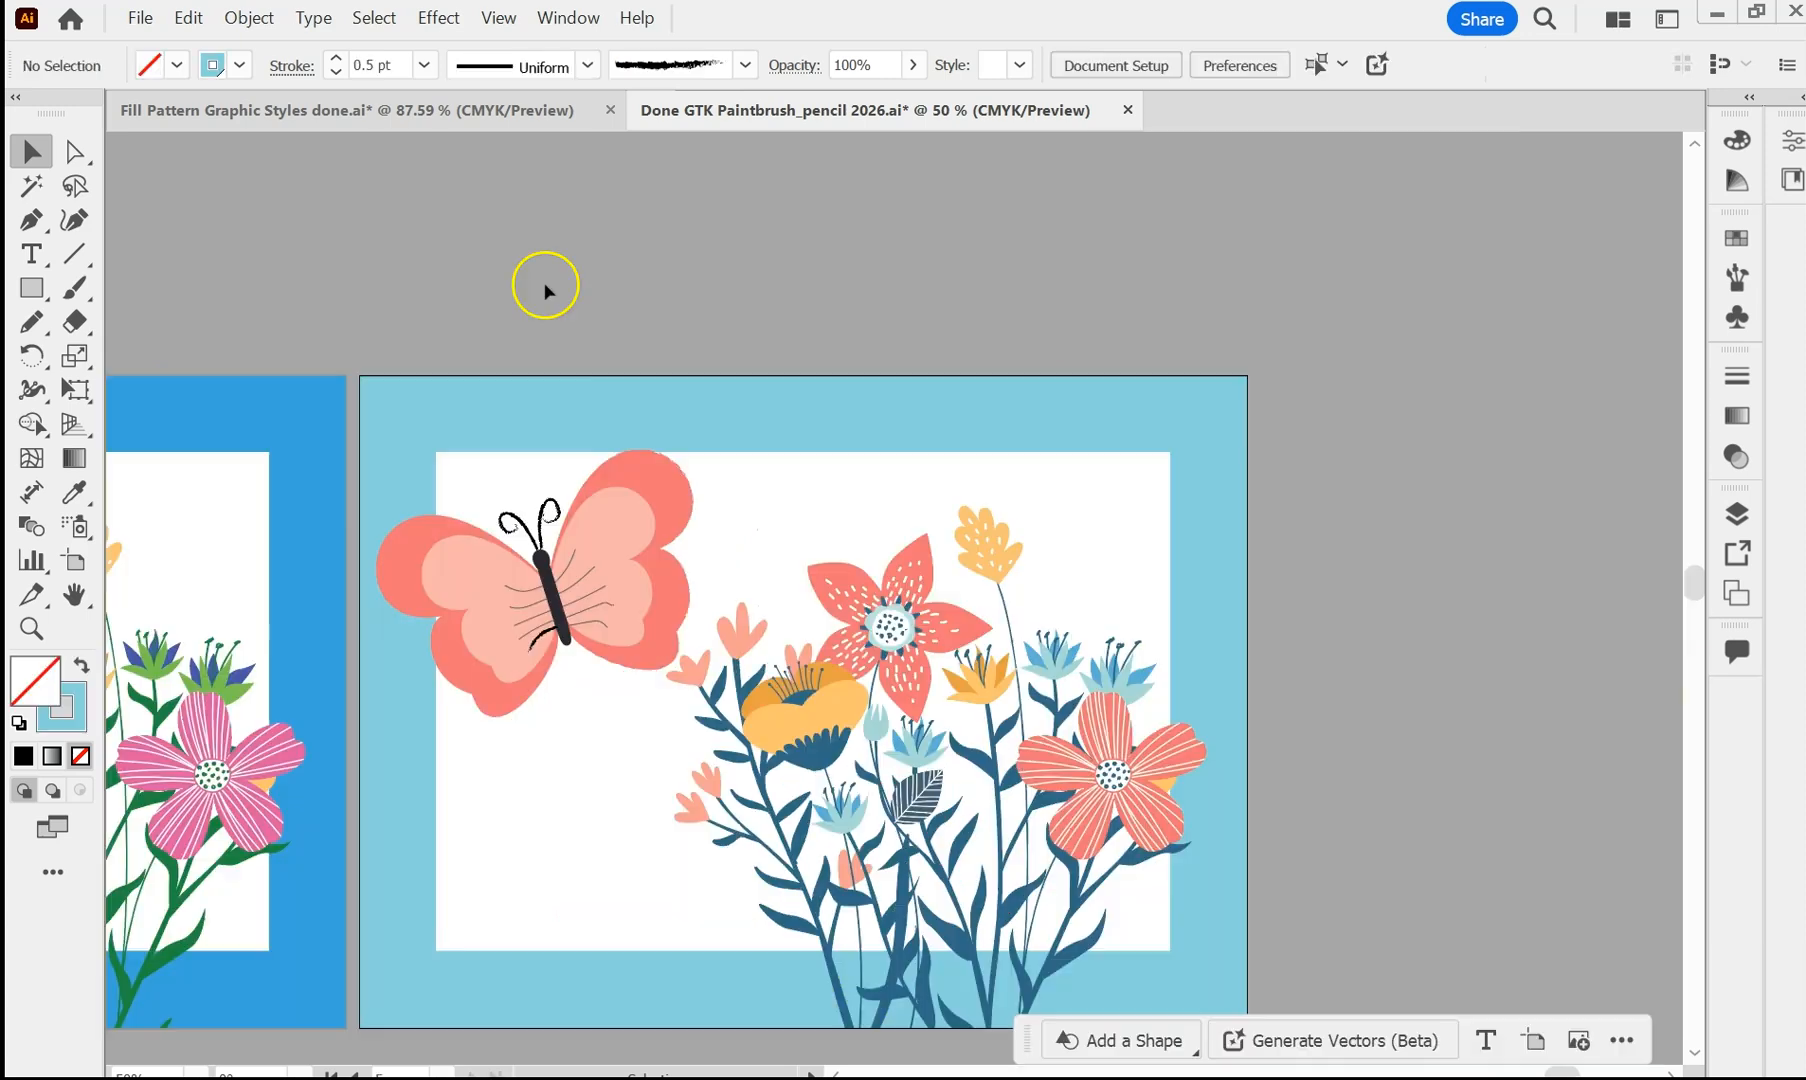
- Start Recolor Artwork for the fifth artboard's group and apply the Celebration color library
click(540, 398)
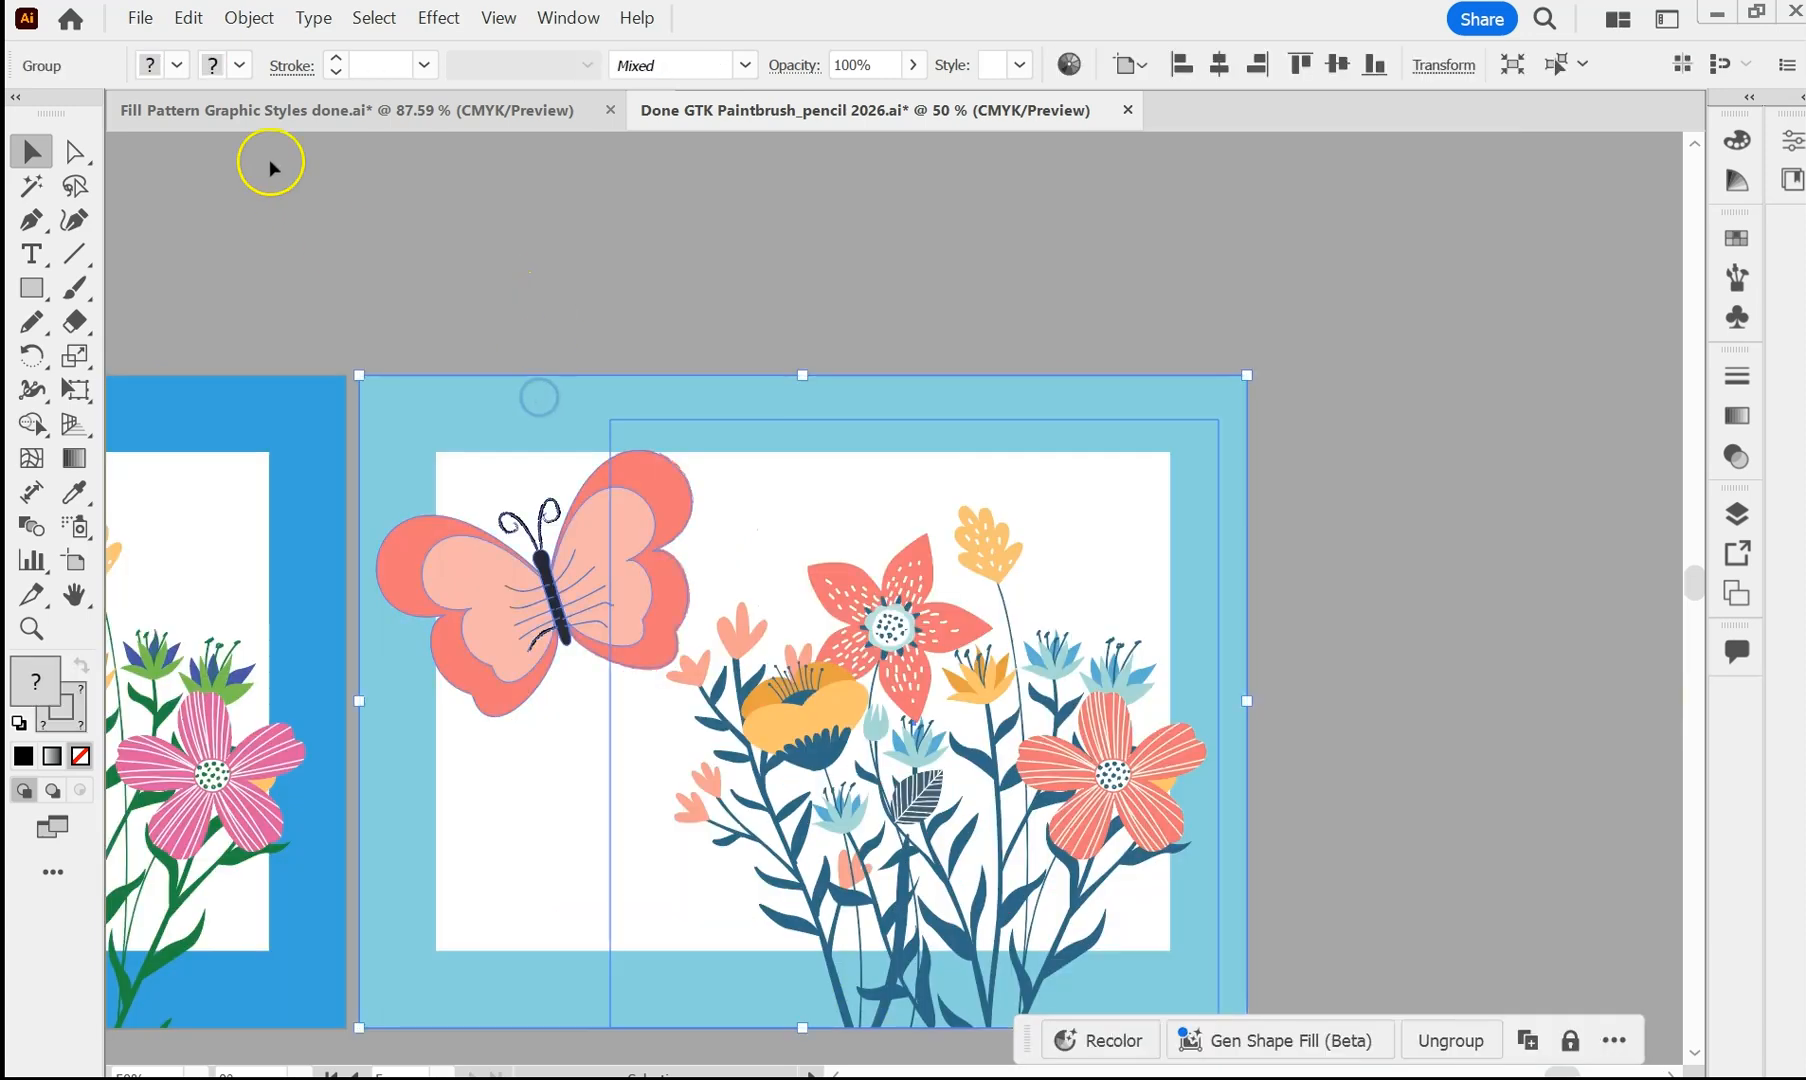
click(188, 17)
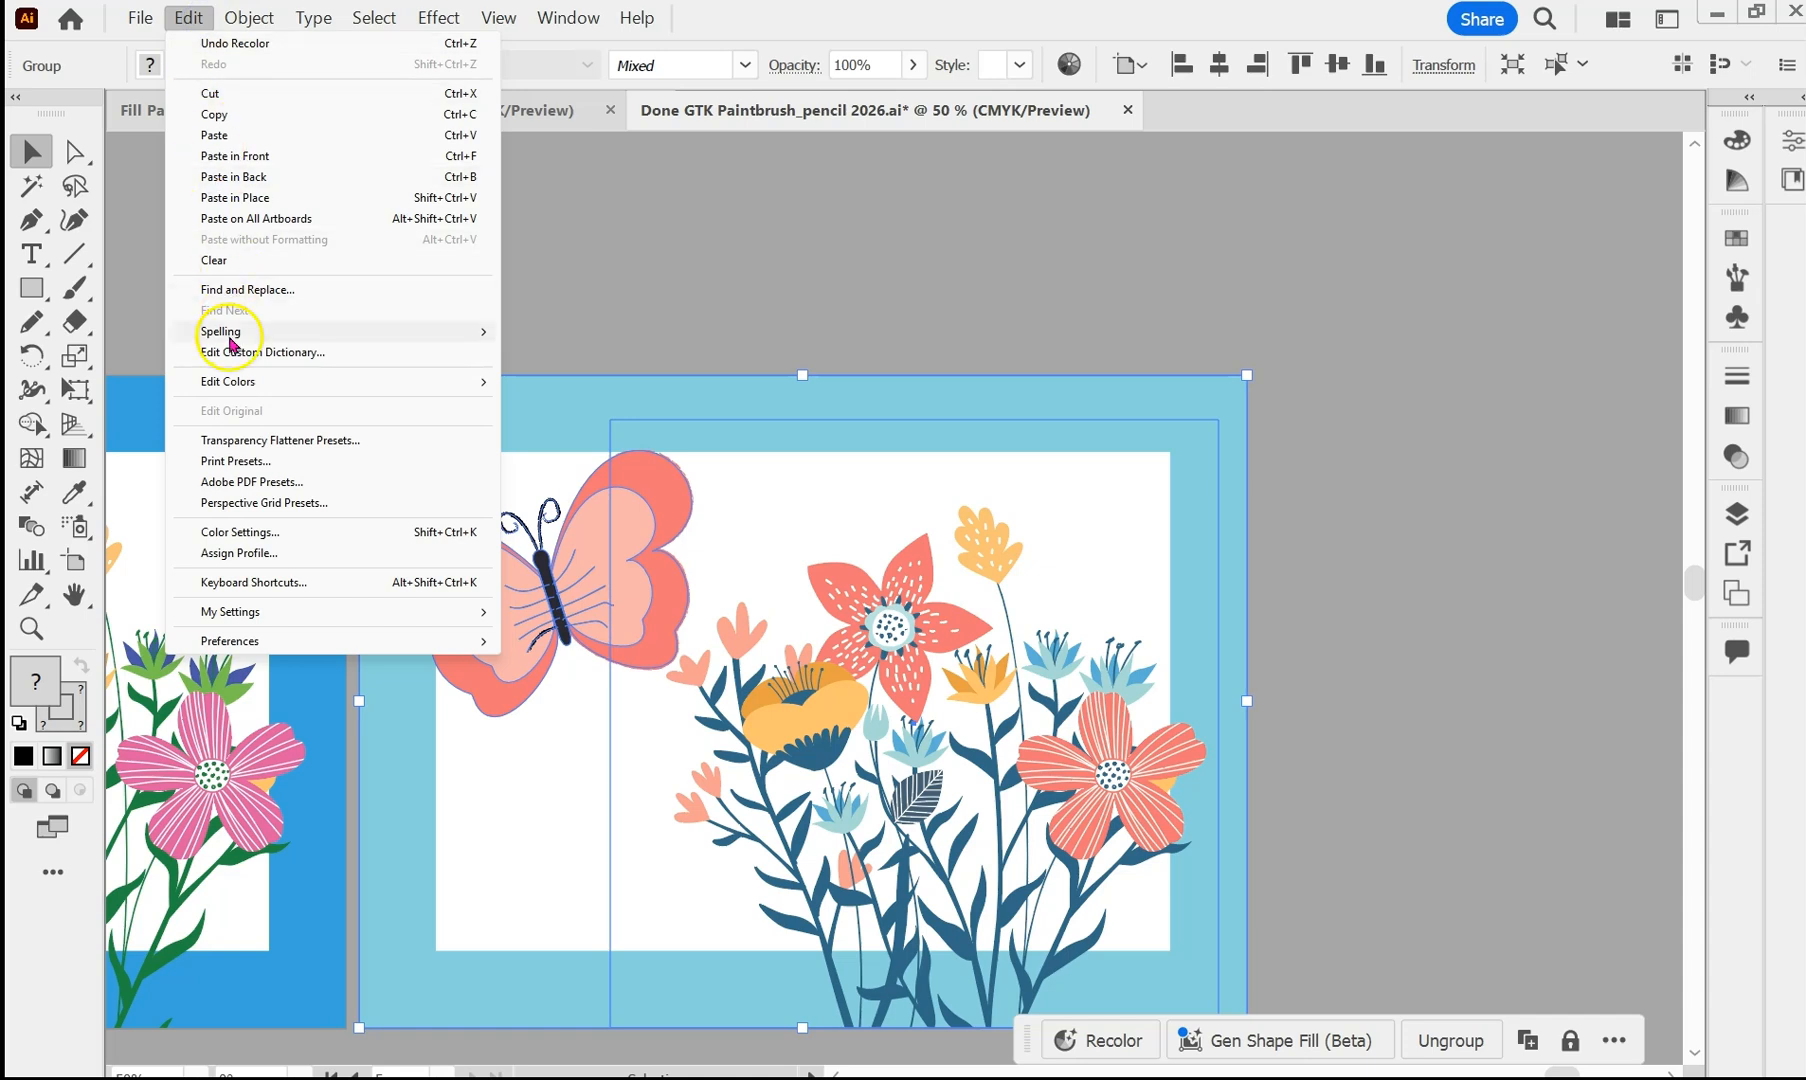
click(229, 384)
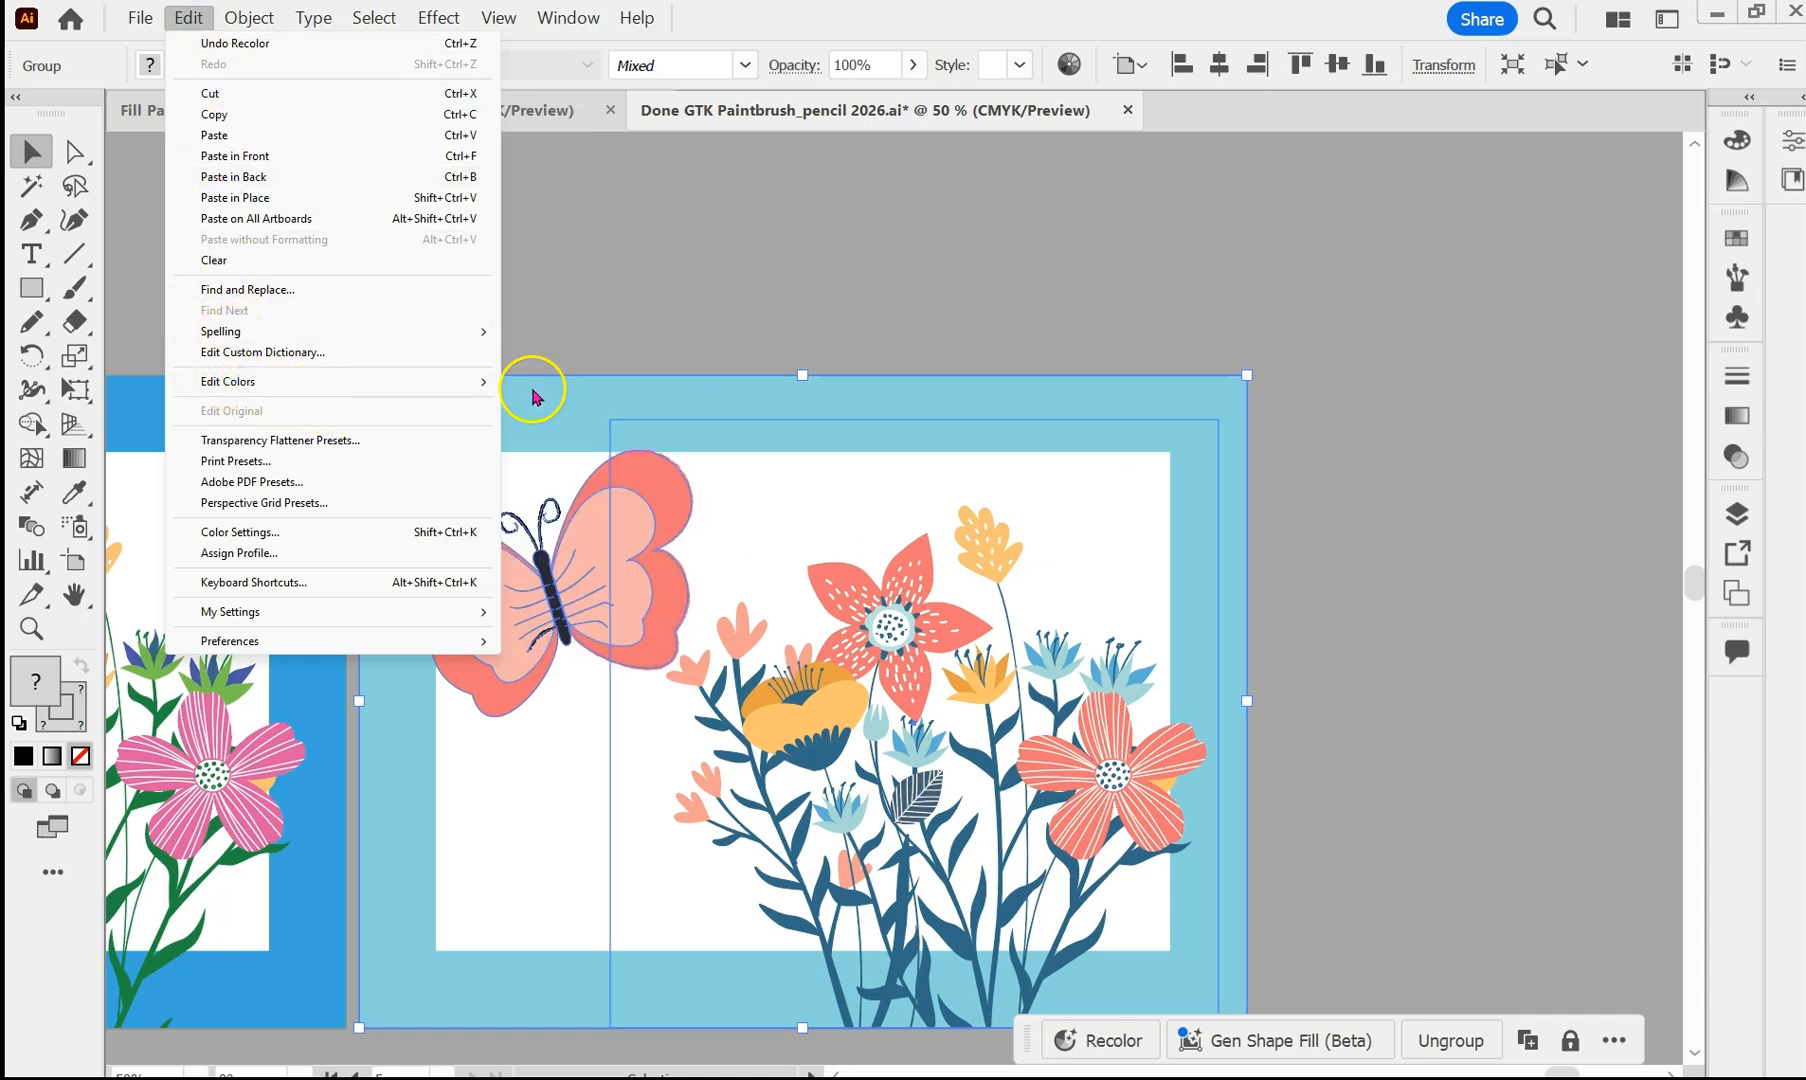
click(575, 383)
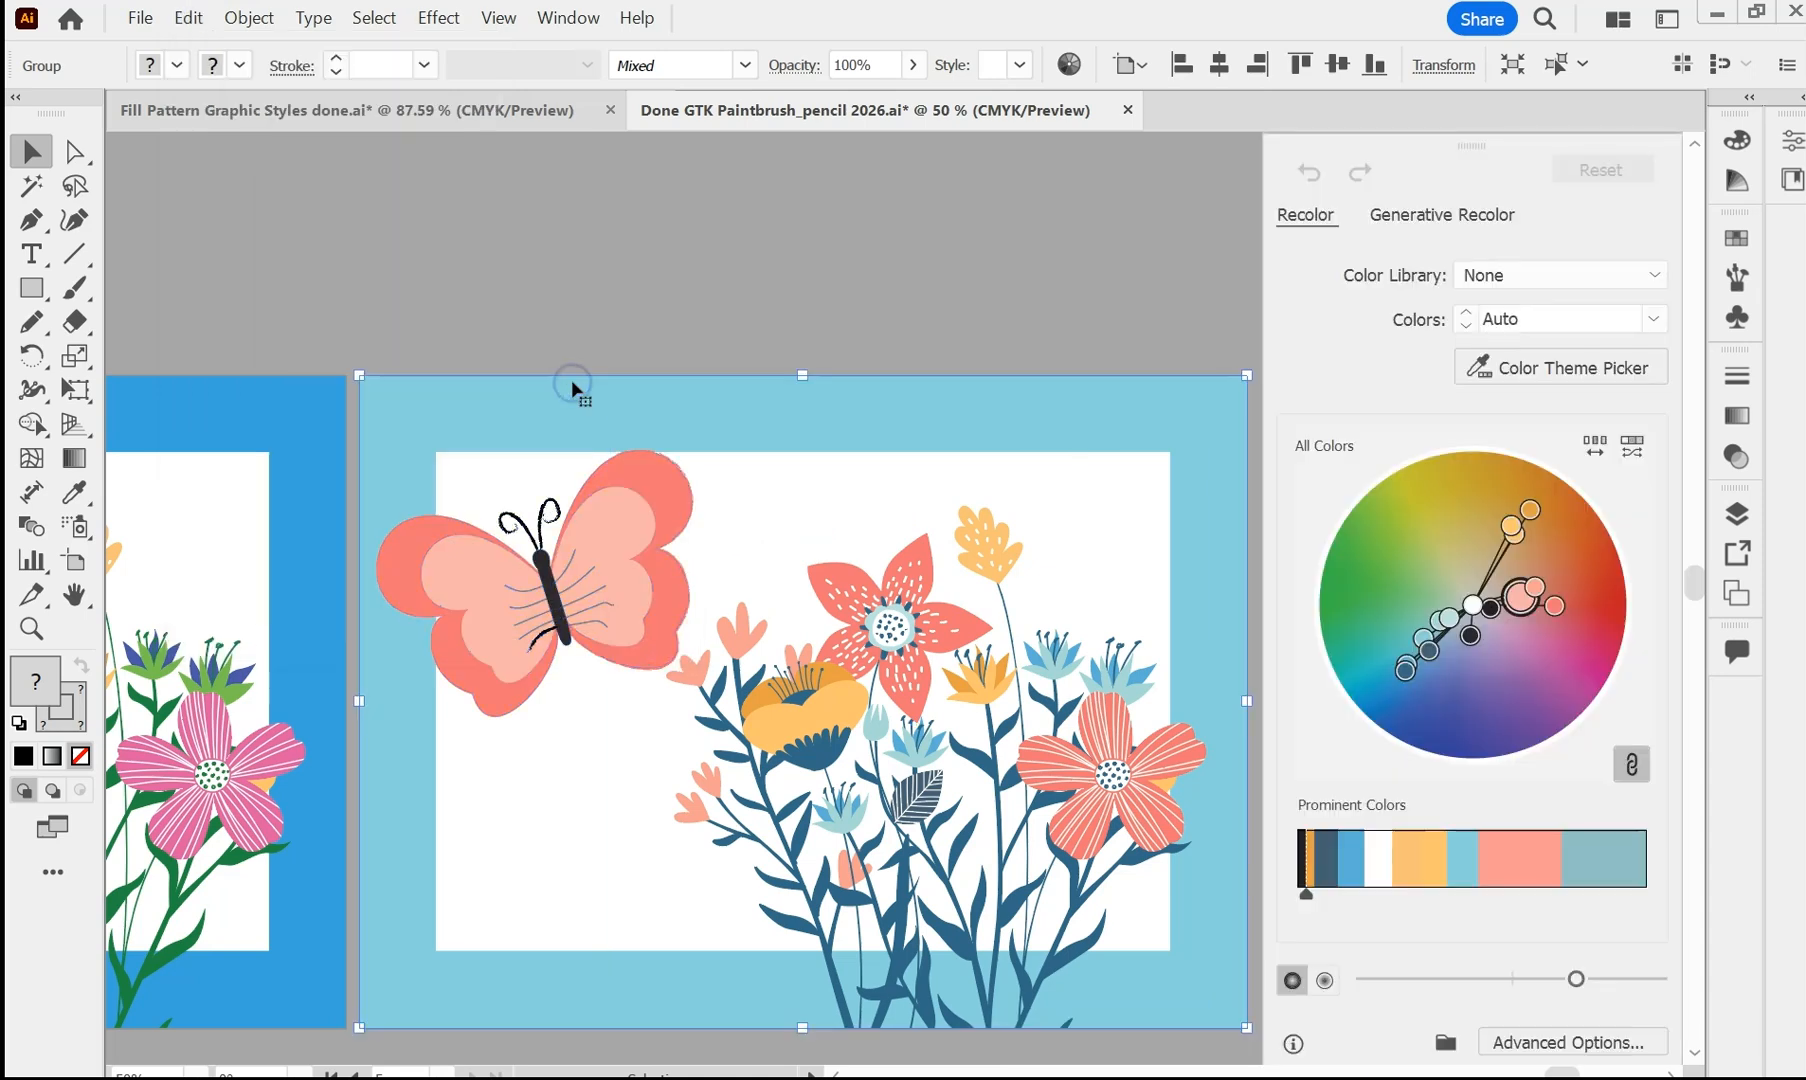
click(1490, 274)
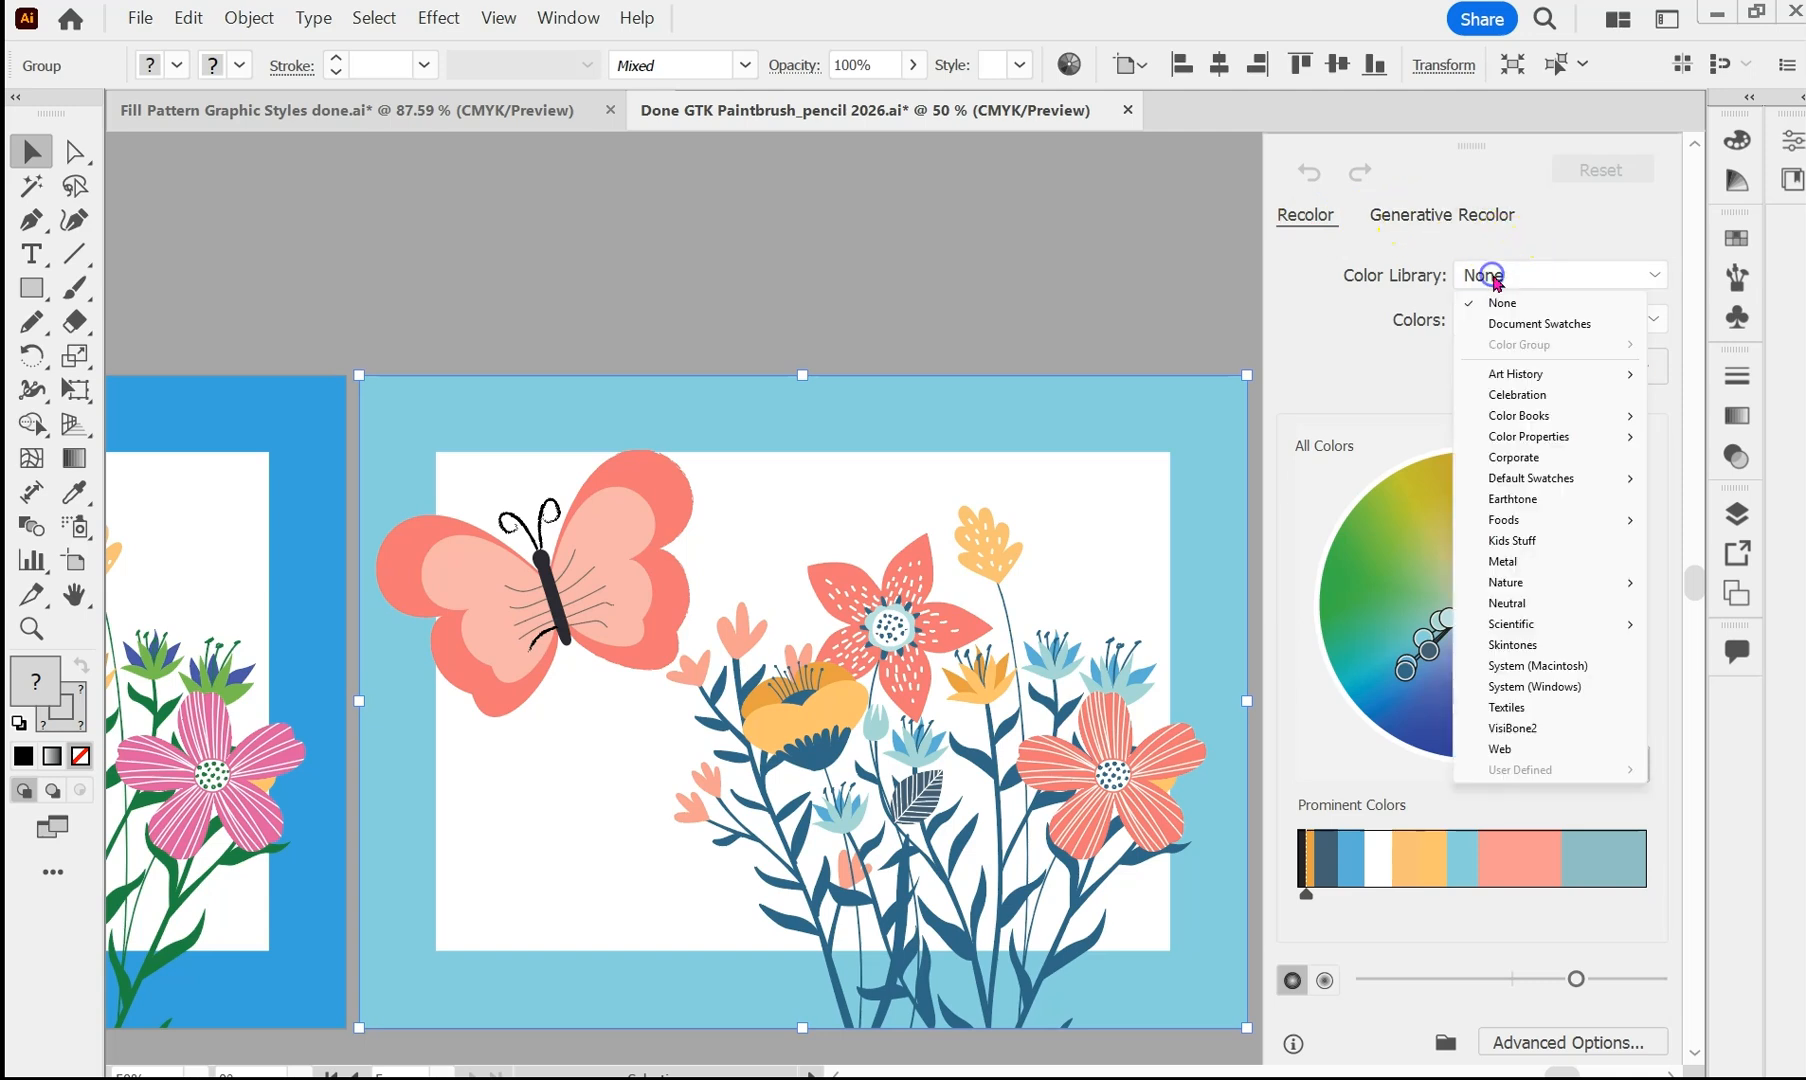
click(1564, 398)
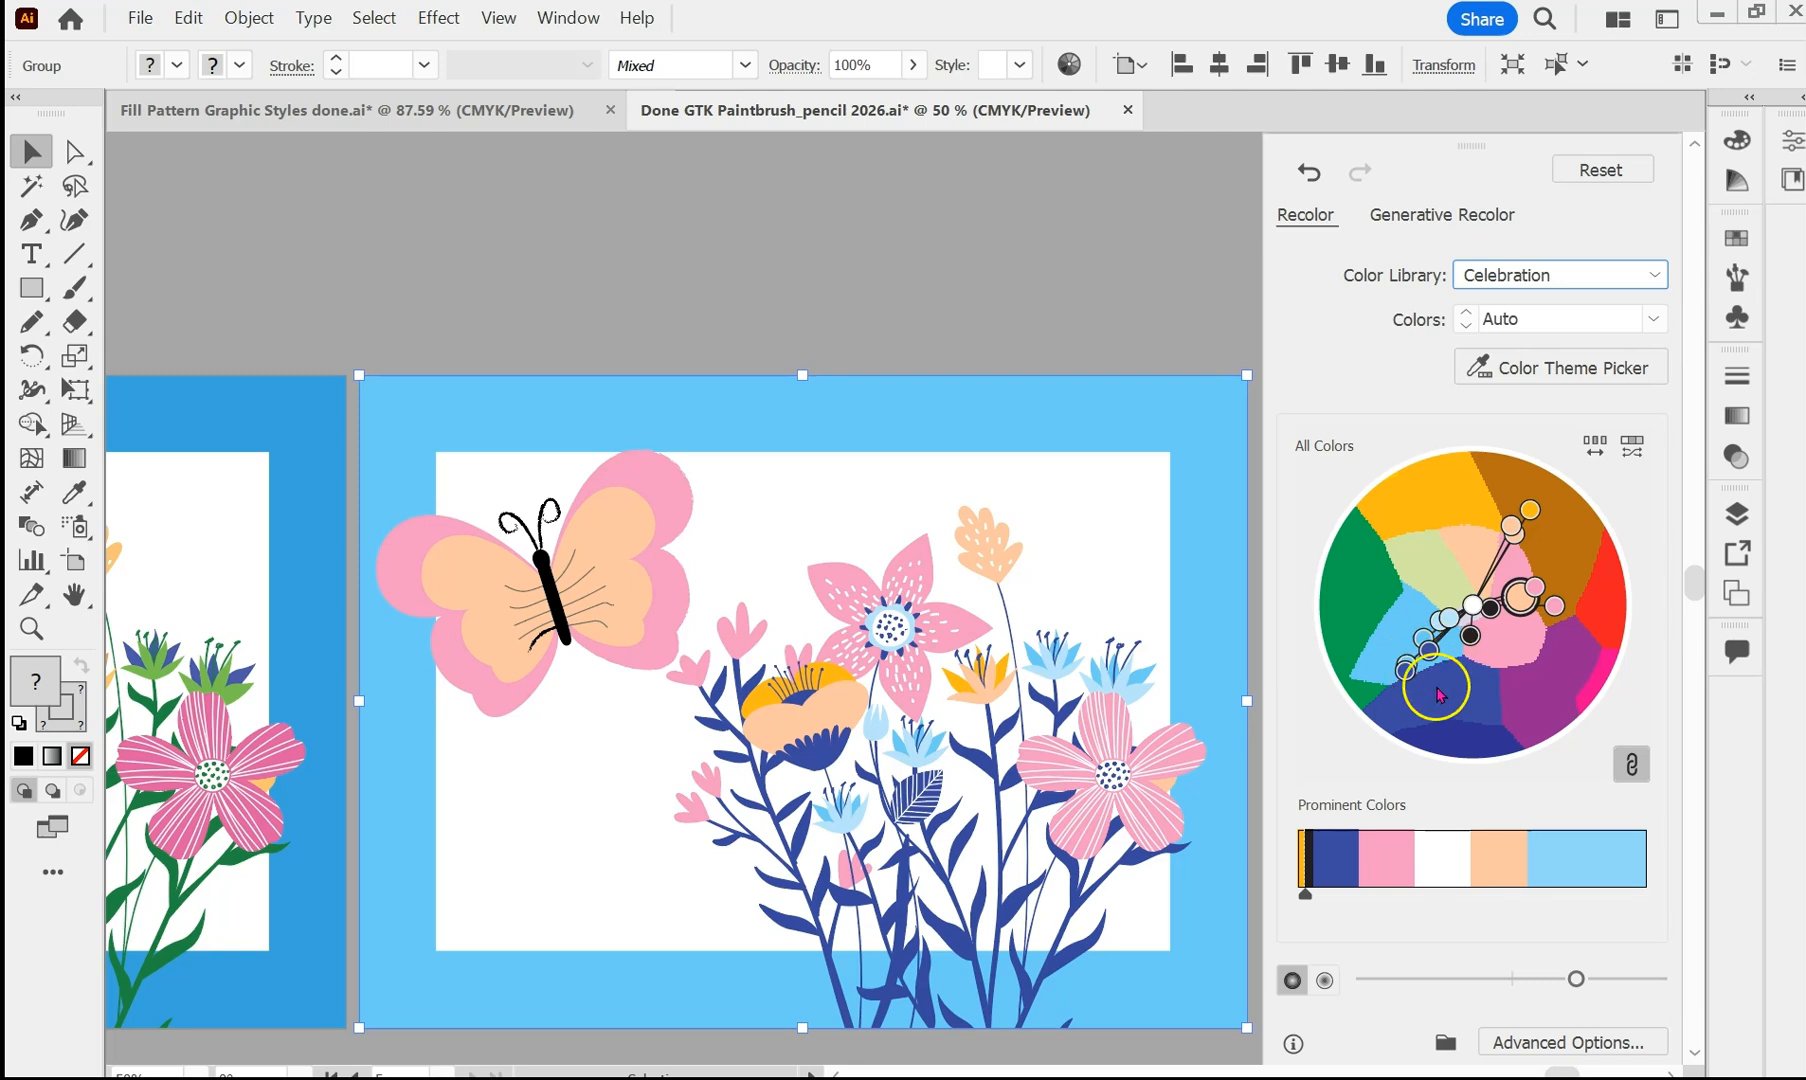
- Unlink the fifth group's harmony colors and shift them to a green frame, purple stems, and red outer wings and flowers
click(1405, 669)
drag(1405, 669, 1425, 698)
click(1643, 757)
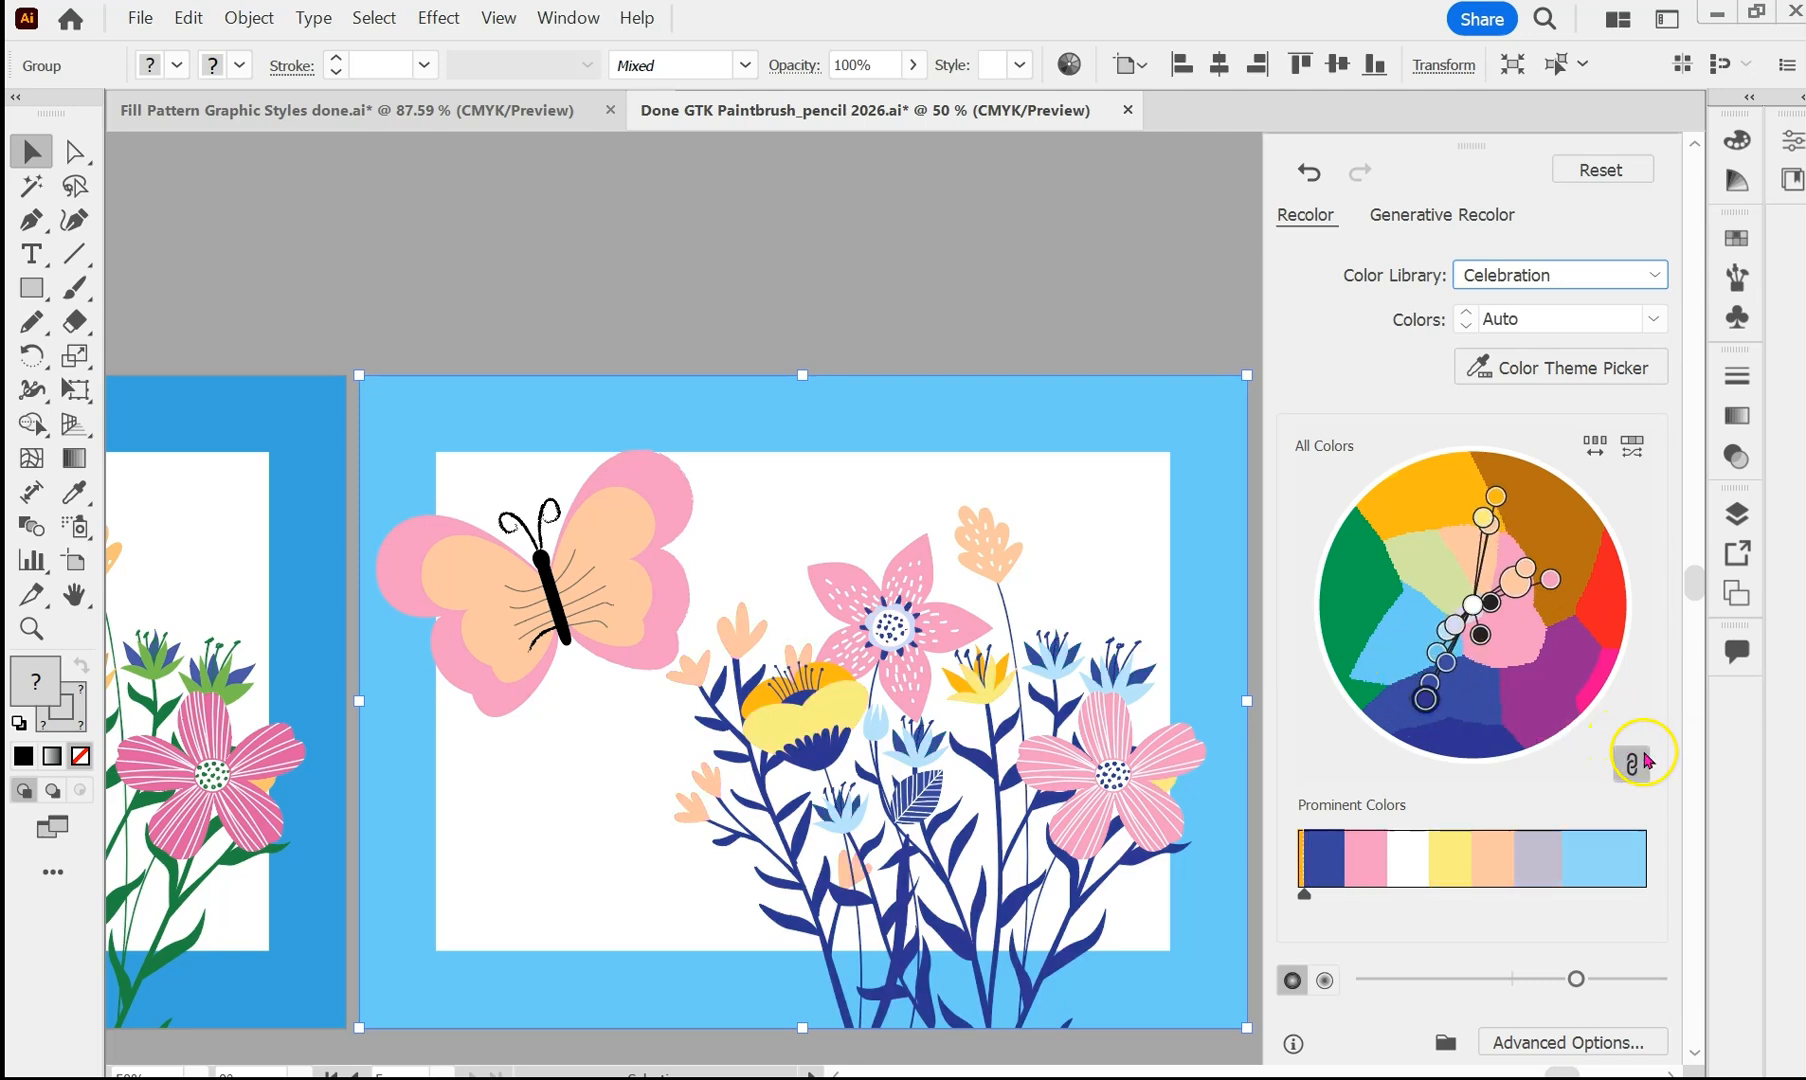
drag(1425, 698, 1349, 594)
drag(1487, 606, 1626, 606)
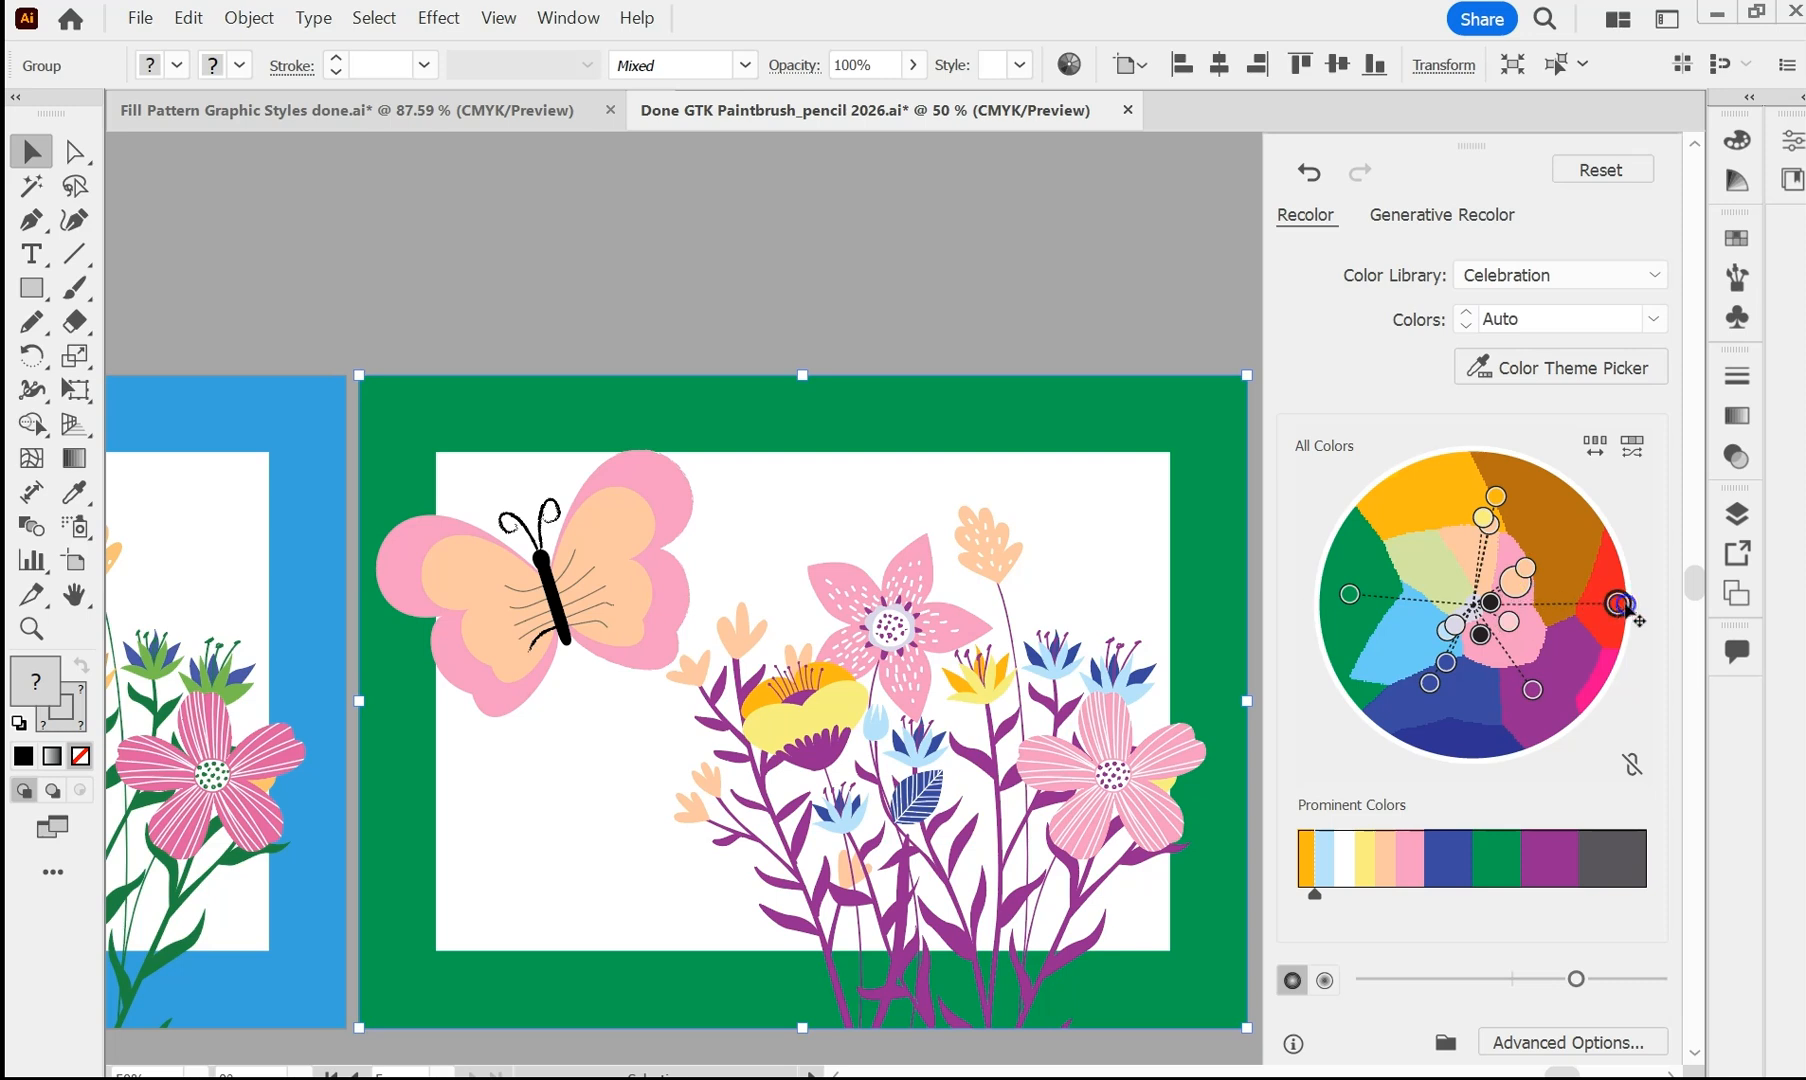
drag(1509, 621, 1600, 680)
mouse_move(1485, 519)
mouse_down()
mouse_move(1413, 561)
mouse_move(1466, 542)
mouse_up()
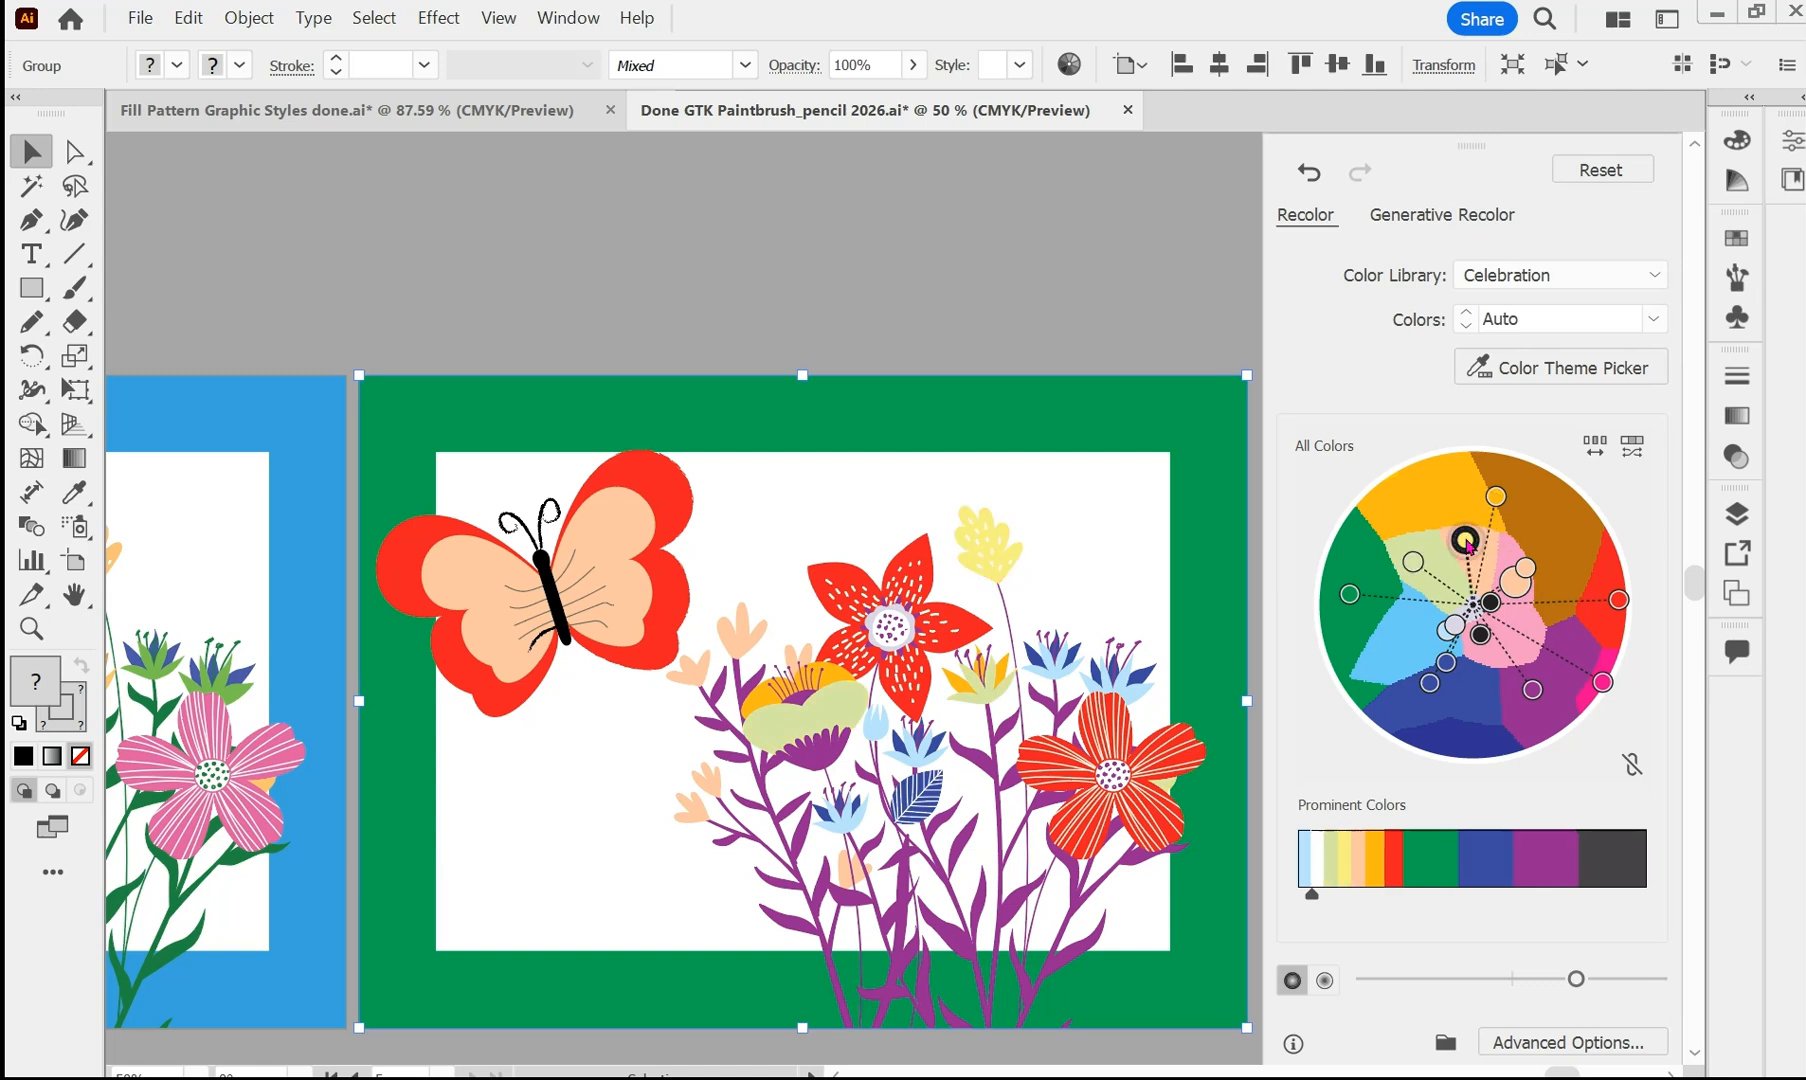
- Try the Impressionism color library from Art History on the fifth artboard's group
click(1628, 275)
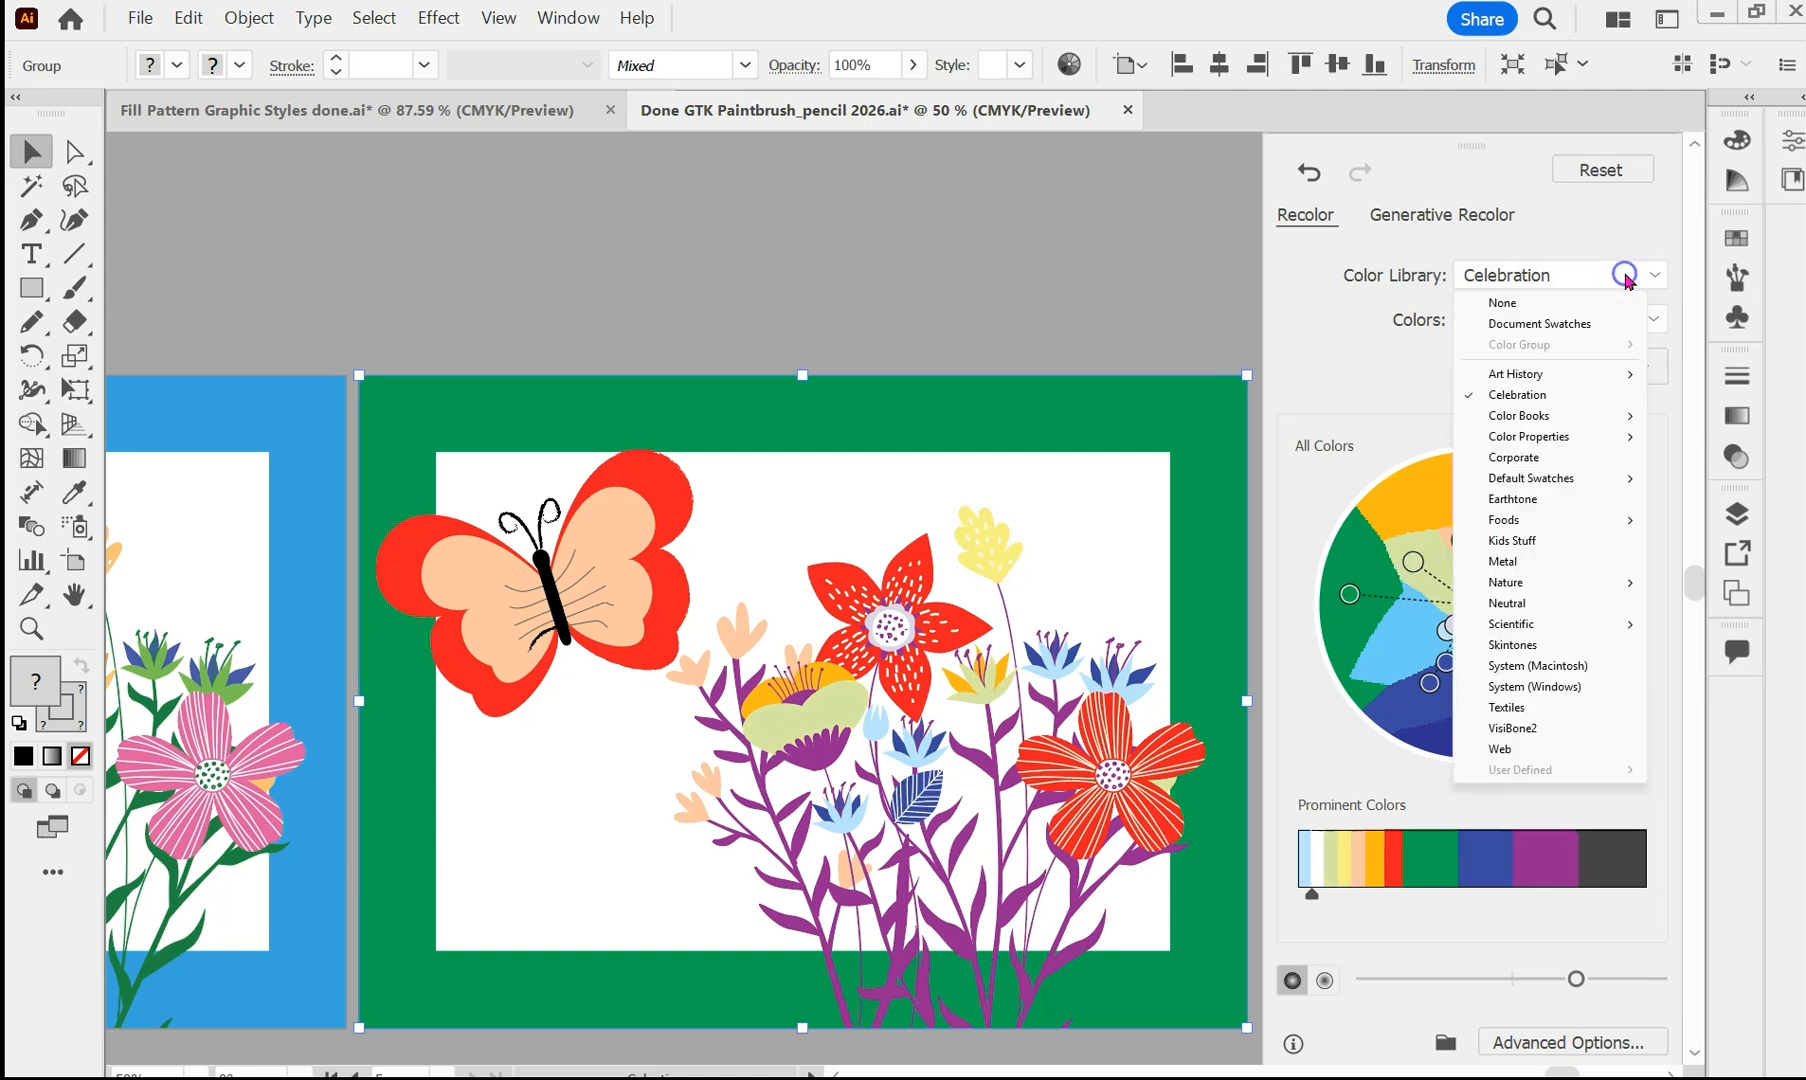
click(1564, 379)
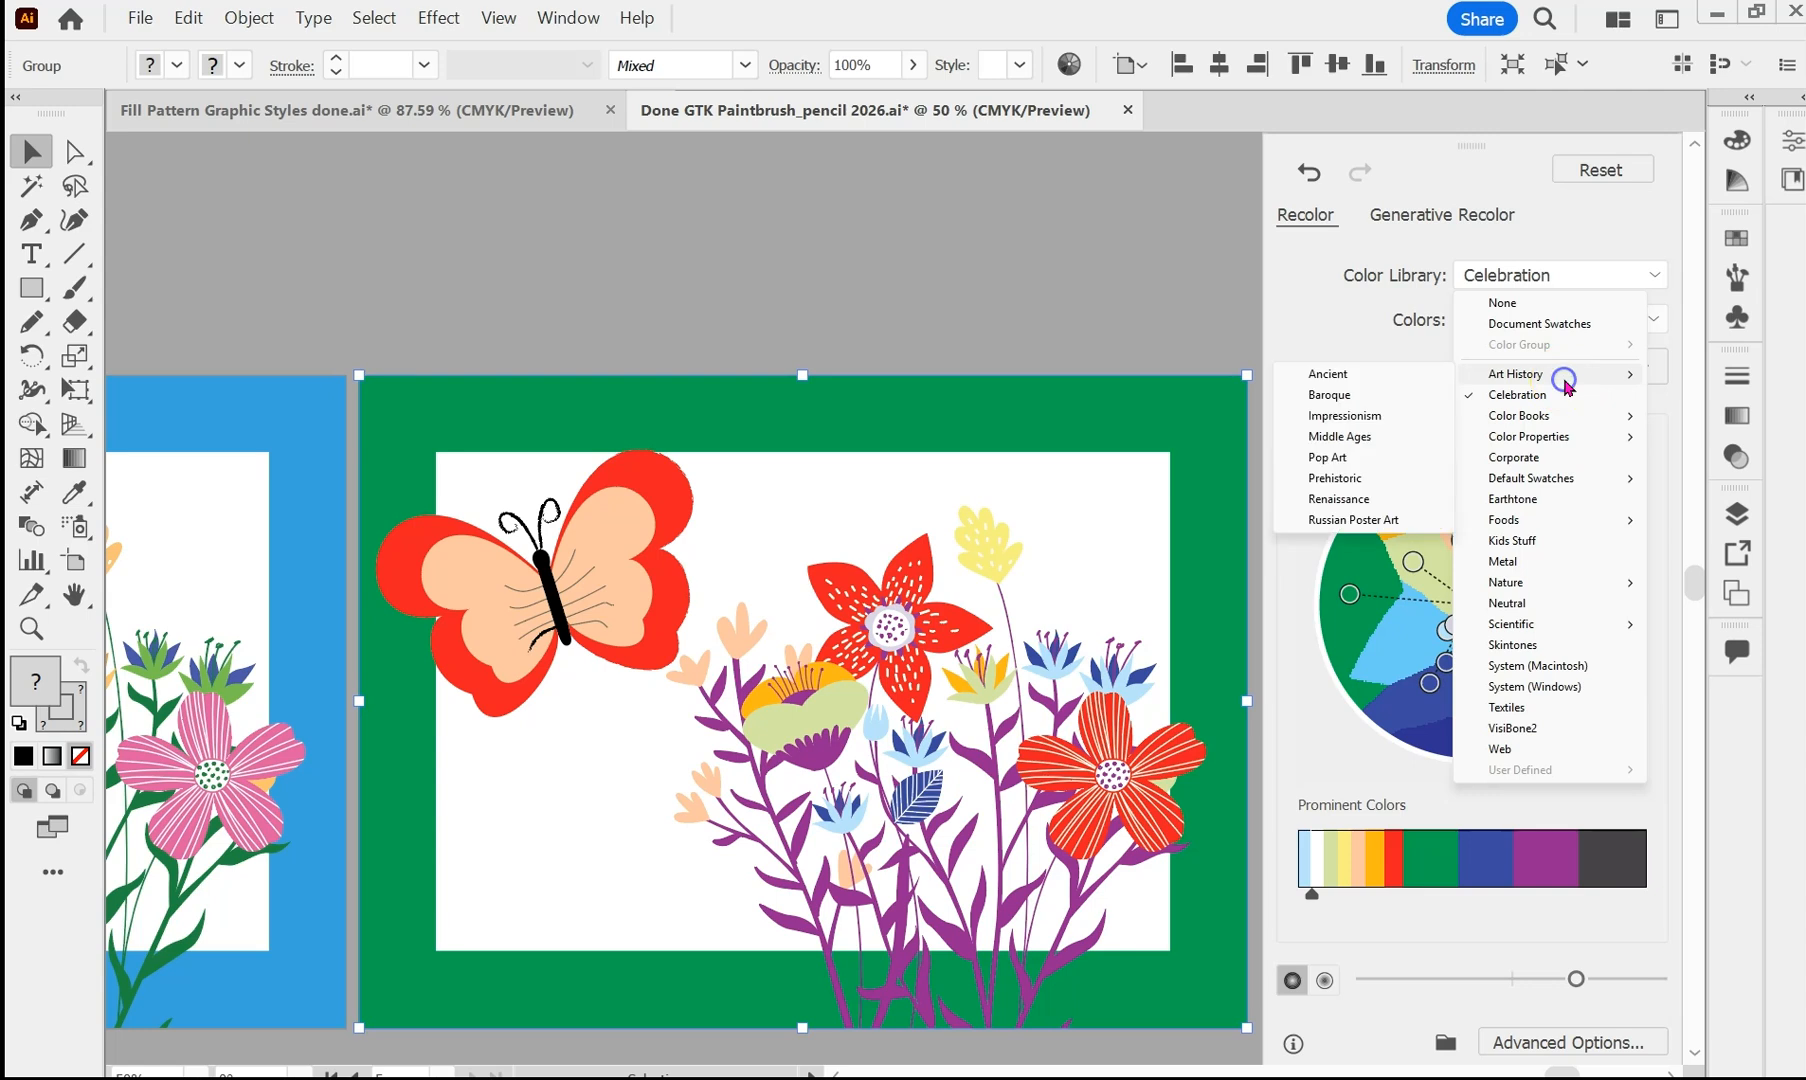
click(1349, 420)
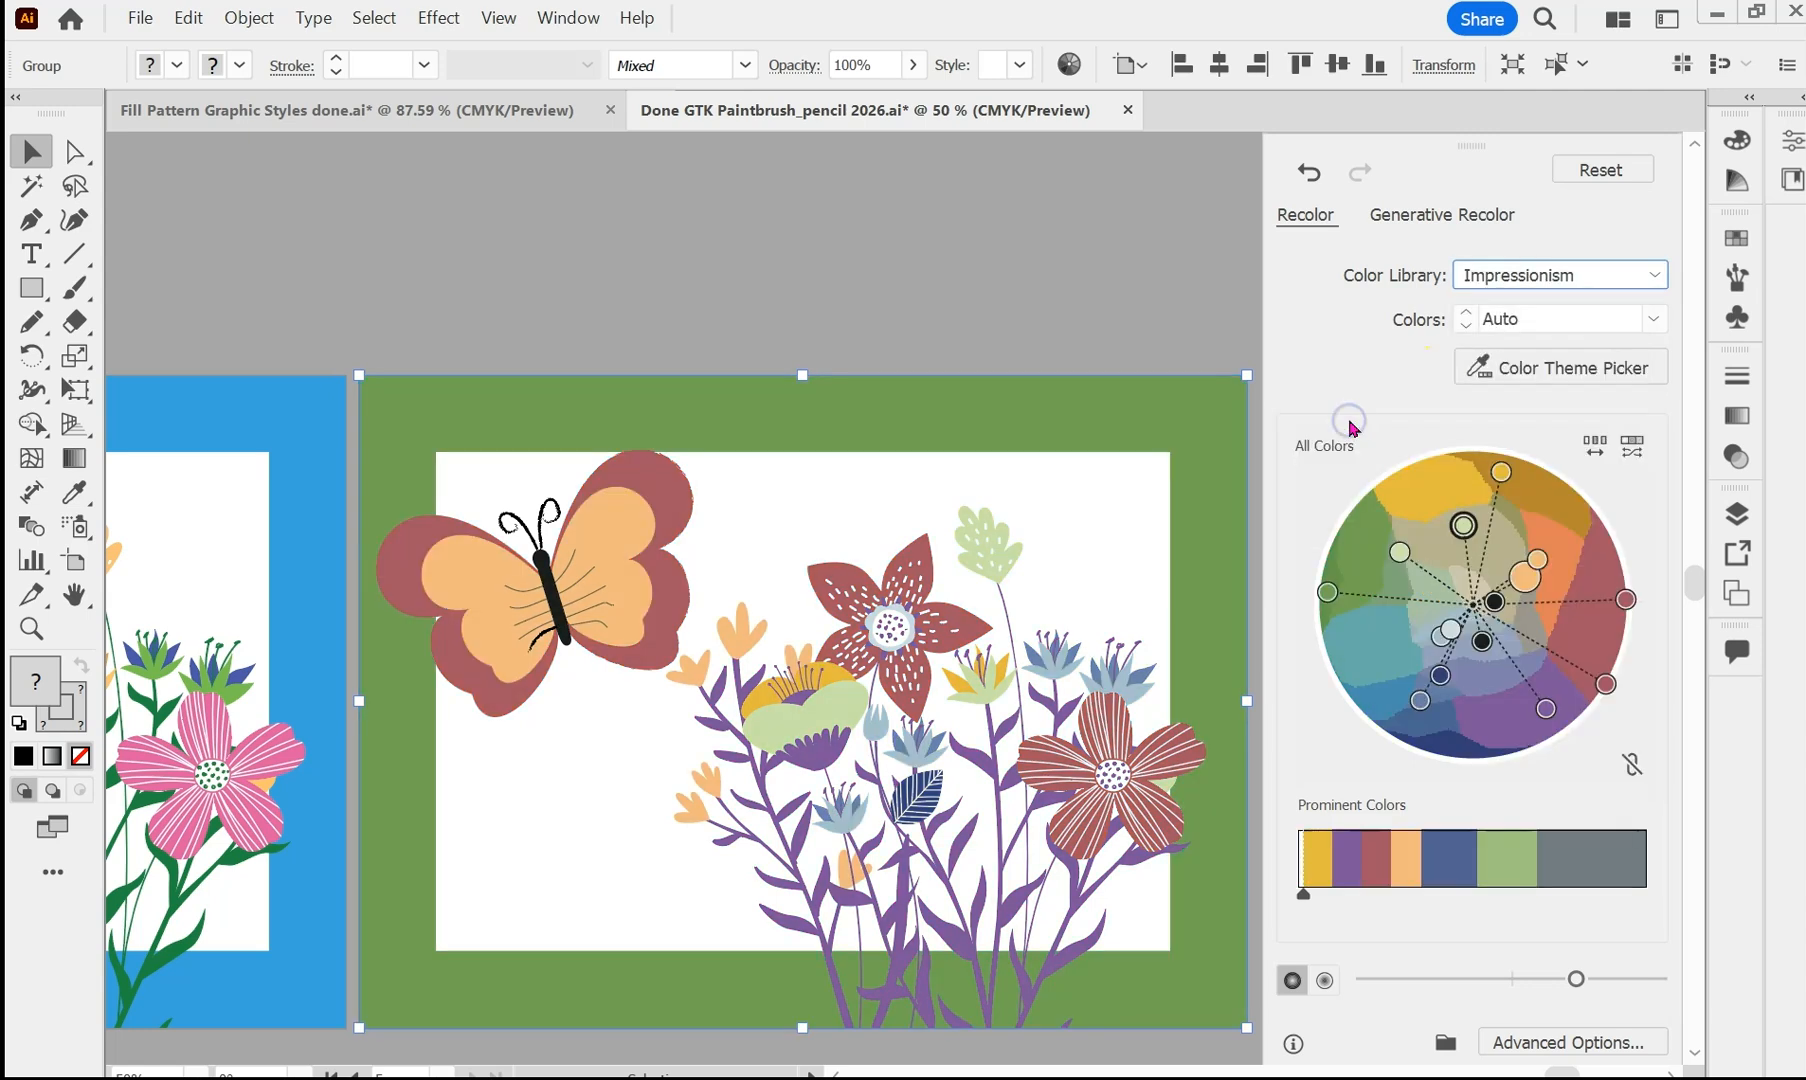
- Apply the Pop Art color library to the fifth artboard's group and fine-tune its purple and black color positions
click(1648, 272)
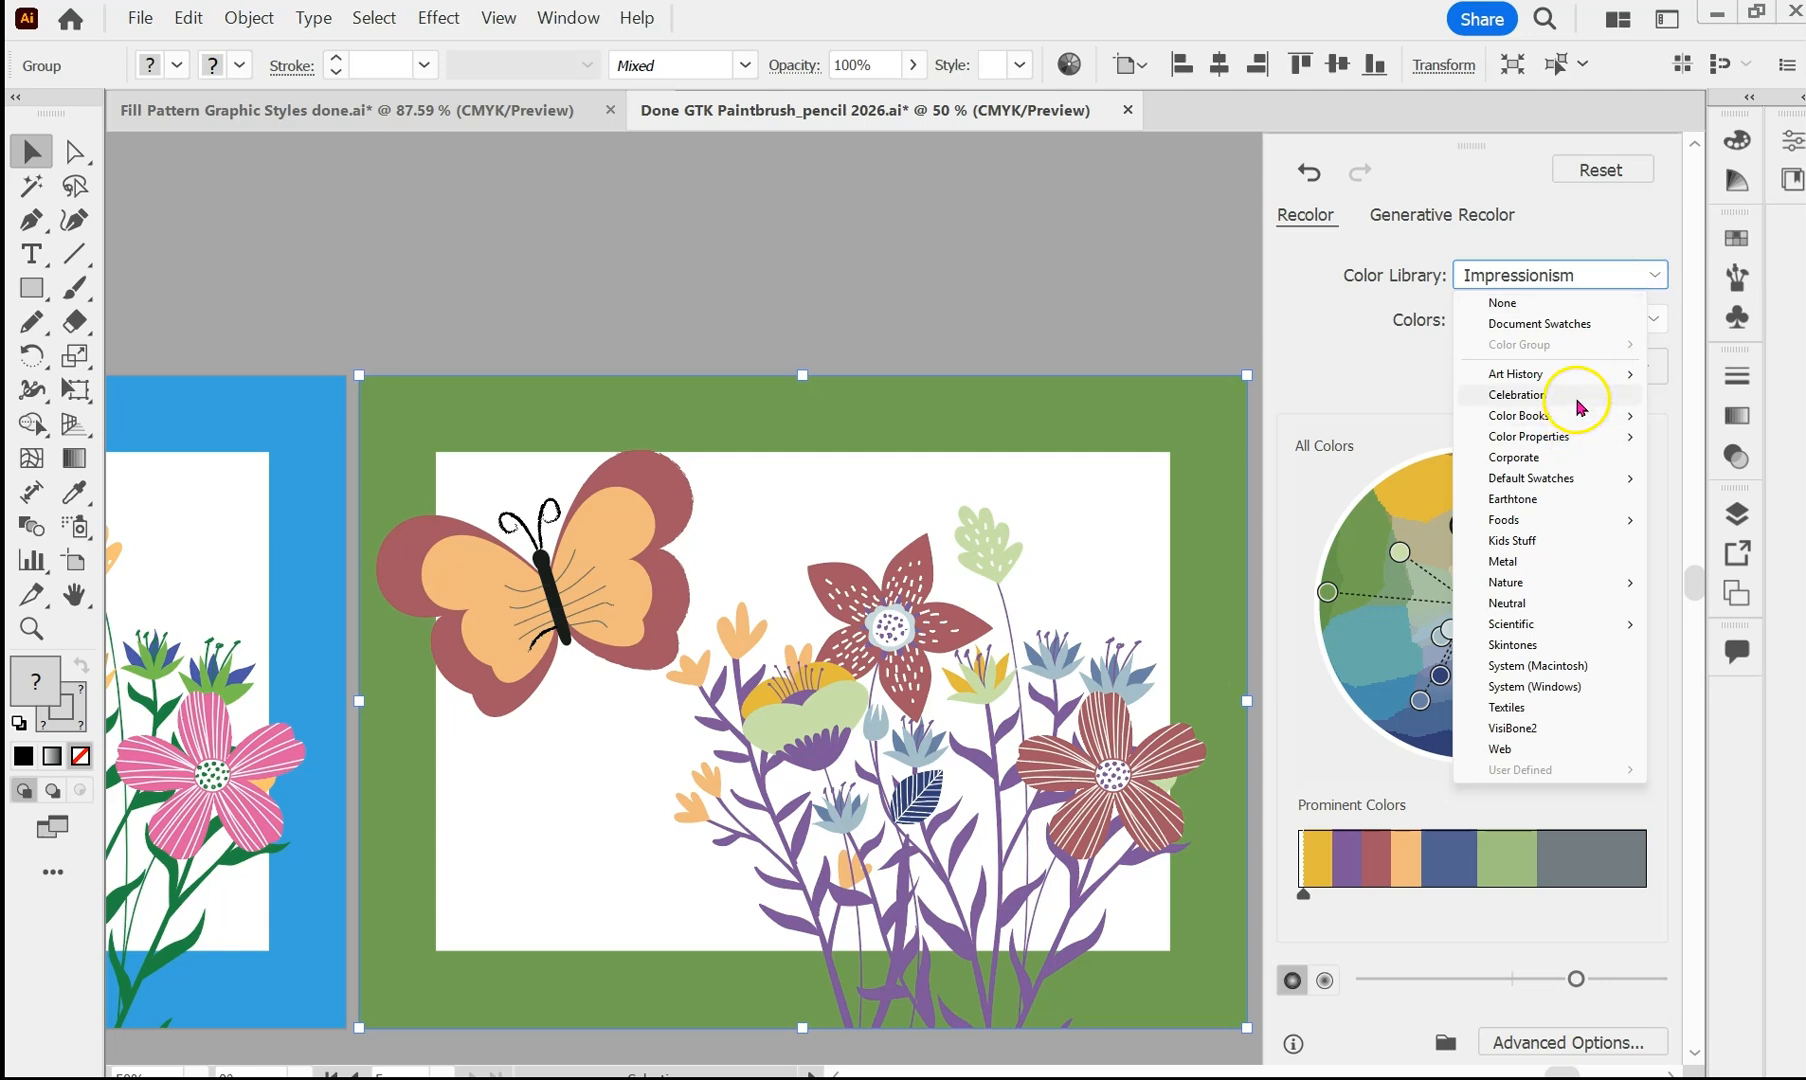
mouse_move(1572, 375)
click(1346, 463)
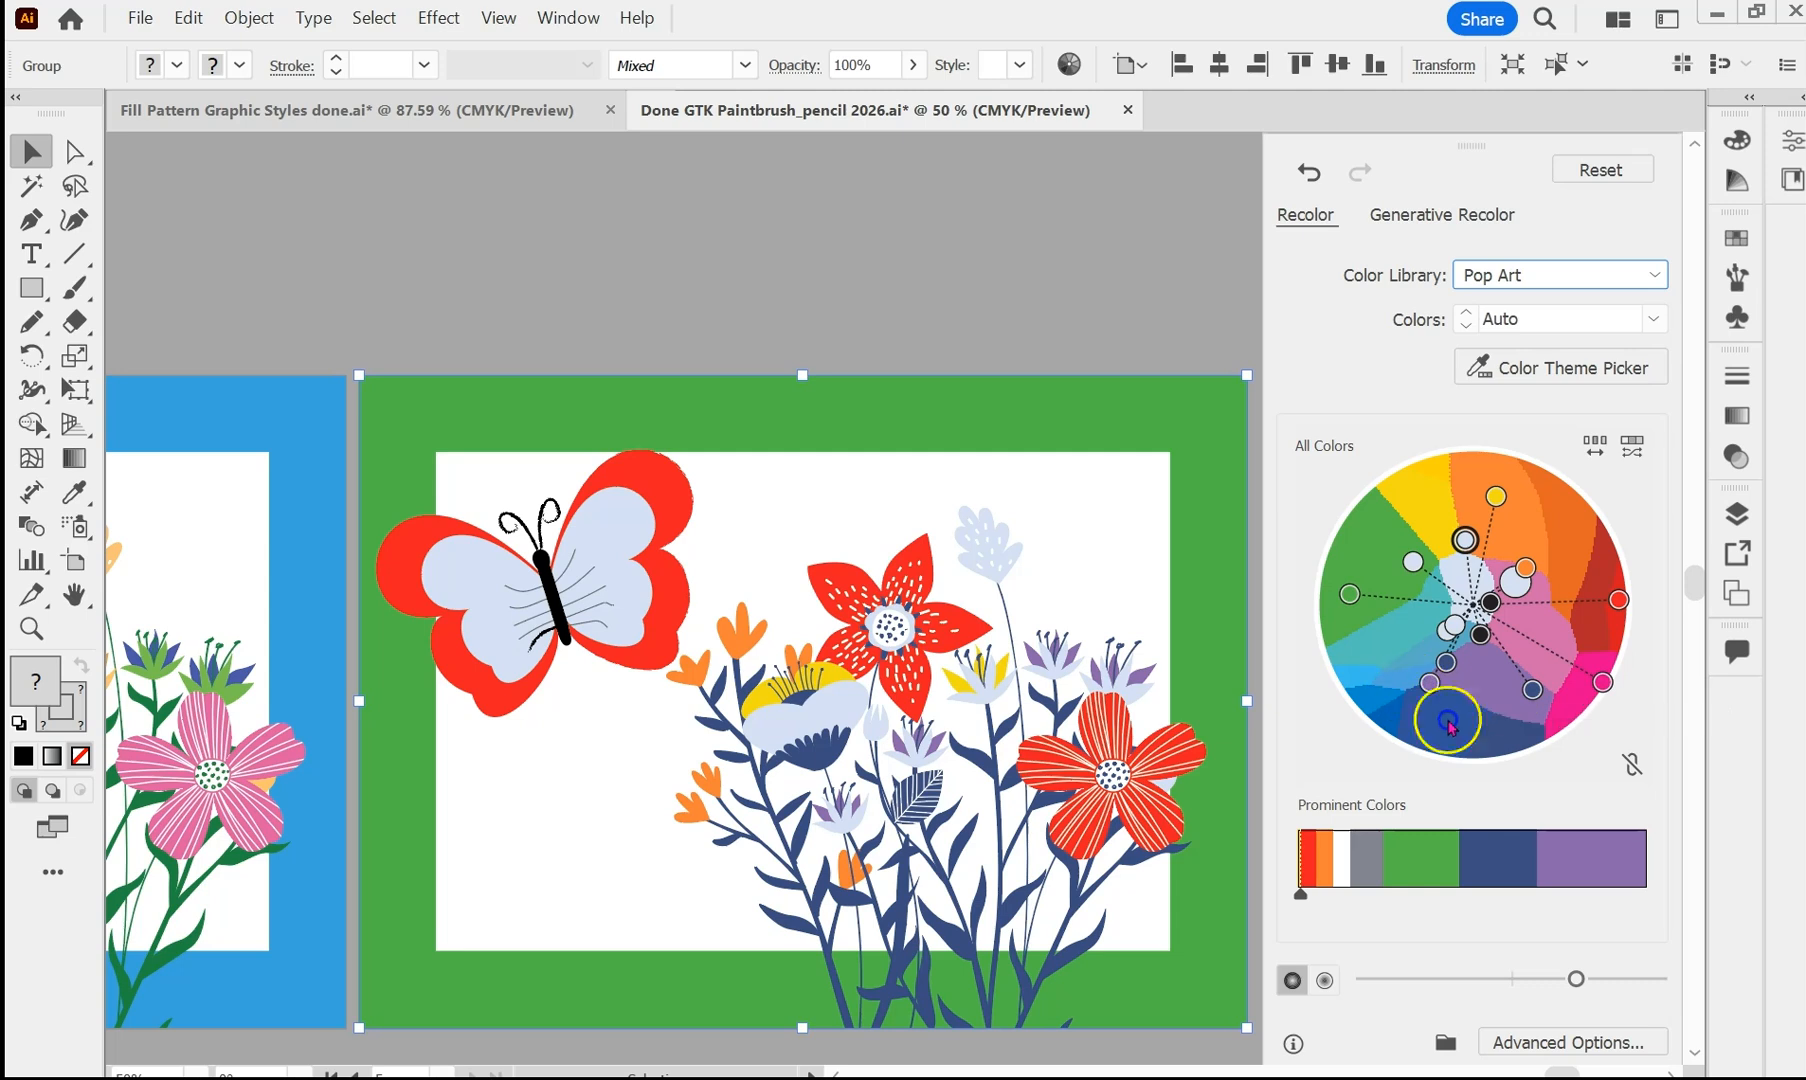
drag(1431, 682, 1464, 693)
drag(1478, 612, 1553, 641)
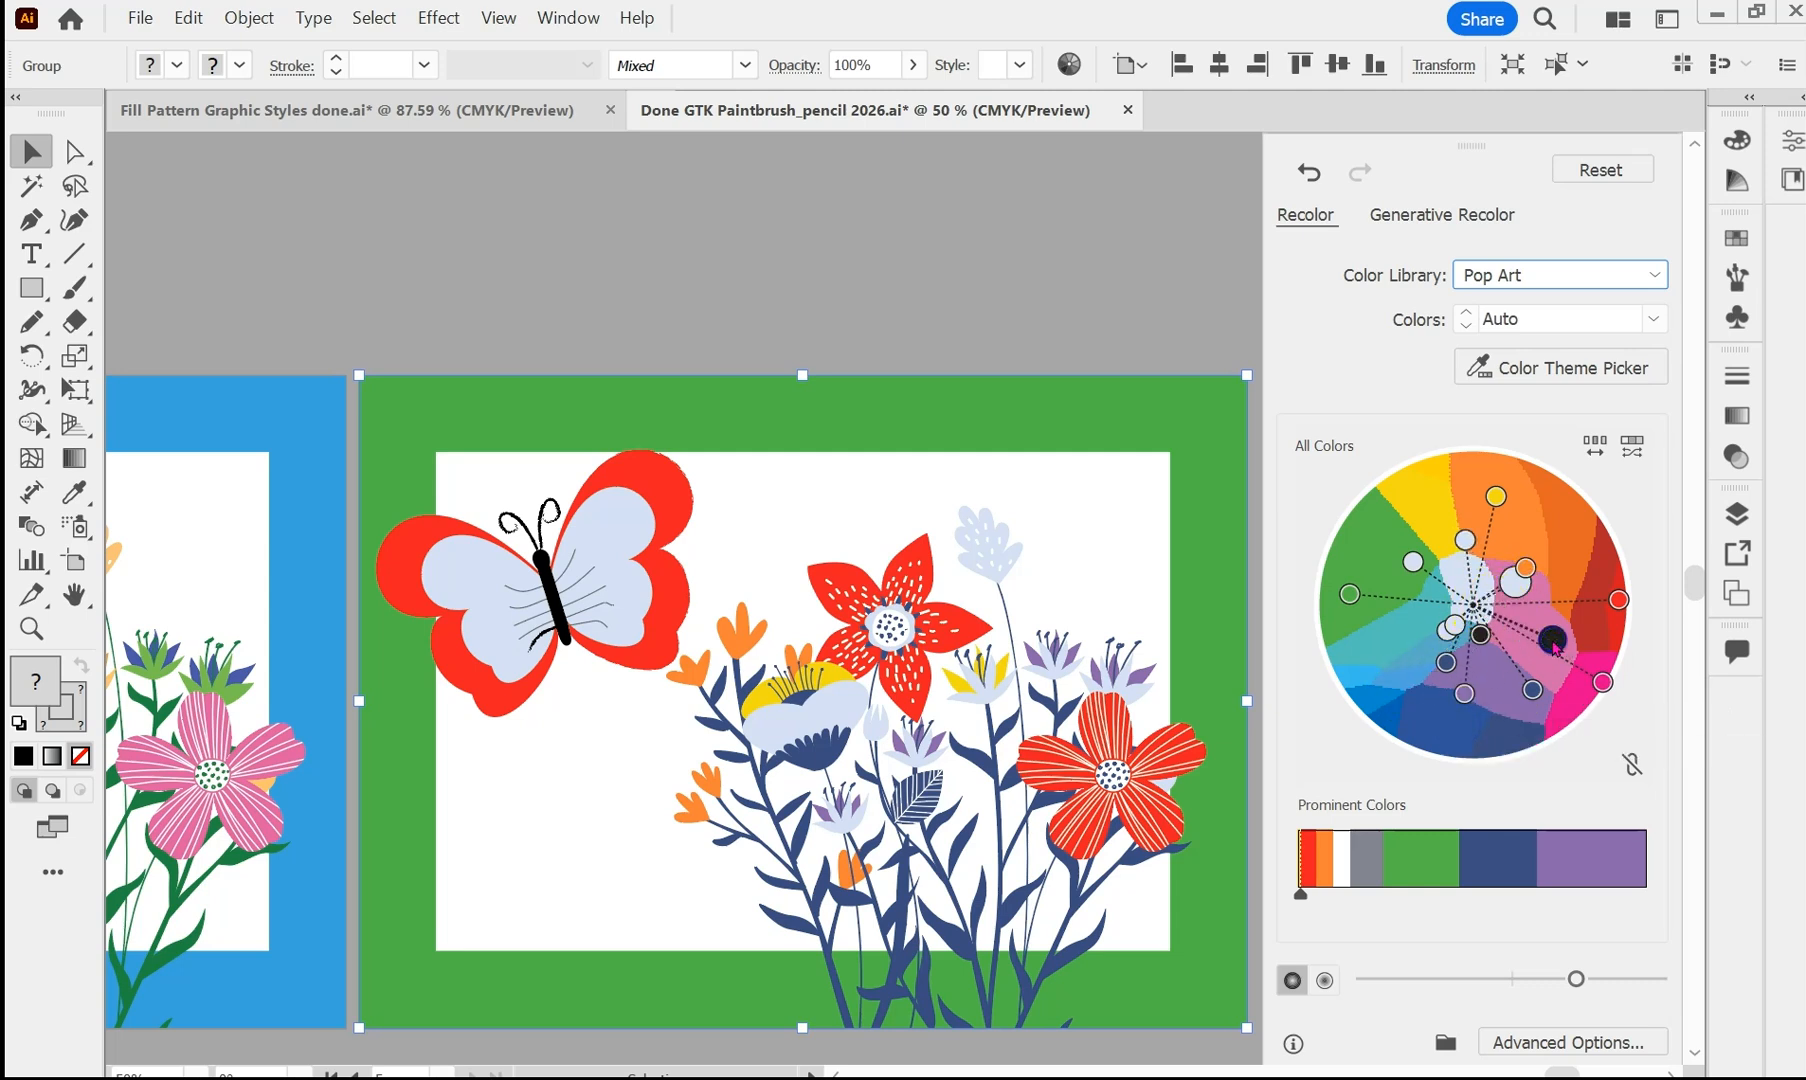
drag(1390, 686, 1385, 677)
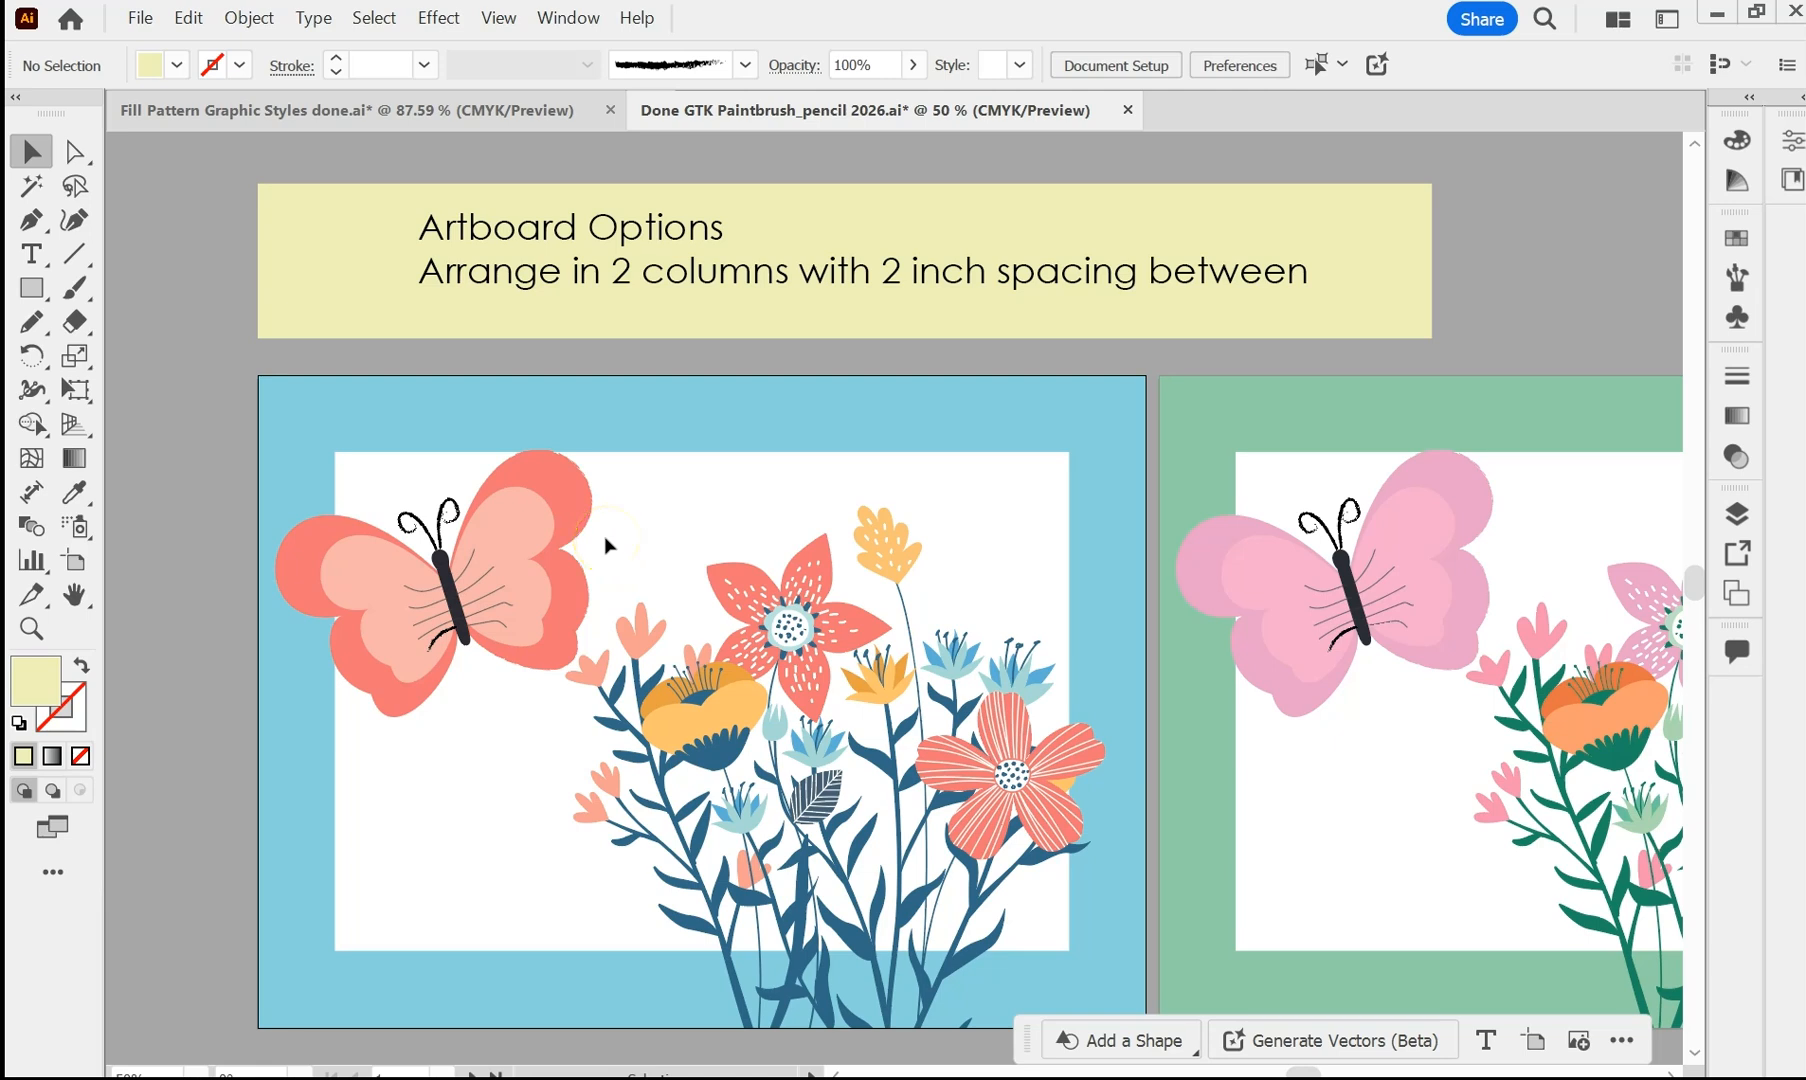
- Rearrange all artboards into 2 columns with 2 in spacing, moving the artwork with them
click(584, 22)
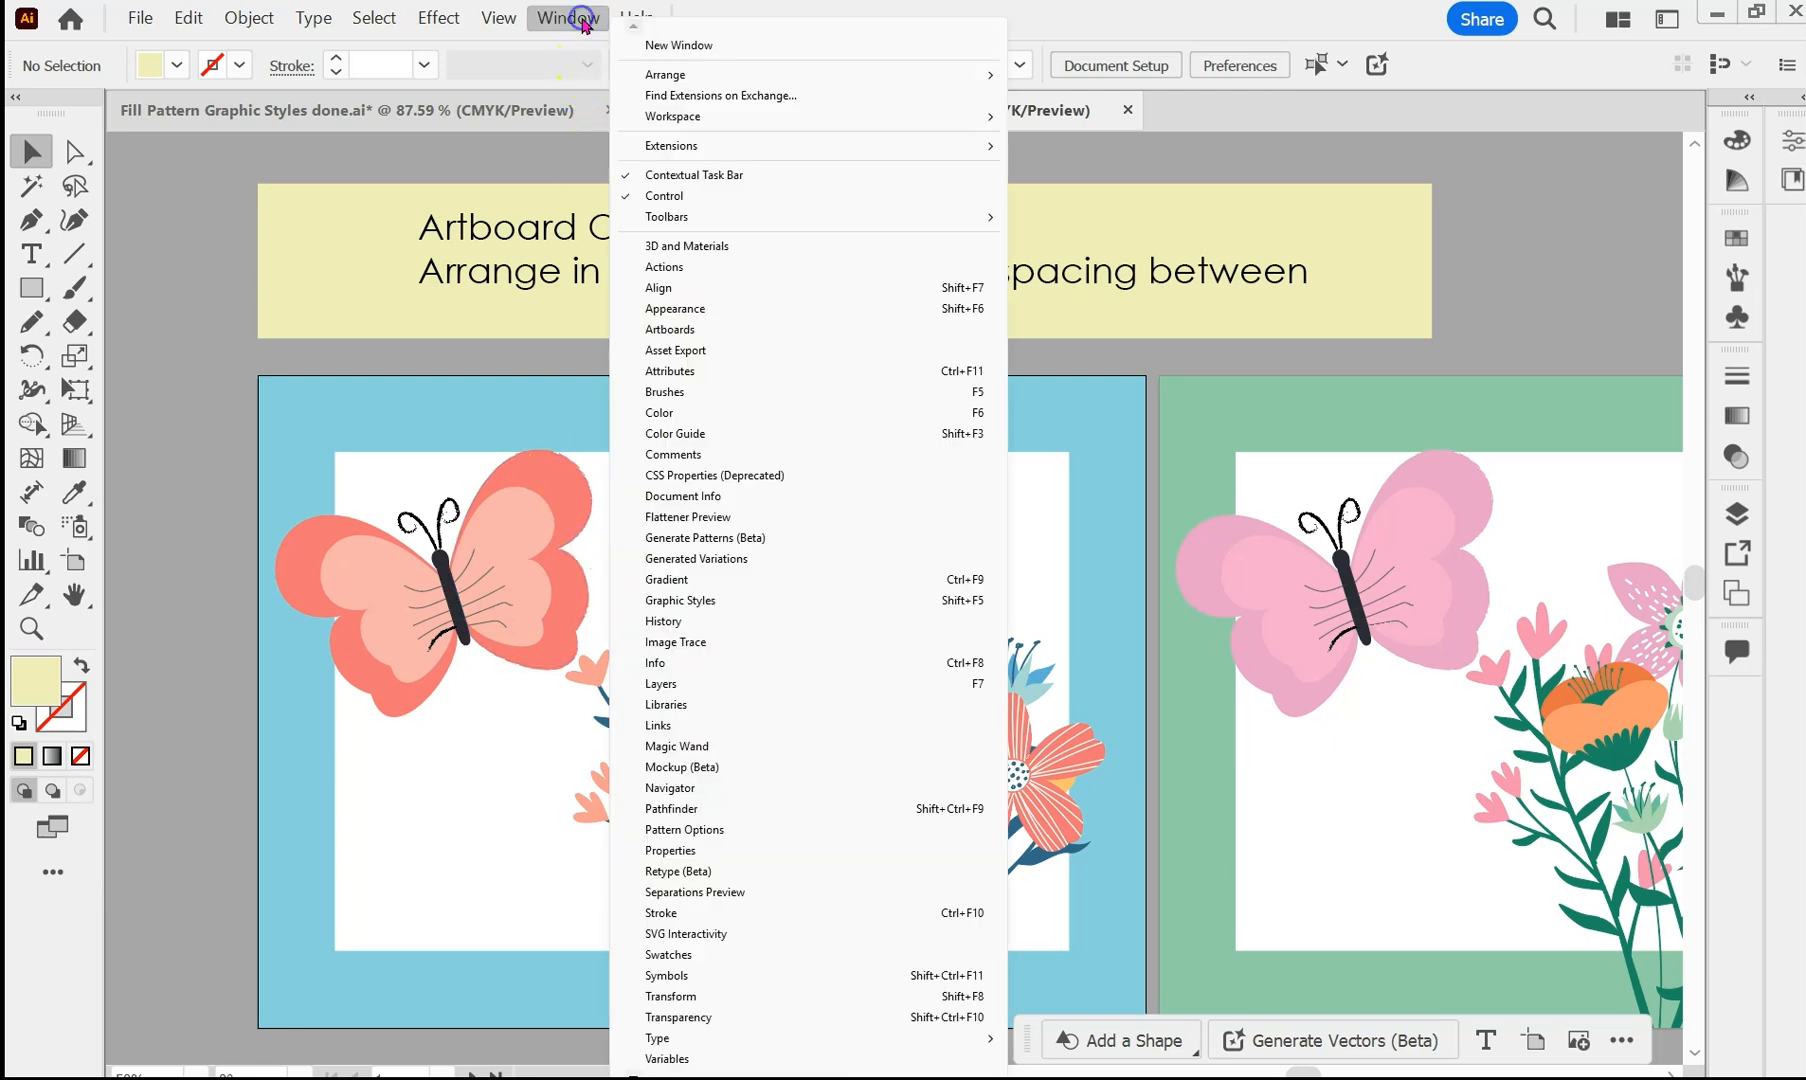
click(653, 331)
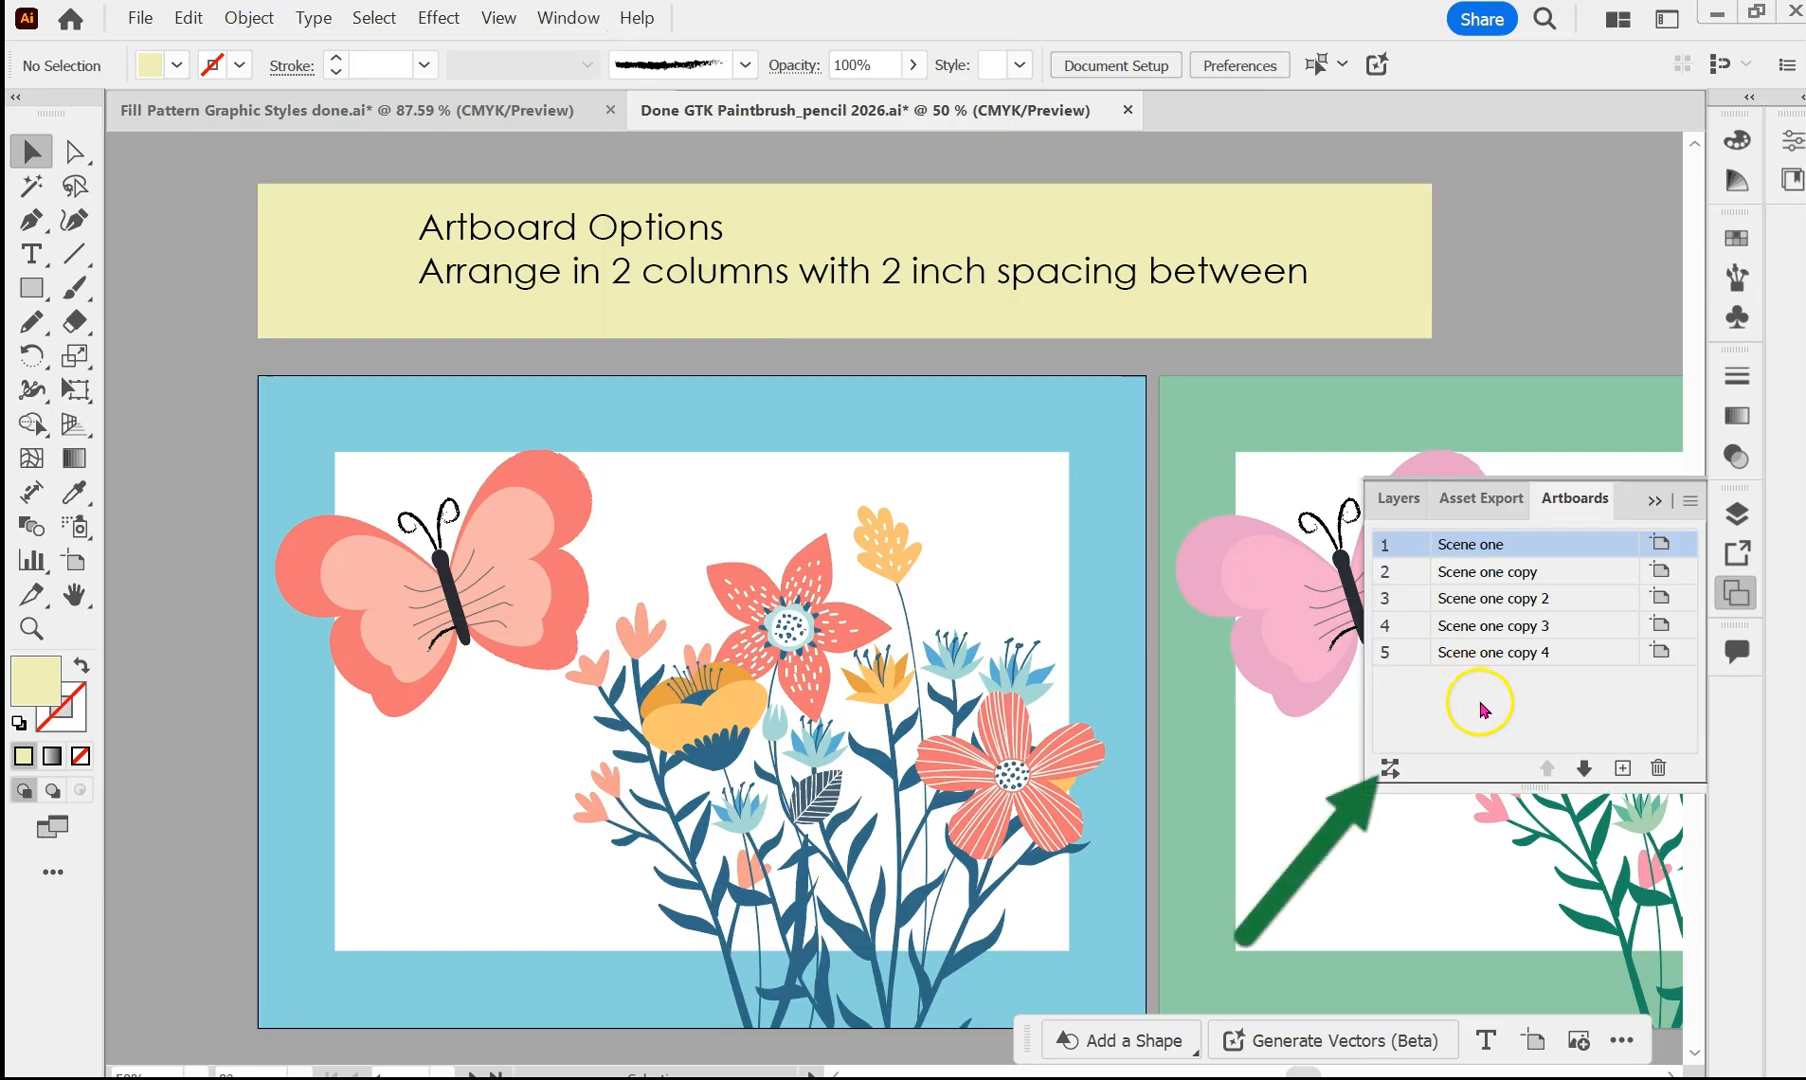
click(1386, 770)
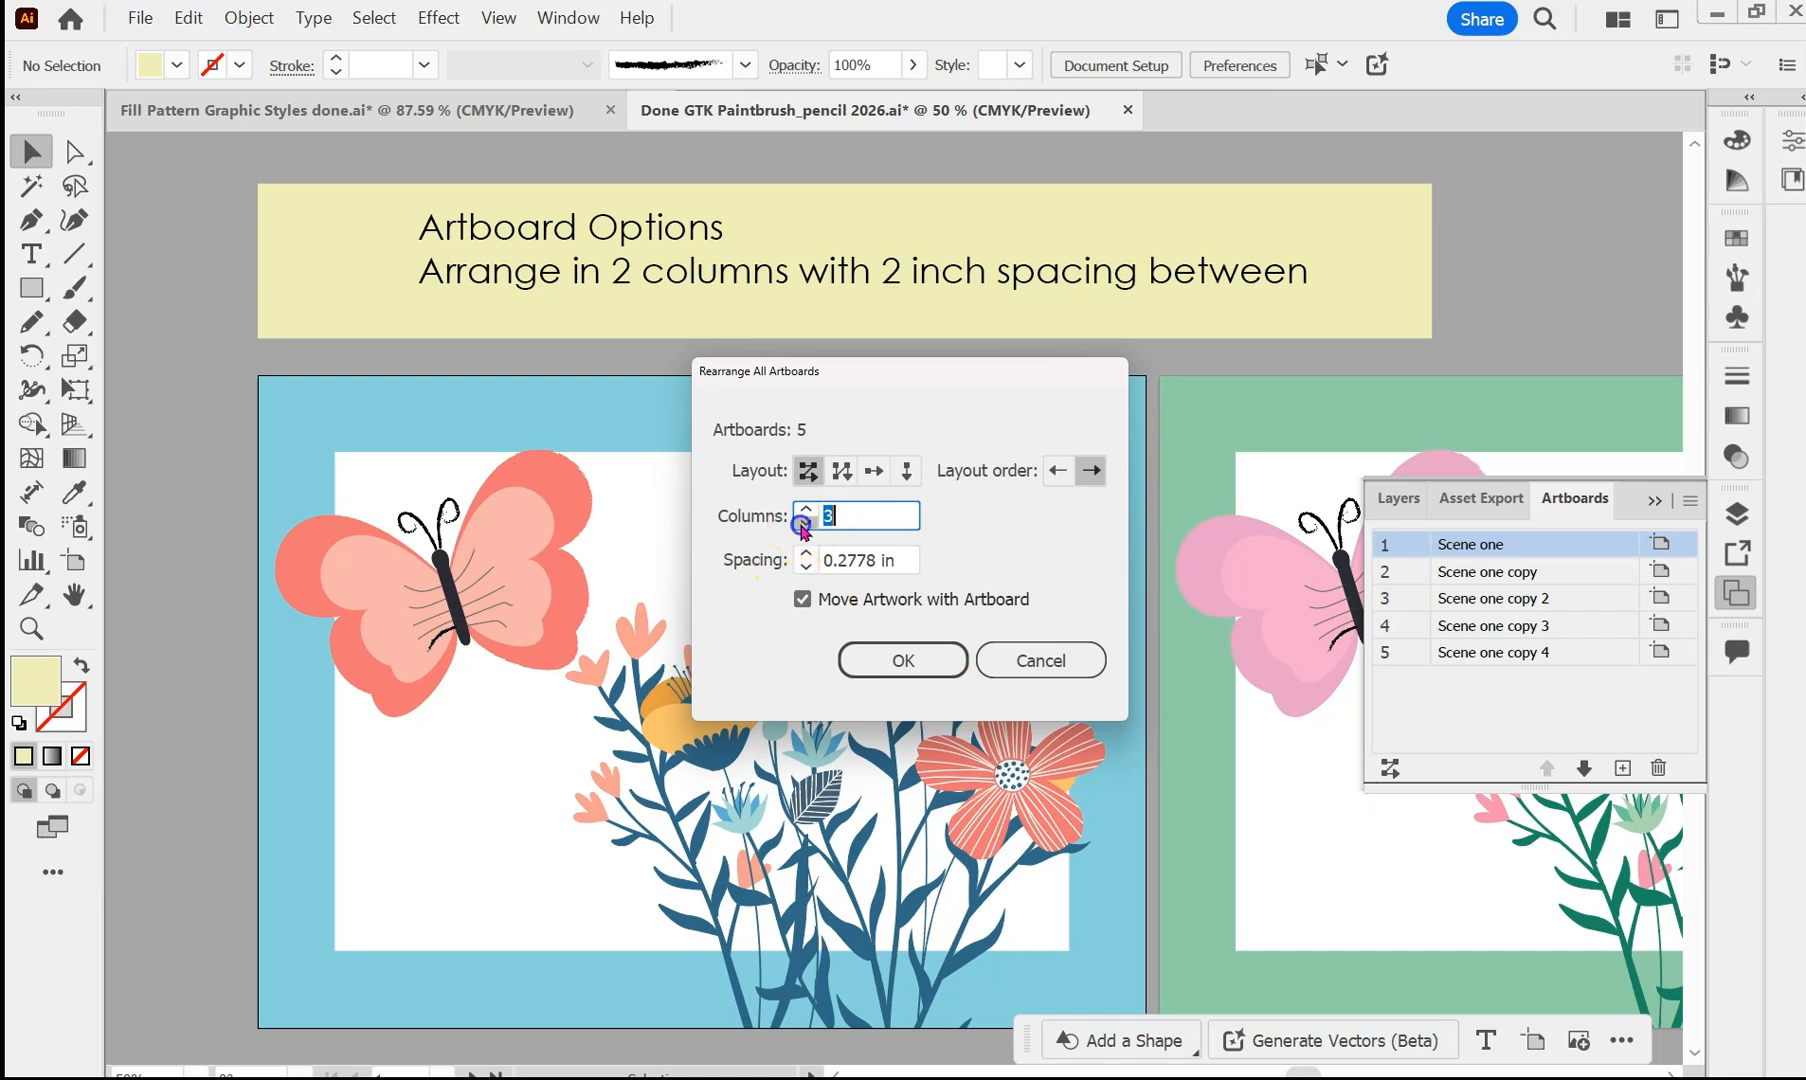
click(864, 561)
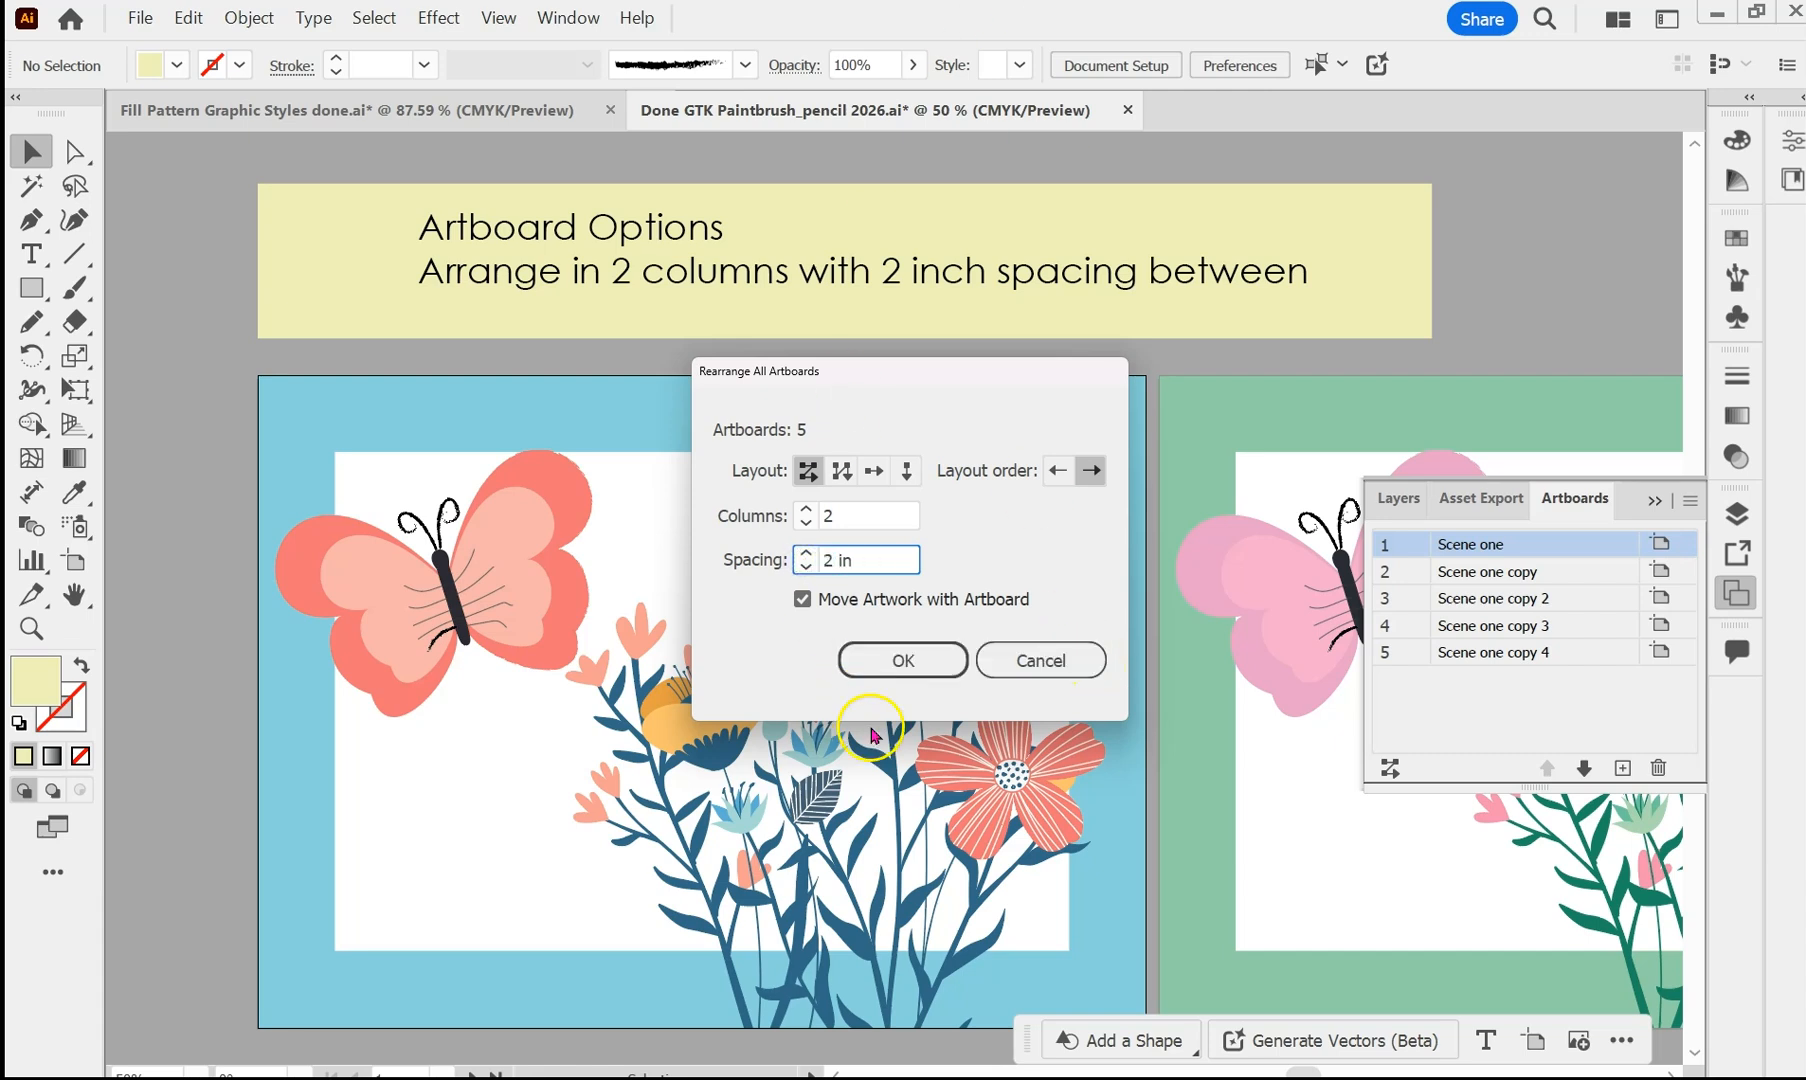
click(876, 664)
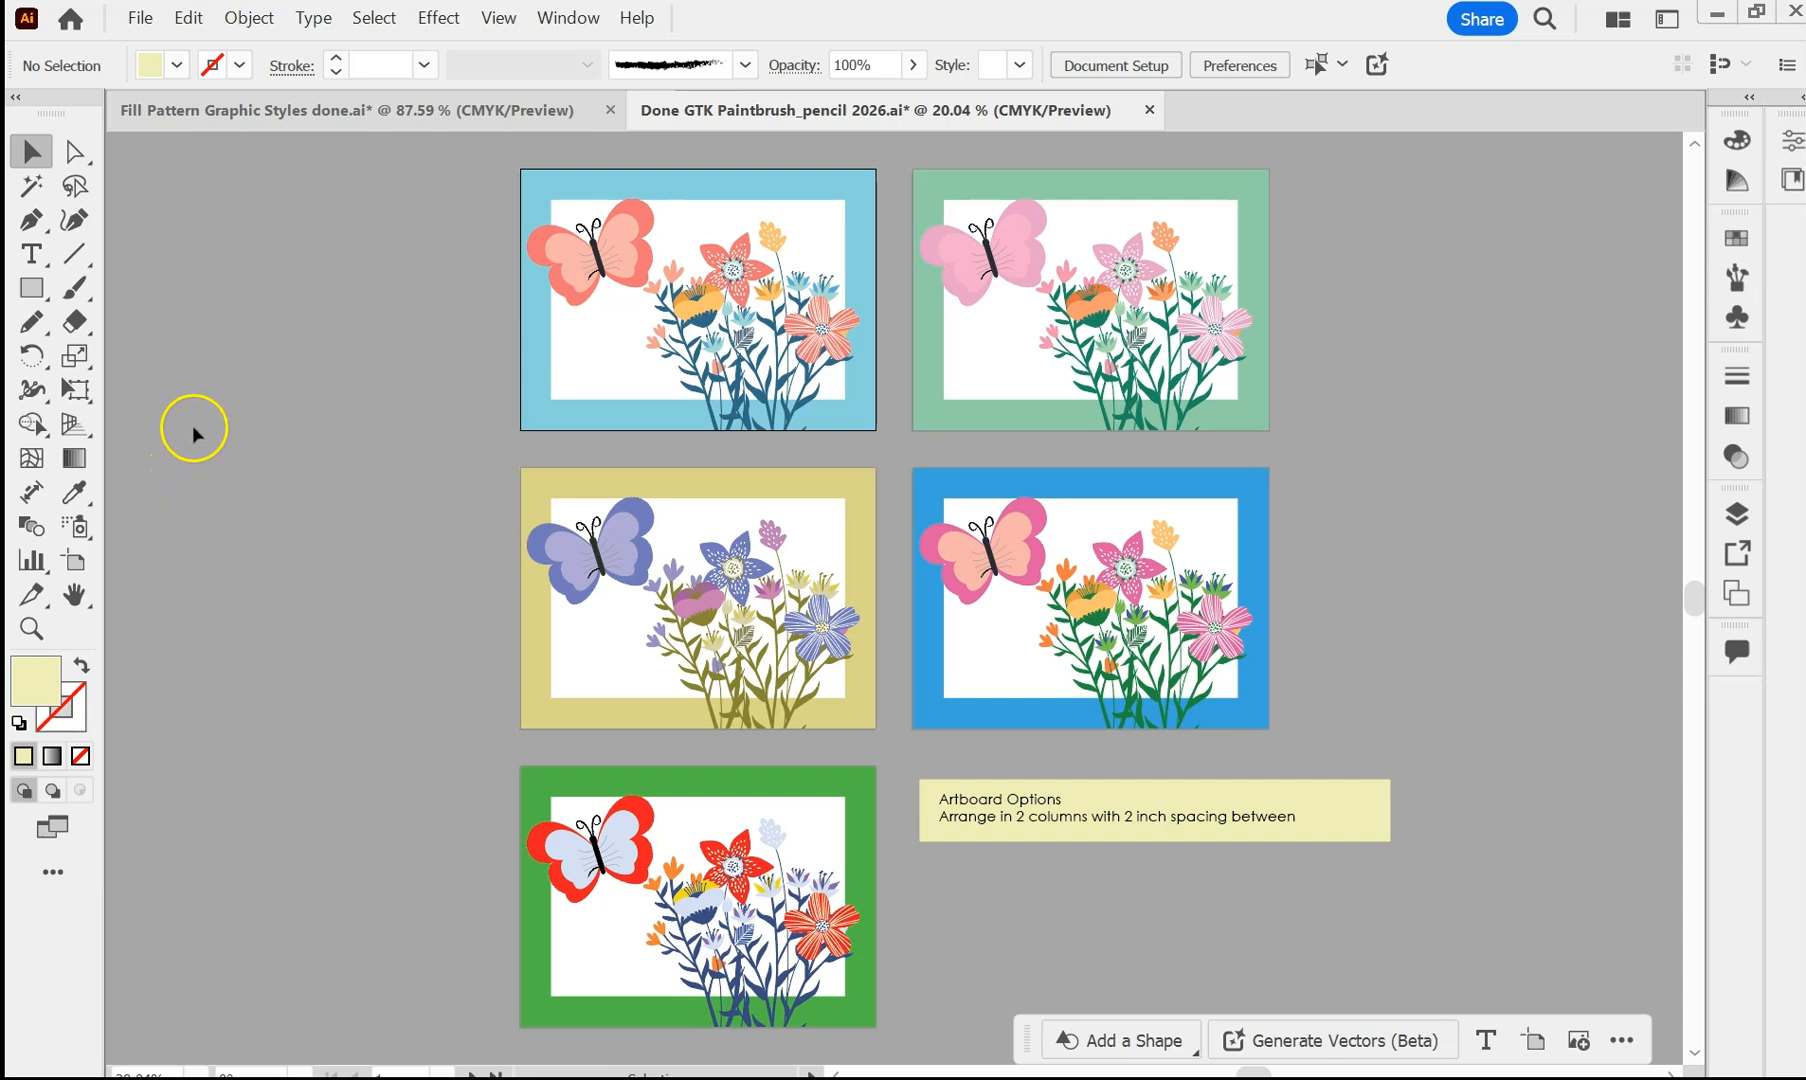
- Export the document as the JPEG file Done GTK Paintbrush_pencil 2026.jpg in the Get To Know Tutorials folder, without using artboards
click(140, 19)
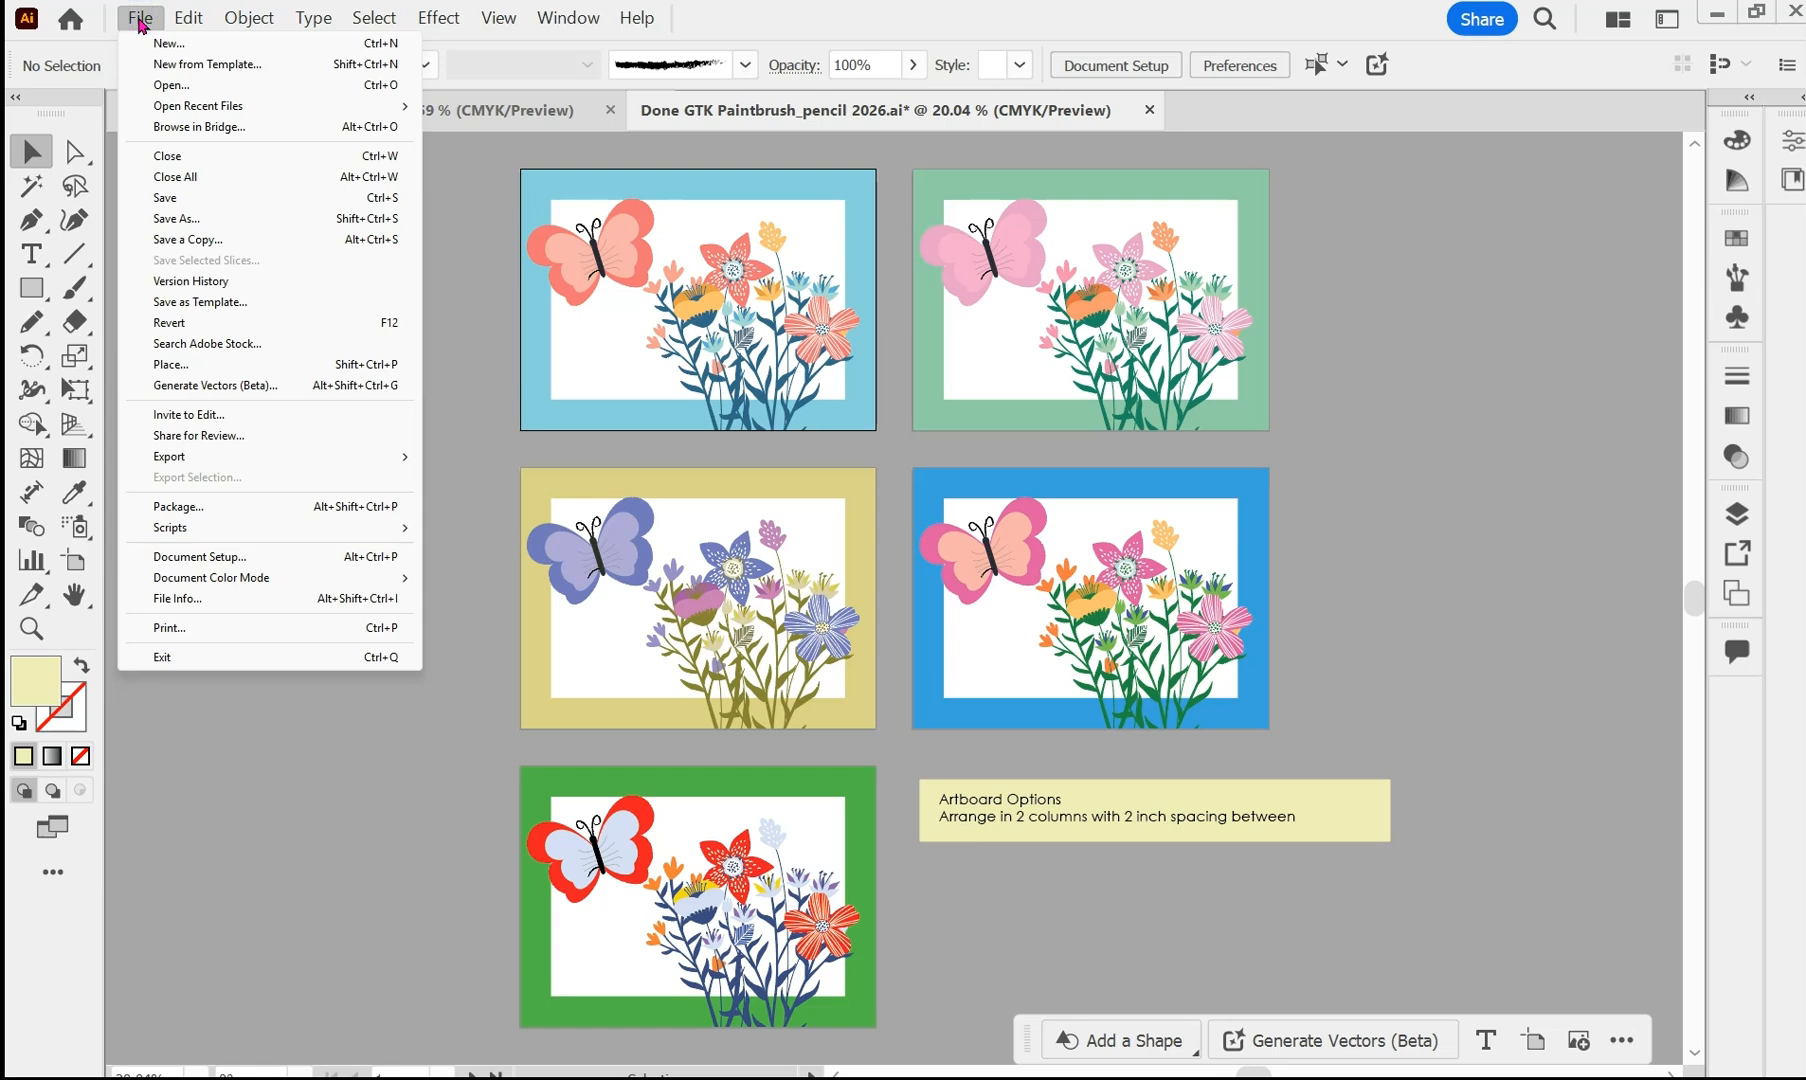
mouse_move(153, 456)
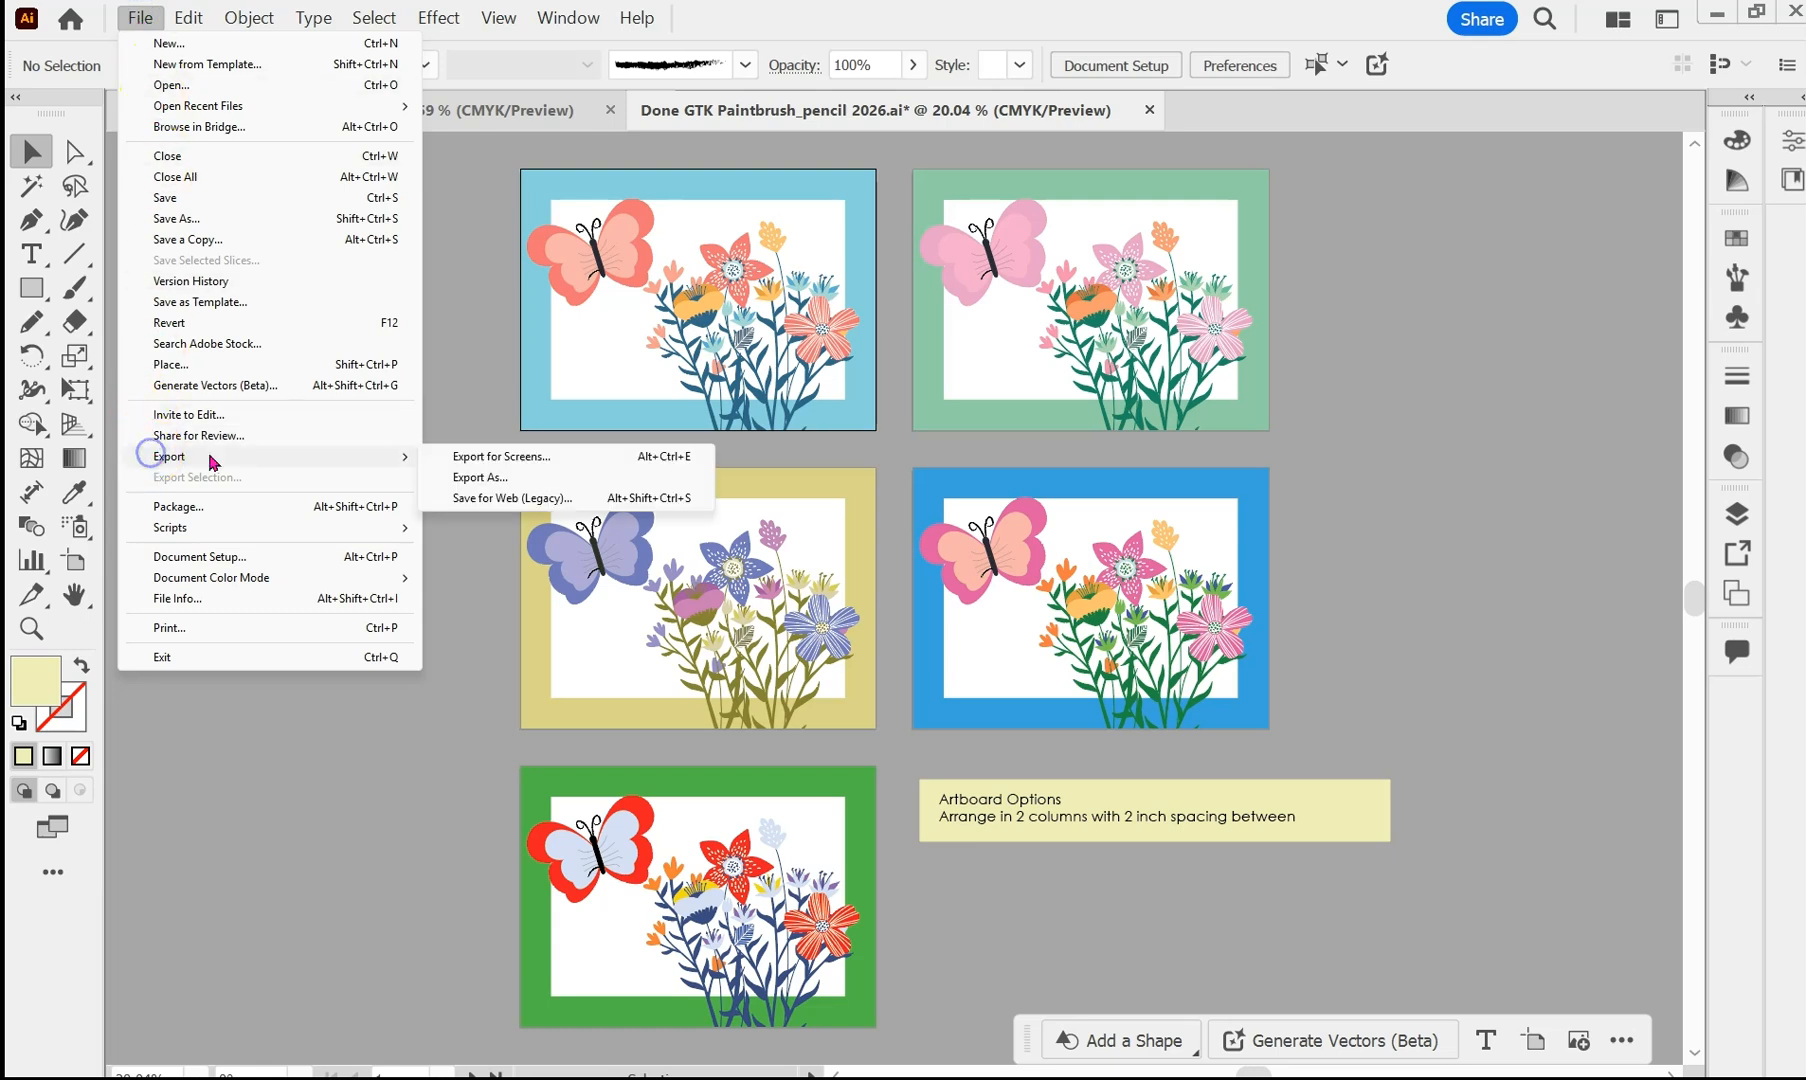
click(479, 480)
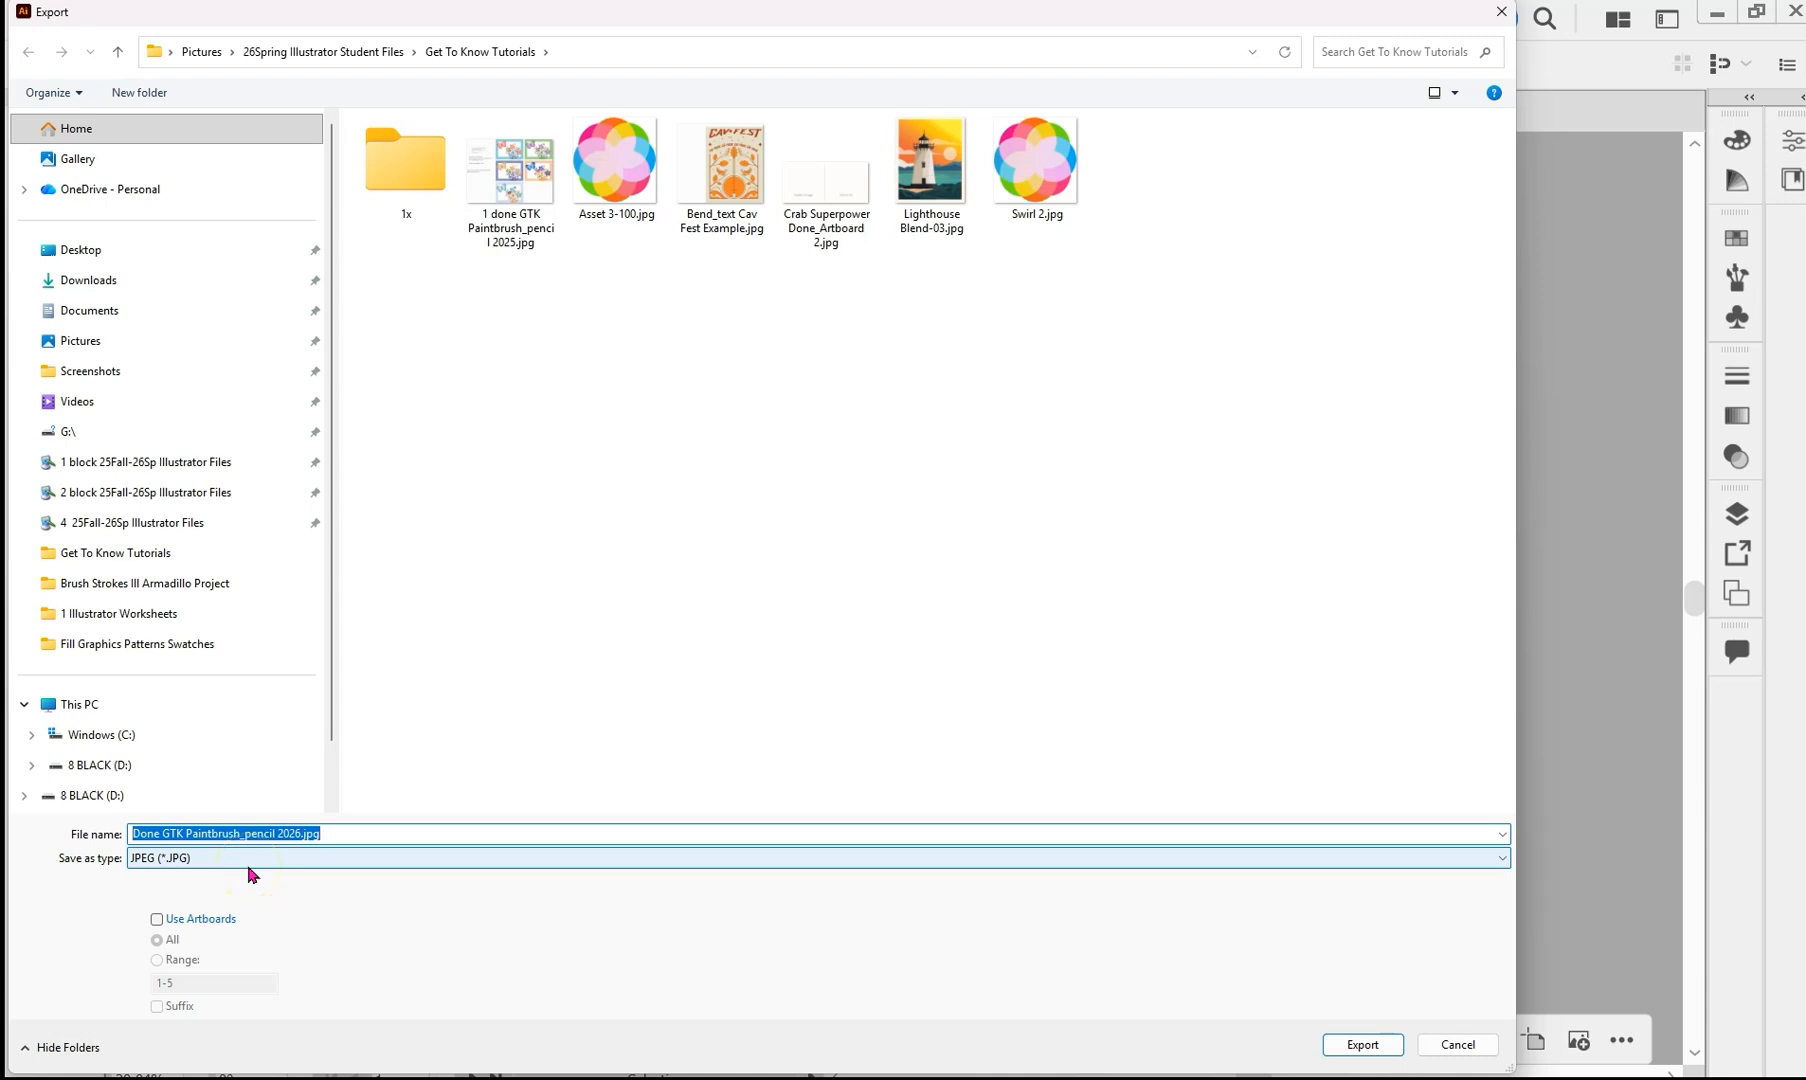
click(1364, 1045)
click(1142, 975)
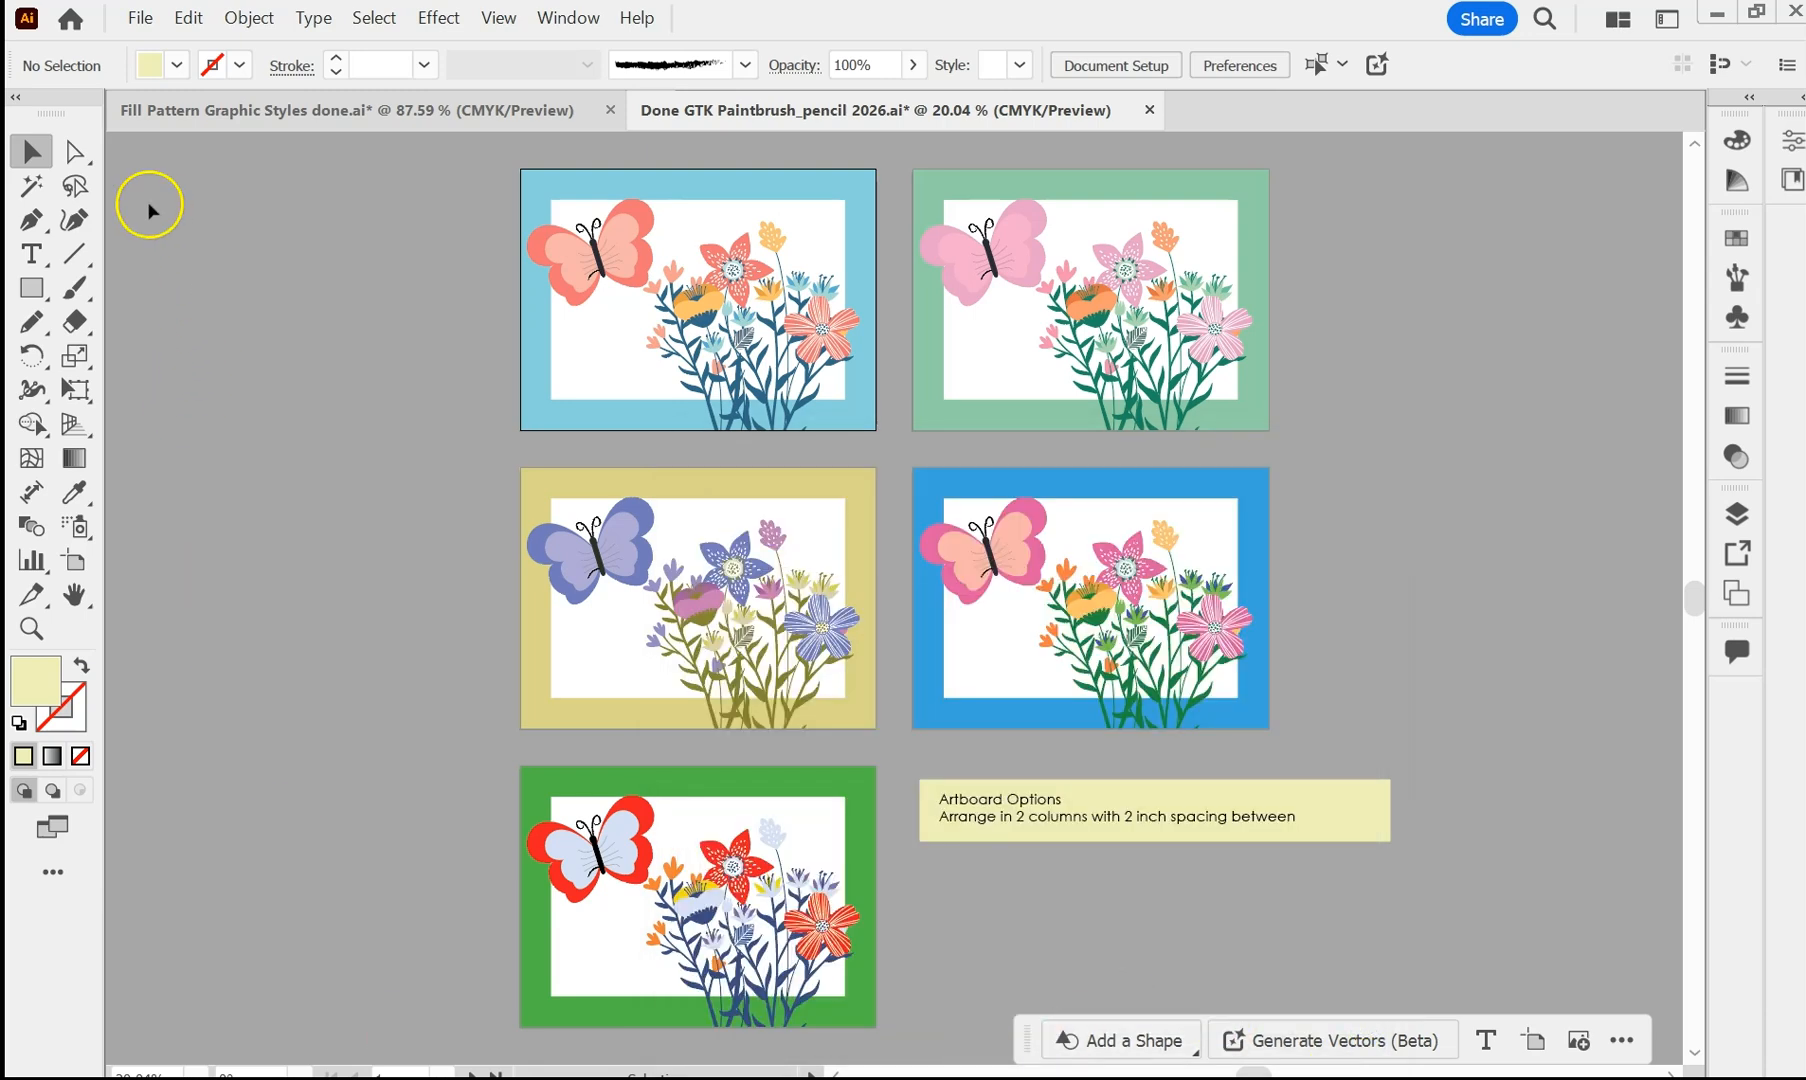
- Export only artboards 3-5 as separate JPEG files named Done GTK Paintbrush_pencil 2026 in the Get To Know Tutorials folder
click(136, 19)
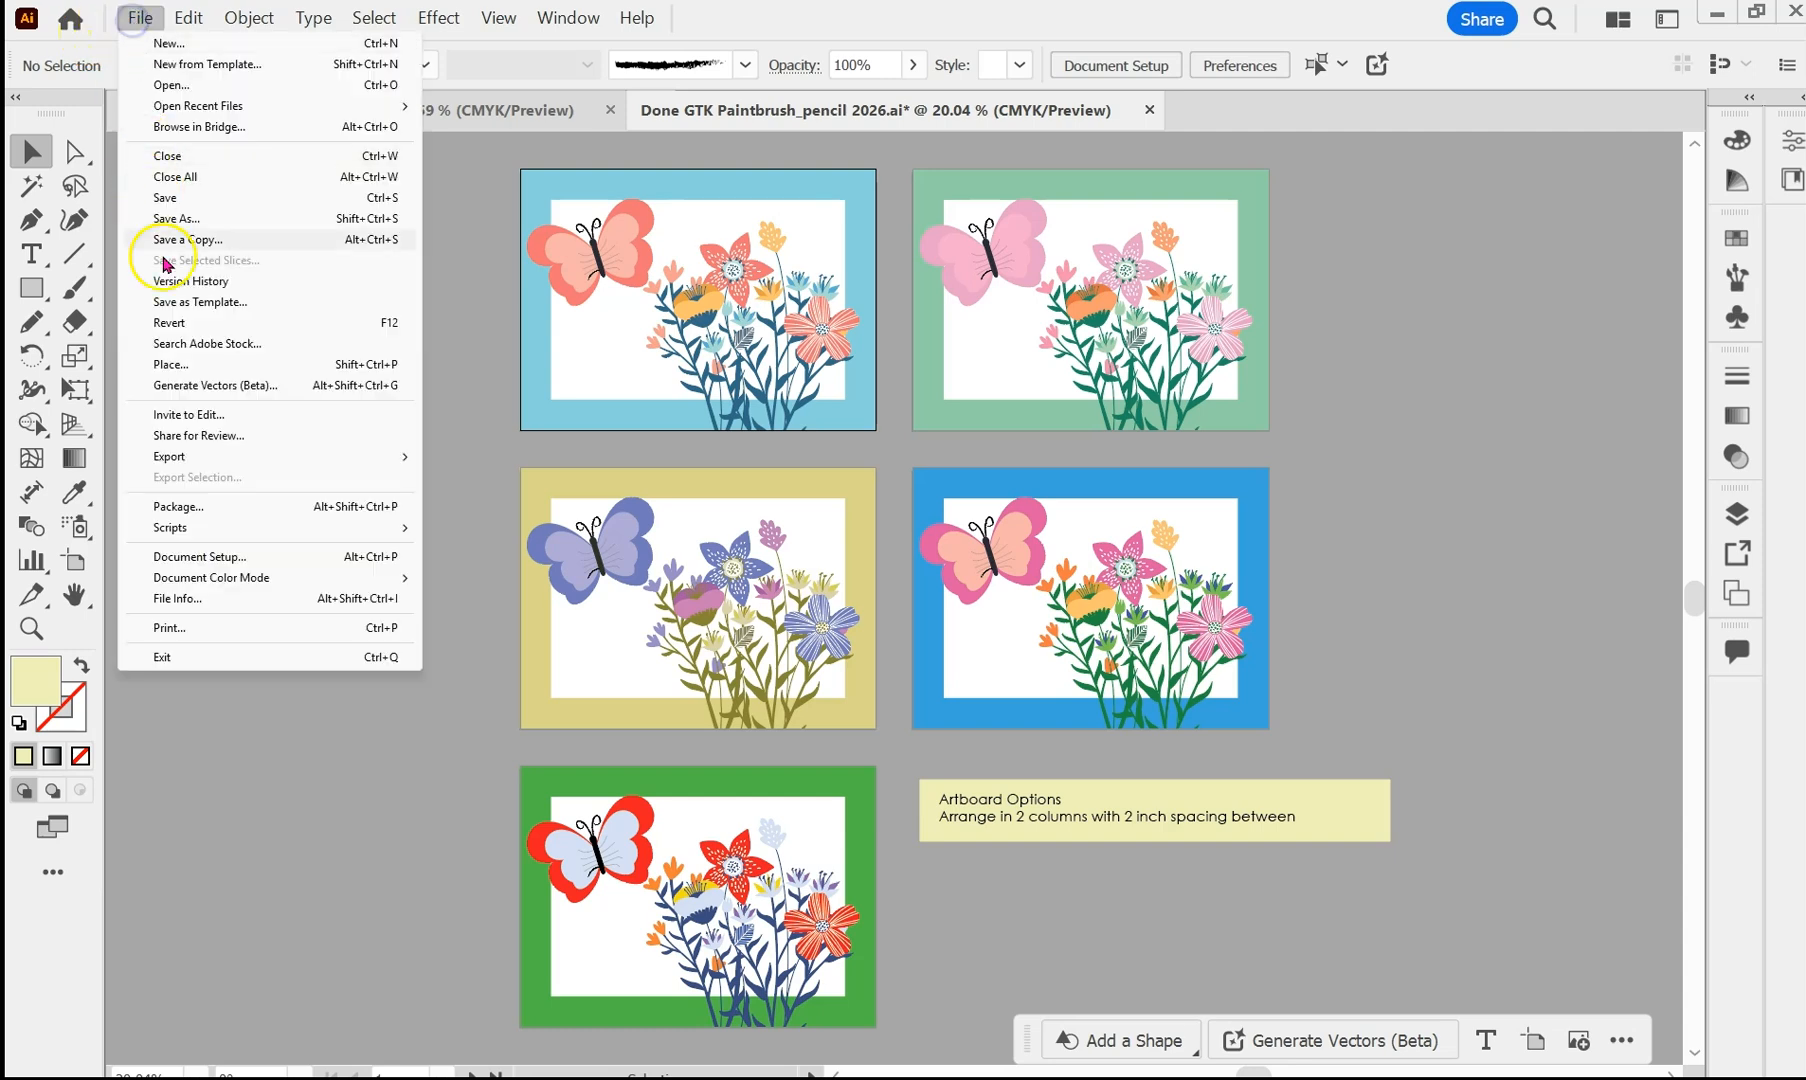
click(192, 459)
click(477, 477)
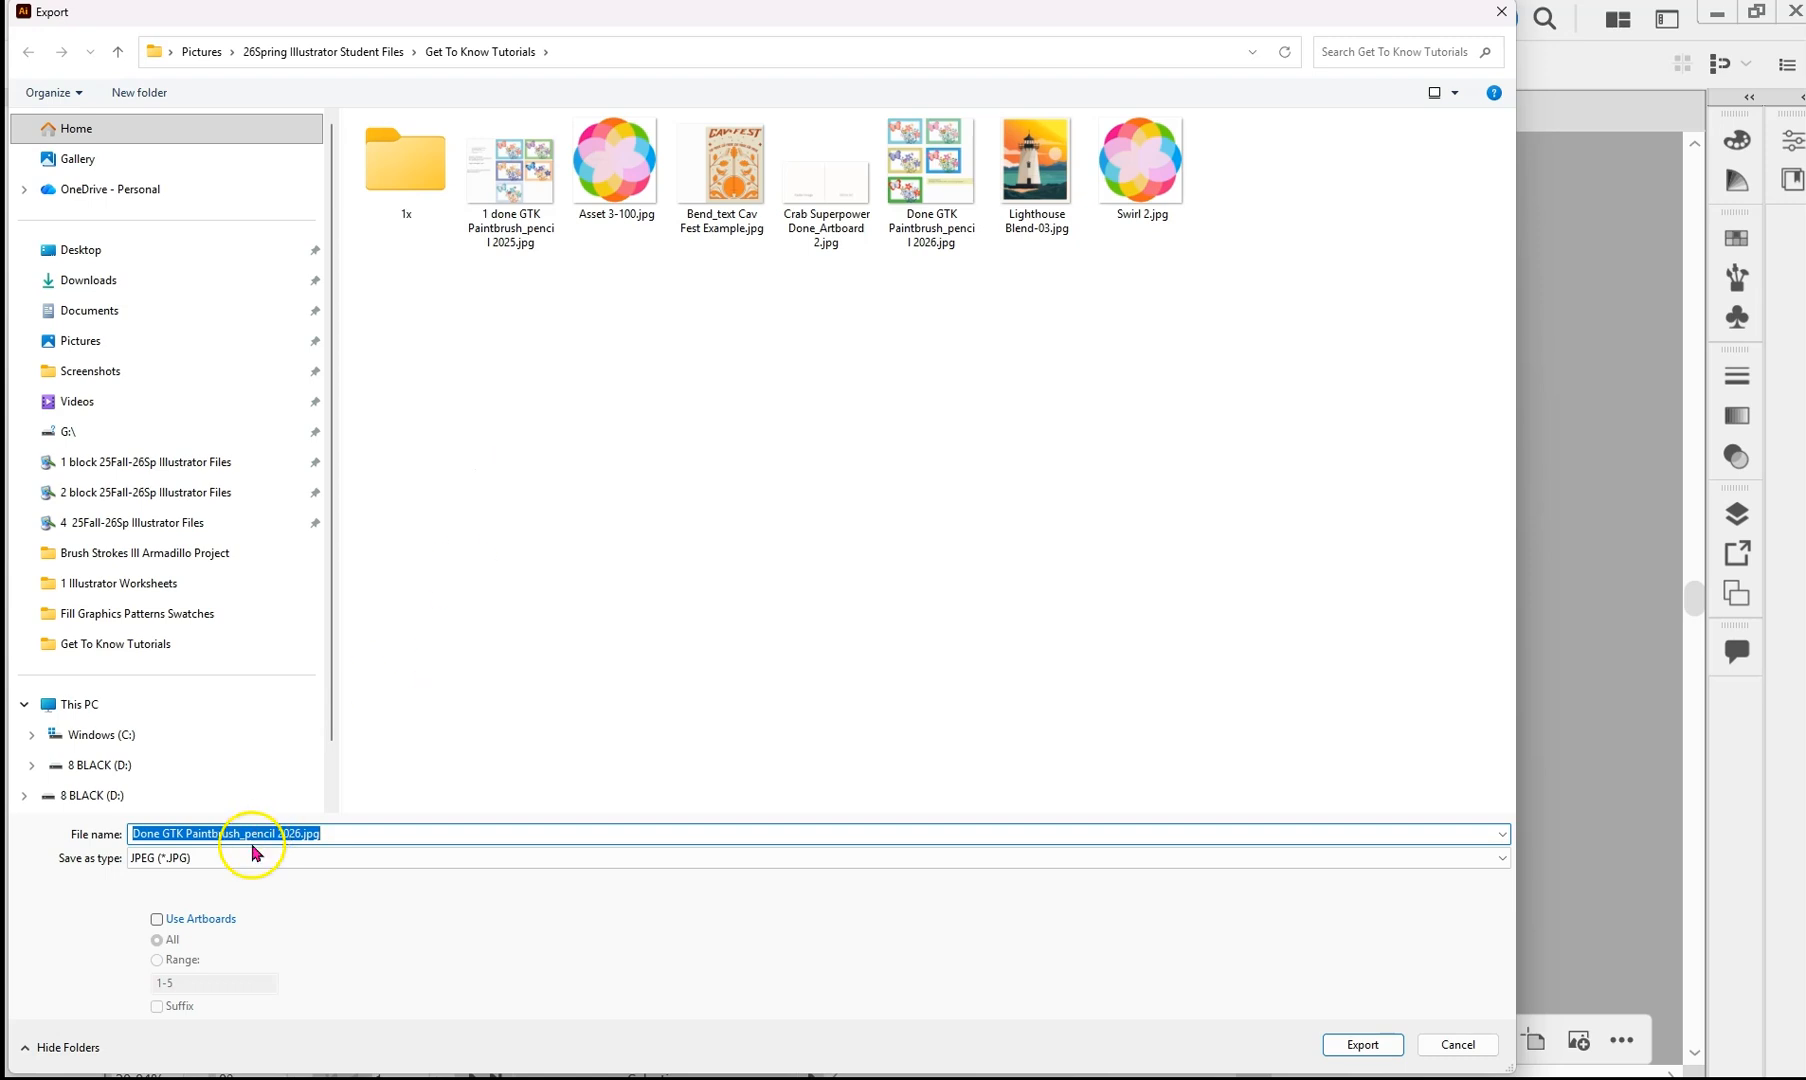
click(157, 919)
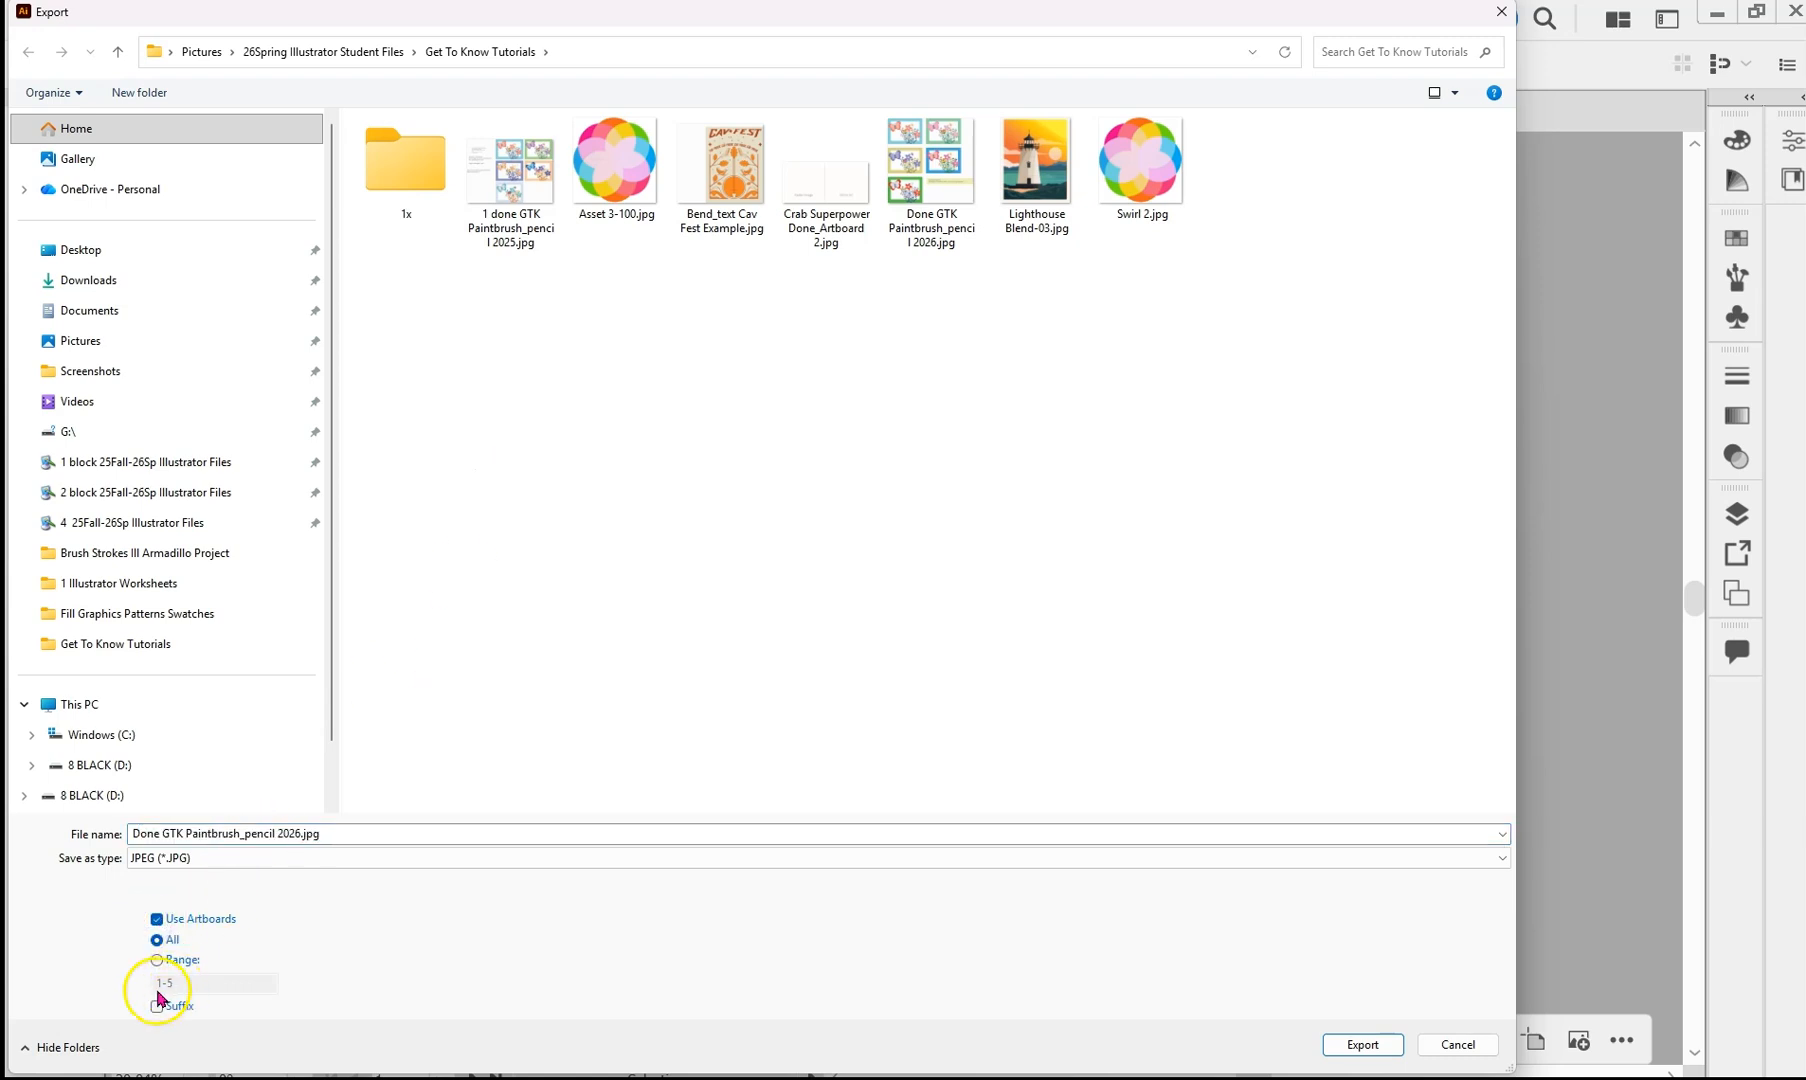
click(165, 959)
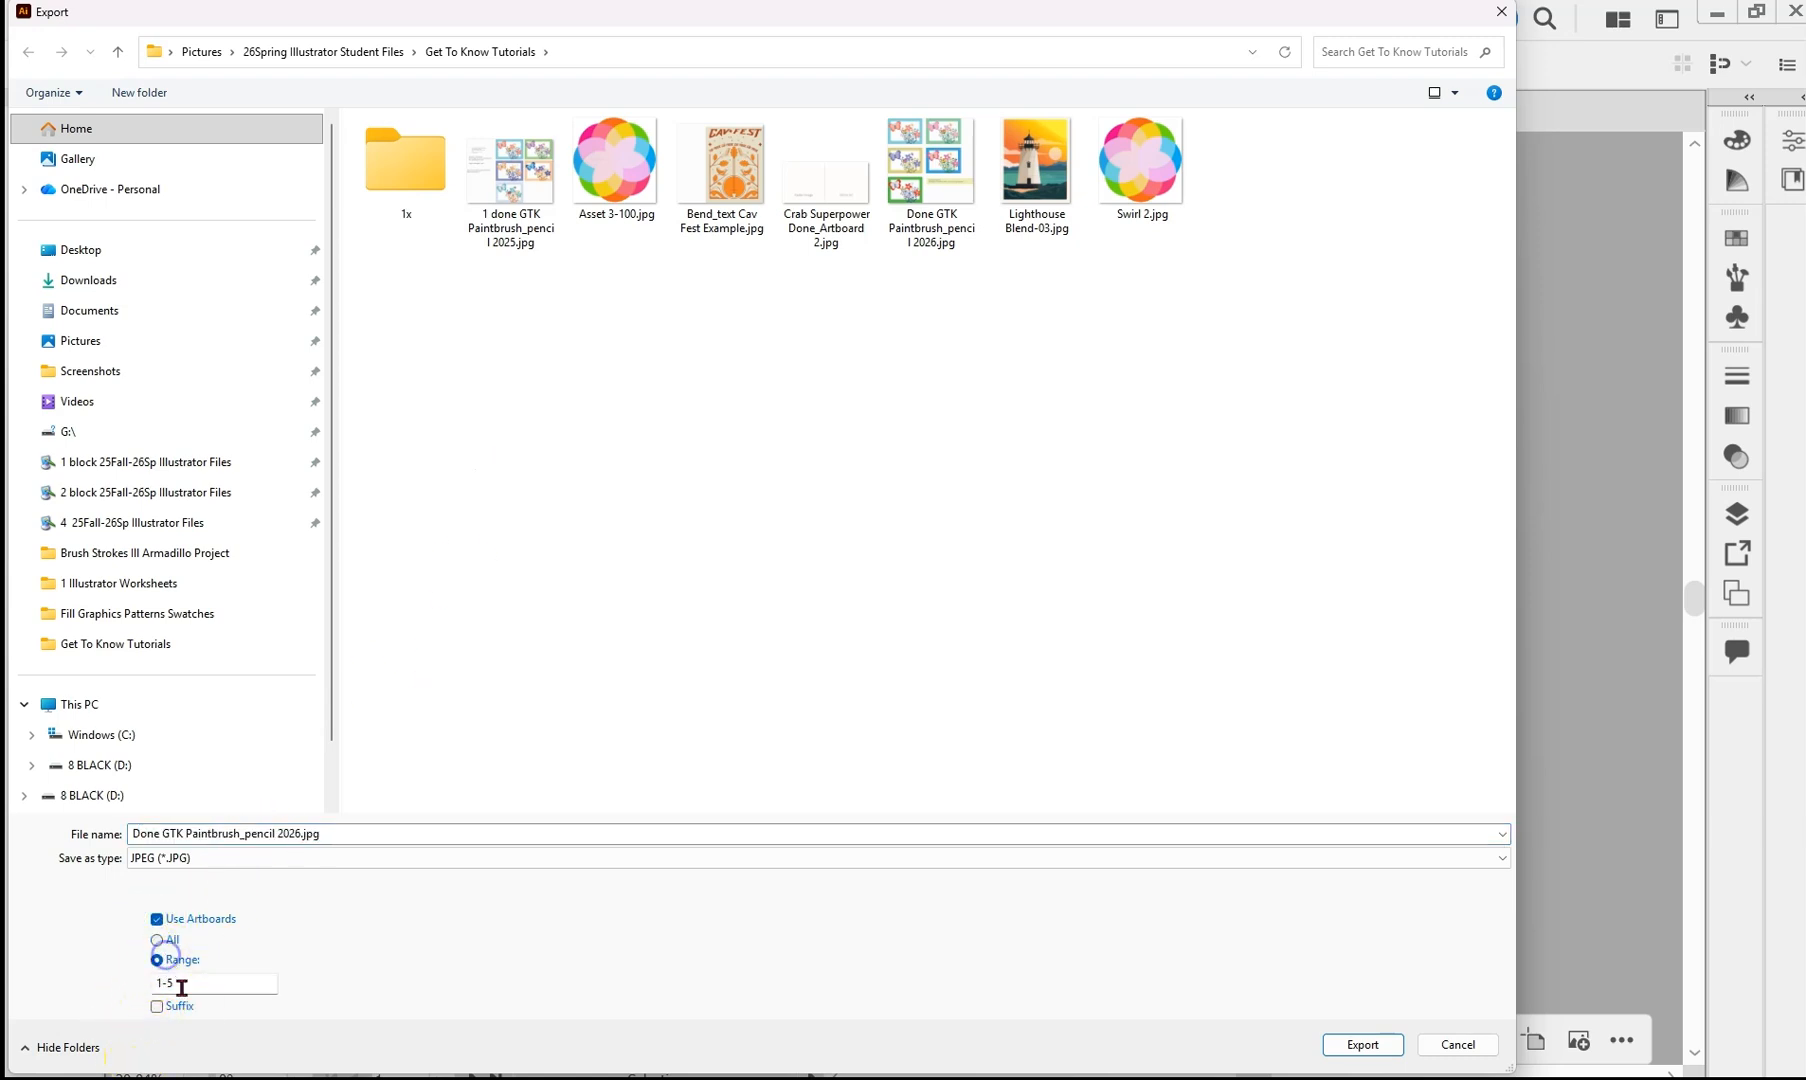
drag(184, 982, 129, 993)
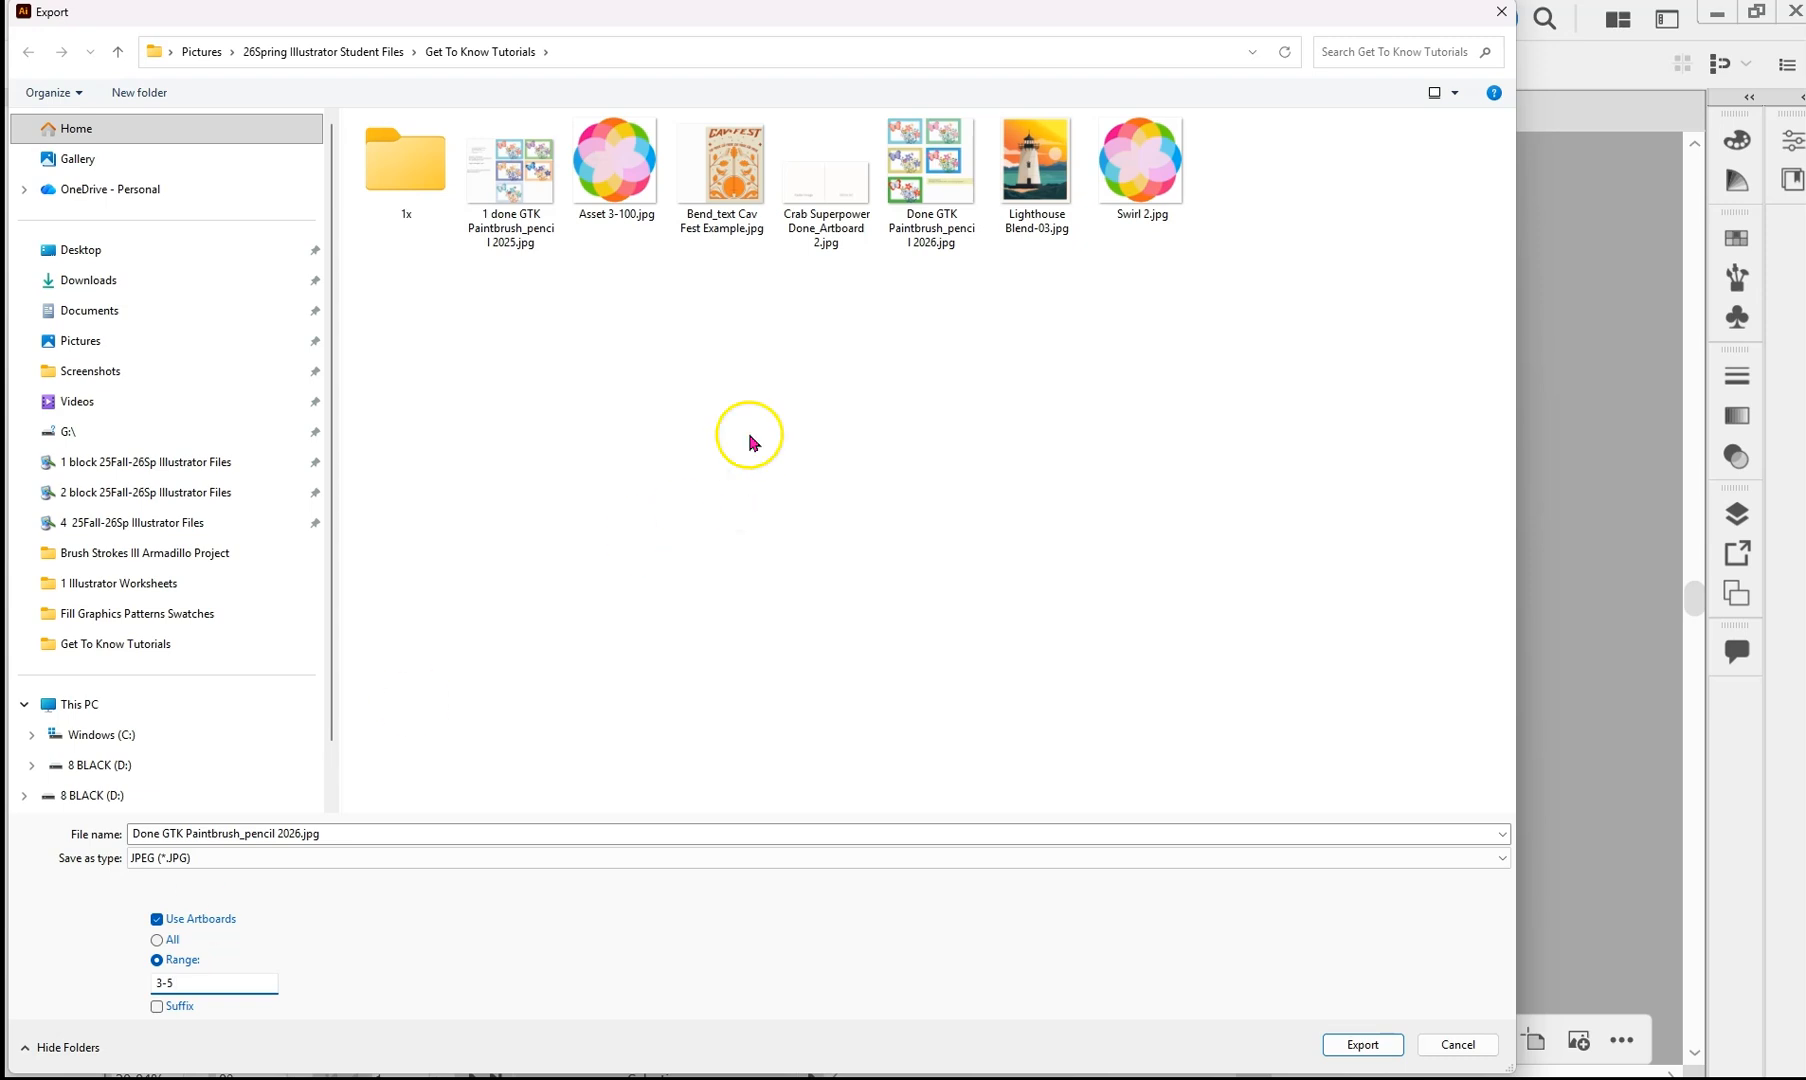
click(1360, 1045)
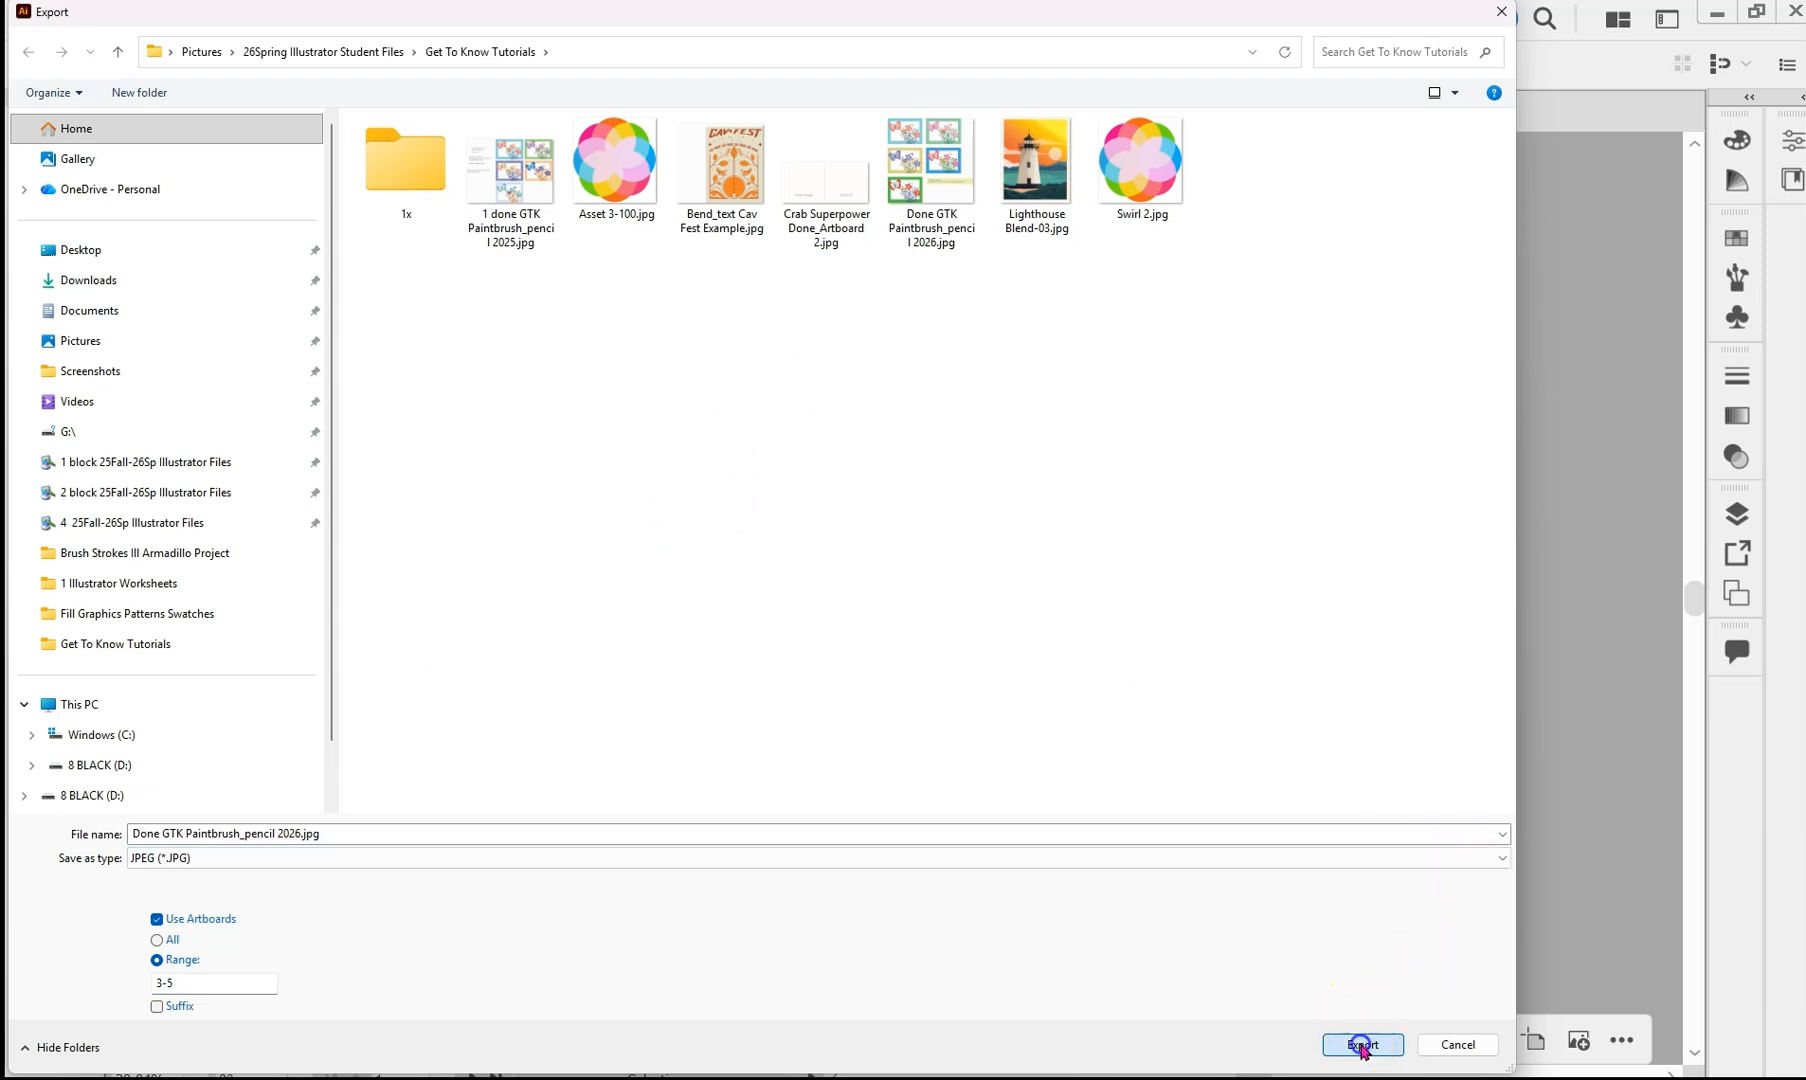
click(1146, 975)
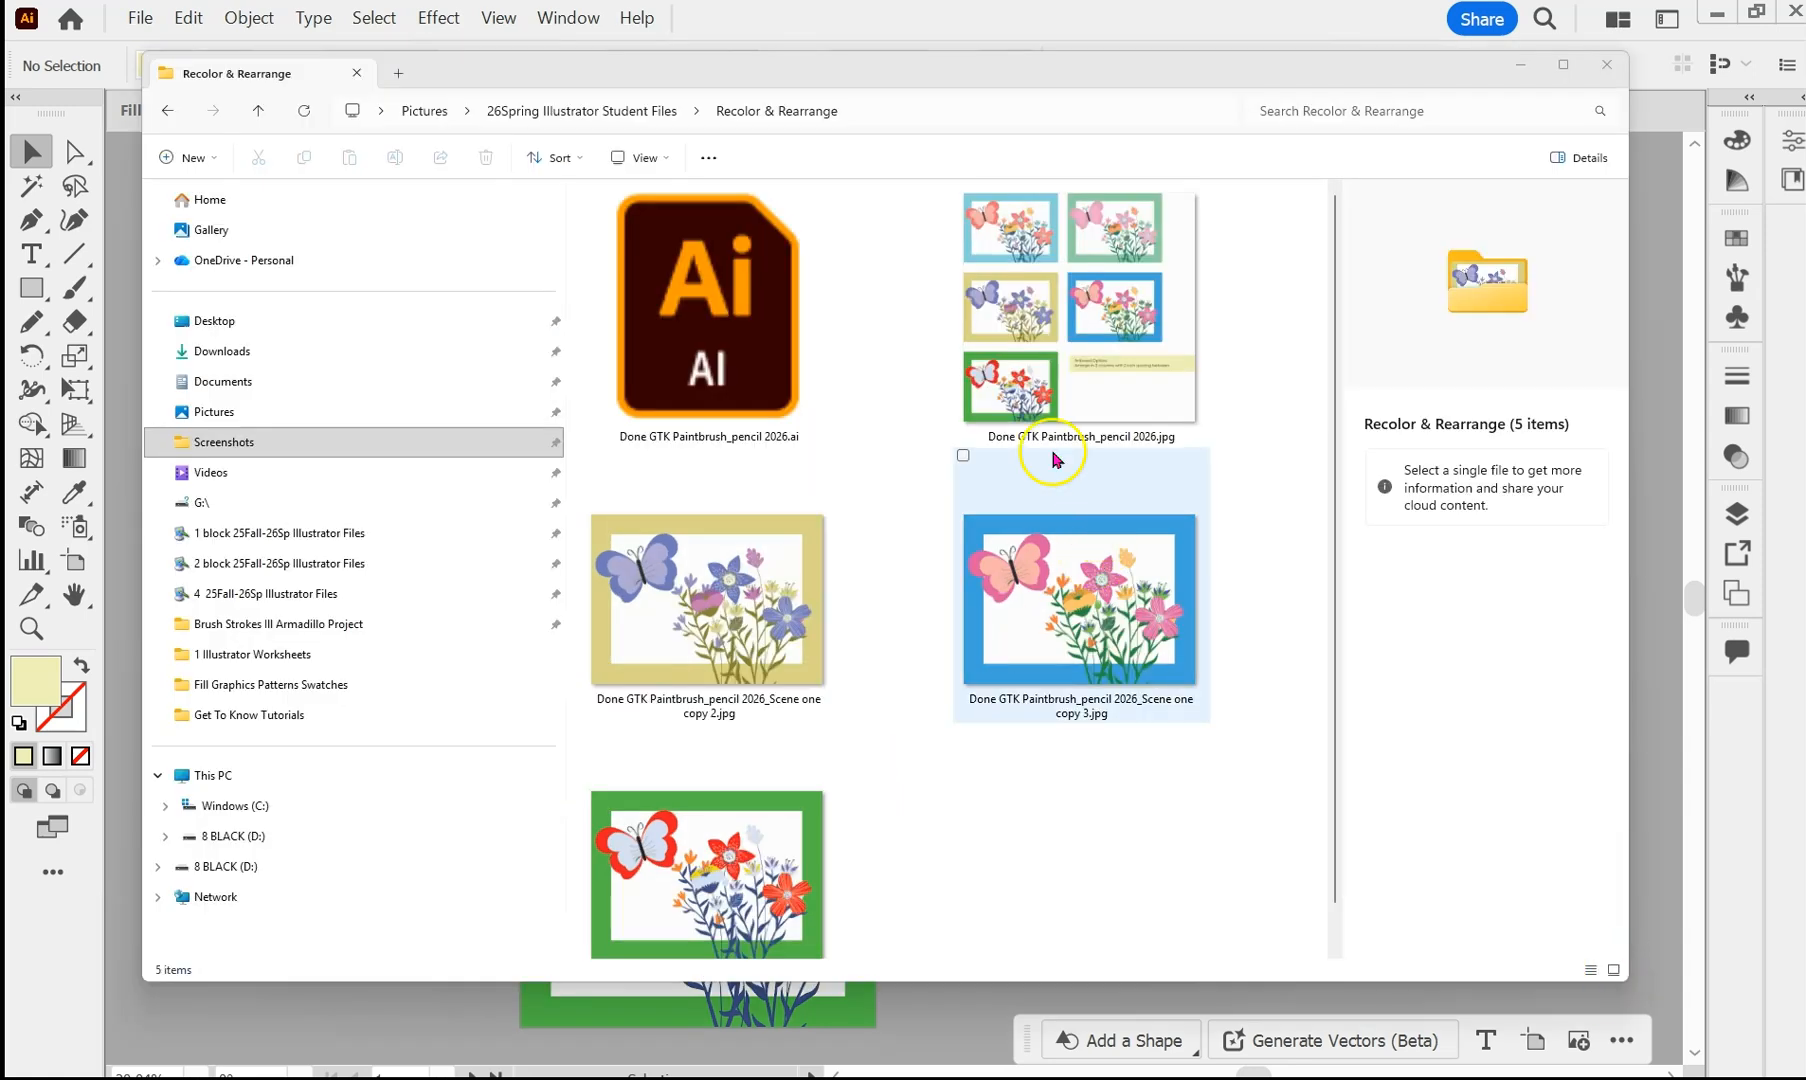
- In File Explorer's Recolor & Rearrange folder, compare the full-document JPEG with the individually exported artboard JPEGs
click(1050, 438)
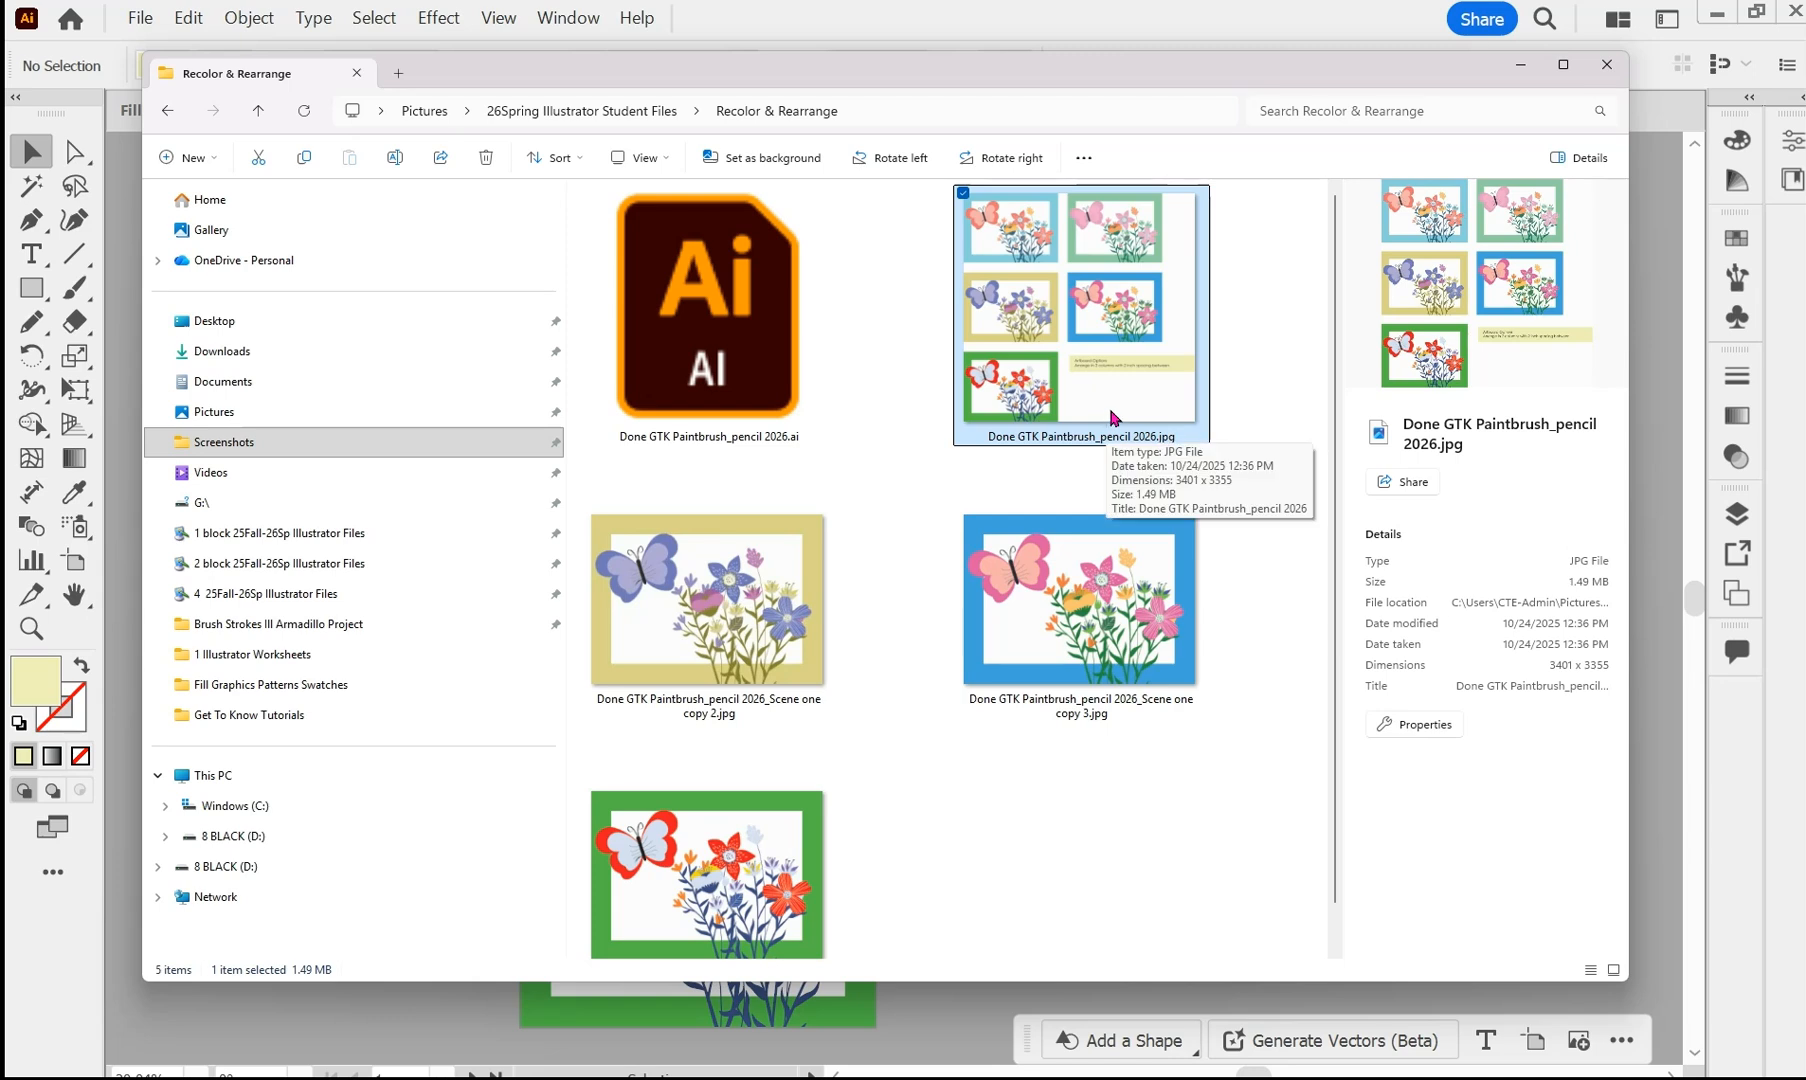
click(1023, 414)
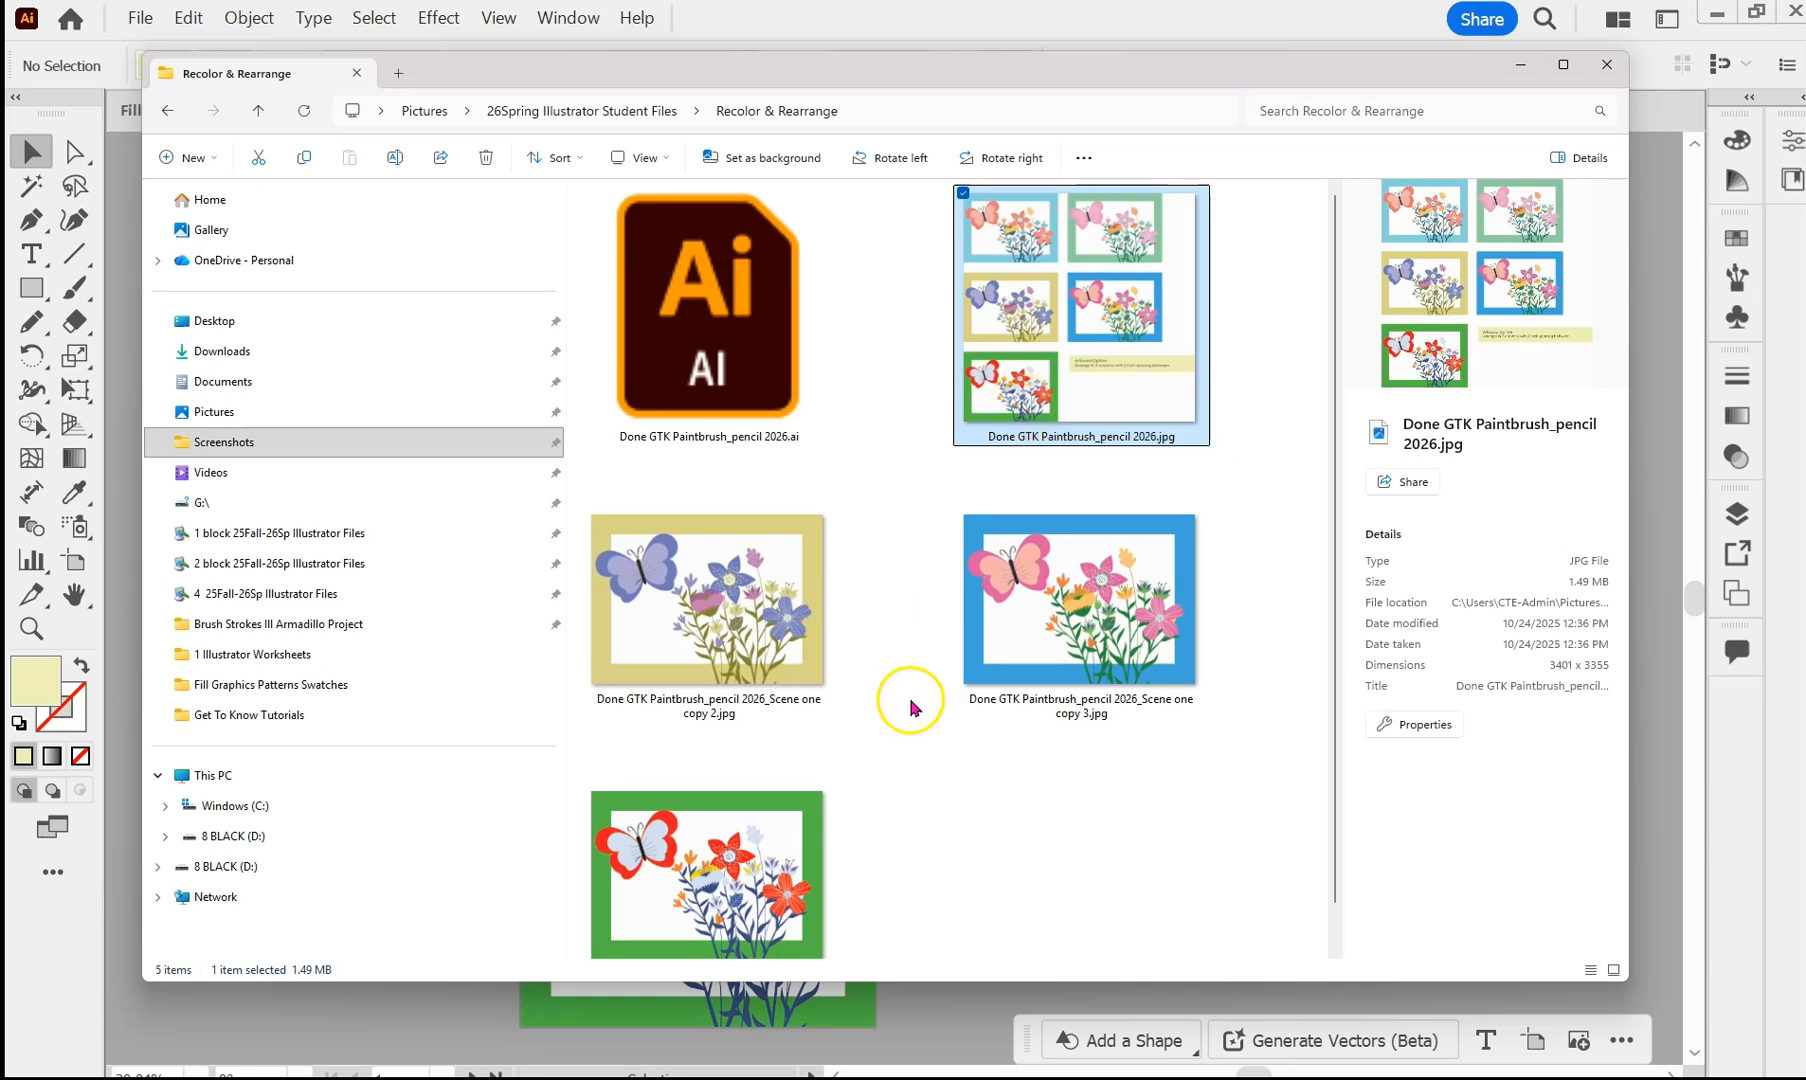
scroll(955, 746, down, 1)
click(684, 655)
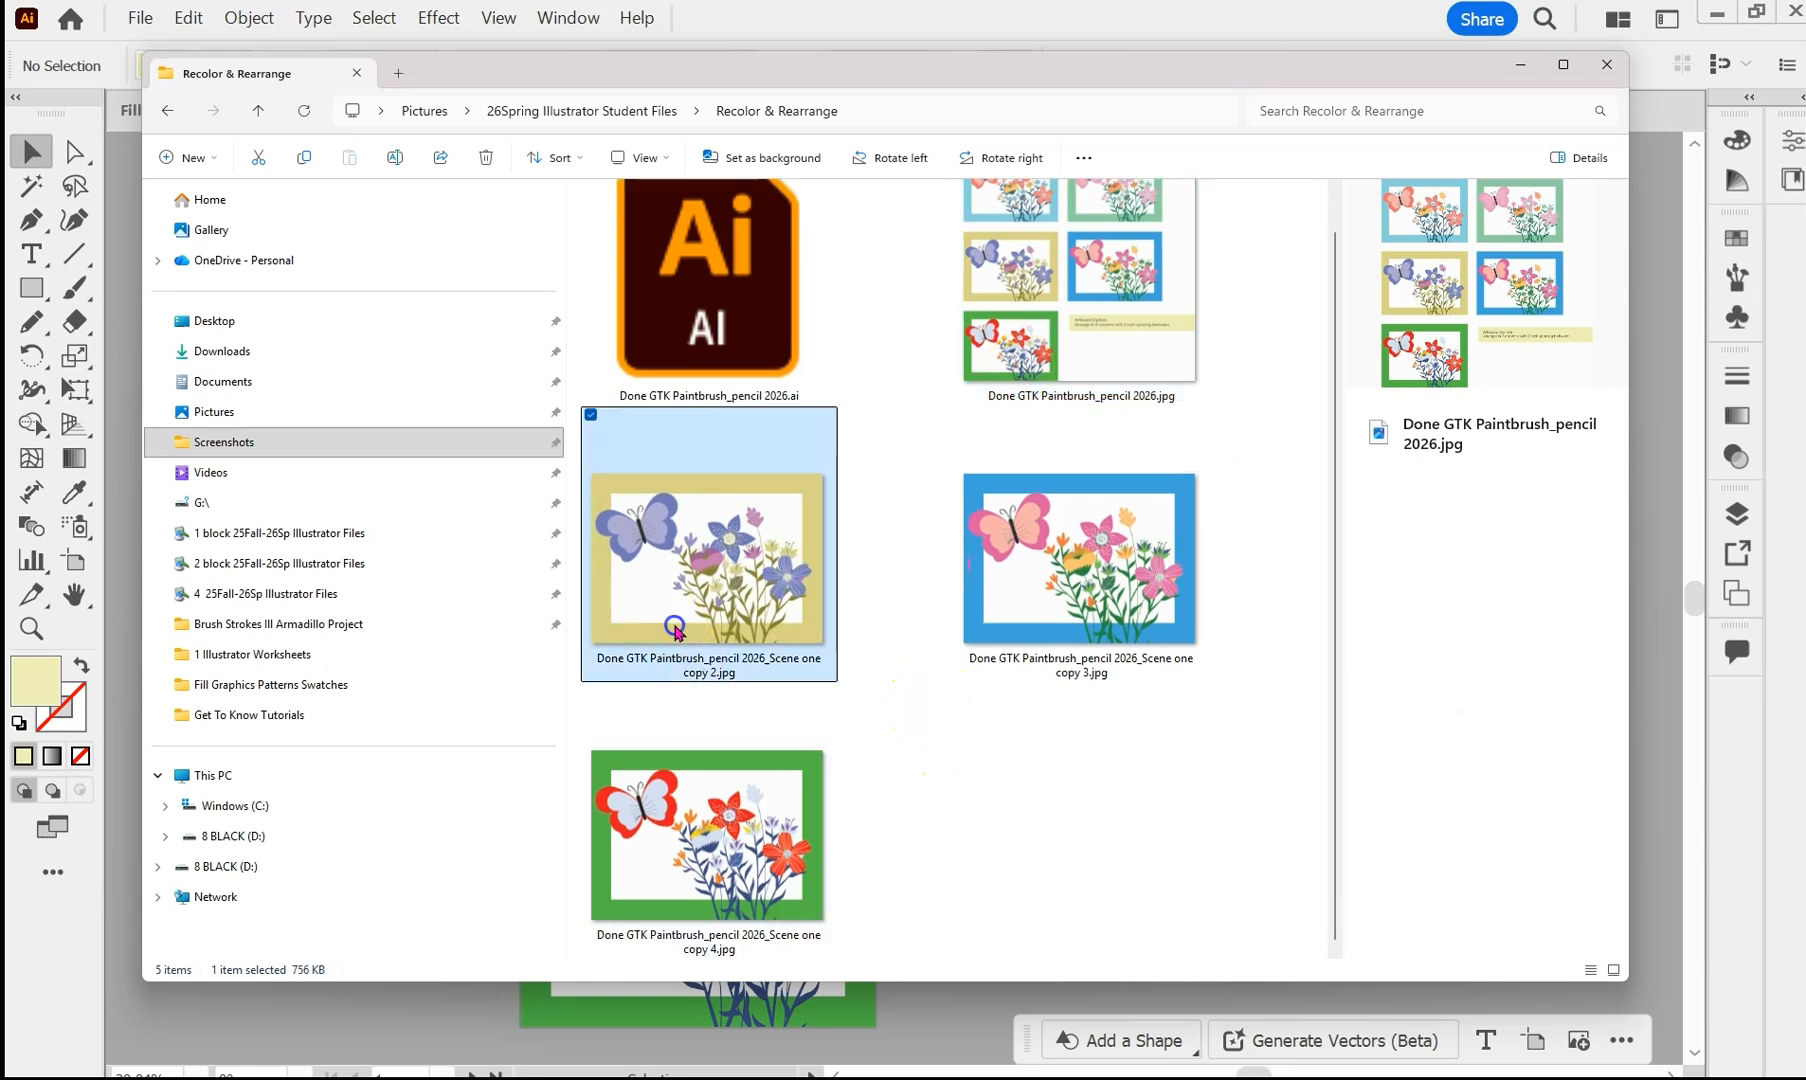
click(985, 598)
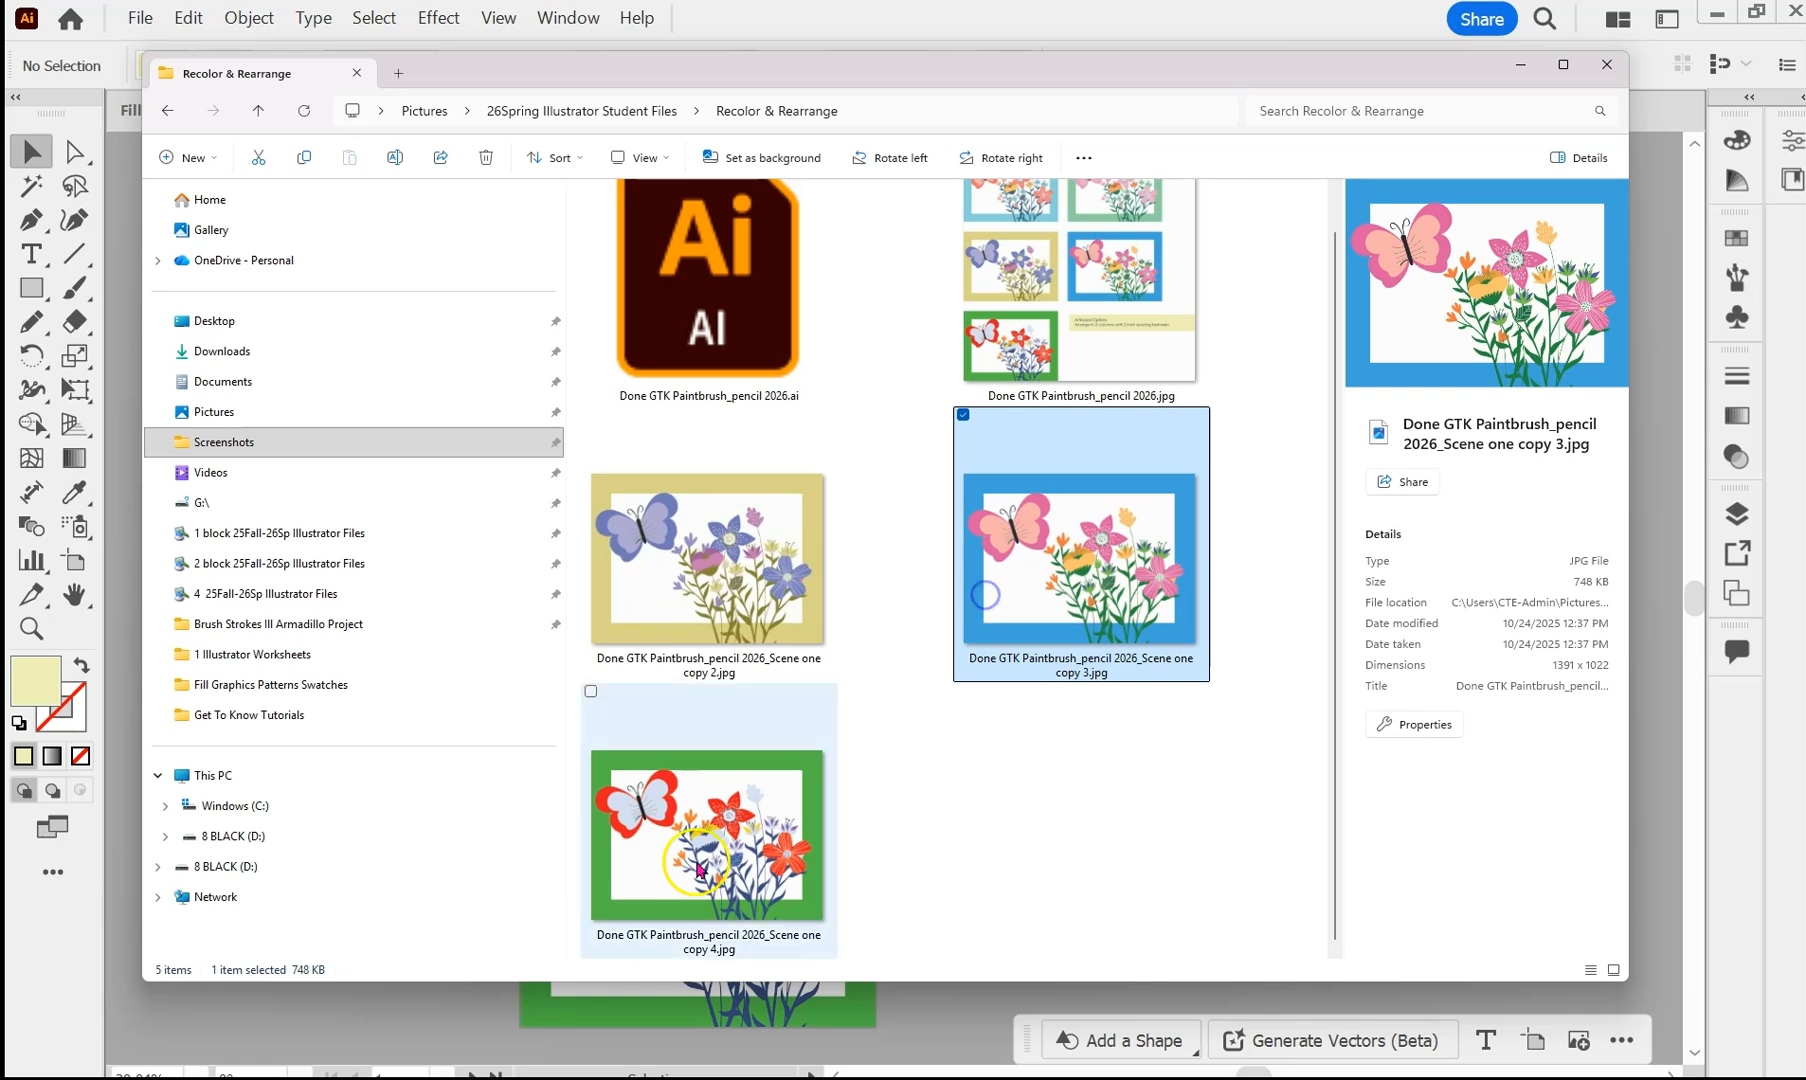
click(702, 833)
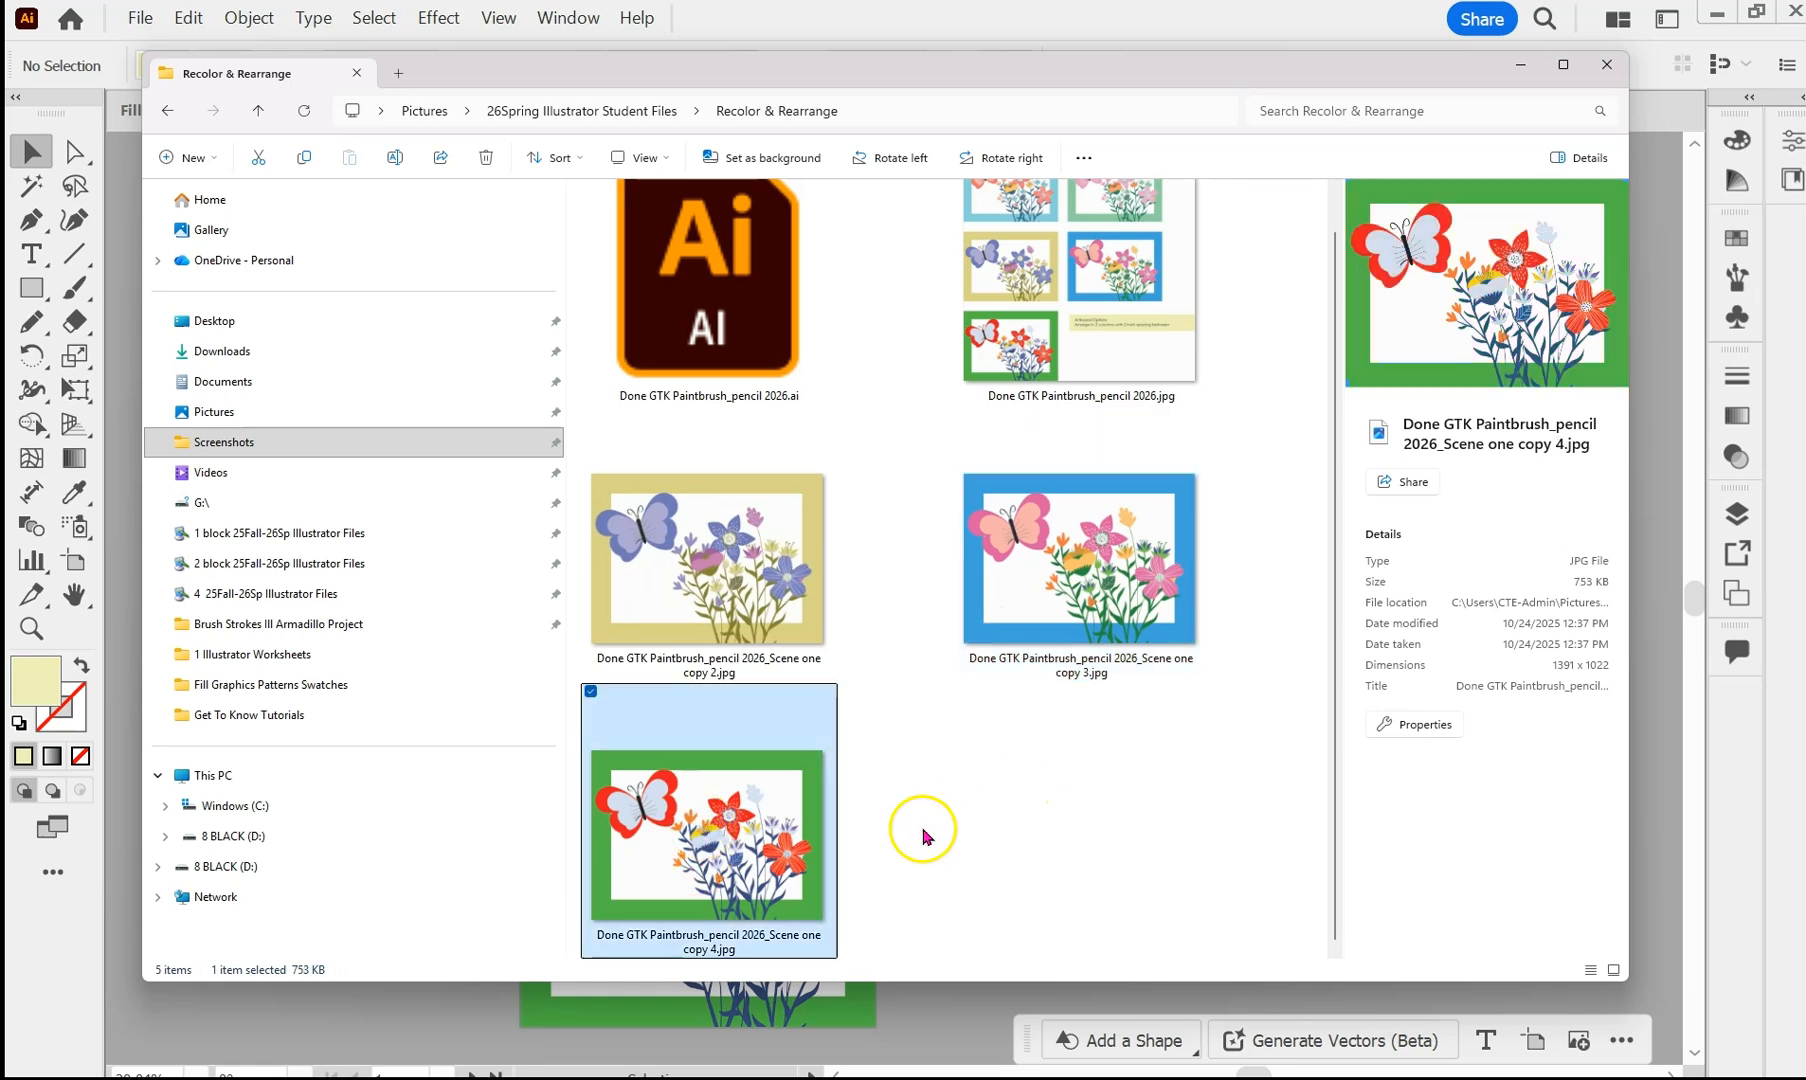
scroll(930, 832, up, 1)
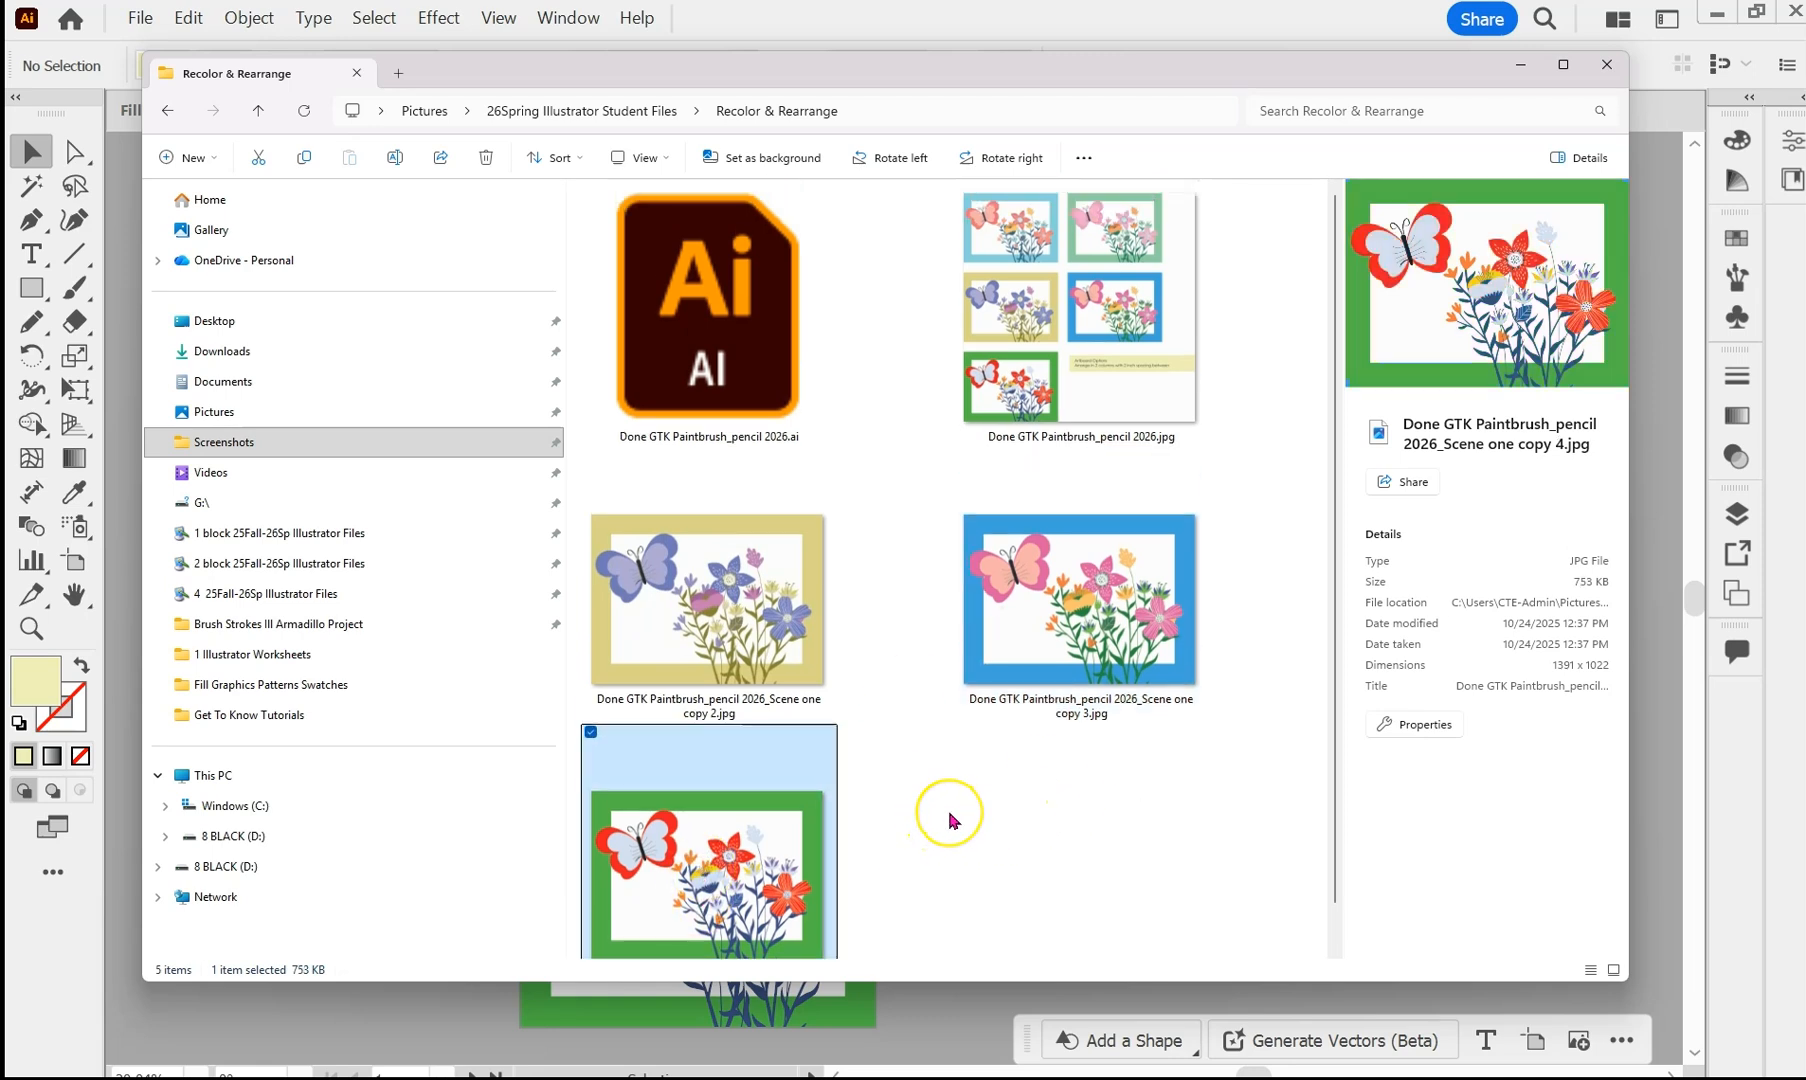
click(1050, 290)
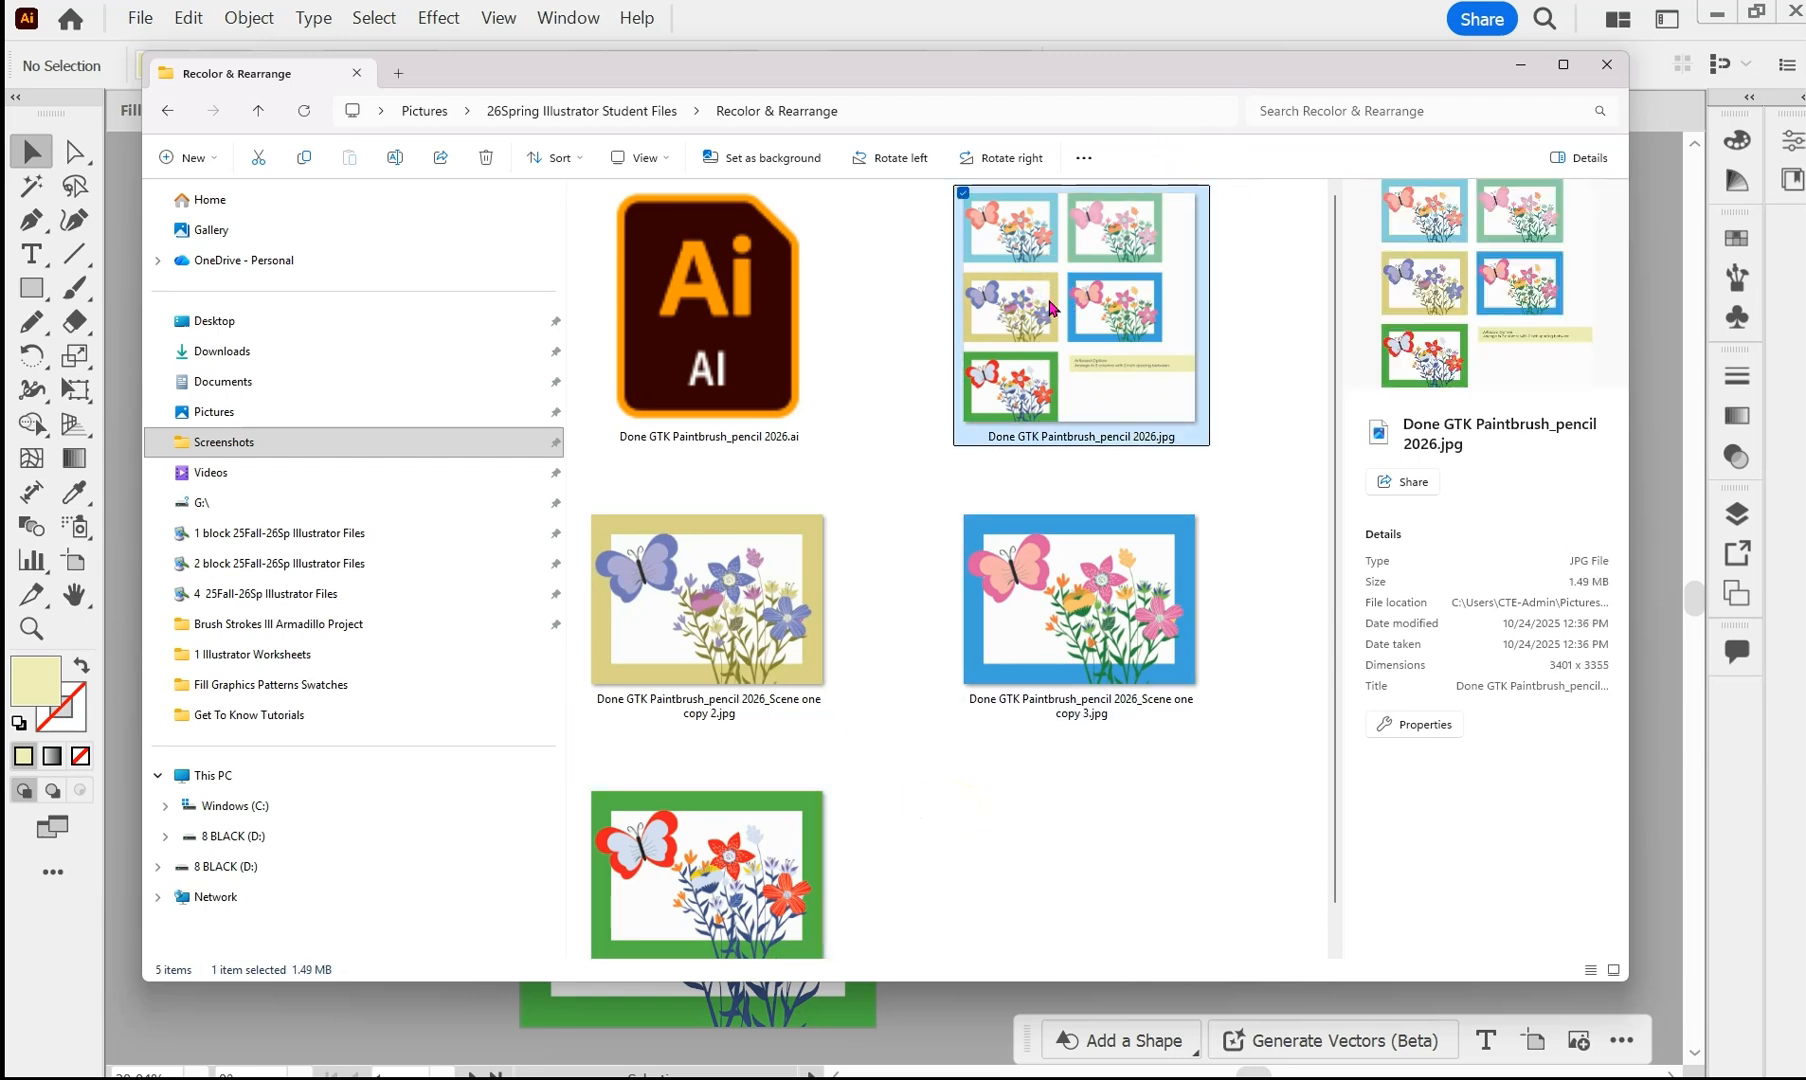
click(1013, 330)
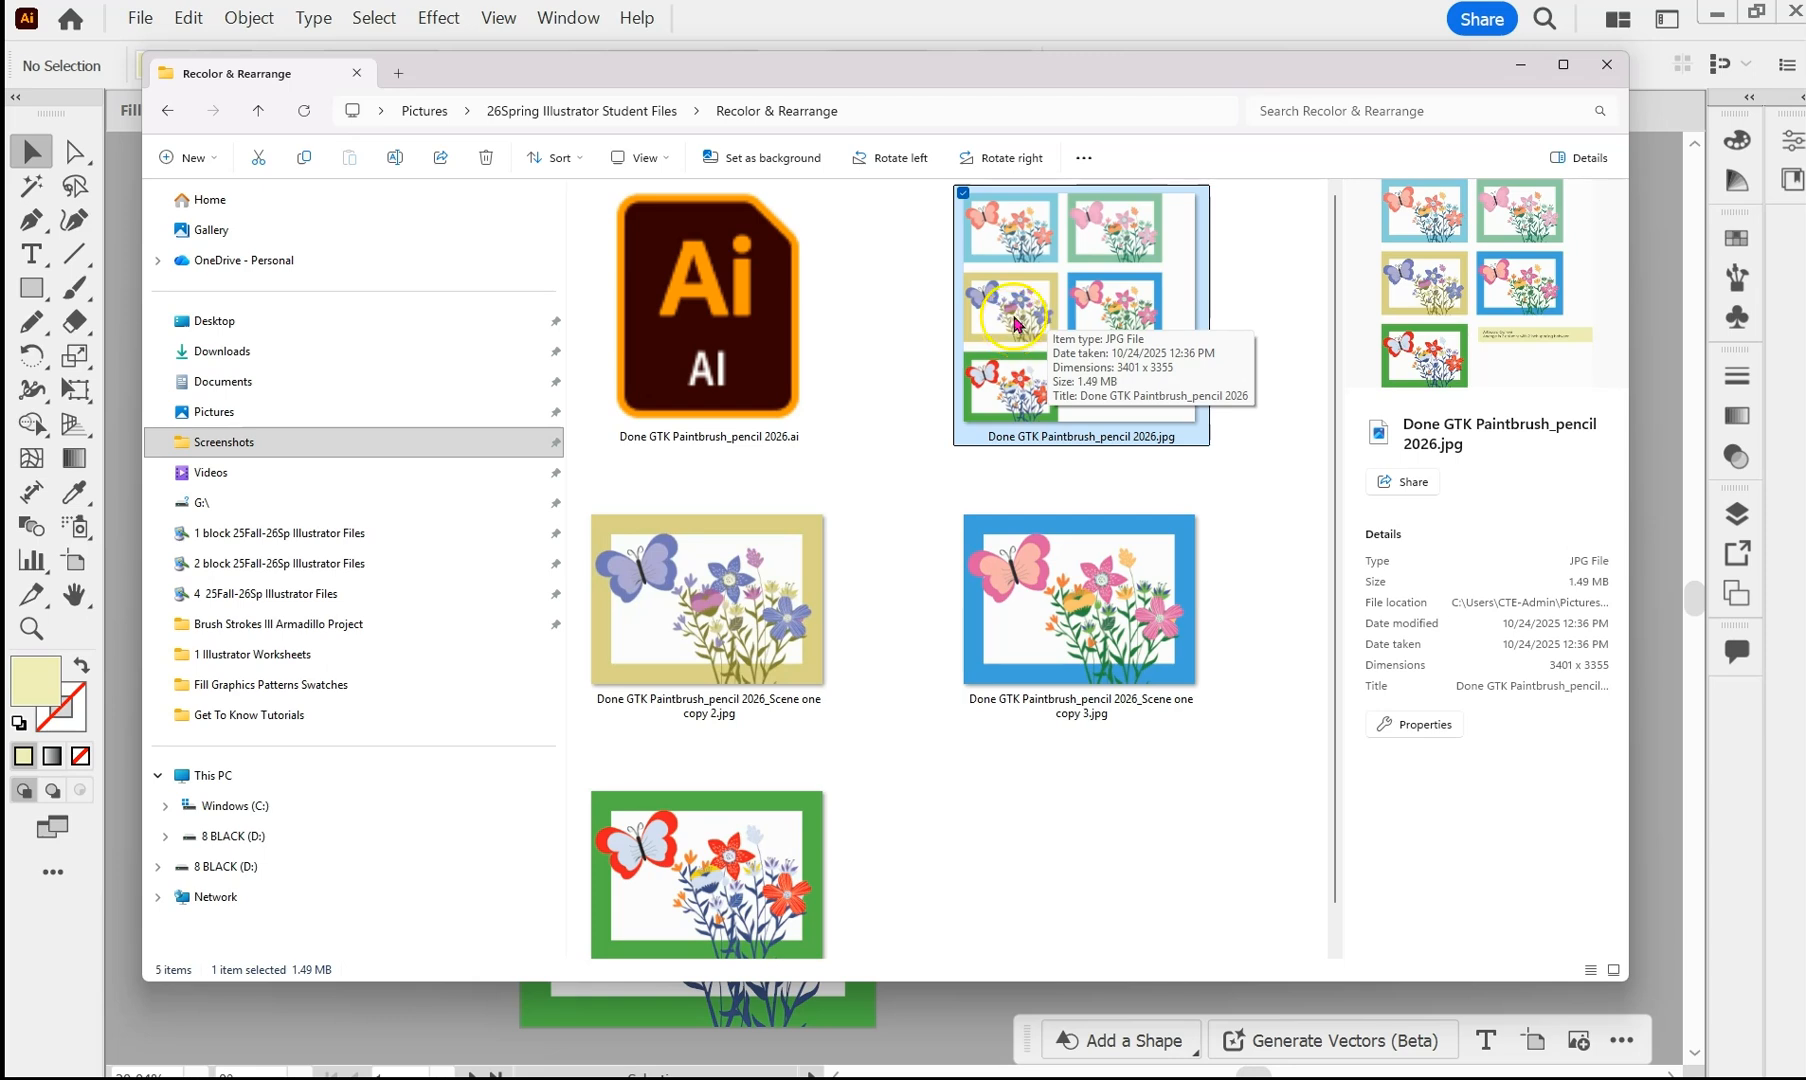
click(986, 358)
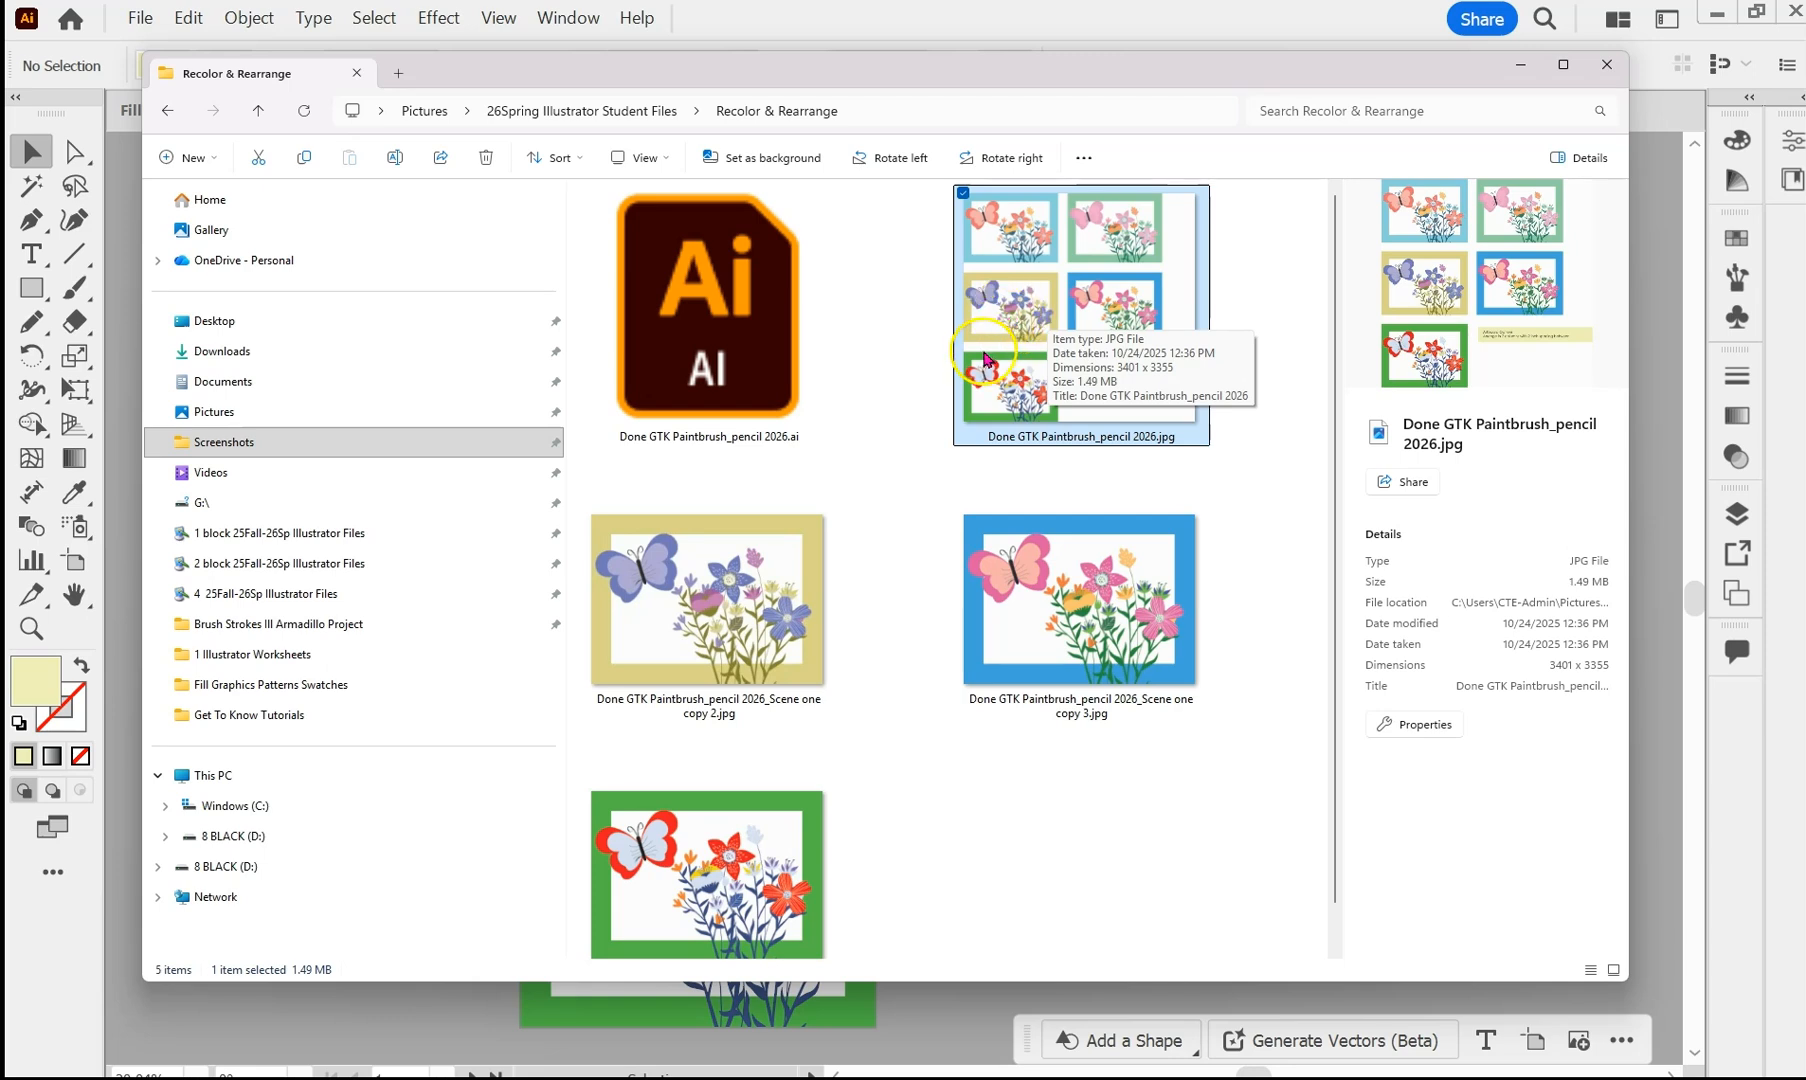